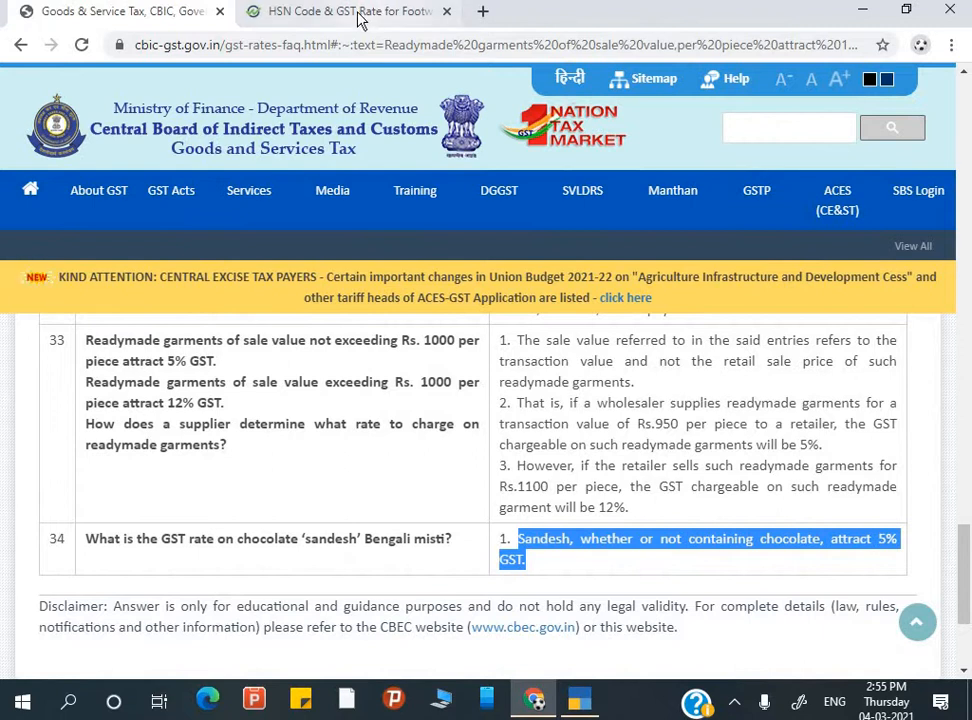
# - Glance at the footwear HSN code rates tab, then return to the CBIC GST rates FAQ
pyautogui.click(360, 15)
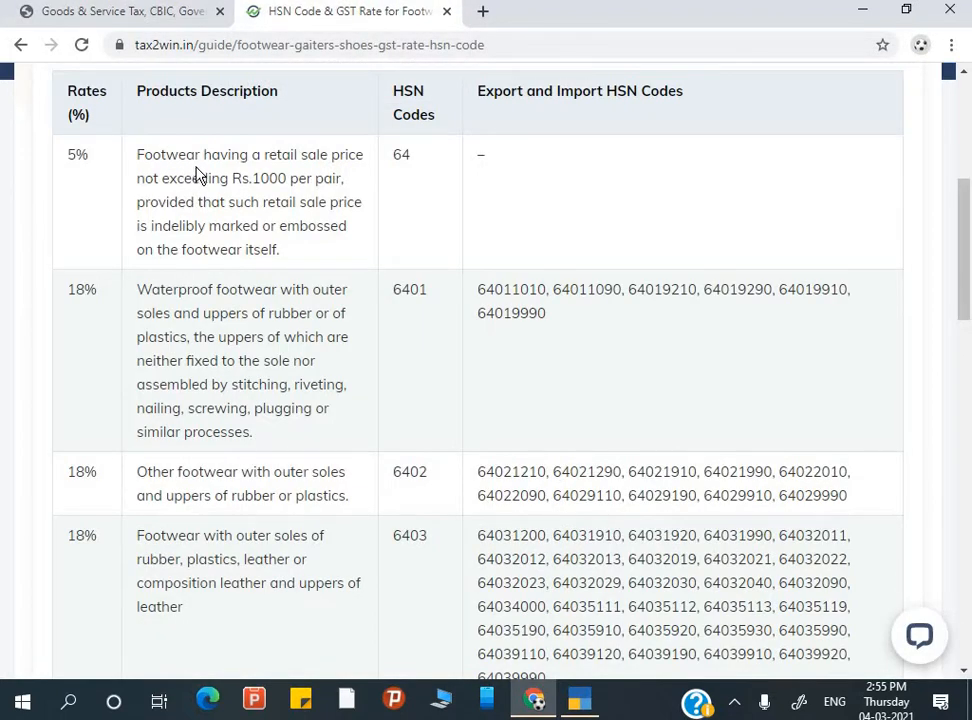
pyautogui.rightClick(285, 178)
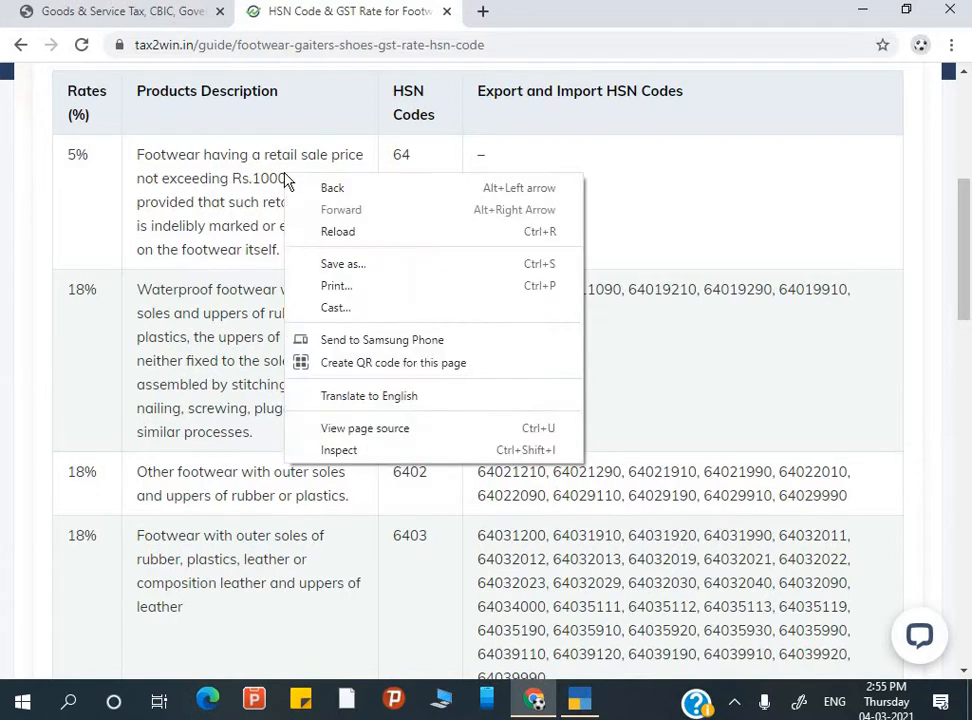
pyautogui.click(226, 266)
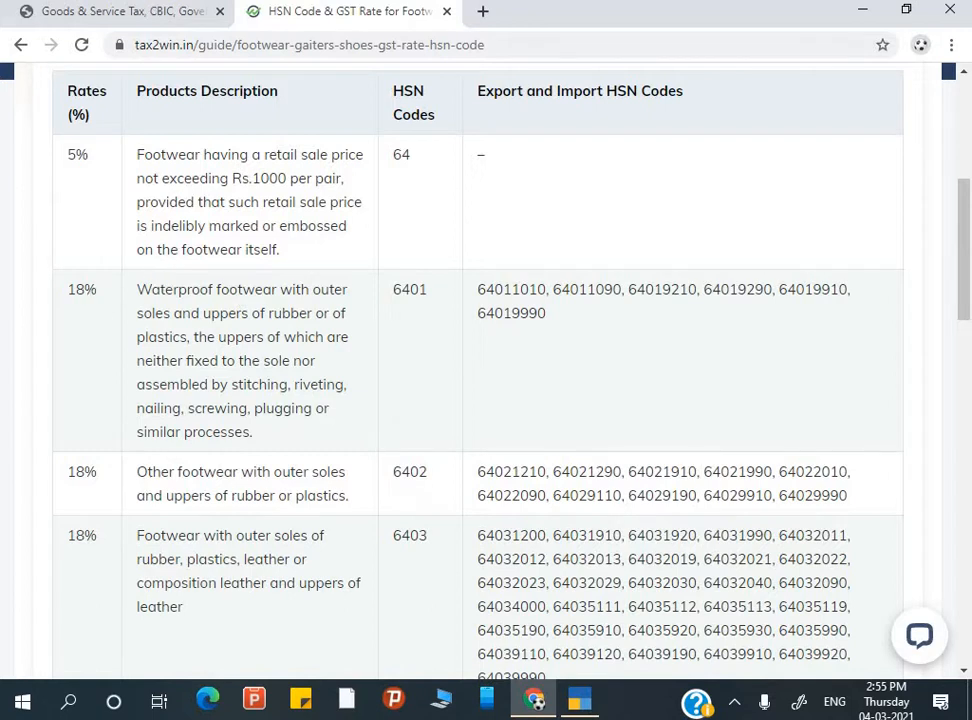
pyautogui.click(184, 15)
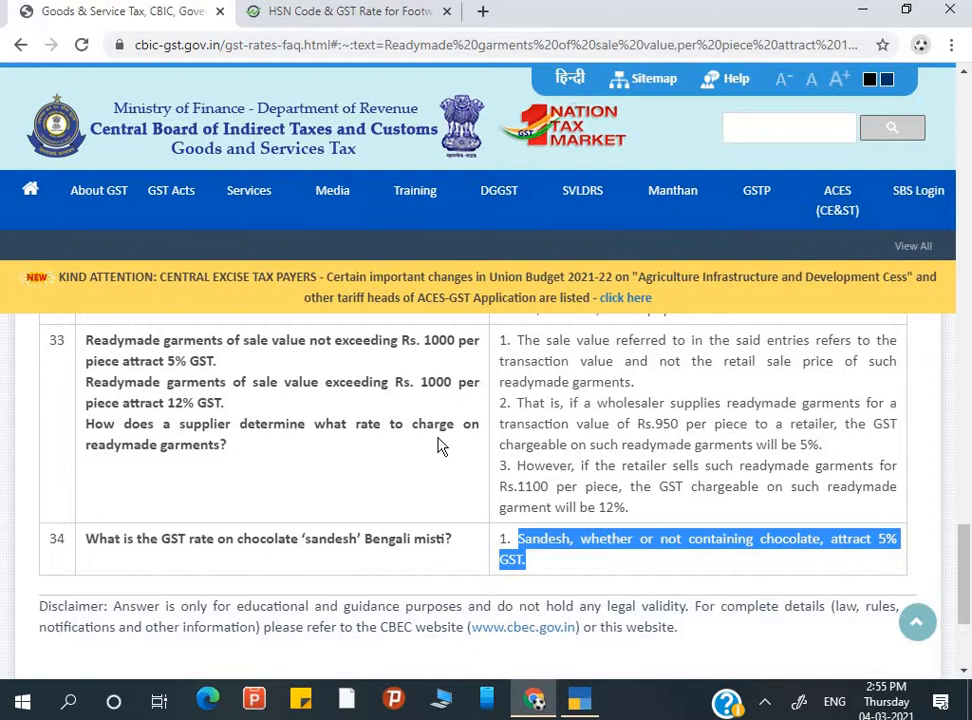
# - Deselect the marked sandesh answer text and bring TallyPrime's Gateway of Tally forward
pyautogui.click(680, 424)
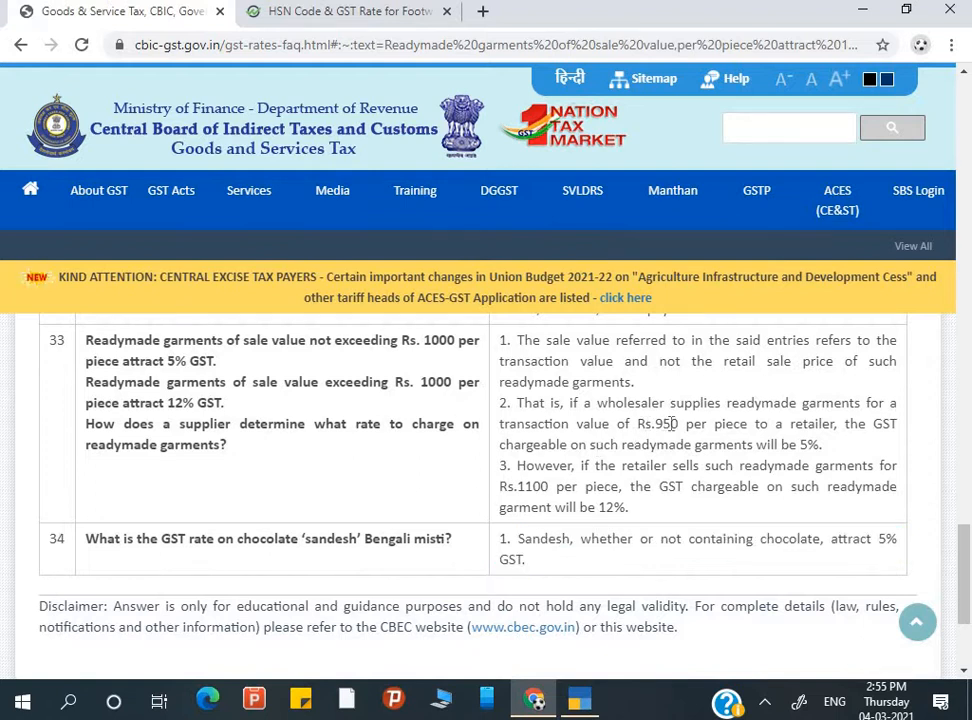
pyautogui.rightClick(680, 424)
pyautogui.click(645, 420)
pyautogui.rightClick(681, 421)
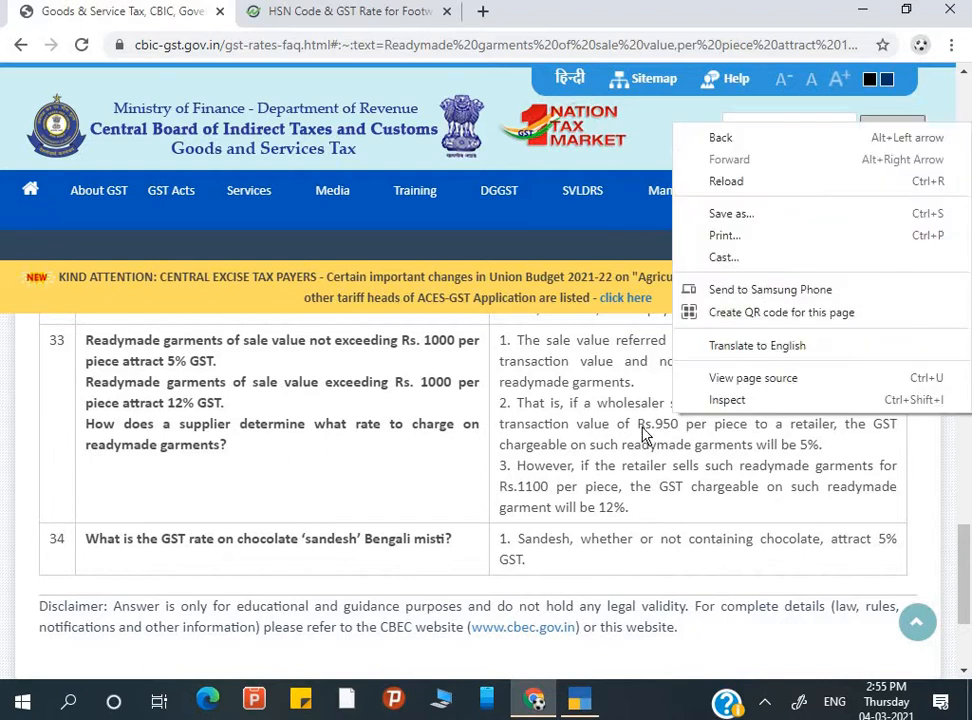
pyautogui.click(646, 405)
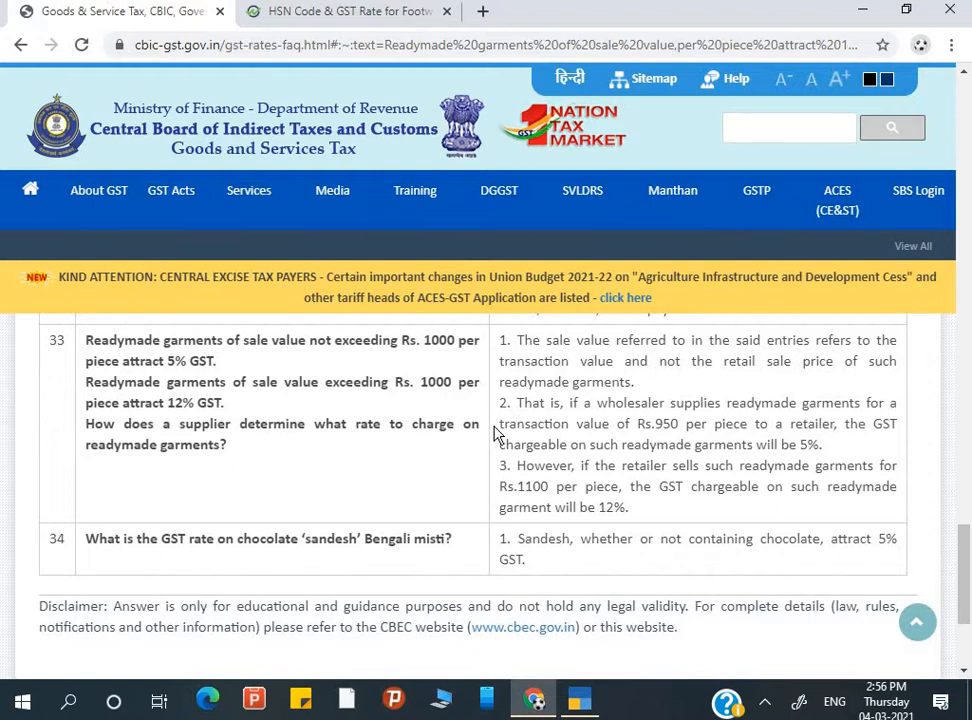
pyautogui.click(579, 699)
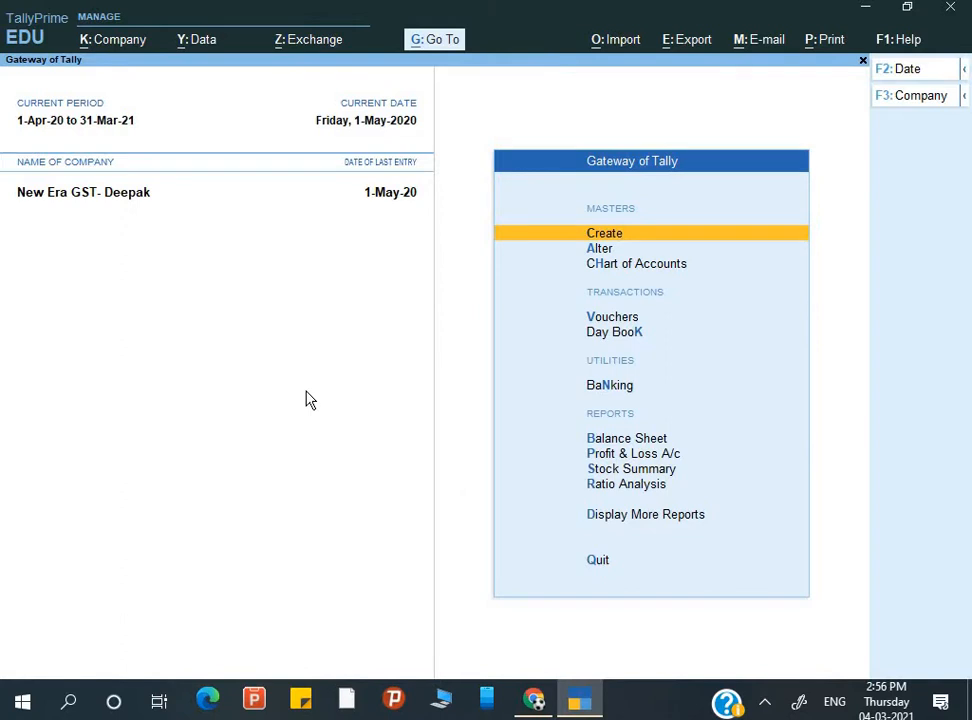
# - Go from the Gateway of Tally's Create list to the Stock Item master to open the creation form
pyautogui.press('Down')
pyautogui.press('Down')
pyautogui.press('Down')
pyautogui.press('Down')
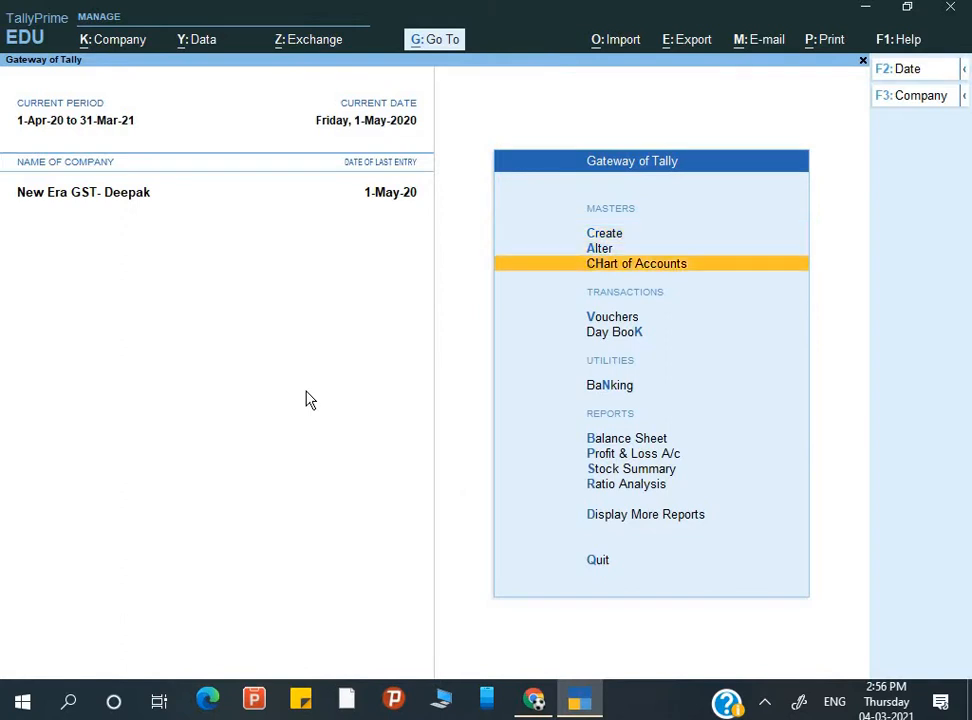
pyautogui.press('Up')
pyautogui.press('Up')
pyautogui.press('Up')
pyautogui.press('Up')
pyautogui.press('Return')
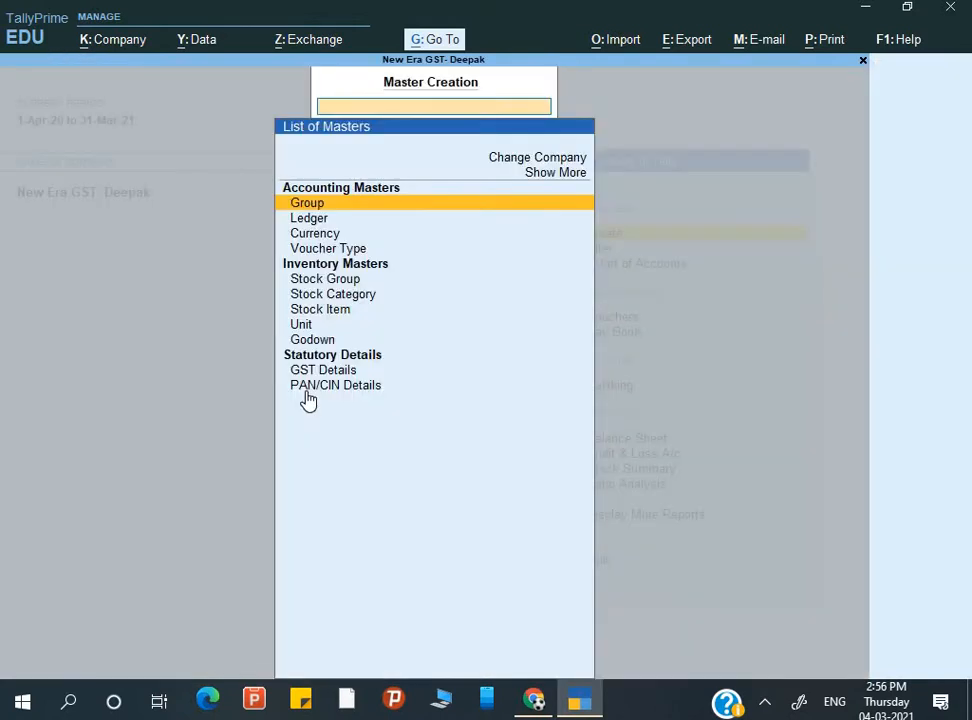
pyautogui.press('Escape')
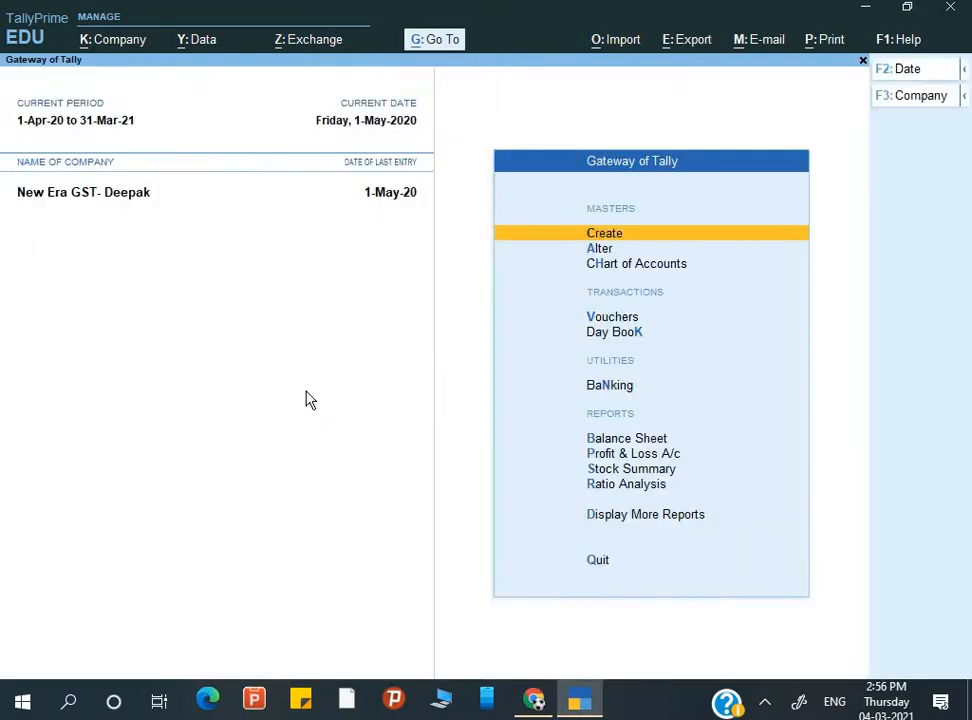
pyautogui.press('Down')
pyautogui.press('Down')
pyautogui.press('Up')
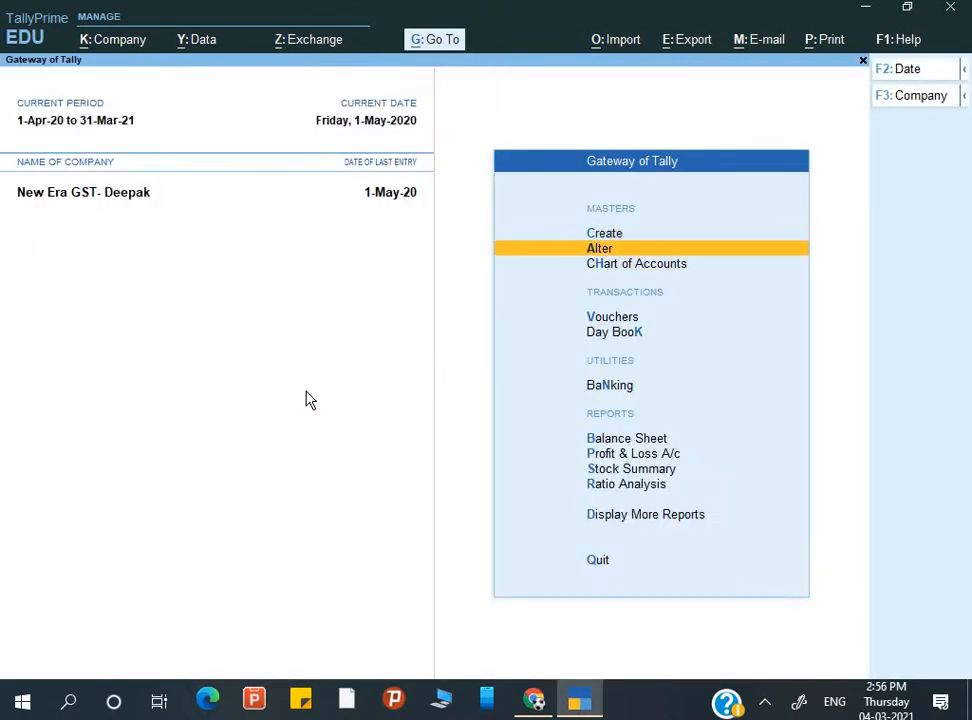
pyautogui.press('Up')
pyautogui.press('Return')
pyautogui.press('Down')
pyautogui.press('Down')
pyautogui.press('Down')
pyautogui.press('Down')
pyautogui.press('Down')
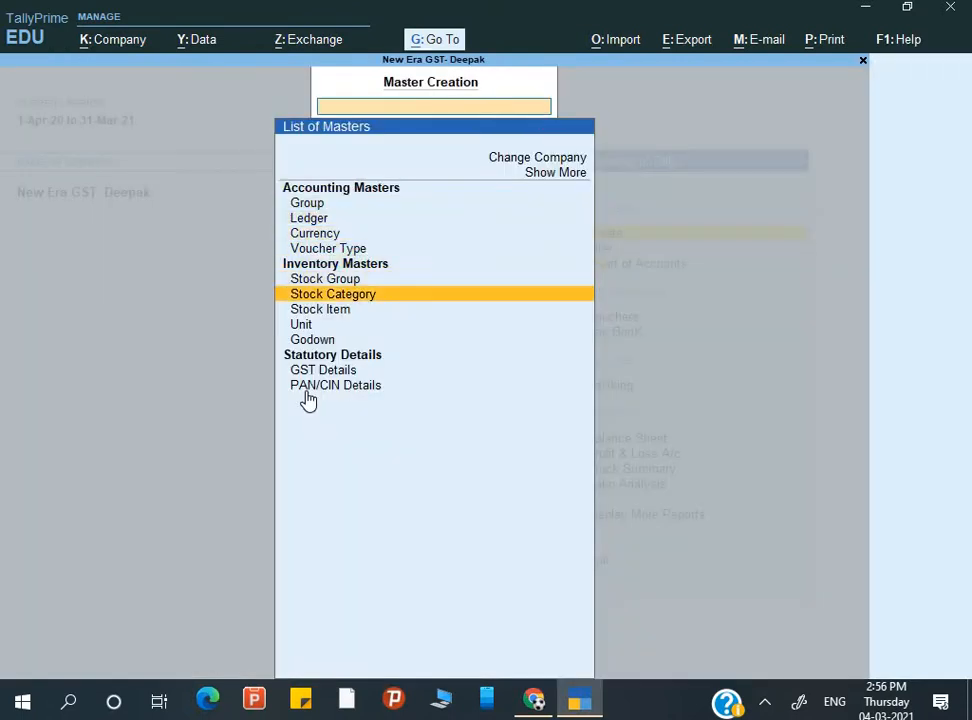
pyautogui.press('Down')
pyautogui.press('Return')
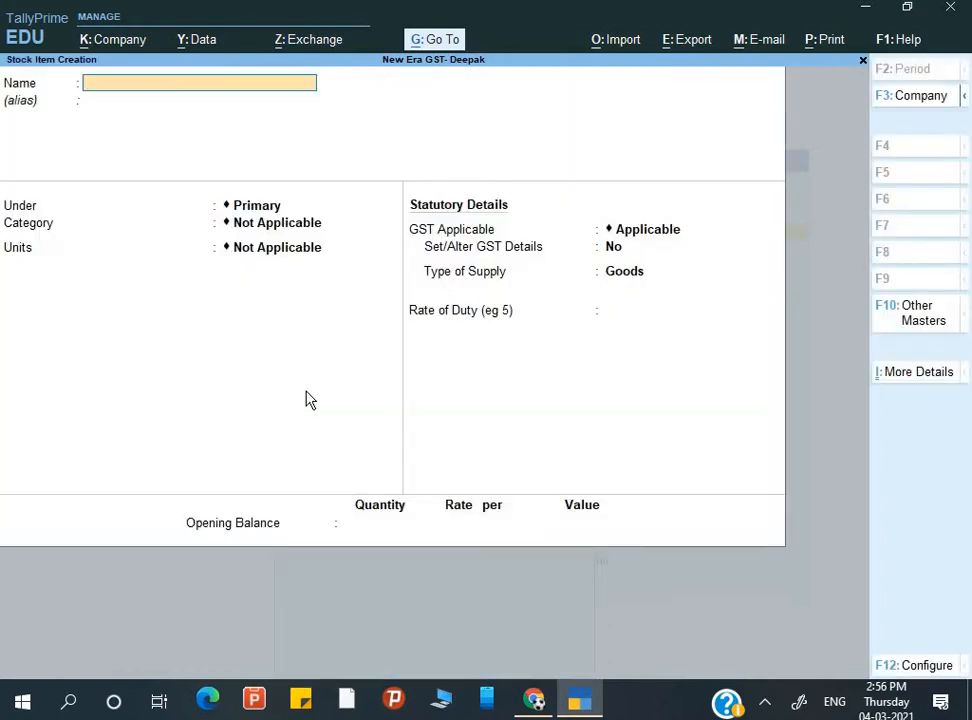
# - Name the item T-Shirt and file it under a newly created Garments stock group
pyautogui.write('B')
pyautogui.press('BackSpace')
pyautogui.write('T-Shirt')
pyautogui.press('Return')
pyautogui.press('Return')
pyautogui.press('BackSpace')
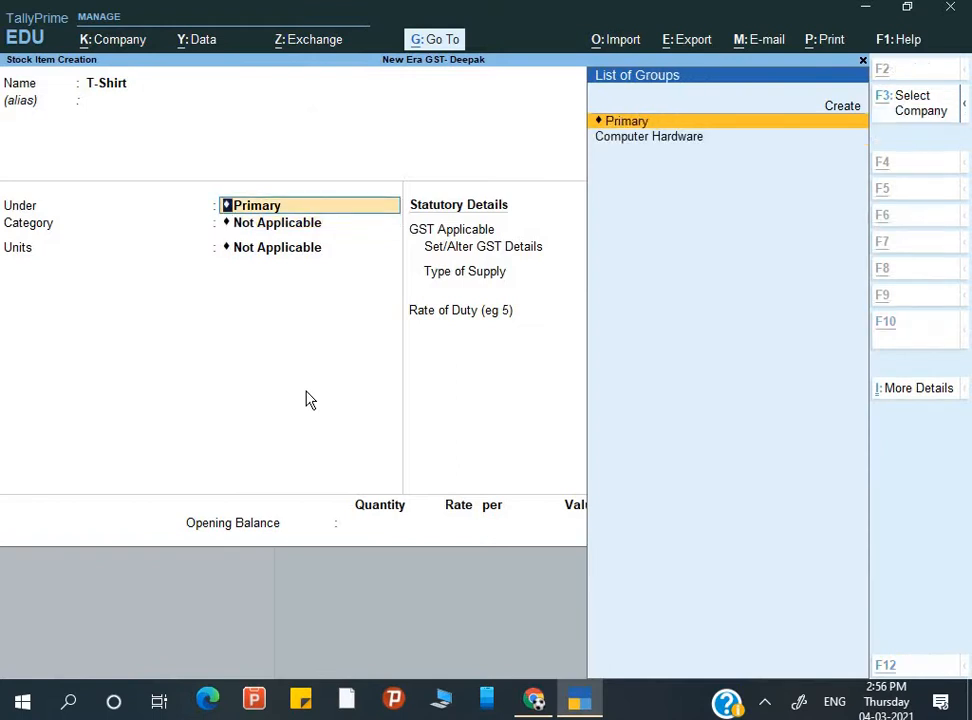
pyautogui.hotkey('alt', 'c')
pyautogui.write('Garment')
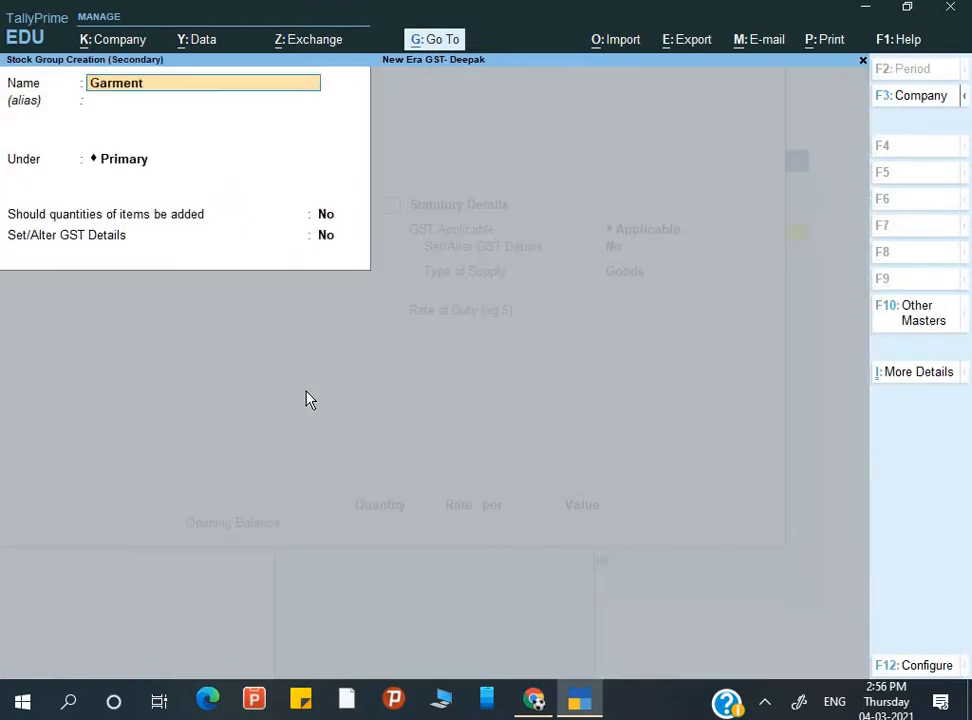
pyautogui.write('ss')
pyautogui.press('Return')
pyautogui.press('BackSpace')
pyautogui.press('BackSpace')
pyautogui.press('Return')
pyautogui.press('Return')
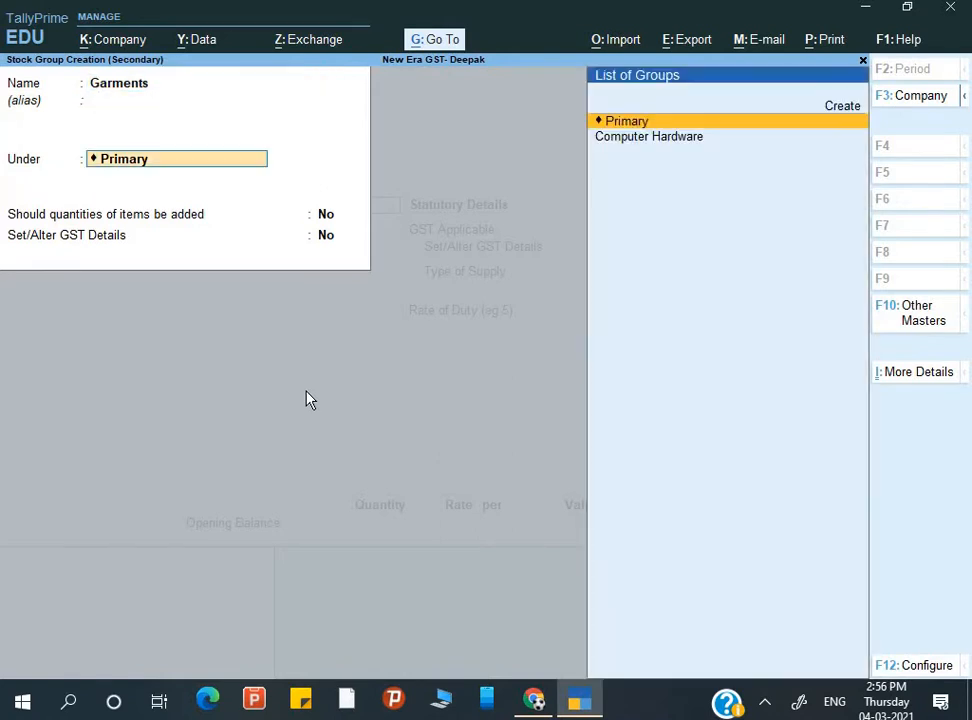
pyautogui.press('Return')
pyautogui.press('Return')
pyautogui.press('Return')
pyautogui.press('Return')
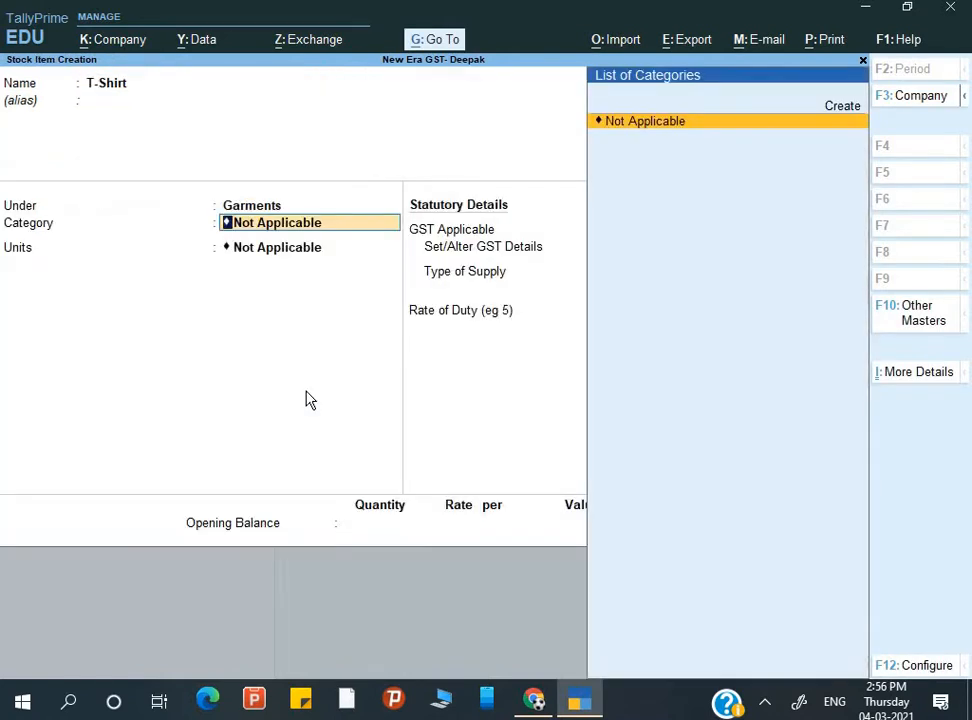
pyautogui.press('Return')
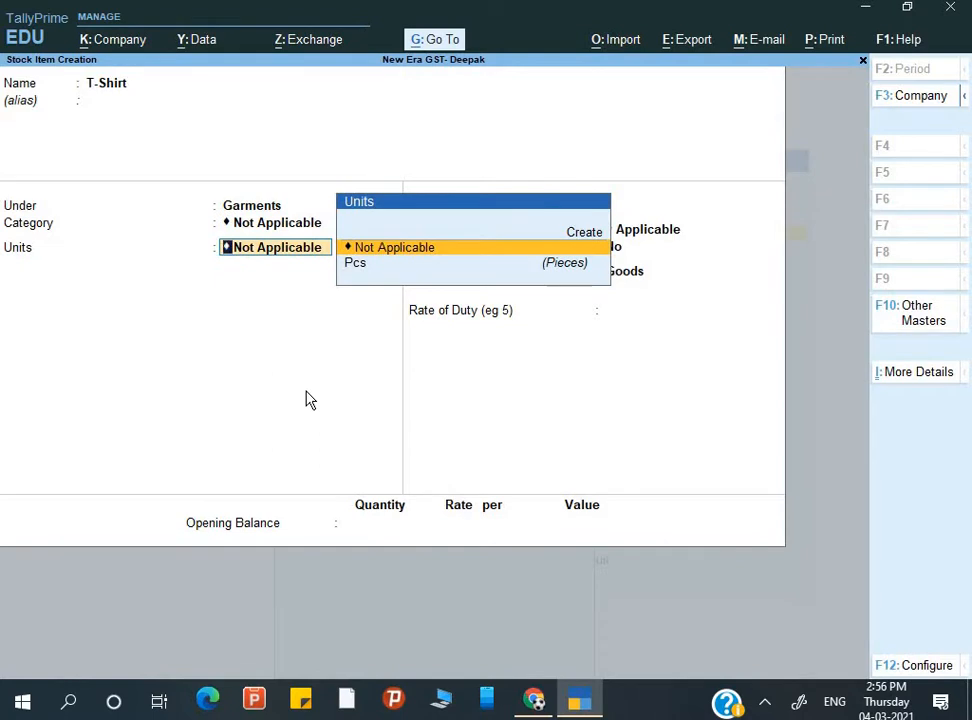
# - Set the unit to Pcs and choose Yes to set GST details
pyautogui.press('Down')
pyautogui.press('Return')
pyautogui.press('Return')
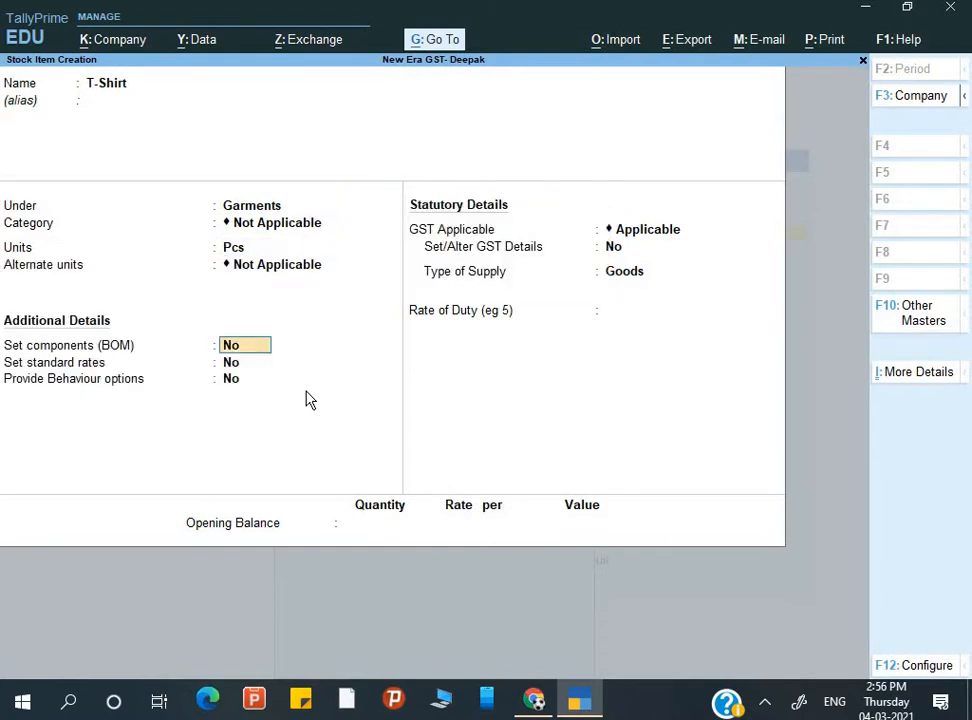
pyautogui.press('Return')
pyautogui.press('Return')
pyautogui.press('Return')
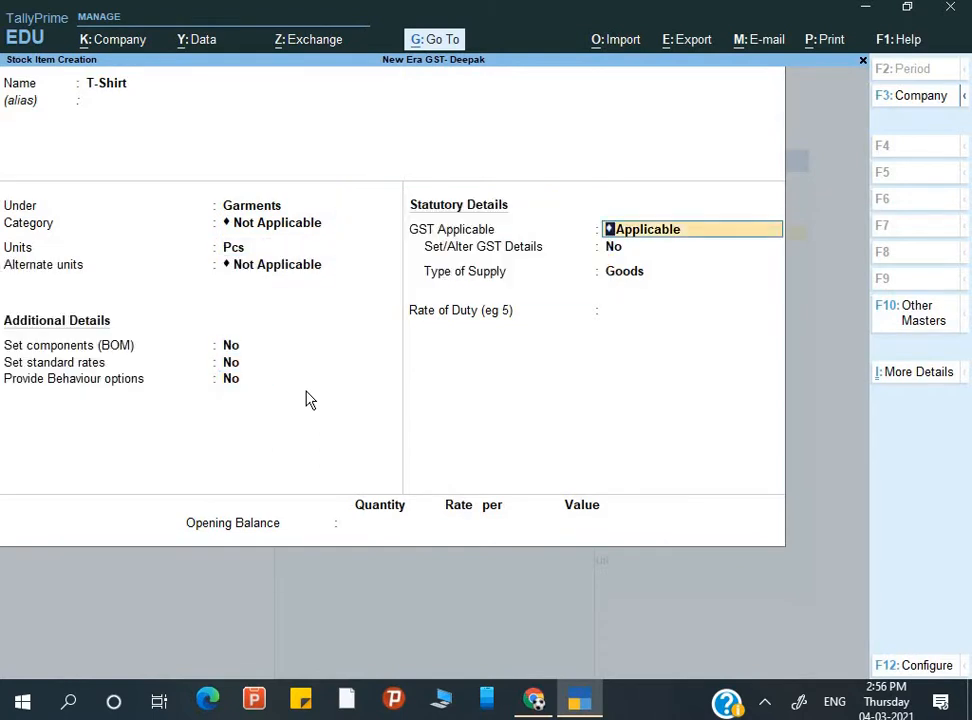
pyautogui.press('Return')
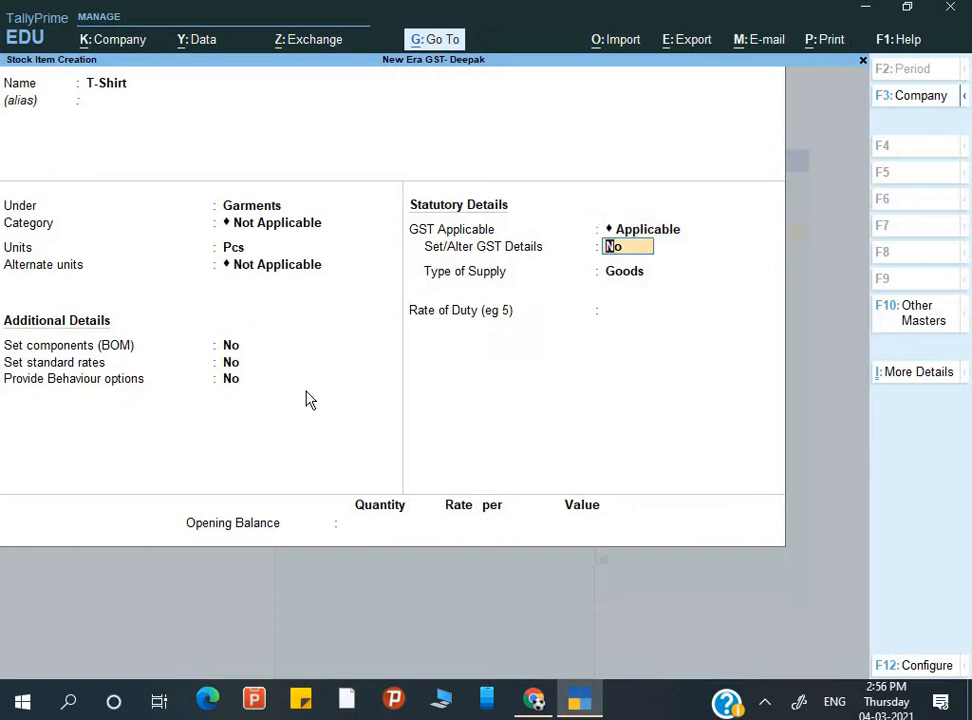
pyautogui.write('y')
pyautogui.press('Return')
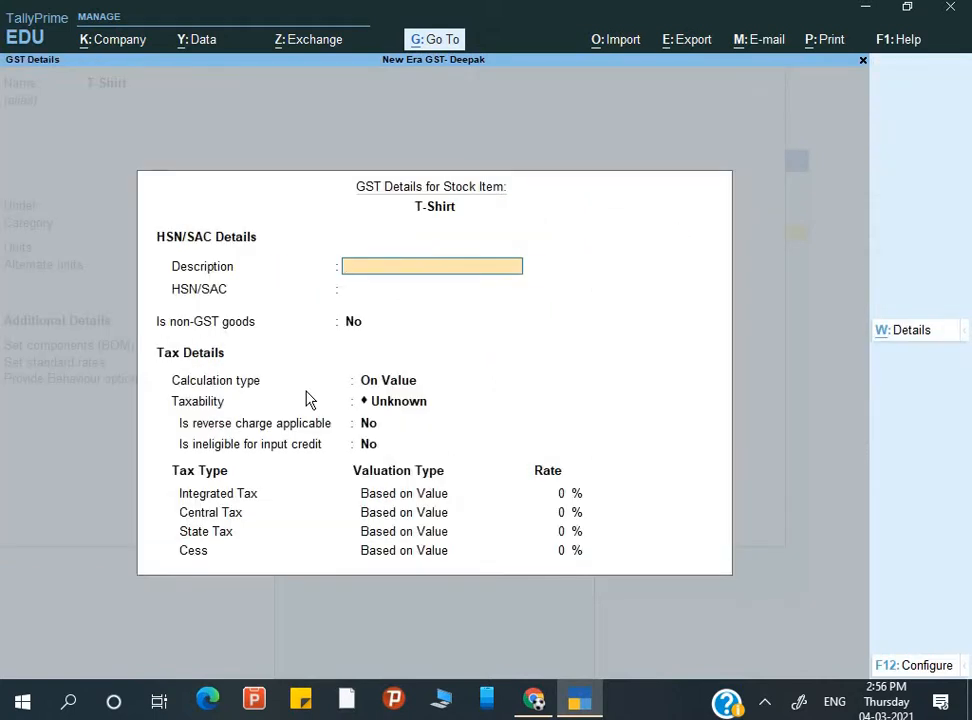
# - Enter GST description 'T- Shirt', HSN/SAC 3542, and choose On Item Rate calculation
pyautogui.write('T- Shirt')
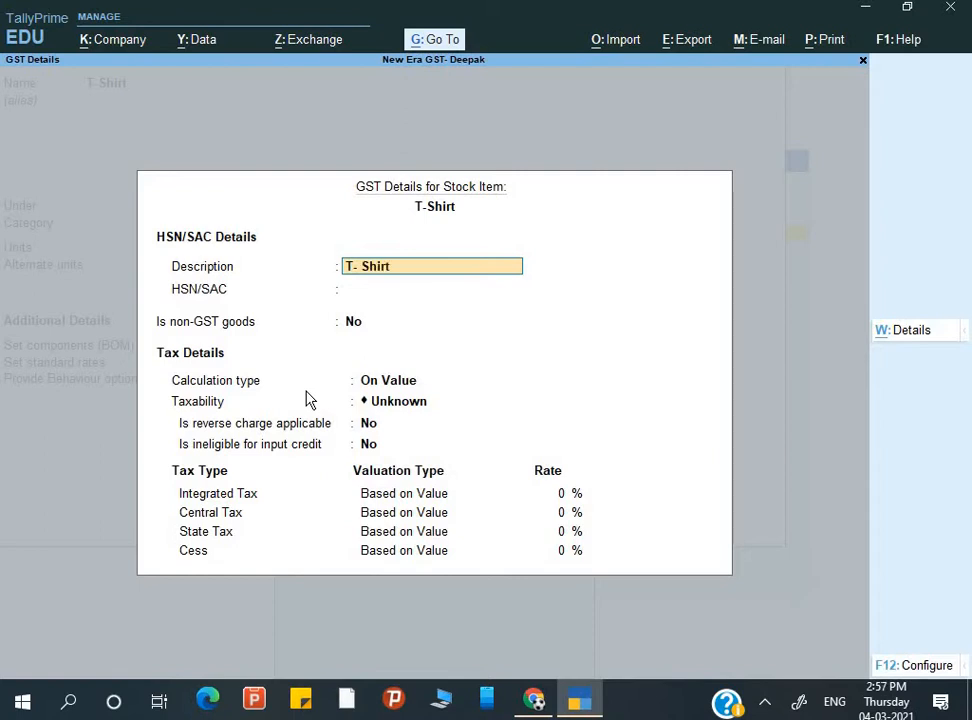
pyautogui.press('Return')
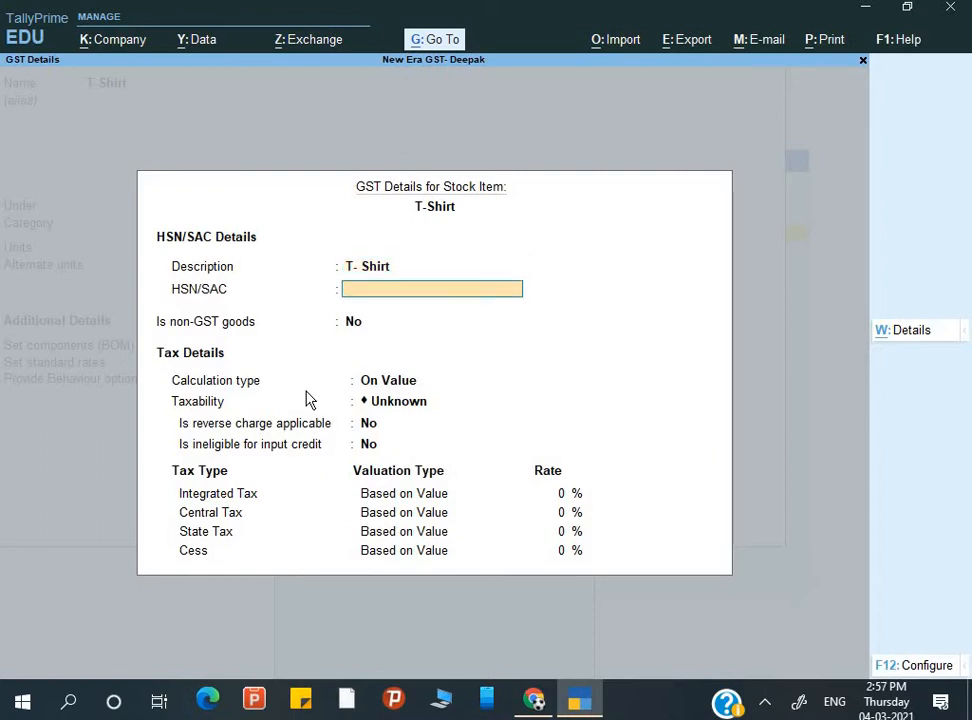
pyautogui.hotkey('alt', 'Tab')
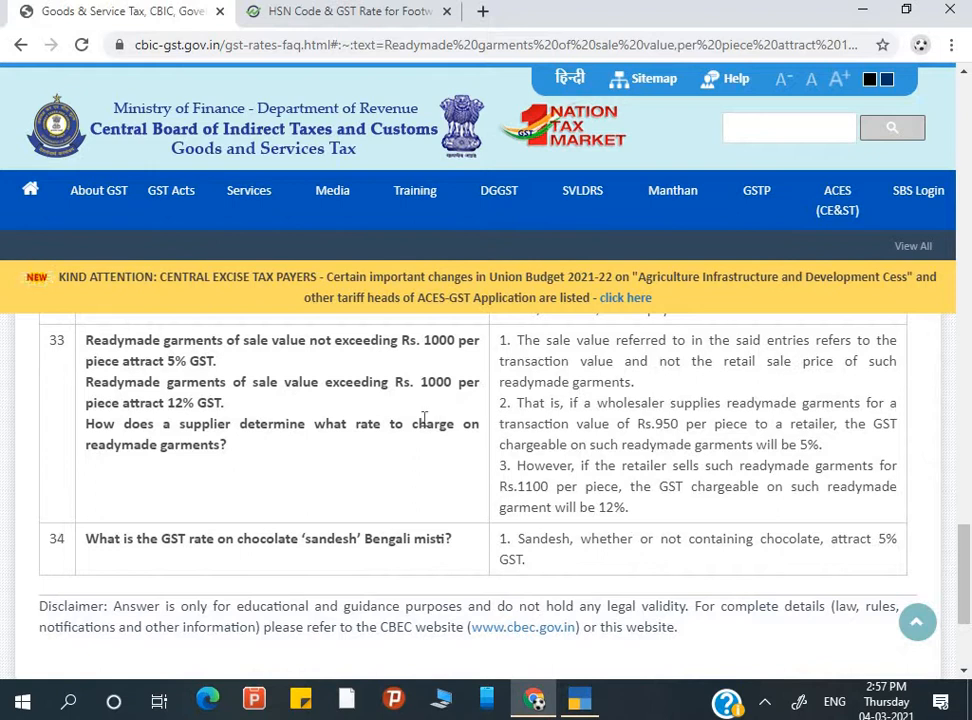
pyautogui.hotkey('alt', 'Tab')
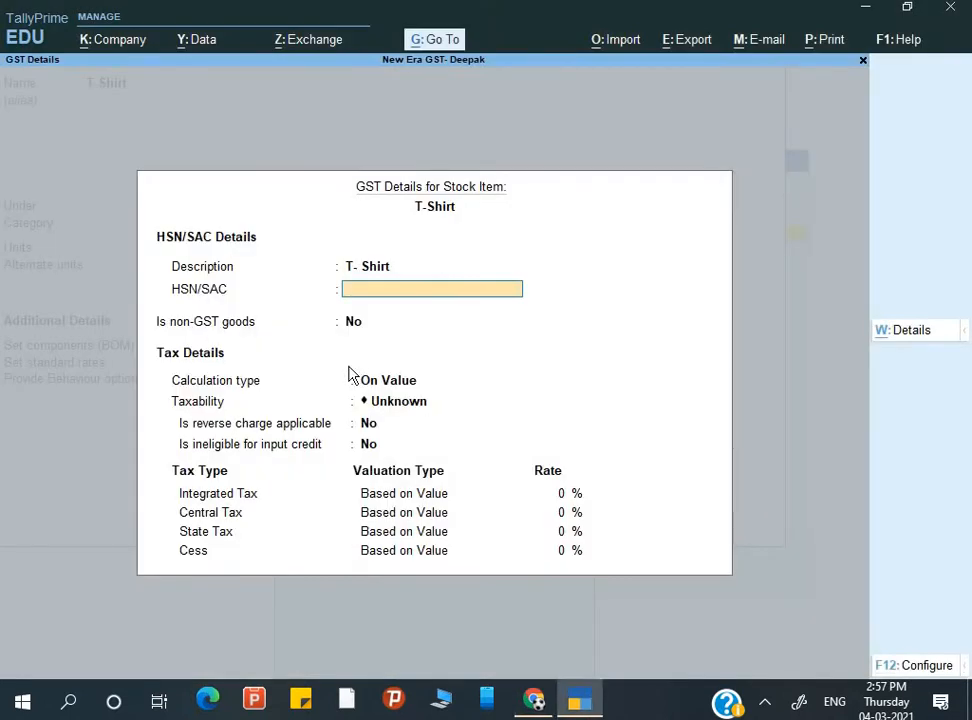
pyautogui.write('3542')
pyautogui.press('Return')
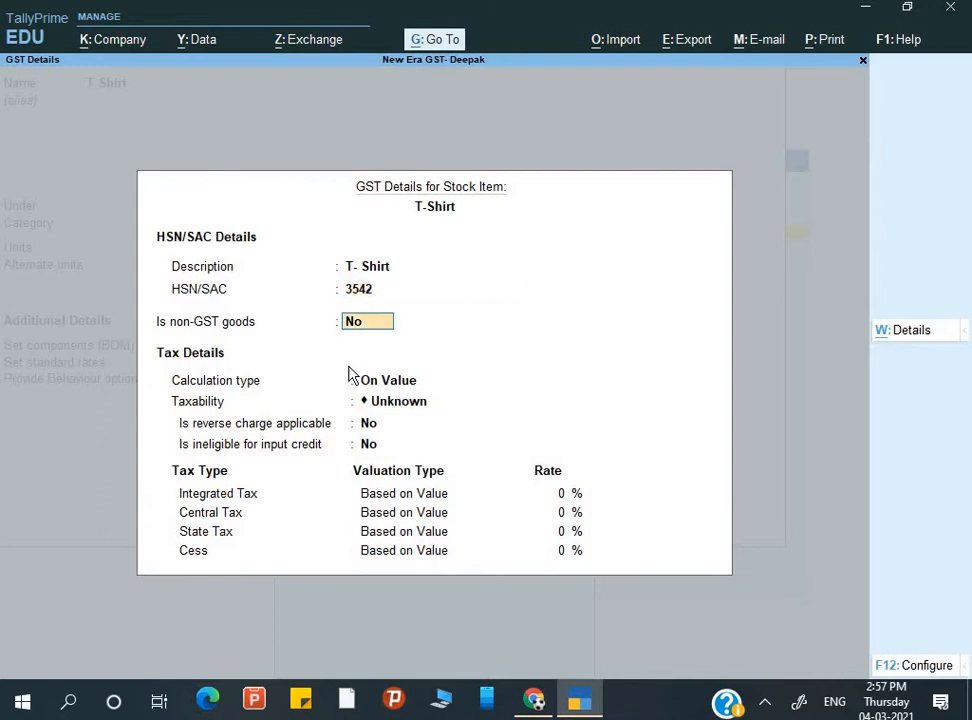
pyautogui.press('Return')
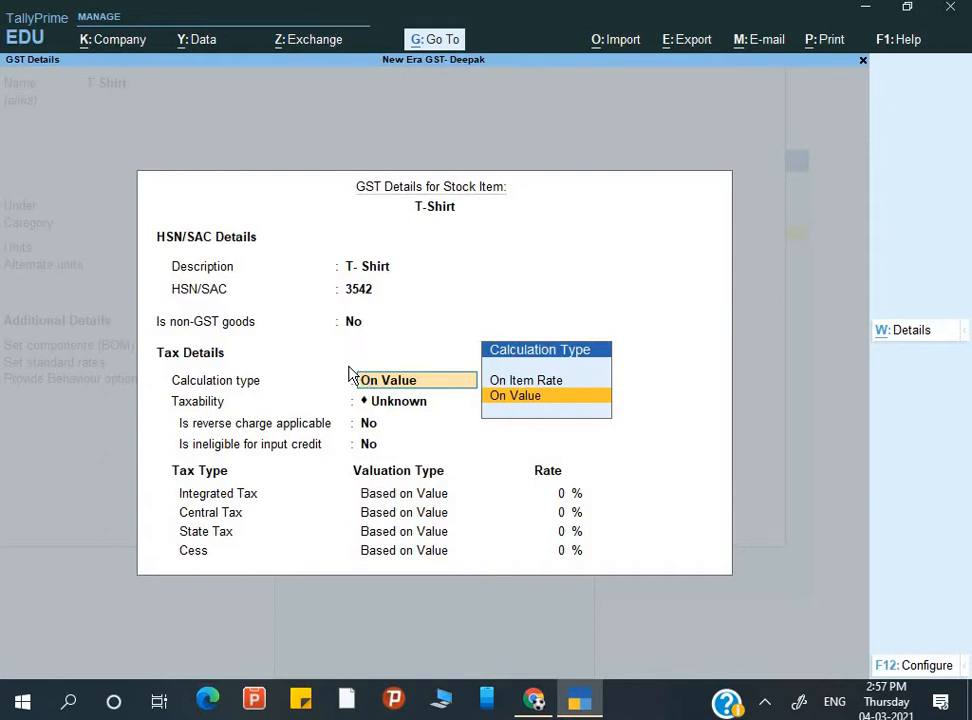
pyautogui.press('Up')
pyautogui.press('Return')
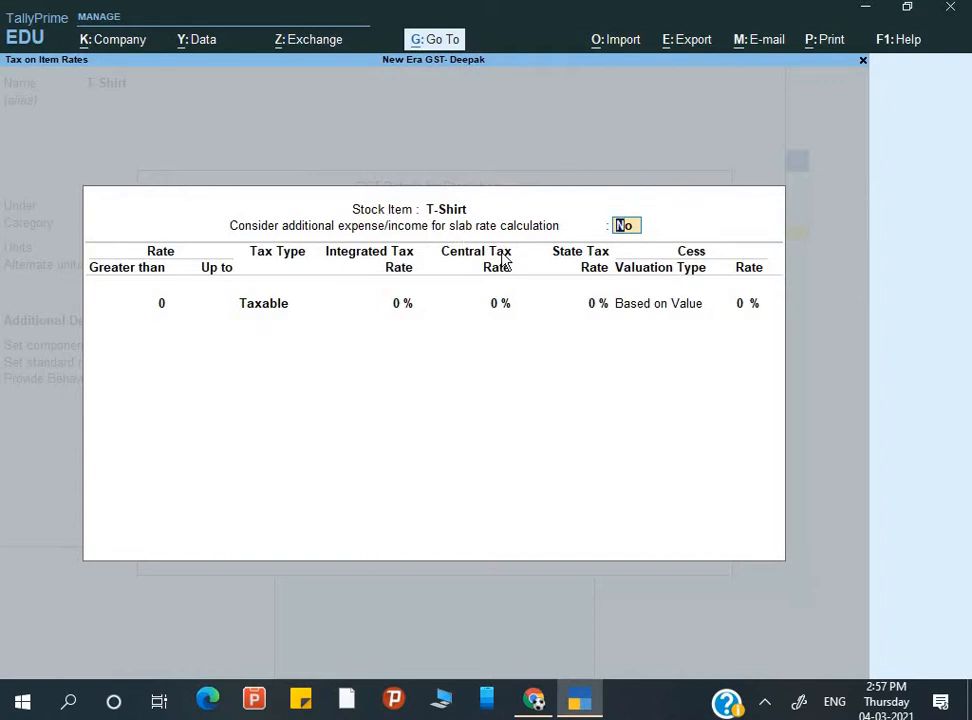
# - Enter the first slab: up to 1,000, taxable, at 5% IGST
pyautogui.press('Return')
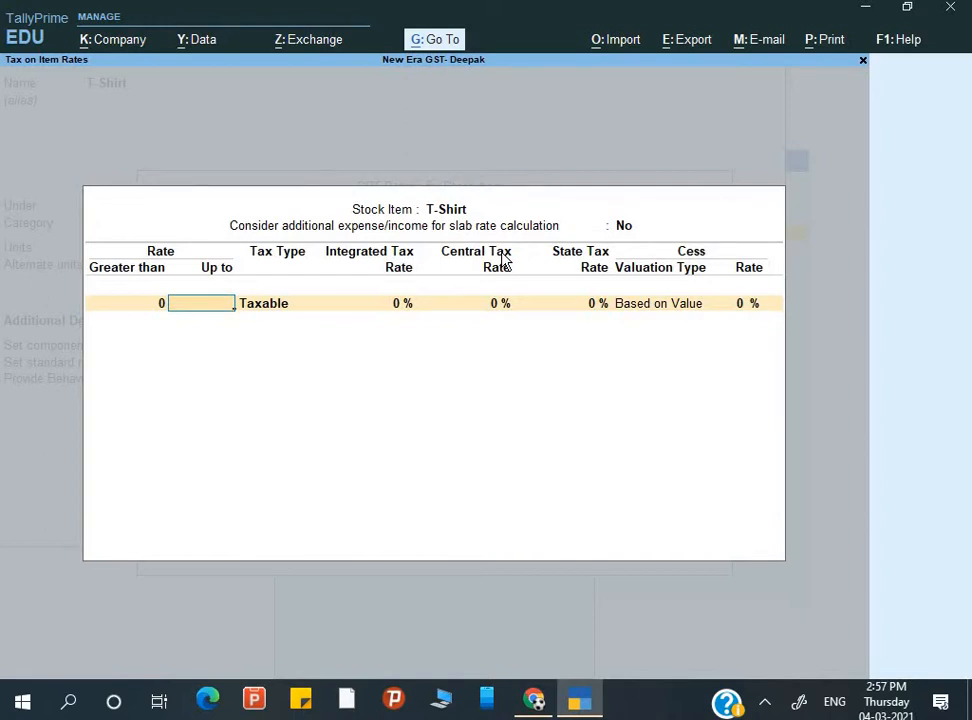
pyautogui.hotkey('alt', 'Tab')
pyautogui.hotkey('alt', 'Tab')
pyautogui.write('1000')
pyautogui.press('Return')
pyautogui.press('Return')
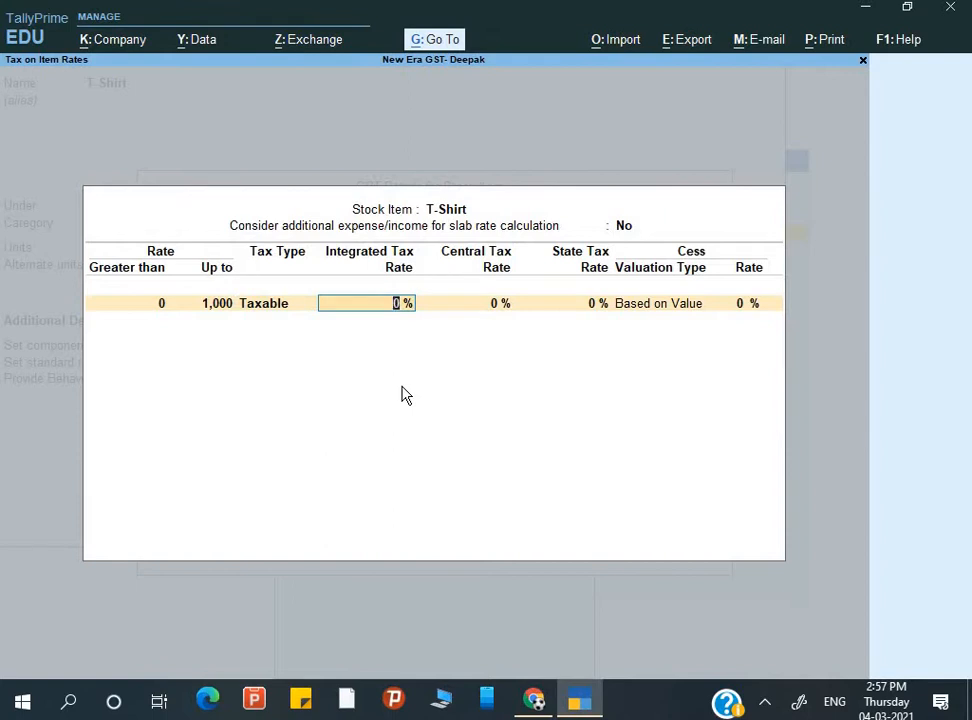
pyautogui.write('6')
pyautogui.press('Return')
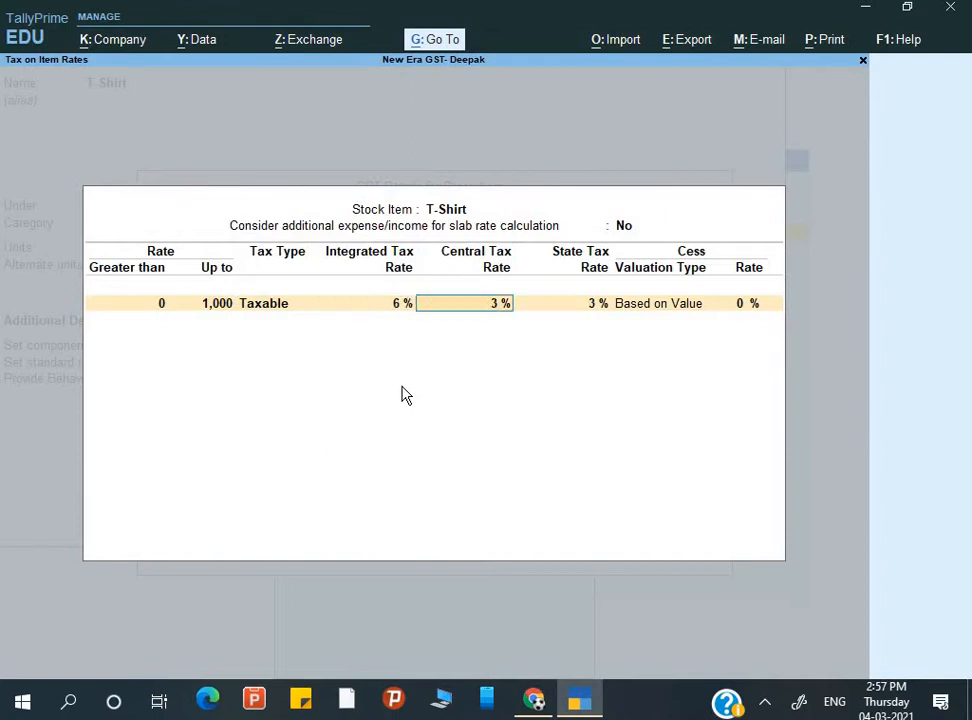
pyautogui.press('BackSpace')
pyautogui.write('5')
pyautogui.press('Return')
pyautogui.press('Return')
pyautogui.press('Return')
pyautogui.press('Return')
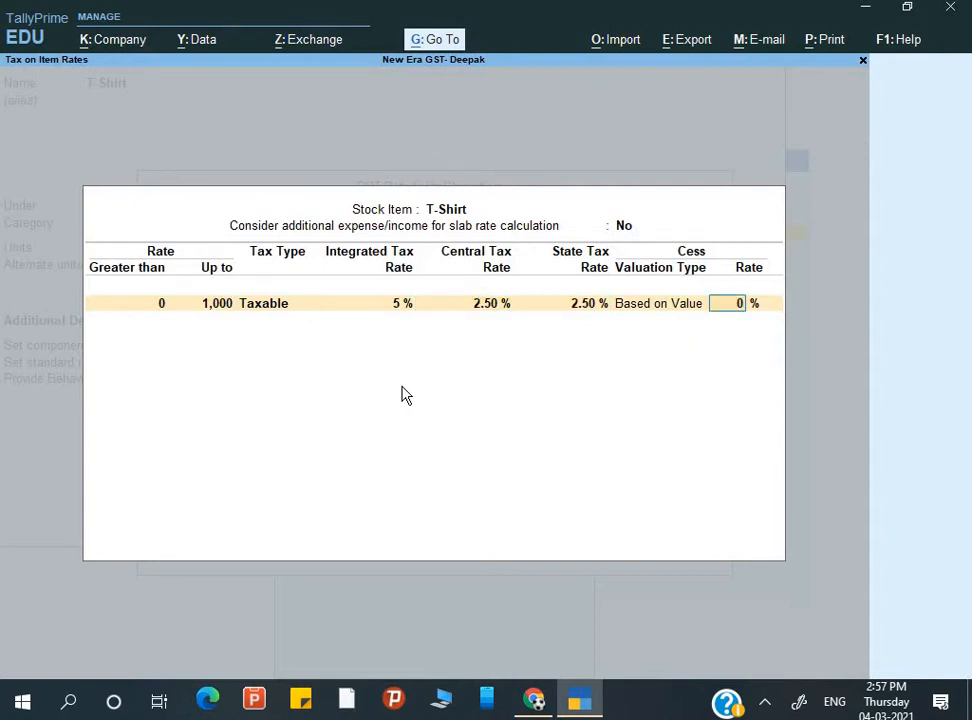
# - Add an open-ended second slab above 1,000 at 12% IGST and accept the rates
pyautogui.press('Return')
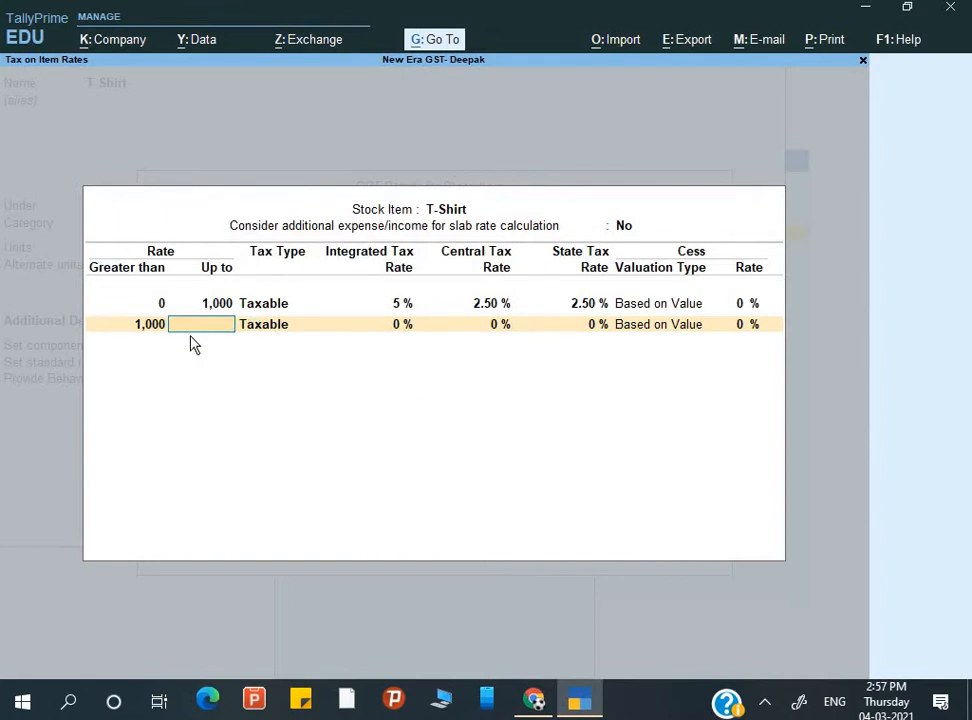
pyautogui.press('Return')
pyautogui.press('Return')
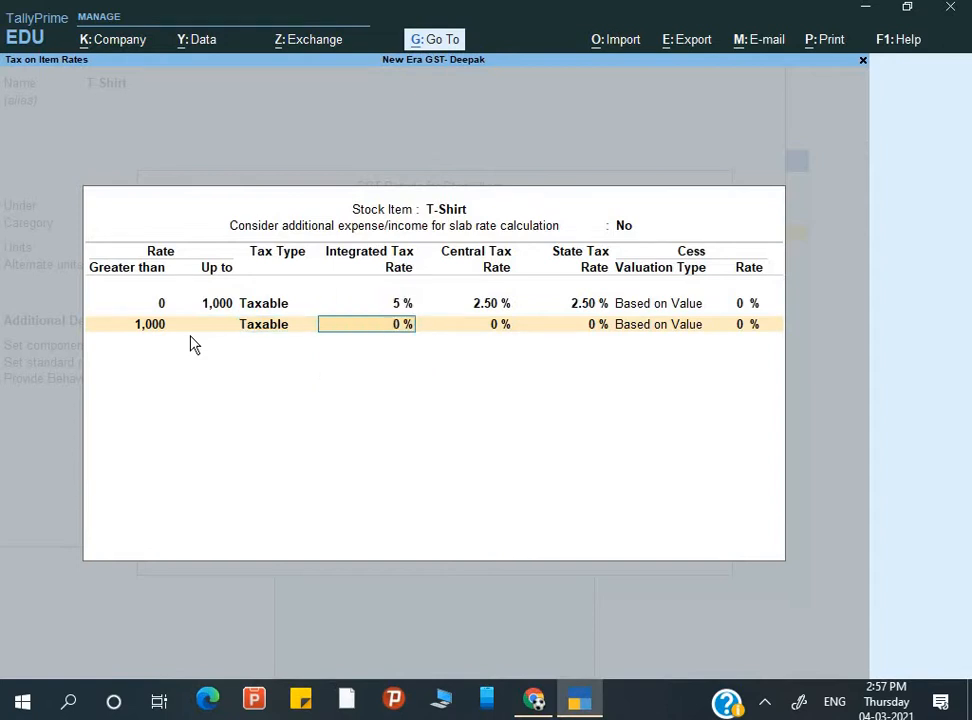
pyautogui.write('12')
pyautogui.press('Return')
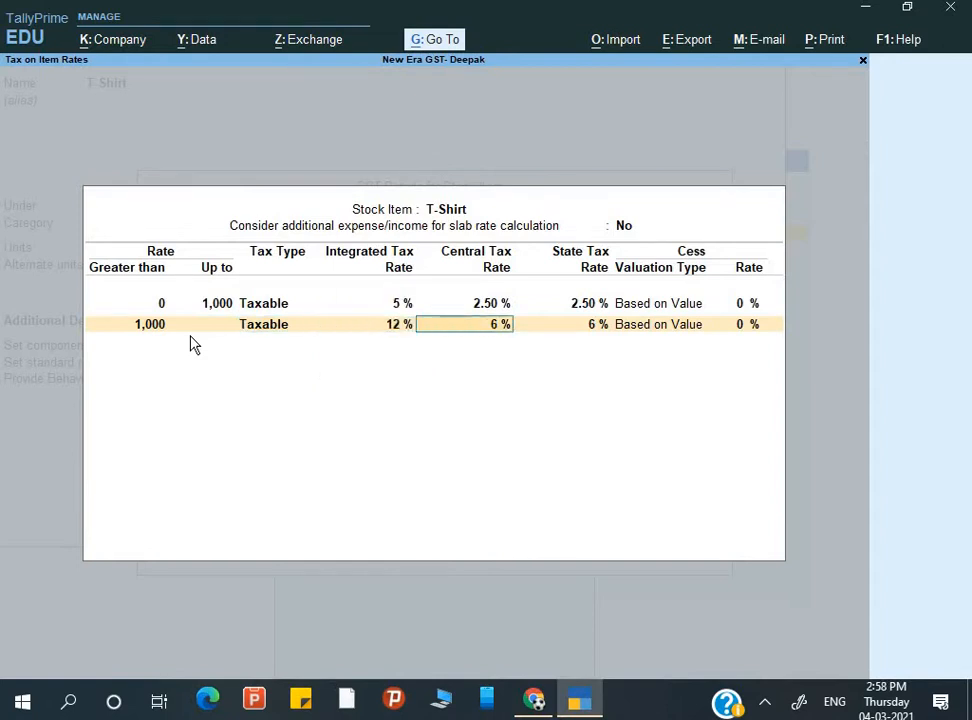
pyautogui.press('Return')
pyautogui.press('Return')
pyautogui.press('Return')
pyautogui.press('Return')
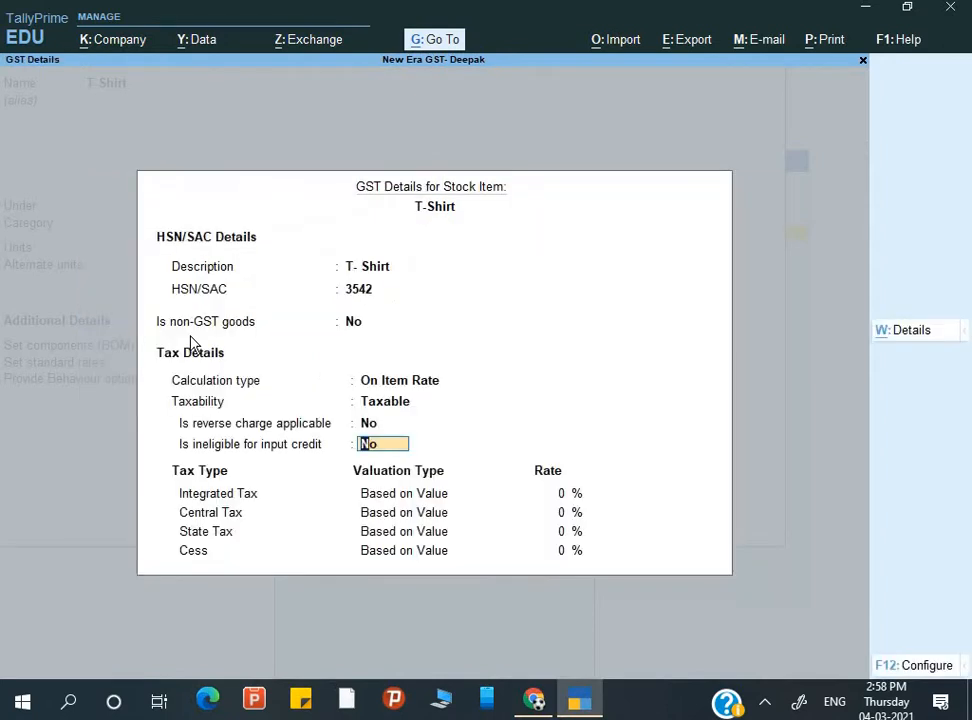
pyautogui.press('Return')
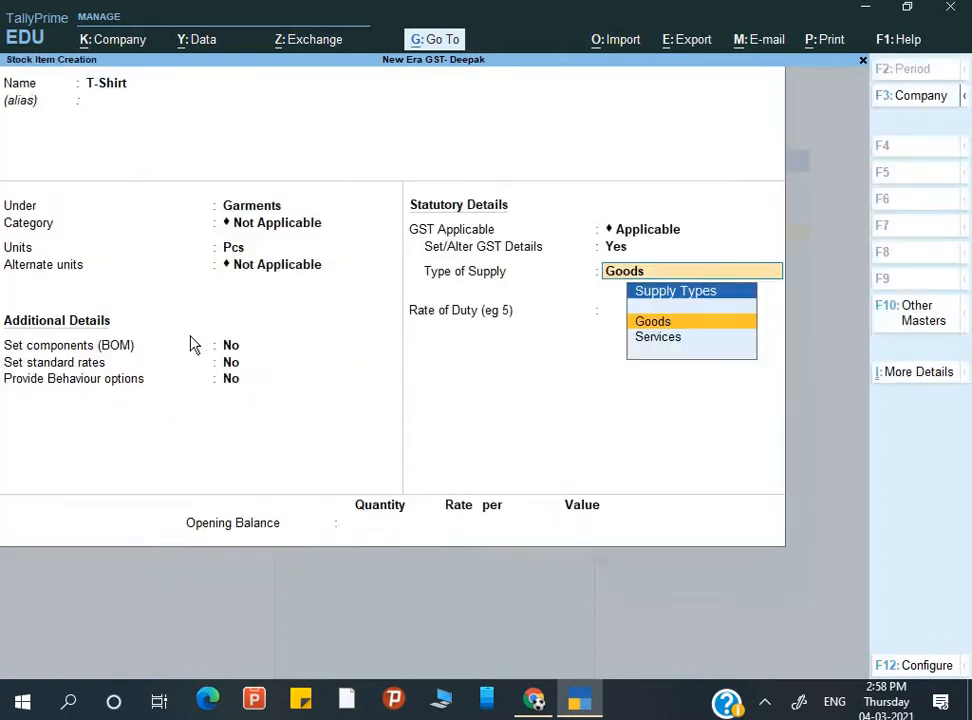
# - Save the T-Shirt stock item with Goods as the supply type and exit to the Gateway
pyautogui.press('Return')
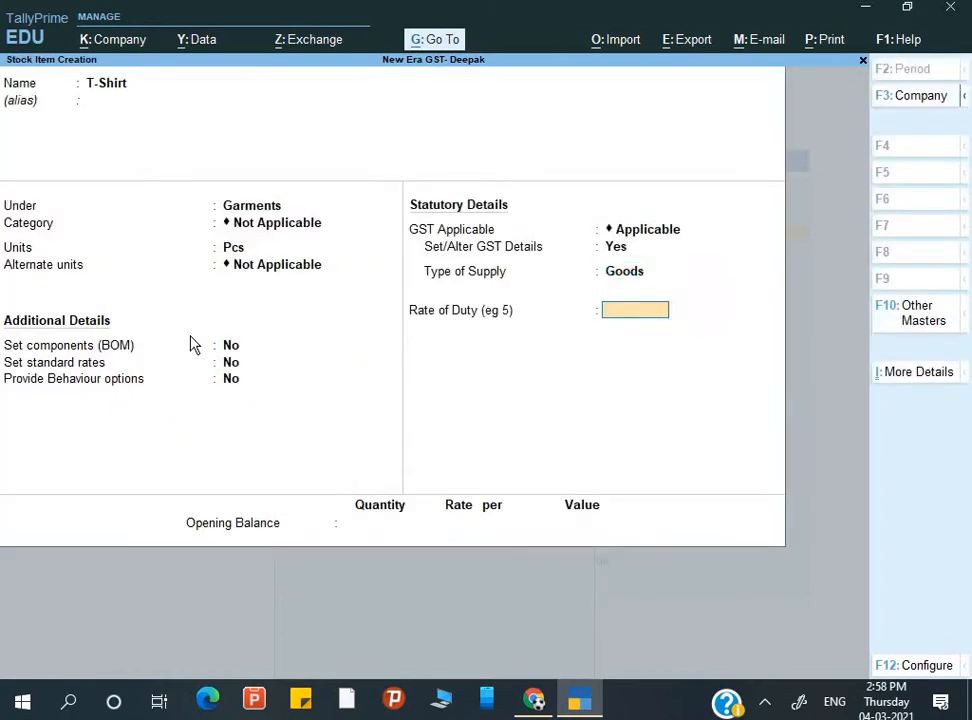
pyautogui.hotkey('ctrl', 'a')
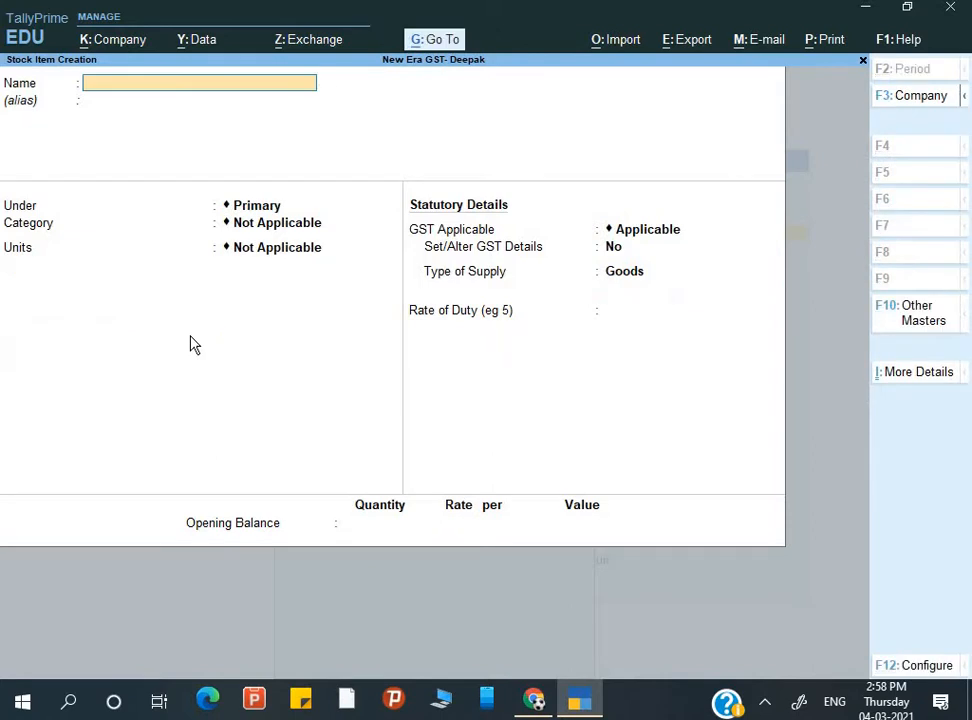
pyautogui.press('Escape')
pyautogui.press('y')
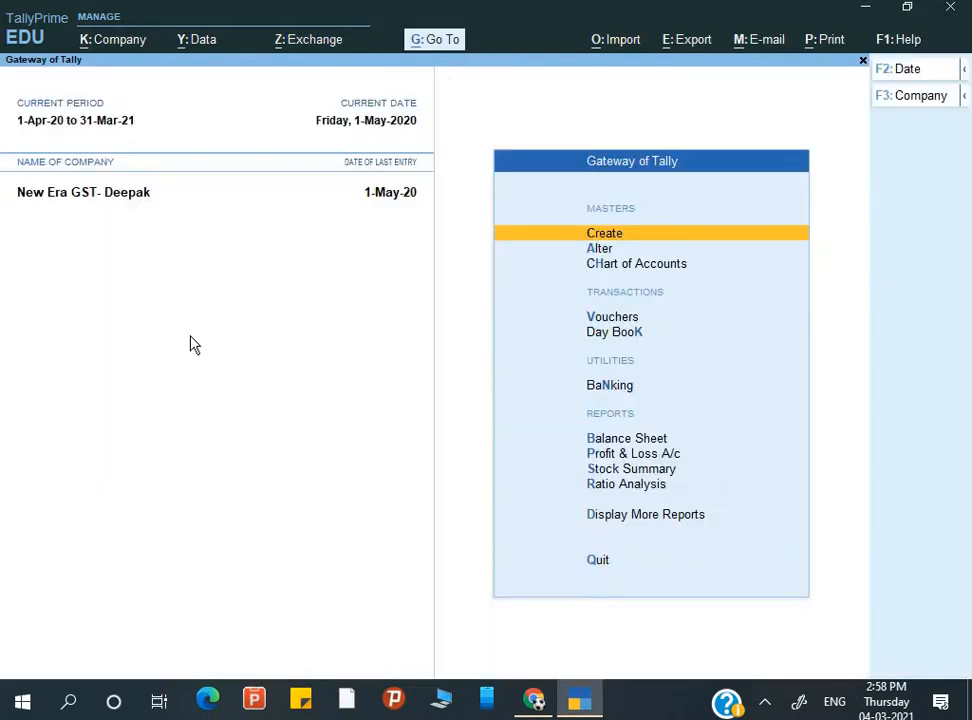
# - Open voucher entry, switch to a purchase voucher, then leave it without saving
pyautogui.press('Down')
pyautogui.press('Down')
pyautogui.press('Down')
pyautogui.press('Down')
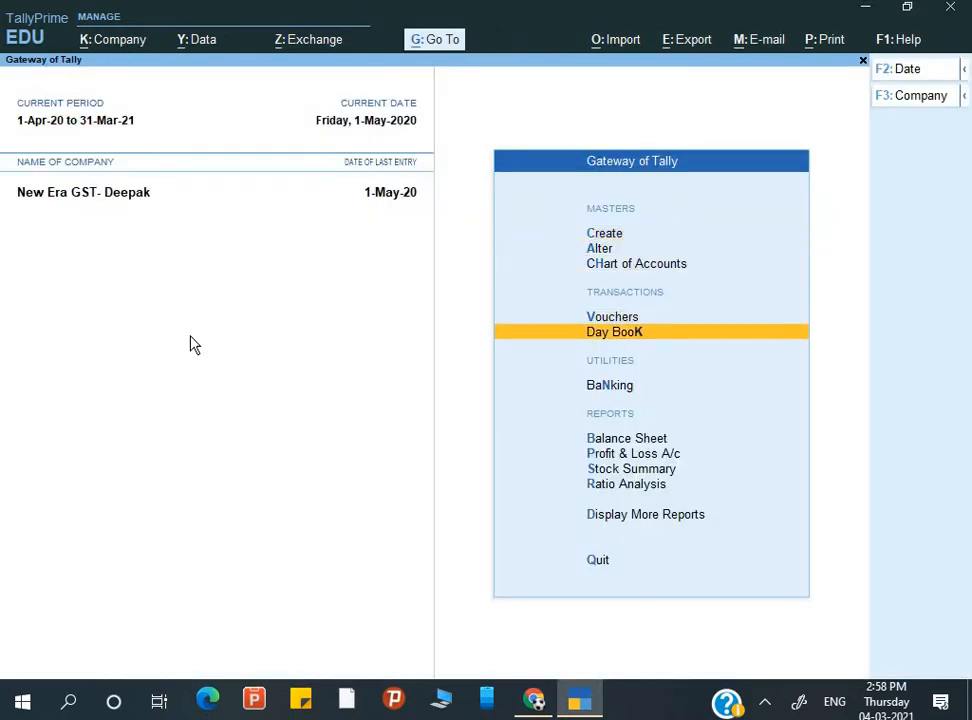
pyautogui.press('Up')
pyautogui.press('Return')
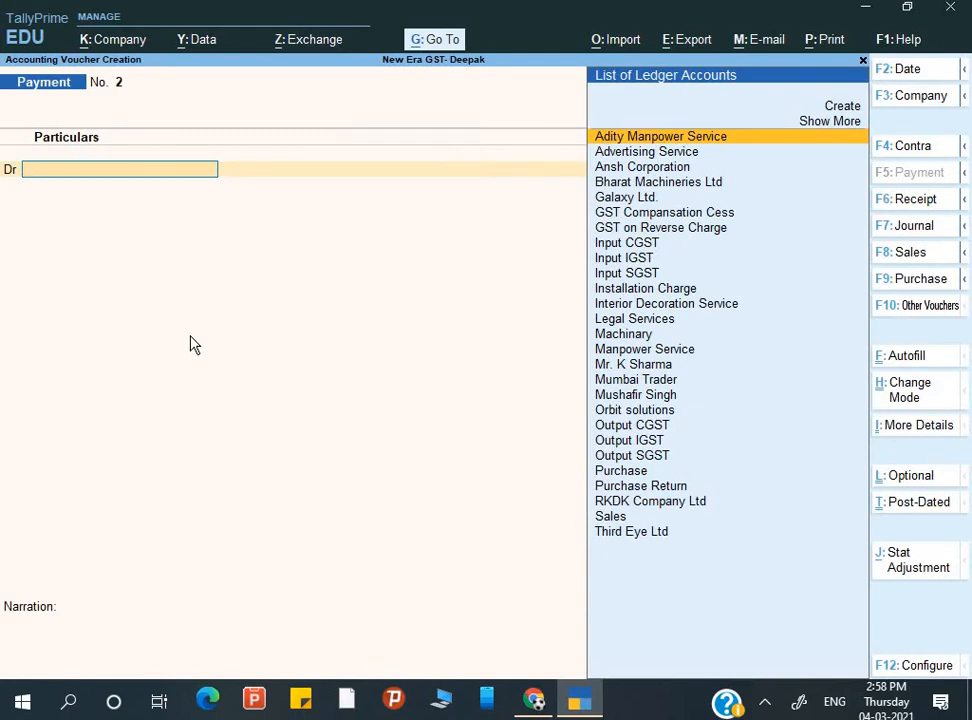
pyautogui.press('F9')
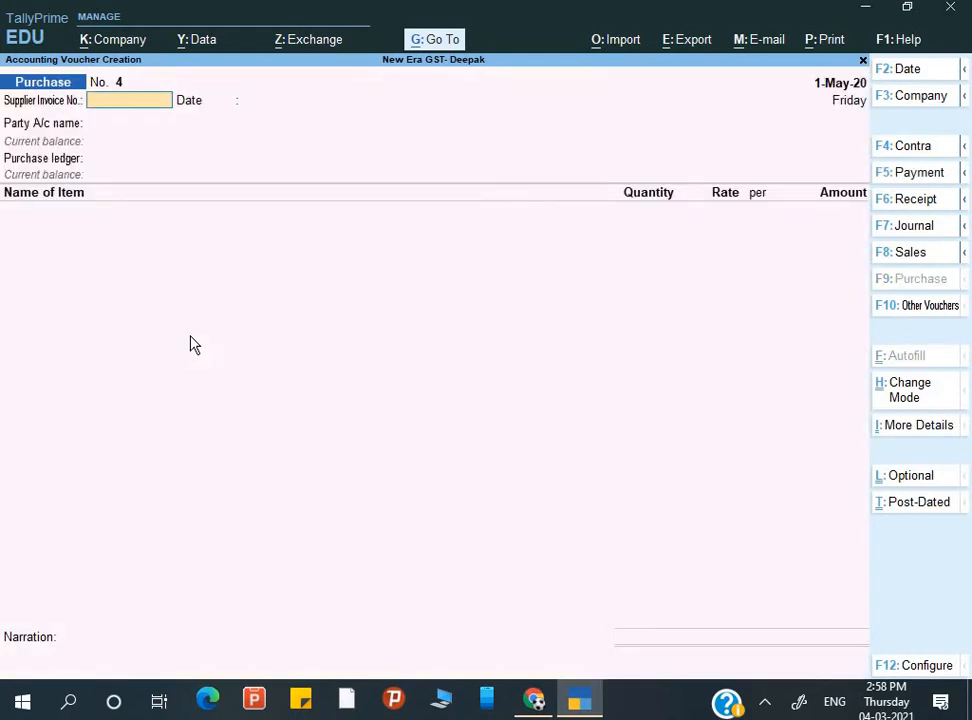
pyautogui.press('Escape')
pyautogui.press('y')
# - Go through Create to the Stock Item master to start a new item
pyautogui.press('Down')
pyautogui.press('Down')
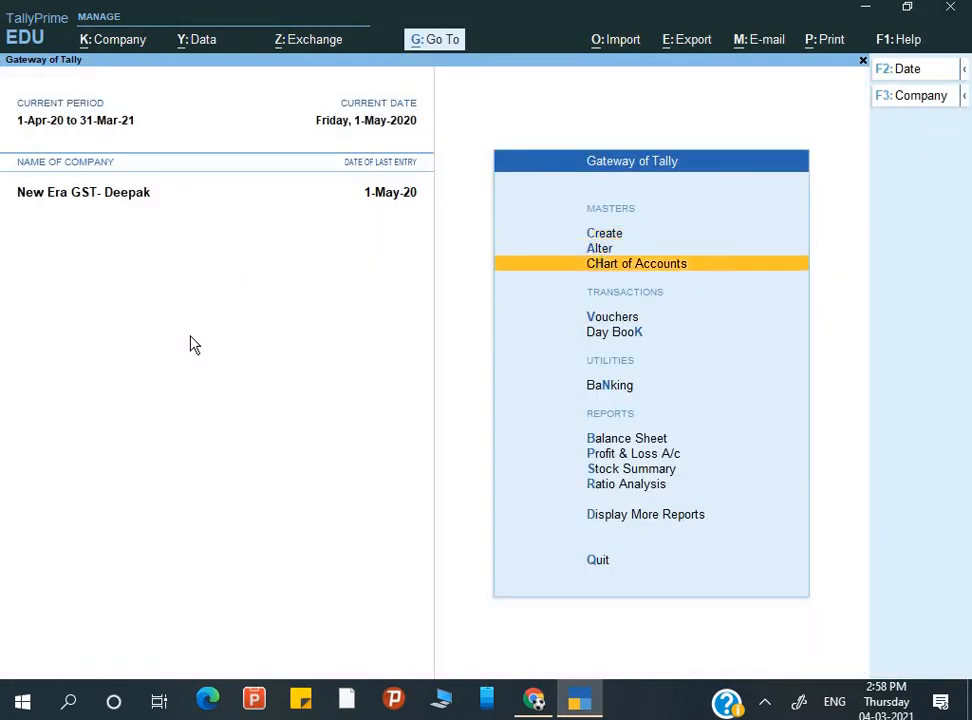
pyautogui.press('Up')
pyautogui.press('Up')
pyautogui.press('Return')
pyautogui.press('Down')
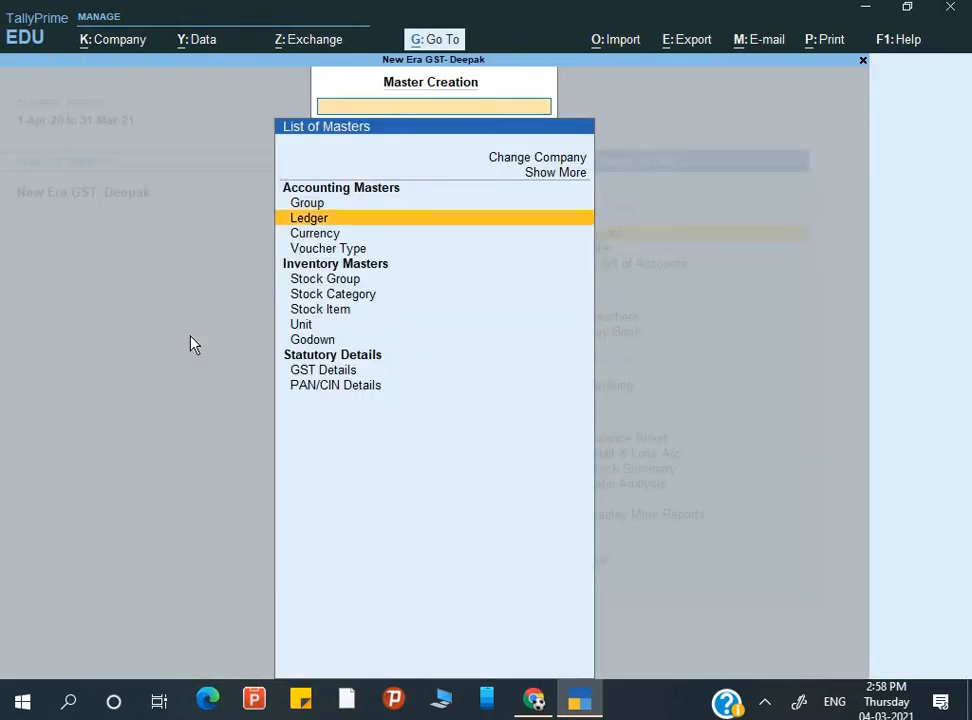
pyautogui.press('Down')
pyautogui.press('Down')
pyautogui.press('Down')
pyautogui.press('Down')
pyautogui.press('Down')
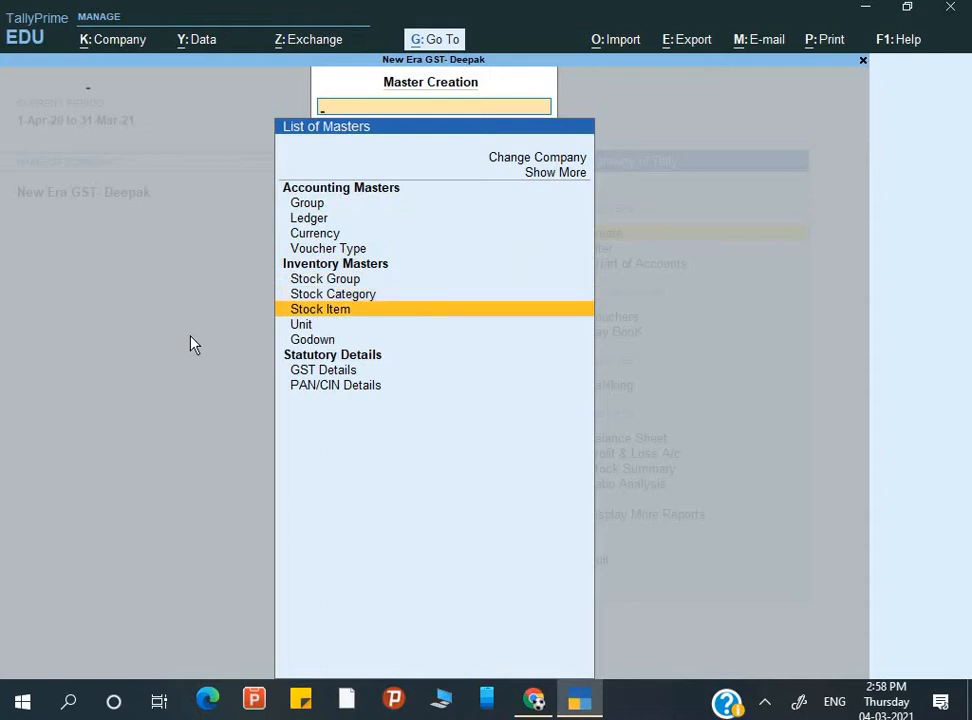
pyautogui.press('Return')
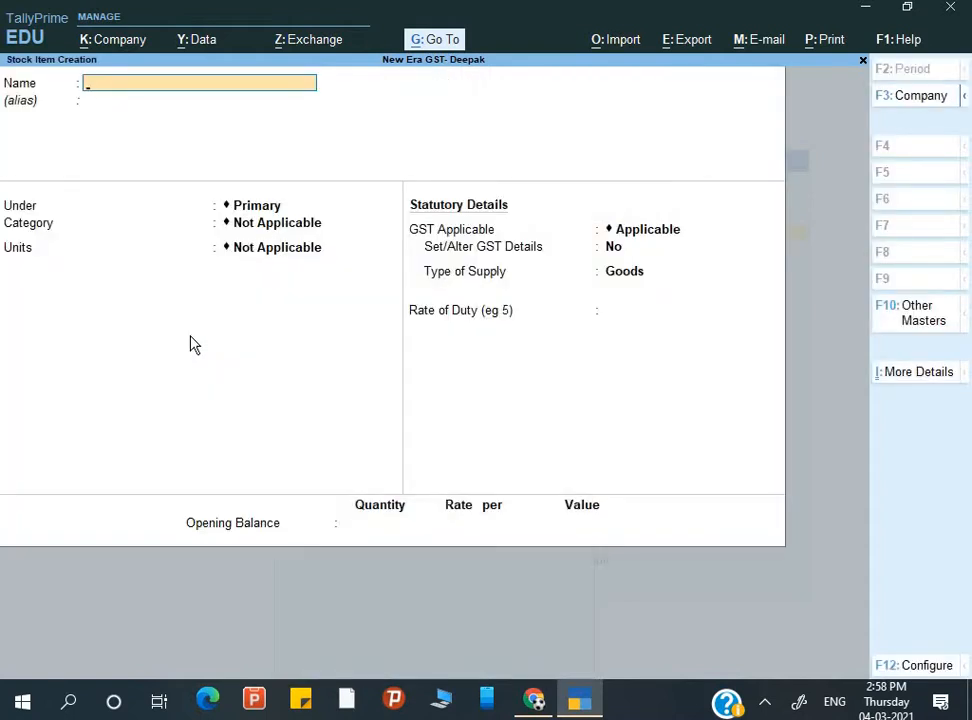
# - Name the new stock item Sports Shoes
pyautogui.write('Spo')
pyautogui.write('rts Shi')
pyautogui.write('e')
pyautogui.write('oe')
pyautogui.write('s')
pyautogui.press('Return')
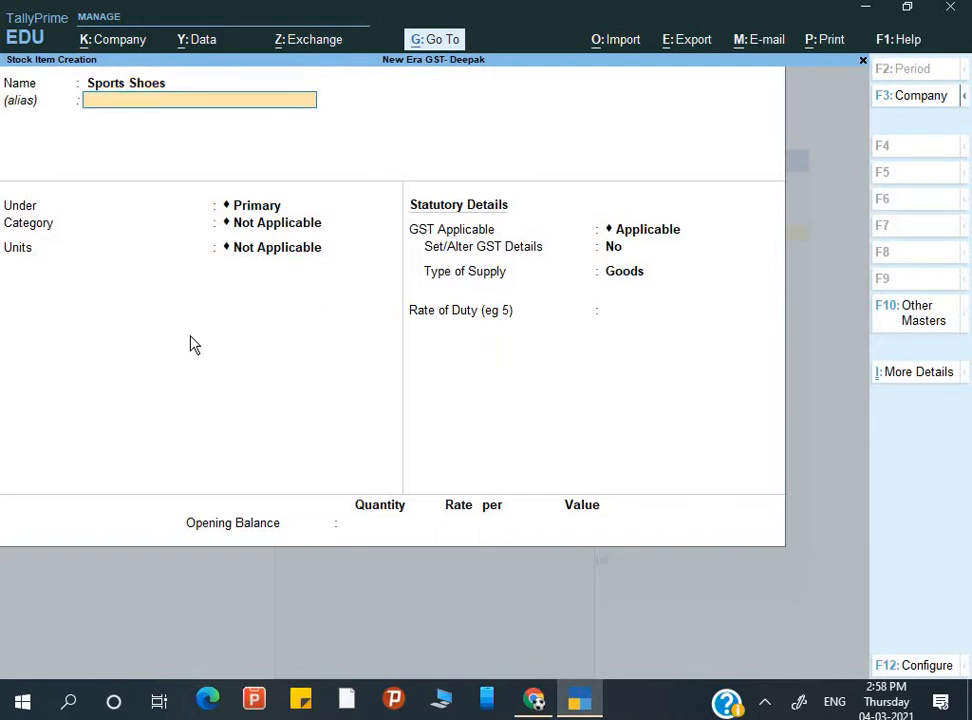
pyautogui.press('Return')
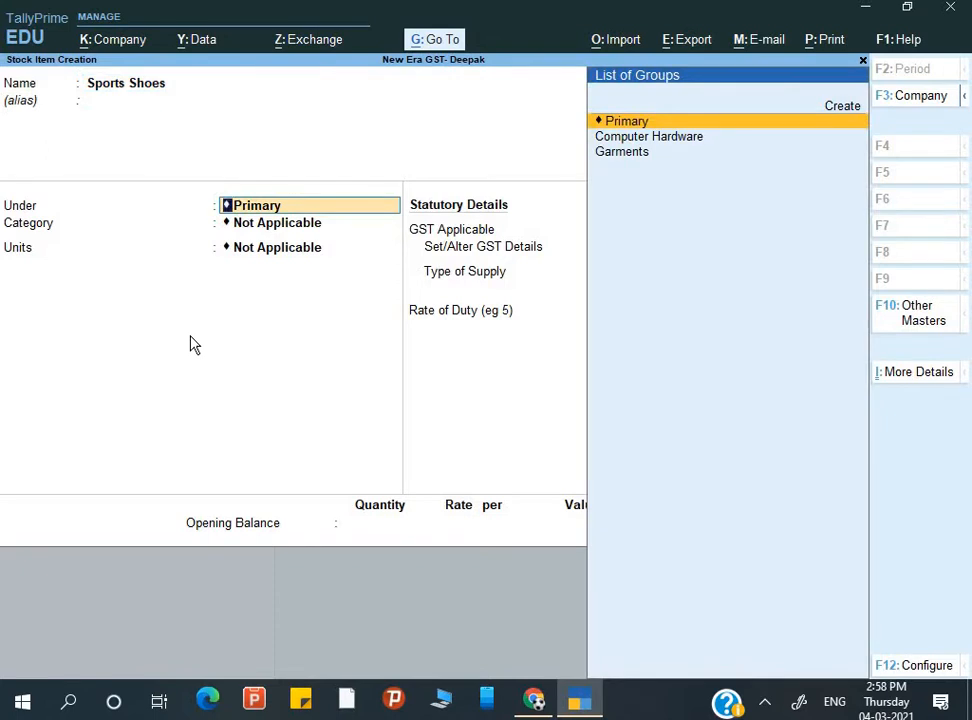
# - Create a Shoes stock group under Primary and place Sports Shoes in it
pyautogui.hotkey('alt', 'c')
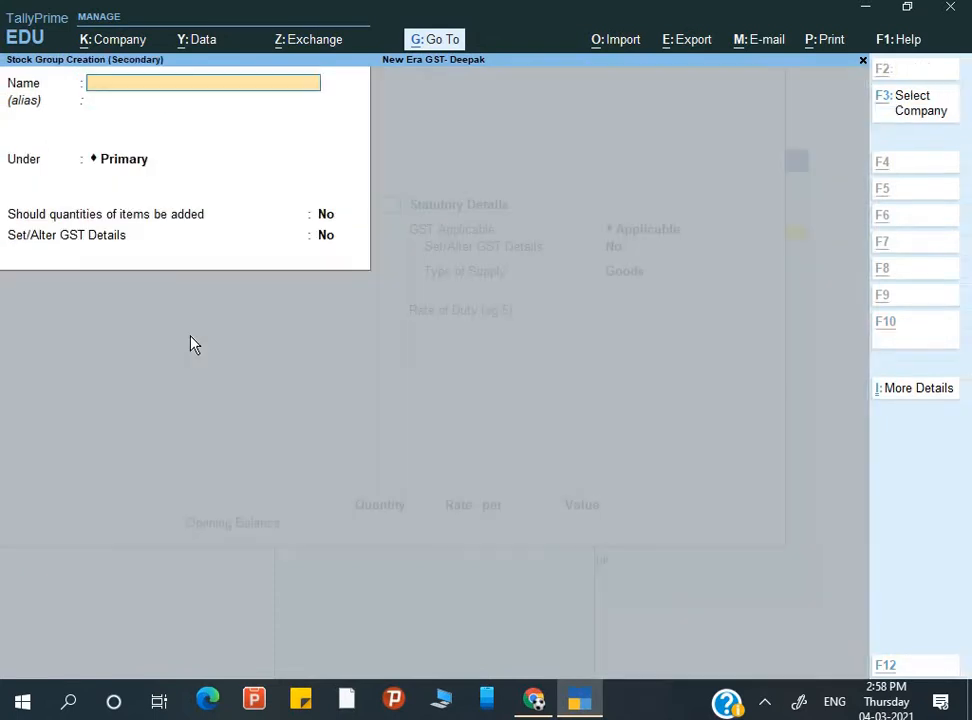
pyautogui.write('Shes')
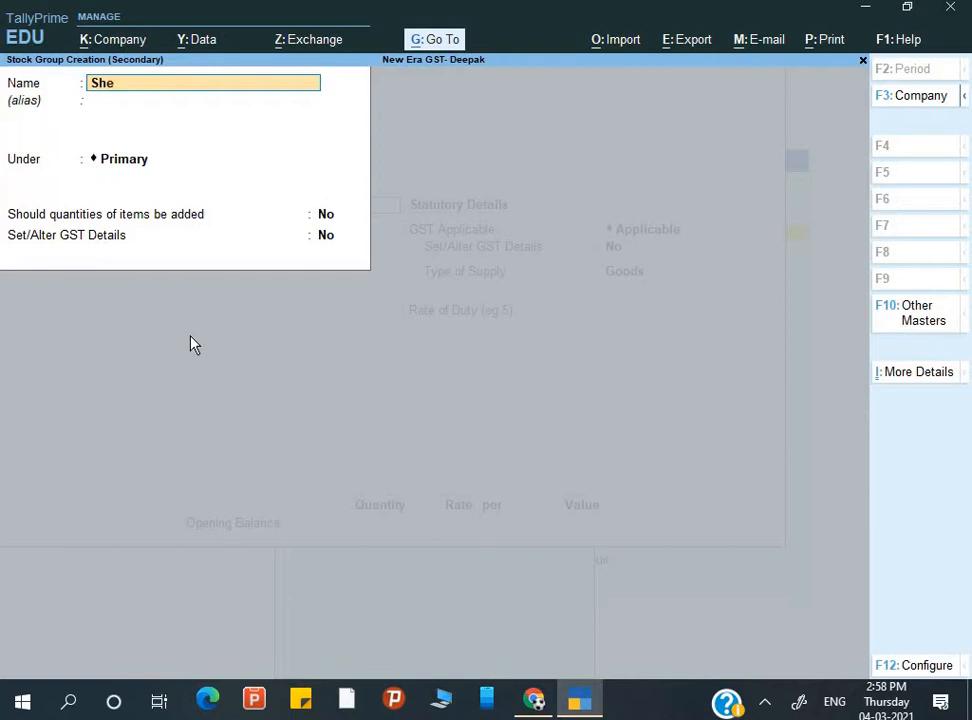
pyautogui.press('Return')
pyautogui.press('BackSpace')
pyautogui.press('BackSpace')
pyautogui.press('BackSpace')
pyautogui.write('oes')
pyautogui.press('Return')
pyautogui.press('Return')
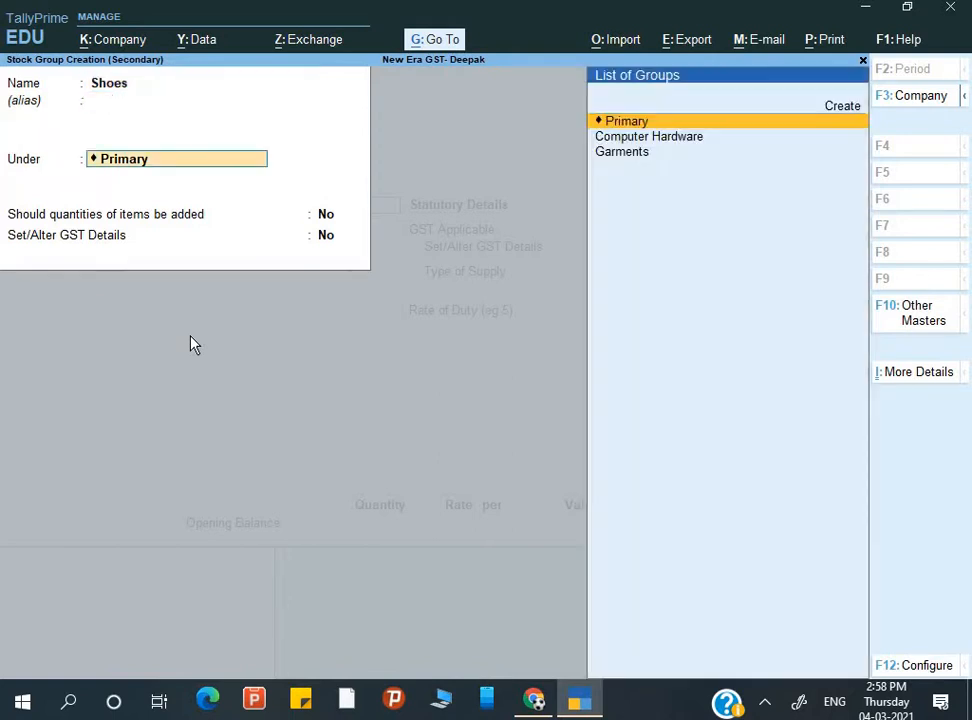
pyautogui.press('Return')
pyautogui.press('Return')
pyautogui.press('Return')
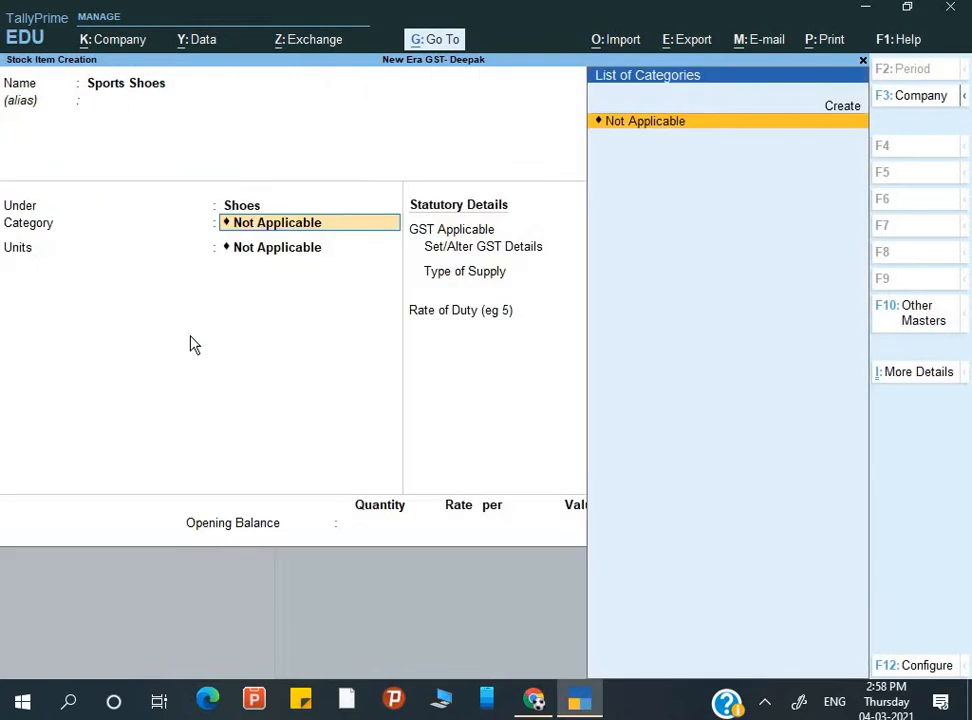
pyautogui.press('Return')
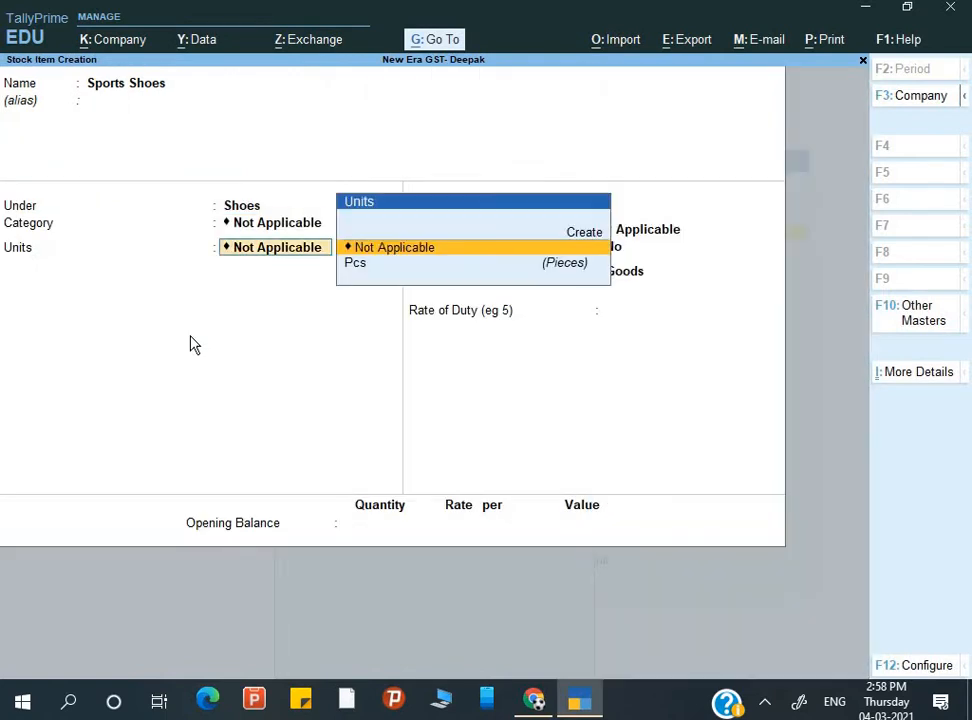
# - Set Sports Shoes' unit to Pcs, enable GST details, and enter the description Shoes
pyautogui.press('Down')
pyautogui.press('Return')
pyautogui.press('Return')
pyautogui.press('Return')
pyautogui.press('Return')
pyautogui.press('Return')
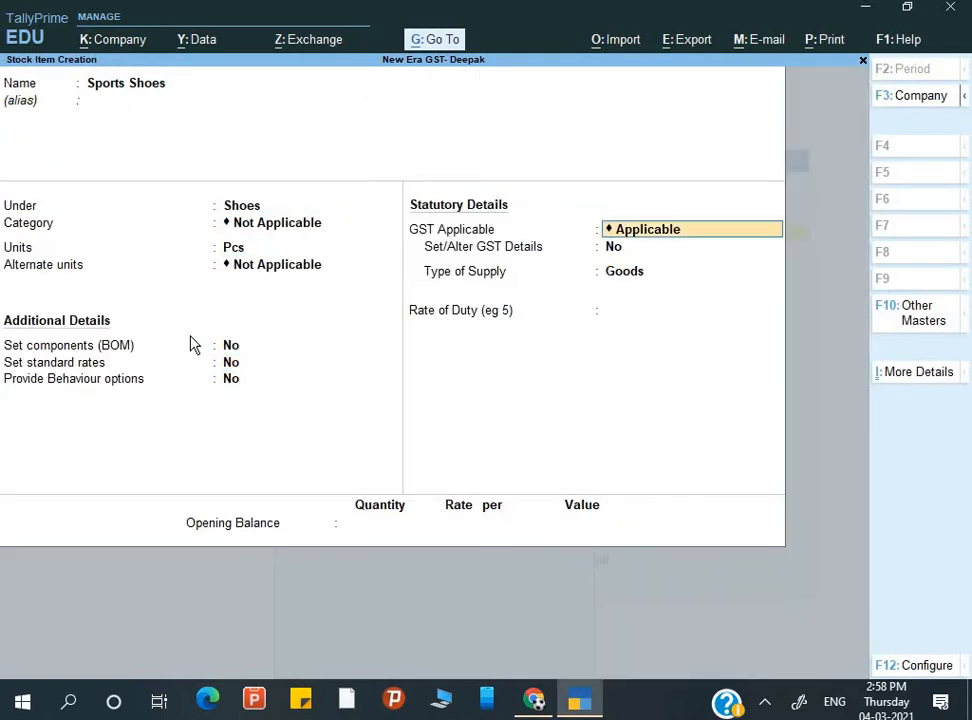
pyautogui.press('Return')
pyautogui.press('y')
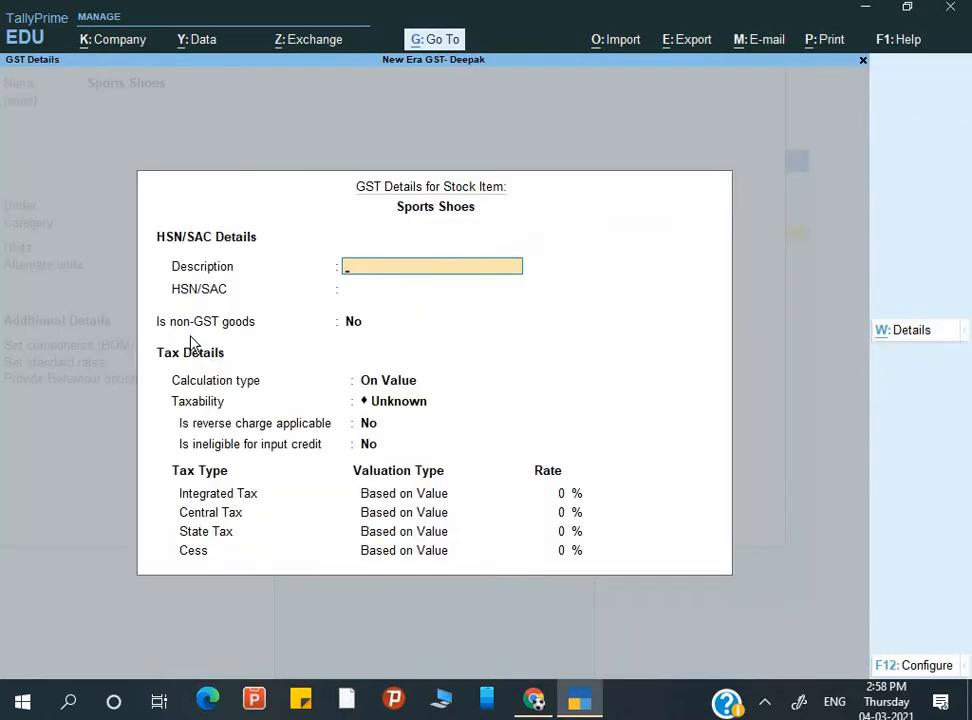
pyautogui.write('Shoes')
pyautogui.press('Return')
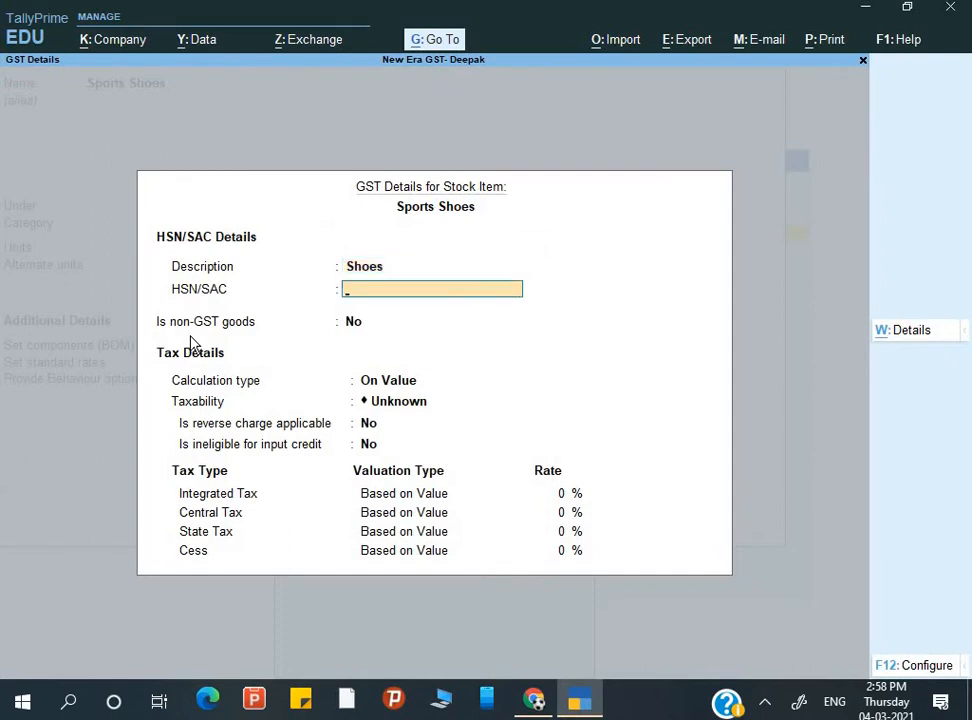
# - Start the HSN/SAC entry, then switch to the browser to look up the code
pyautogui.write('3846')
pyautogui.press('BackSpace')
pyautogui.press('BackSpace')
pyautogui.press('BackSpace')
pyautogui.hotkey('alt', 'Tab')
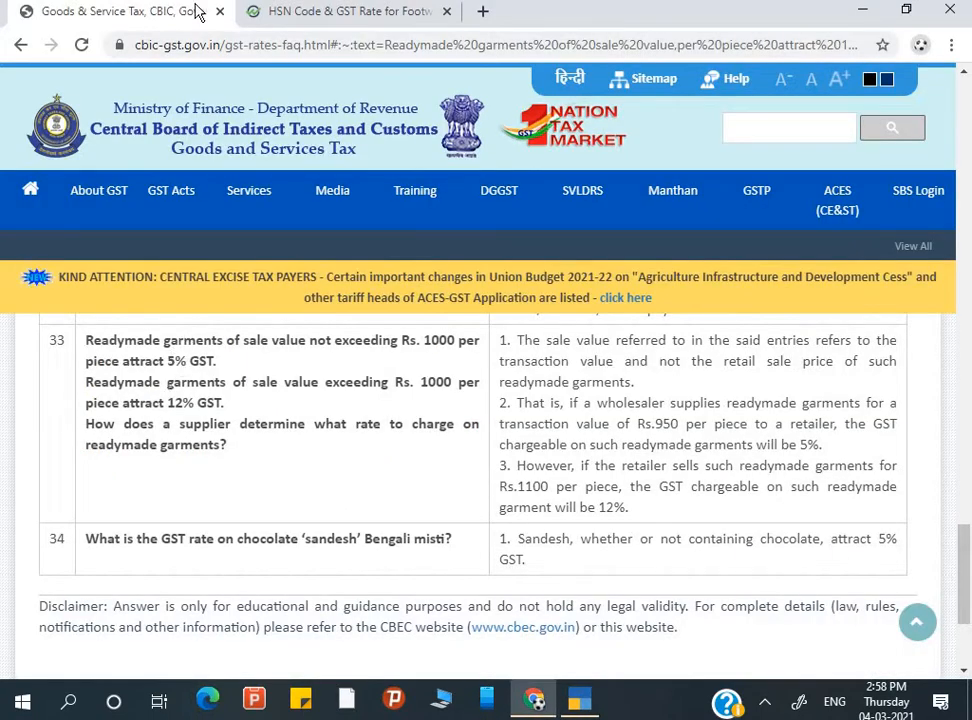
# - Check the footwear HSN table, enter '64 to 64' as HSN/SAC, and scroll to code 6406
pyautogui.click(323, 11)
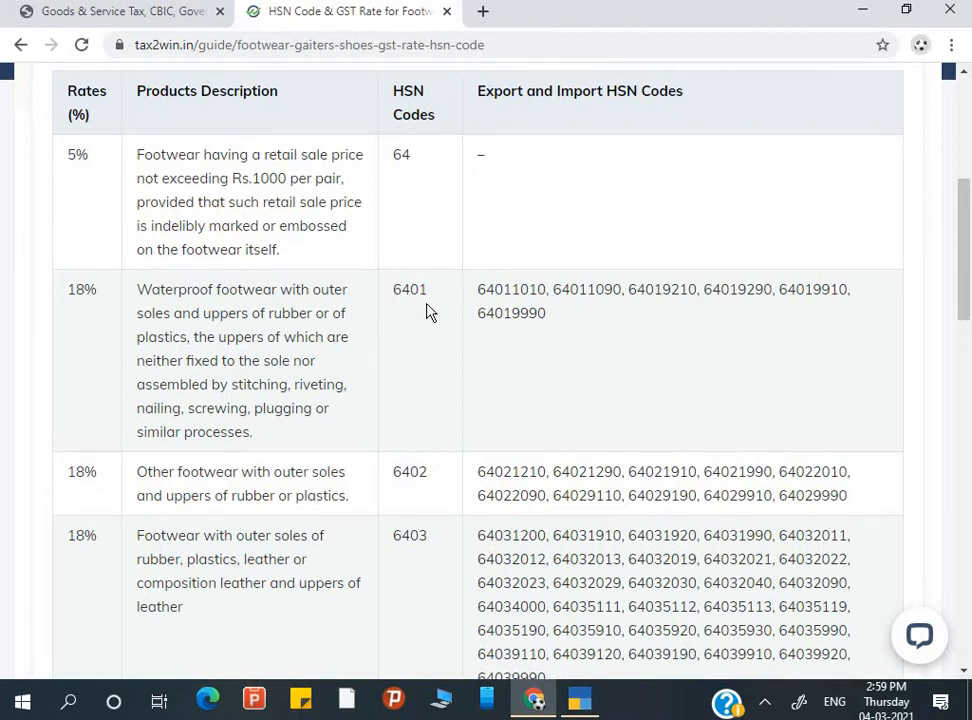
pyautogui.hotkey('alt', 'Tab')
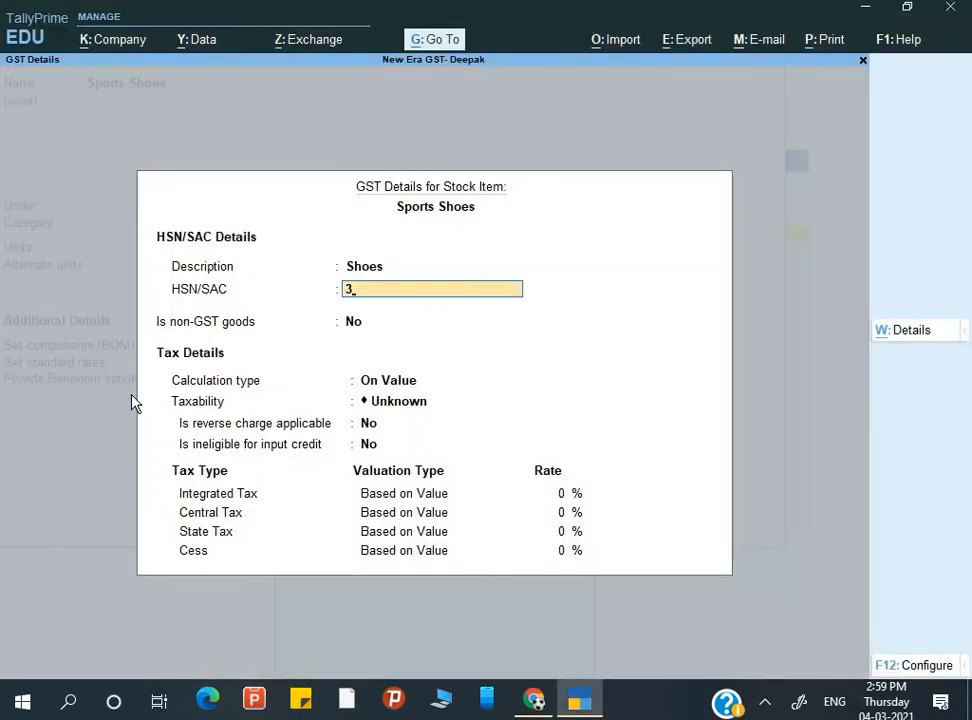
pyautogui.press('BackSpace')
pyautogui.write('64 to 64')
pyautogui.hotkey('alt', 'Tab')
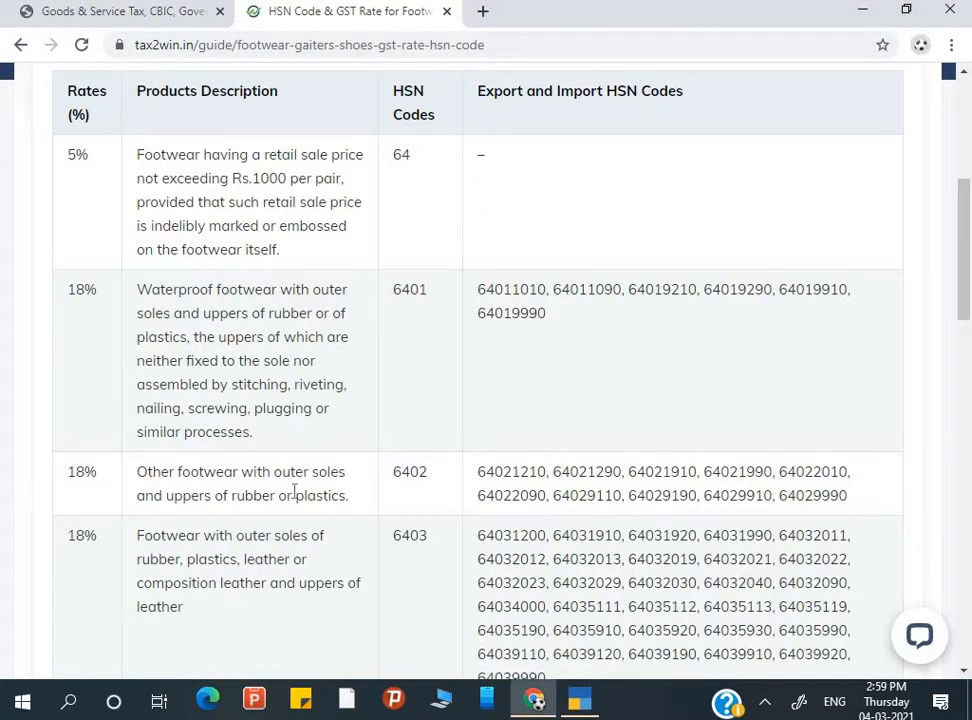
pyautogui.scroll(-5, 340, 492)
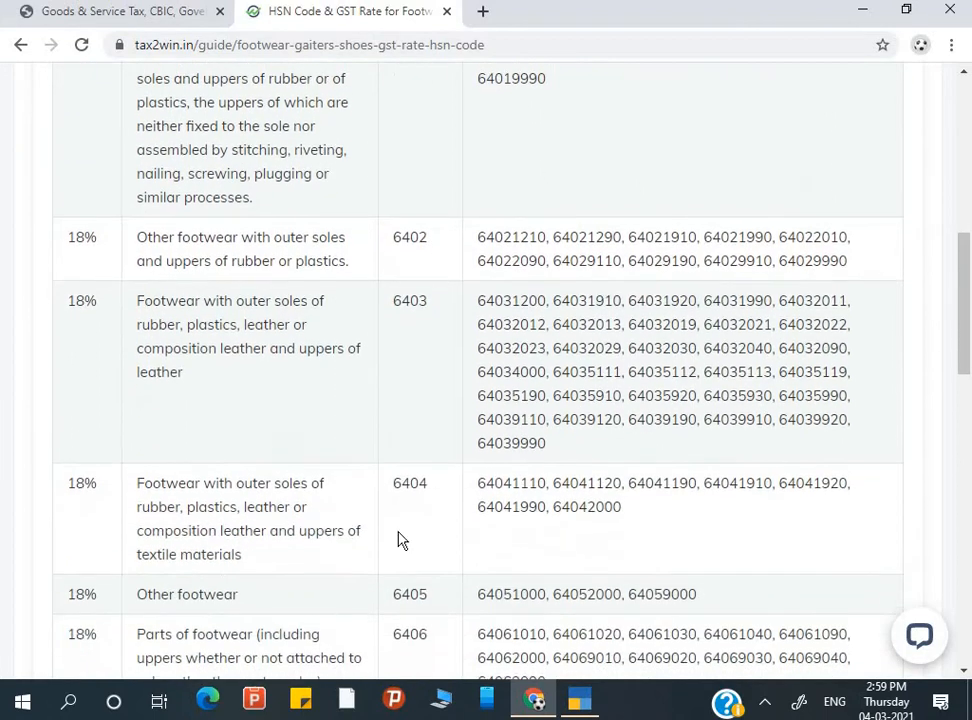
pyautogui.scroll(-4, 434, 600)
pyautogui.hotkey('alt', 'Tab')
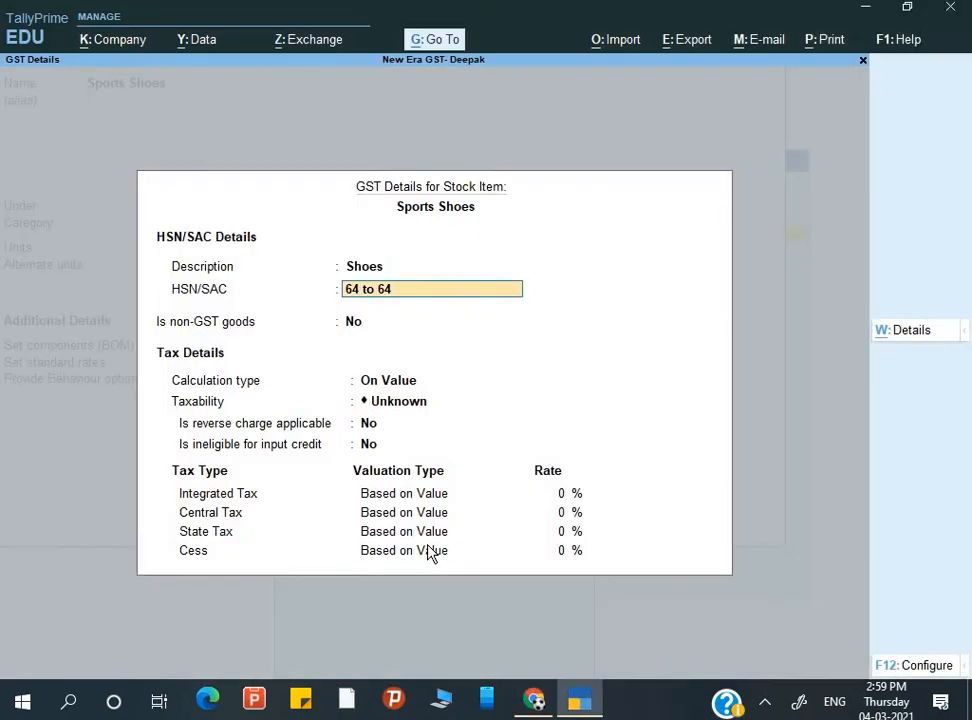
# - Complete HSN/SAC as 64 to 6406 and choose On Item Rate calculation
pyautogui.write('06')
pyautogui.press('Return')
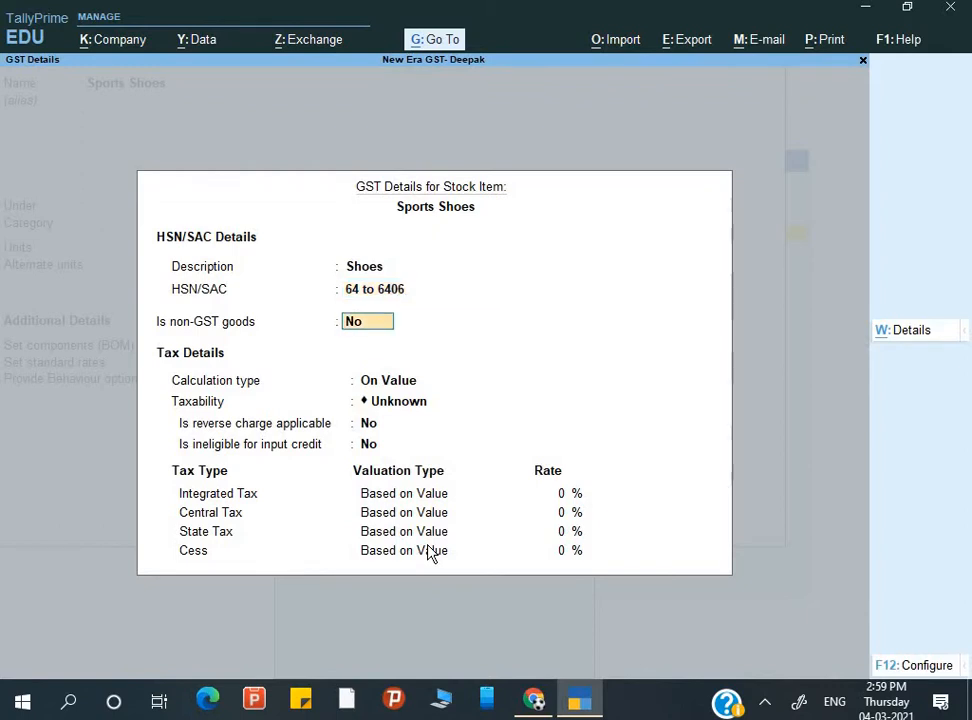
pyautogui.press('Return')
pyautogui.press('BackSpace')
pyautogui.press('BackSpace')
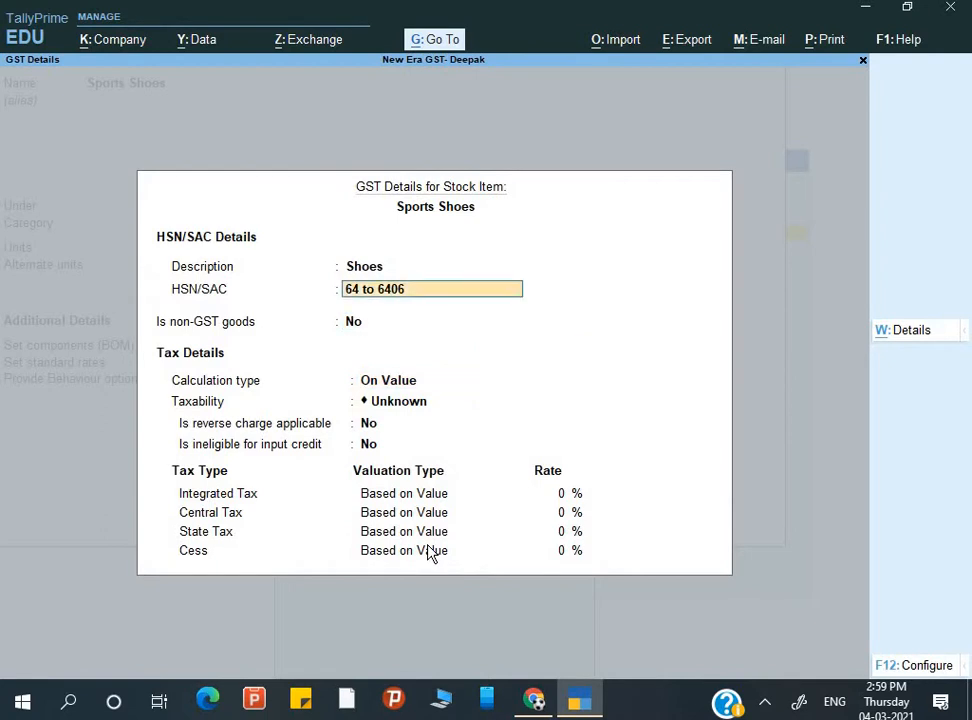
pyautogui.press('Return')
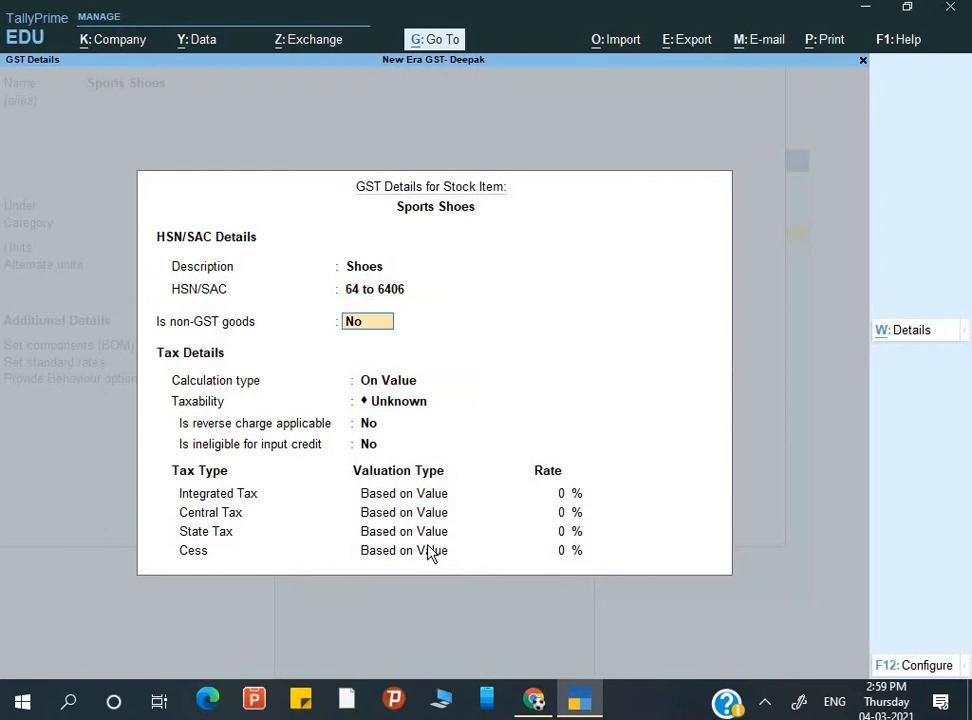
pyautogui.press('Return')
pyautogui.press('Up')
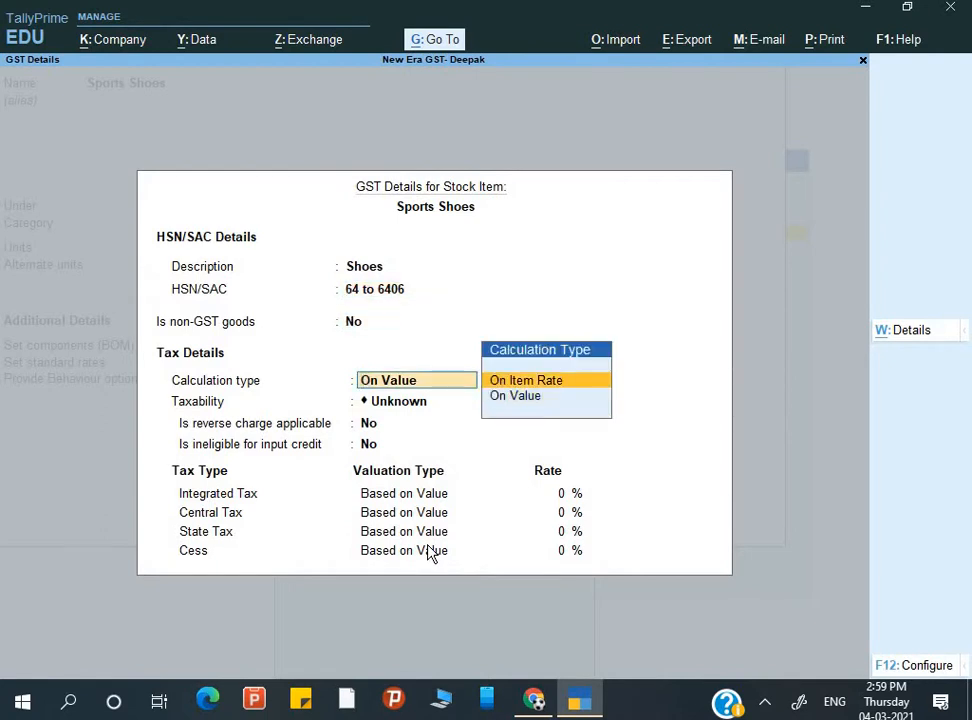
pyautogui.press('Return')
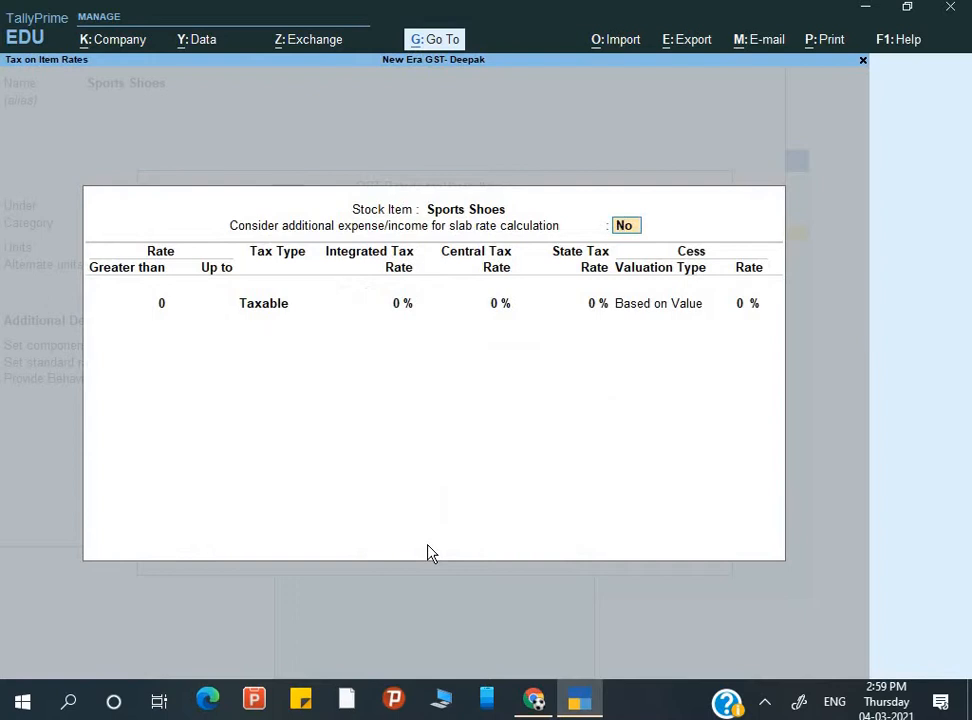
pyautogui.press('Return')
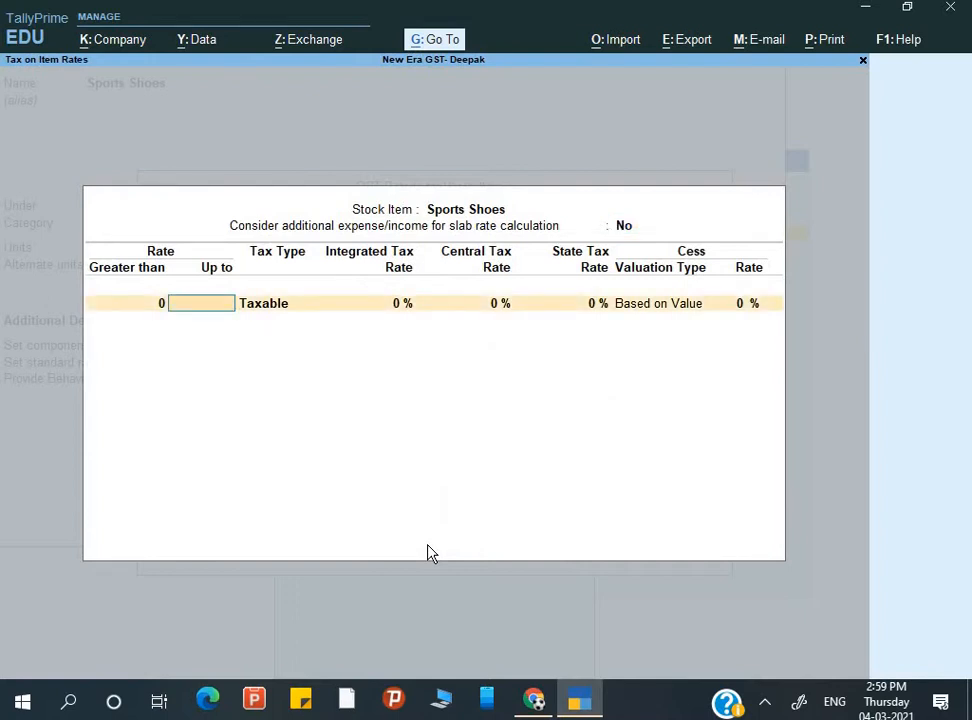
# - Enter taxable slabs: up to 1,000 at 5% and above 1,000 at 18%
pyautogui.write('1,000')
pyautogui.press('Return')
pyautogui.press('Return')
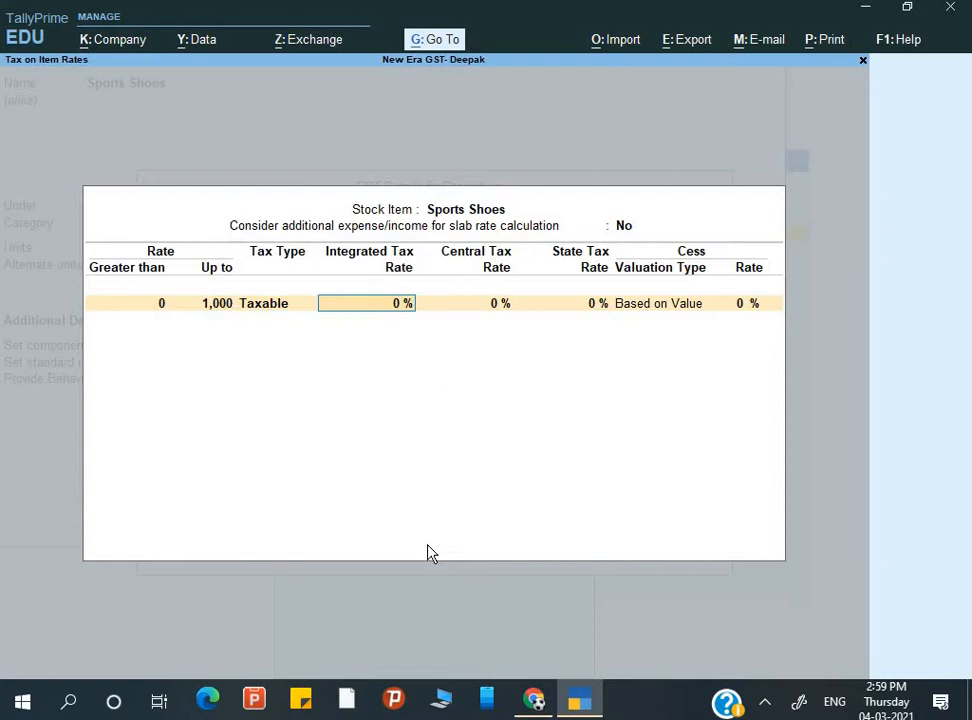
pyautogui.write('5')
pyautogui.press('Return')
pyautogui.press('Return')
pyautogui.press('Return')
pyautogui.press('Return')
pyautogui.press('Return')
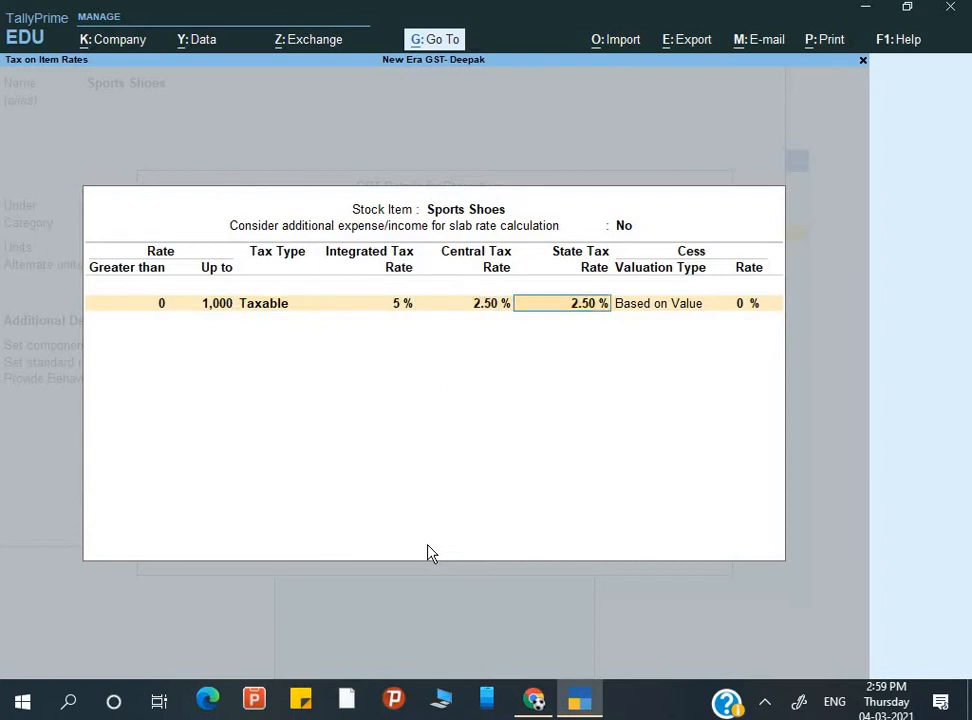
pyautogui.press('Return')
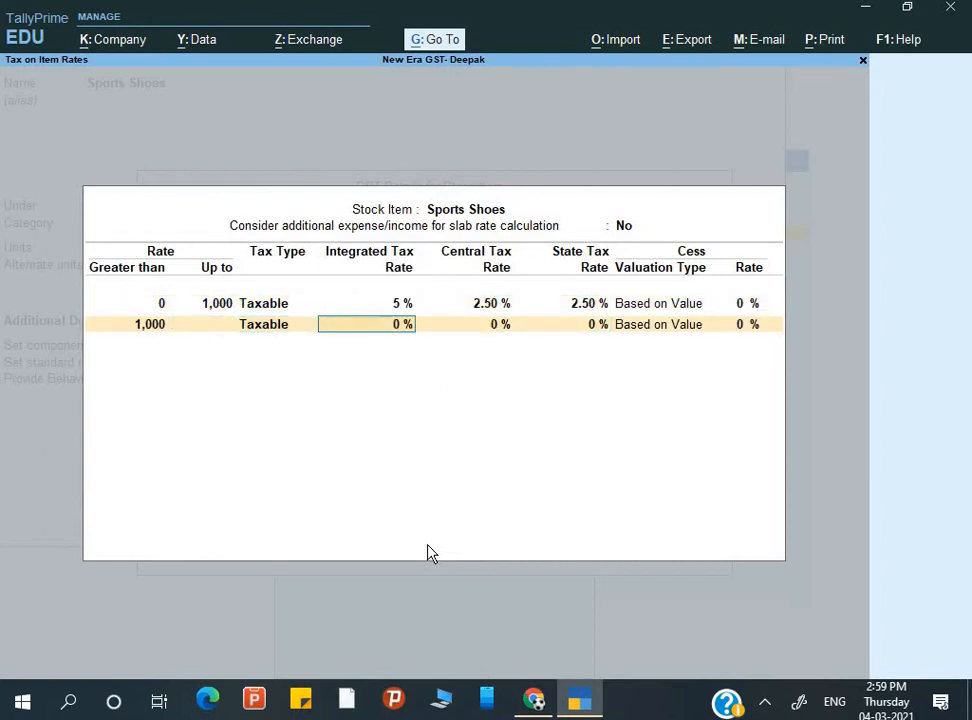
pyautogui.write('18')
pyautogui.press('Return')
pyautogui.press('Return')
pyautogui.press('Return')
pyautogui.press('Return')
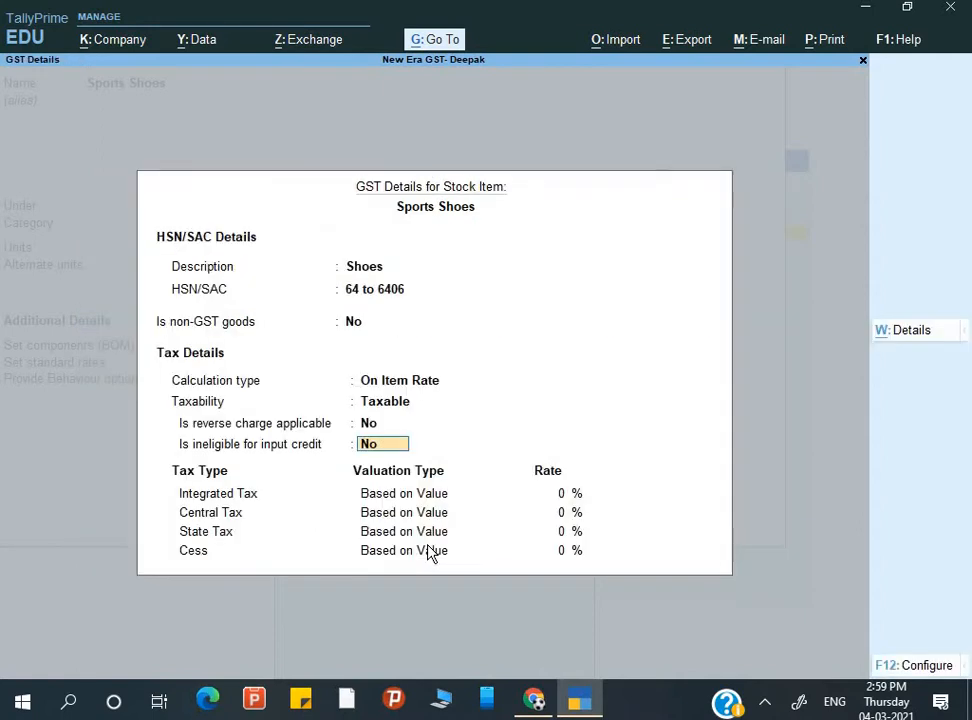
# - Finish the Sports Shoes stock item's GST rate details and save it
pyautogui.press('Return')
pyautogui.press('Return')
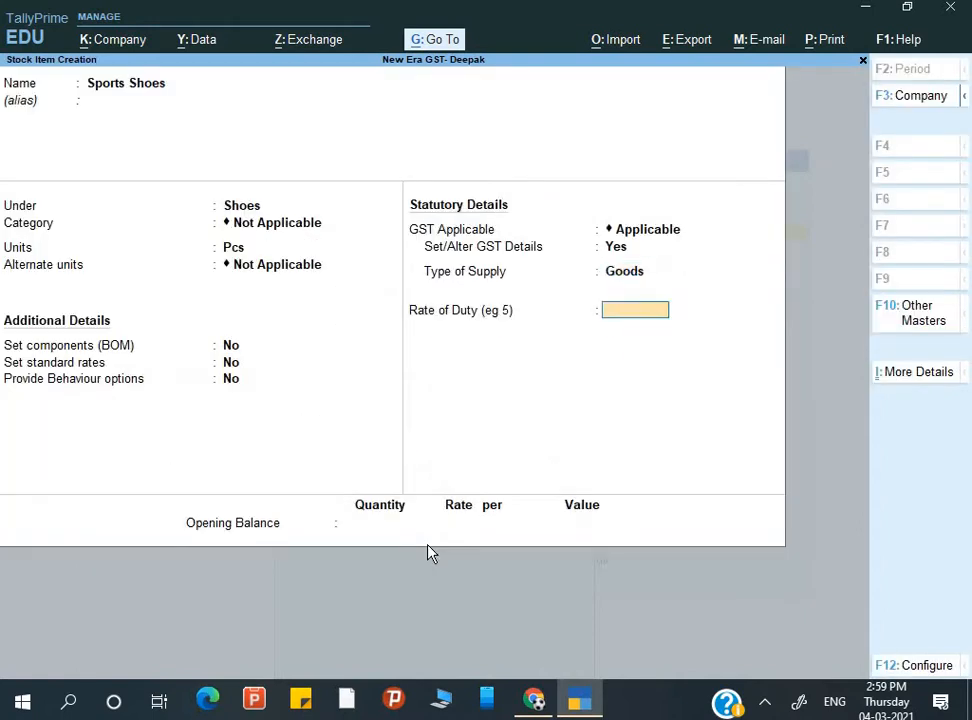
pyautogui.hotkey('ctrl', 'a')
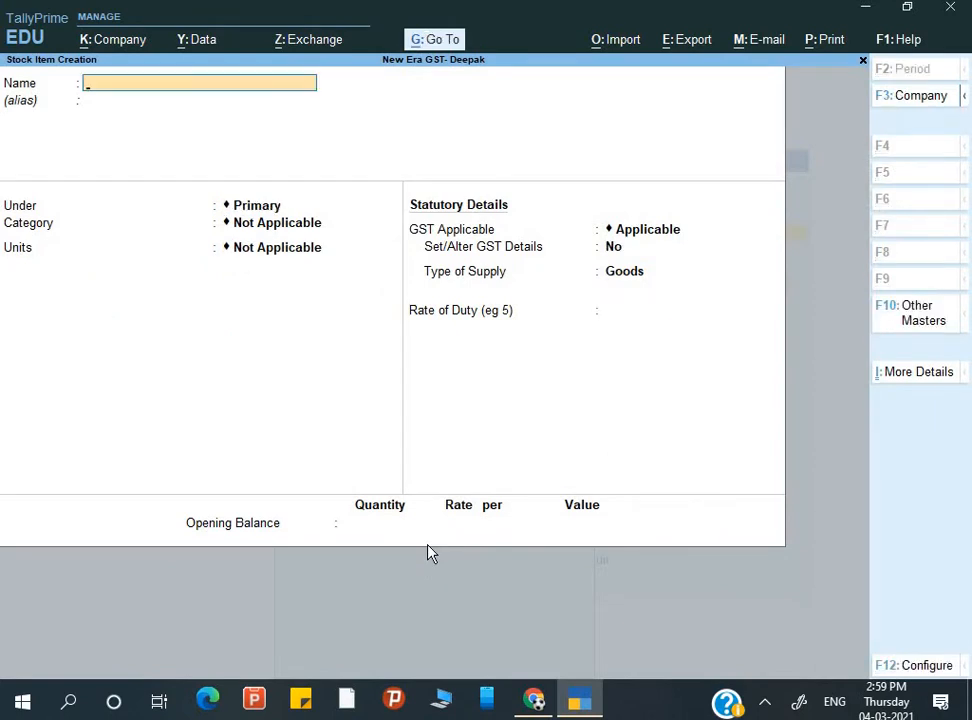
pyautogui.press('Escape')
# - Start a new purchase voucher with supplier invoice number 101, dated 1-May-20
pyautogui.press('Down')
pyautogui.press('Down')
pyautogui.press('Down')
pyautogui.press('Down')
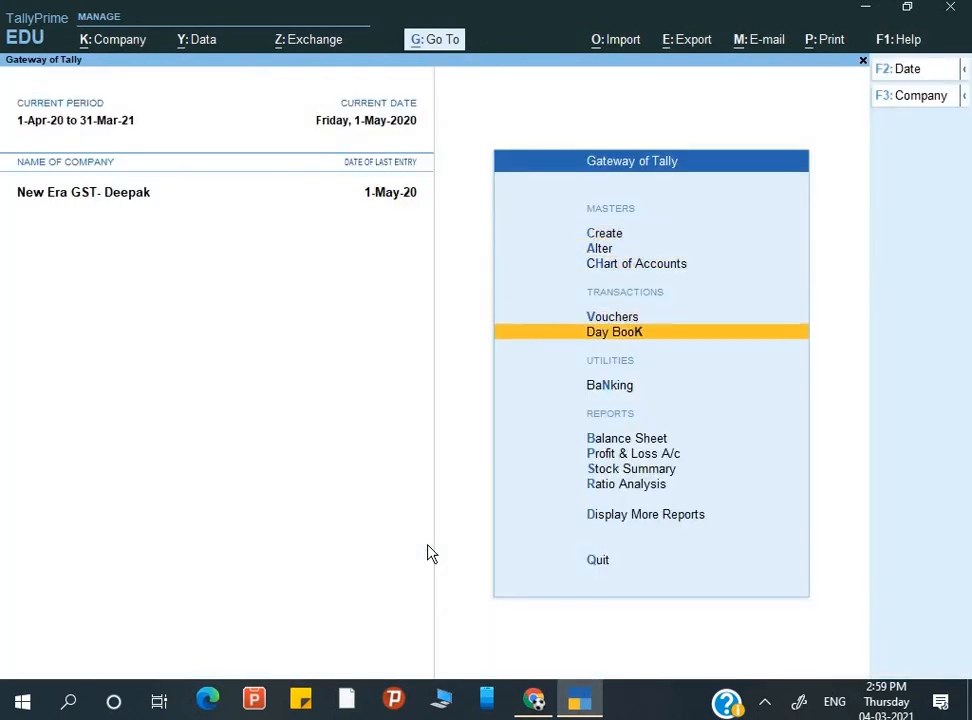
pyautogui.press('Up')
pyautogui.press('Return')
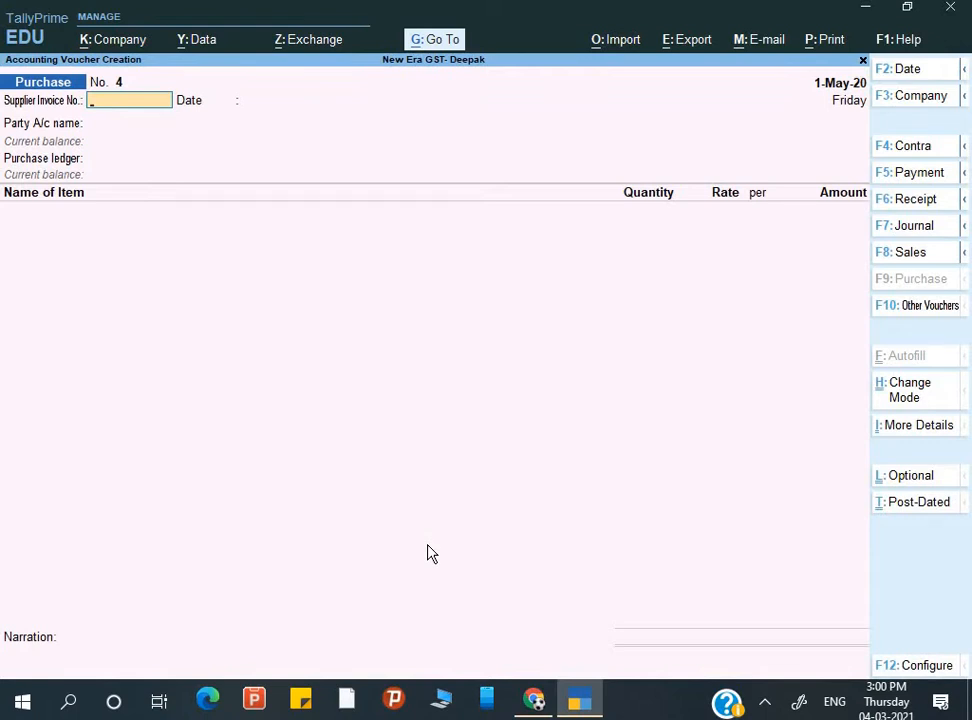
pyautogui.write('101')
pyautogui.press('Return')
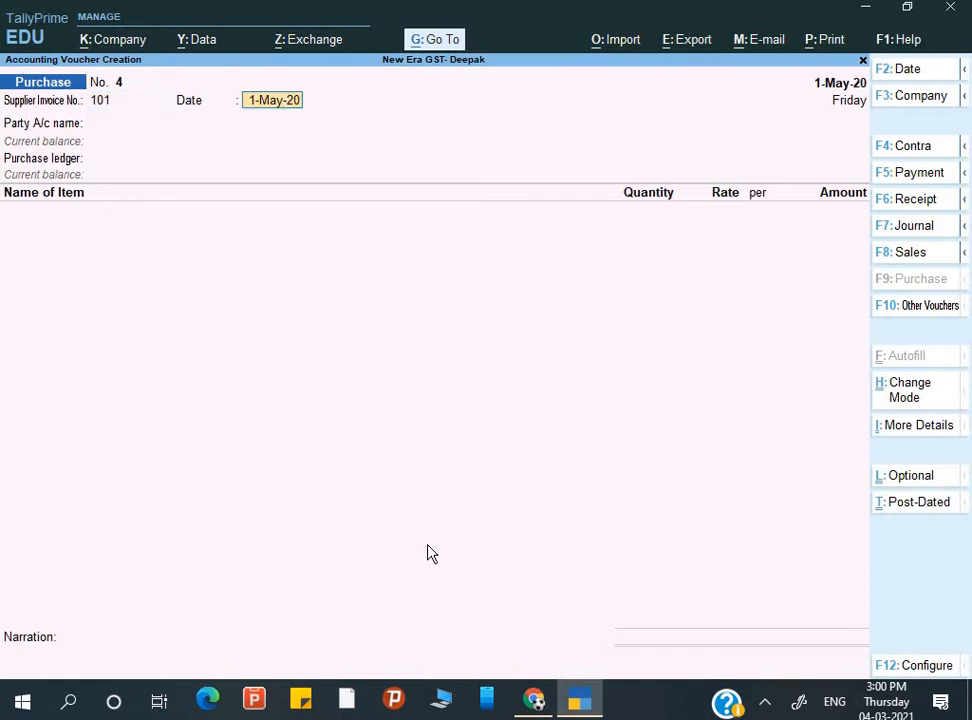
pyautogui.press('Return')
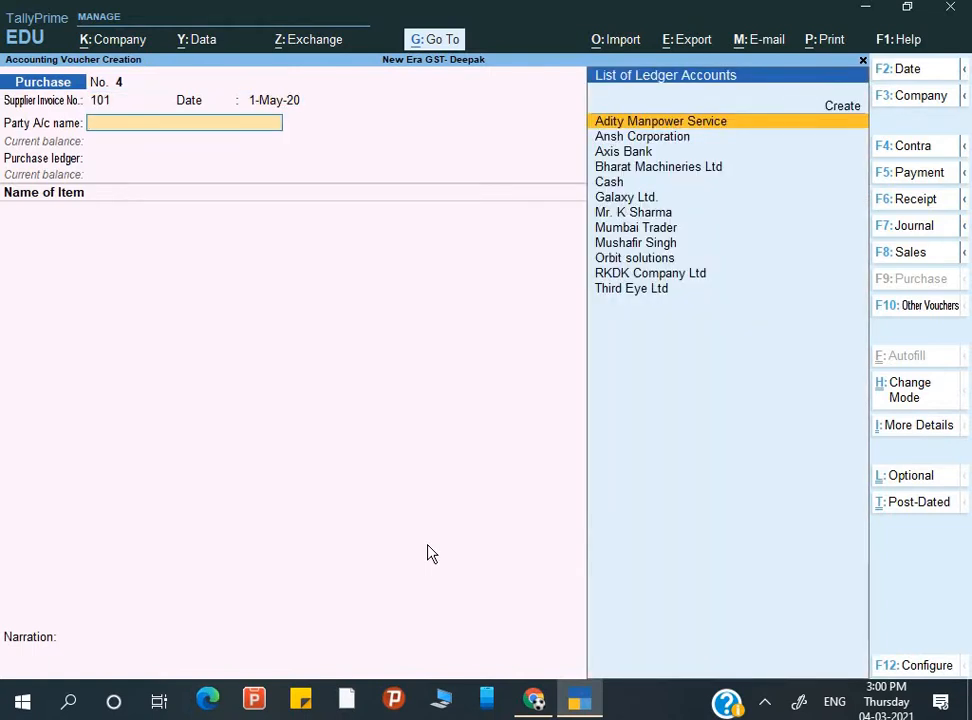
# - Select Ansh Corporation as the party account from the ledger list
pyautogui.hotkey('alt', 'c')
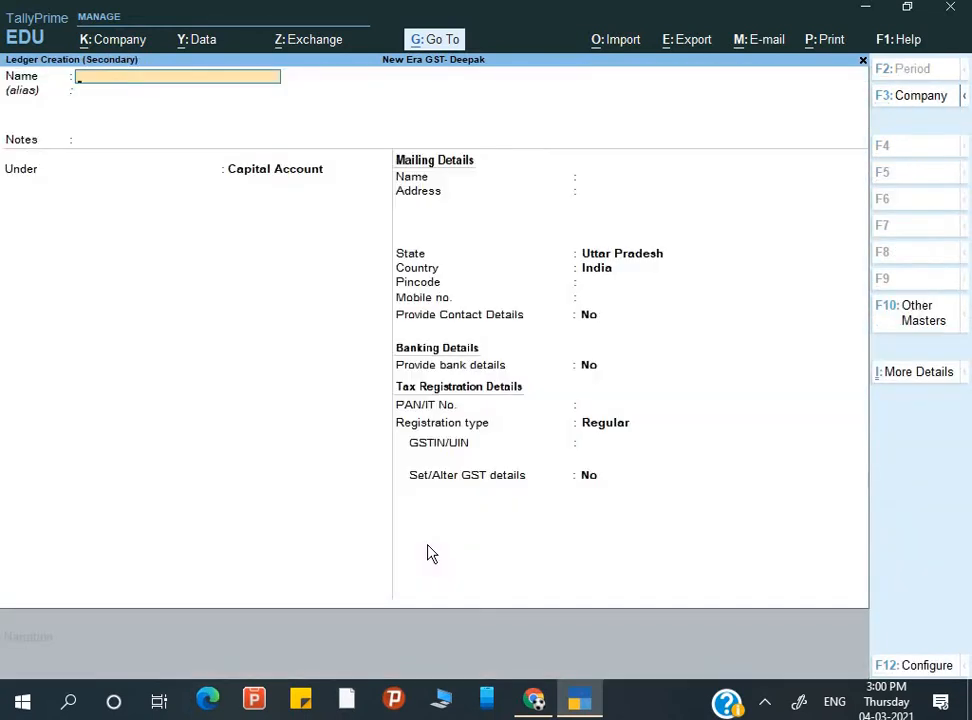
pyautogui.press('Escape')
pyautogui.press('y')
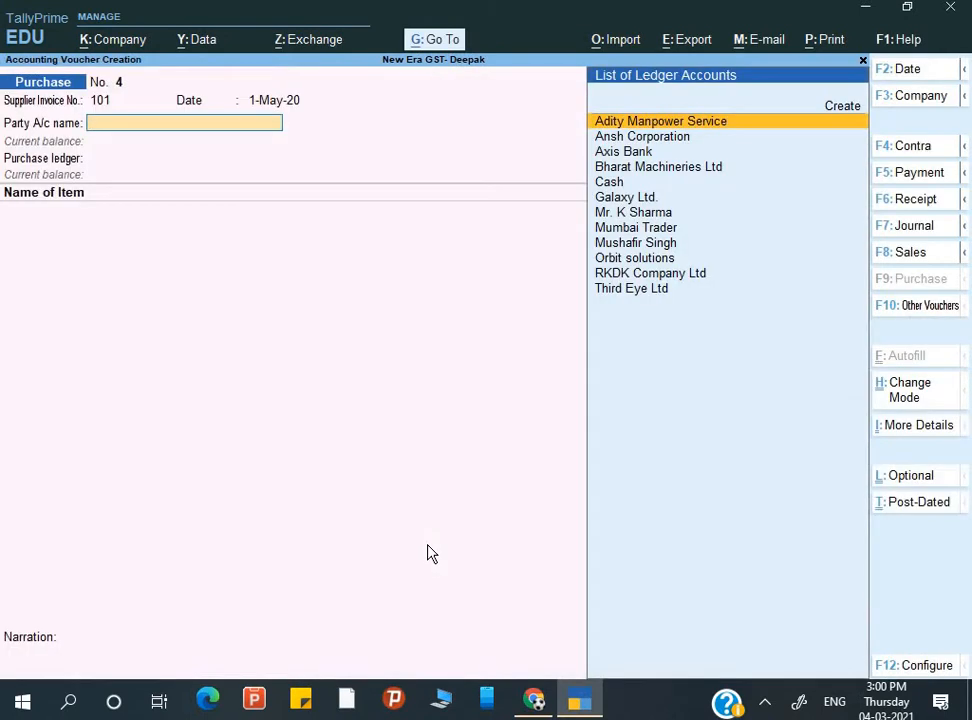
pyautogui.press('Down')
pyautogui.press('Down')
pyautogui.press('Down')
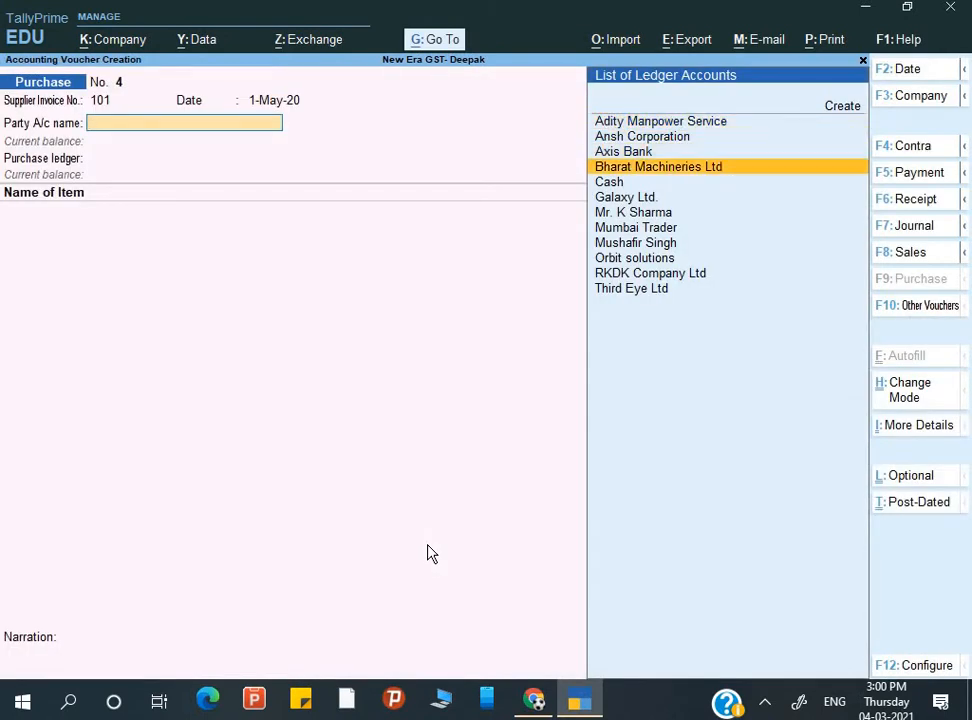
pyautogui.press('Down')
pyautogui.press('Down')
pyautogui.press('Down')
pyautogui.press('Down')
pyautogui.press('Down')
pyautogui.press('Down')
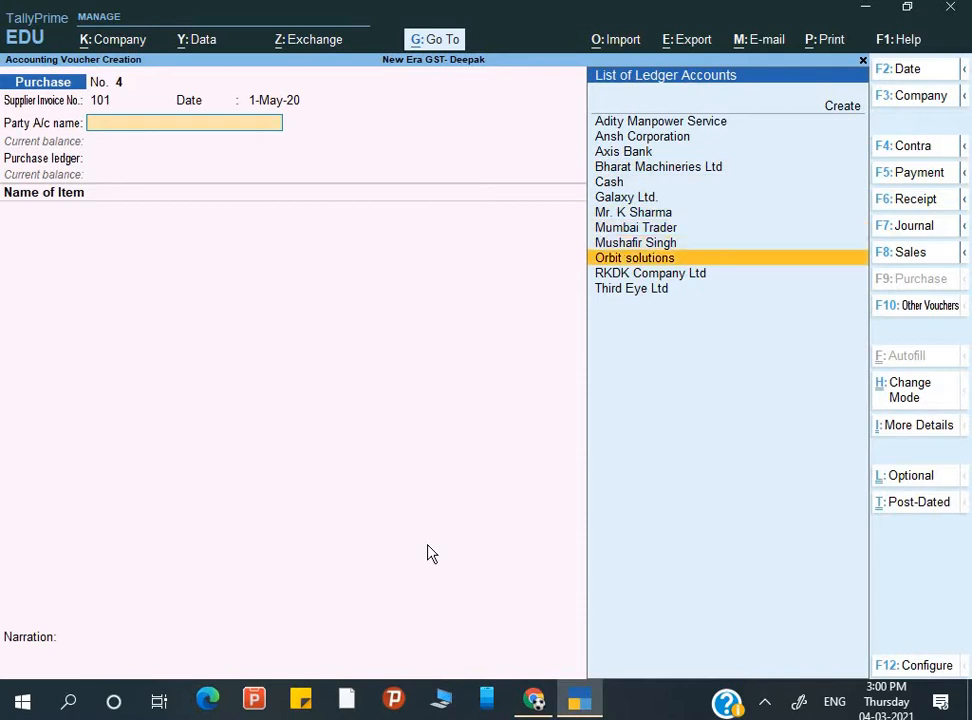
pyautogui.press('Up')
pyautogui.press('Up')
pyautogui.press('Up')
pyautogui.press('Up')
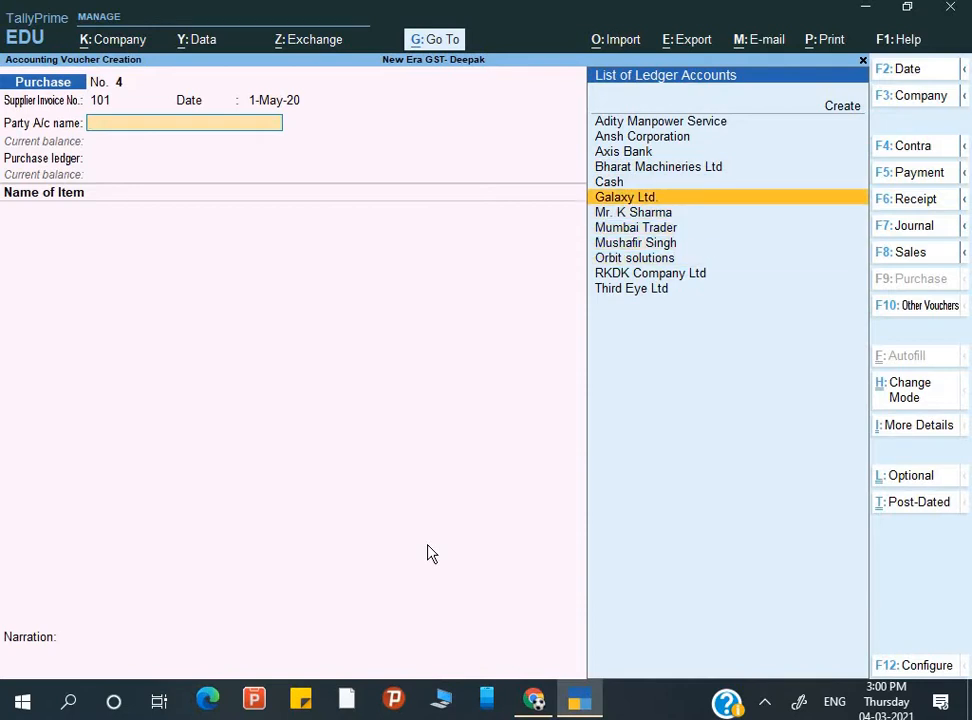
pyautogui.press('Down')
pyautogui.press('Down')
pyautogui.press('Down')
pyautogui.press('Up')
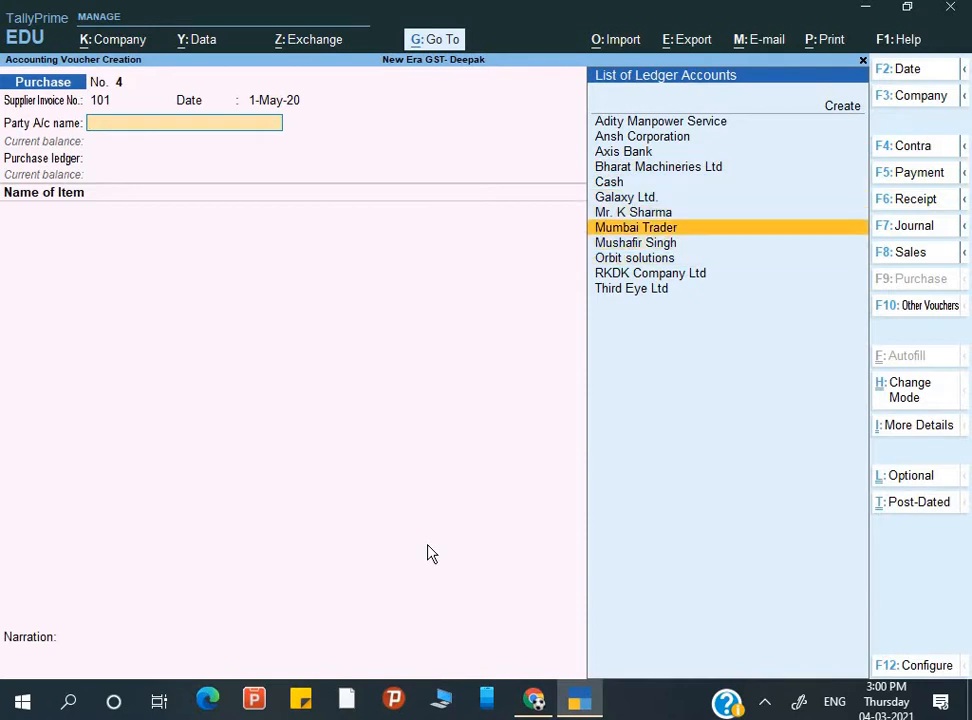
pyautogui.press('Up')
pyautogui.press('Up')
pyautogui.press('Up')
pyautogui.press('Up')
pyautogui.press('Up')
pyautogui.press('Up')
pyautogui.press('Return')
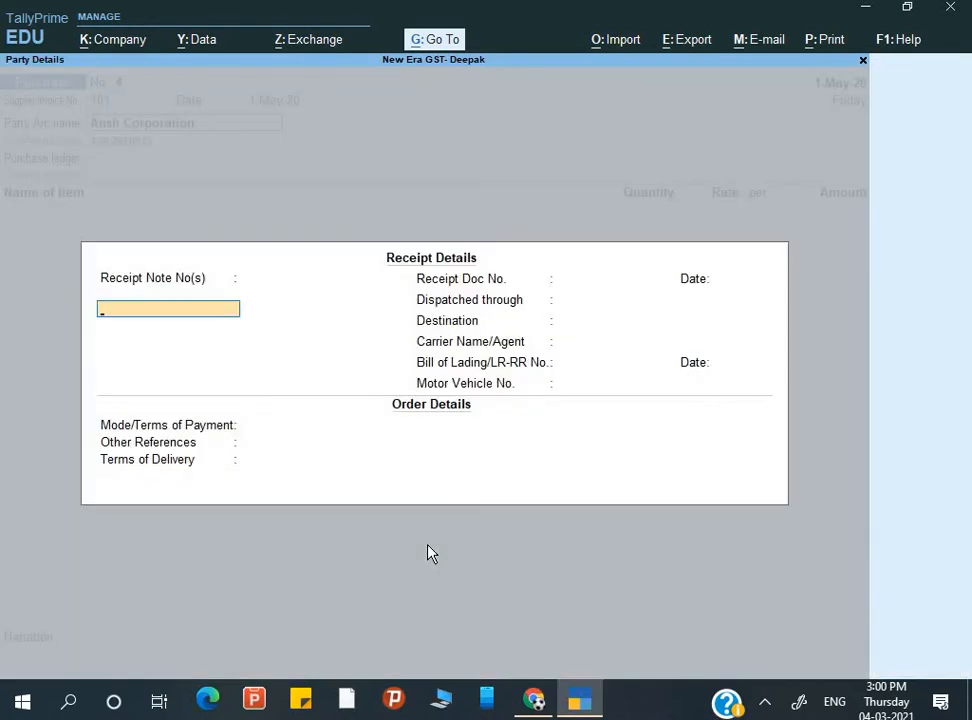
# - Accept the party details, choose the Purchase ledger and set classification to Not Applicable
pyautogui.press('Return')
pyautogui.press('Return')
pyautogui.press('Return')
pyautogui.press('Return')
pyautogui.press('Return')
pyautogui.press('Return')
pyautogui.press('Return')
pyautogui.press('Return')
pyautogui.press('Return')
pyautogui.press('Return')
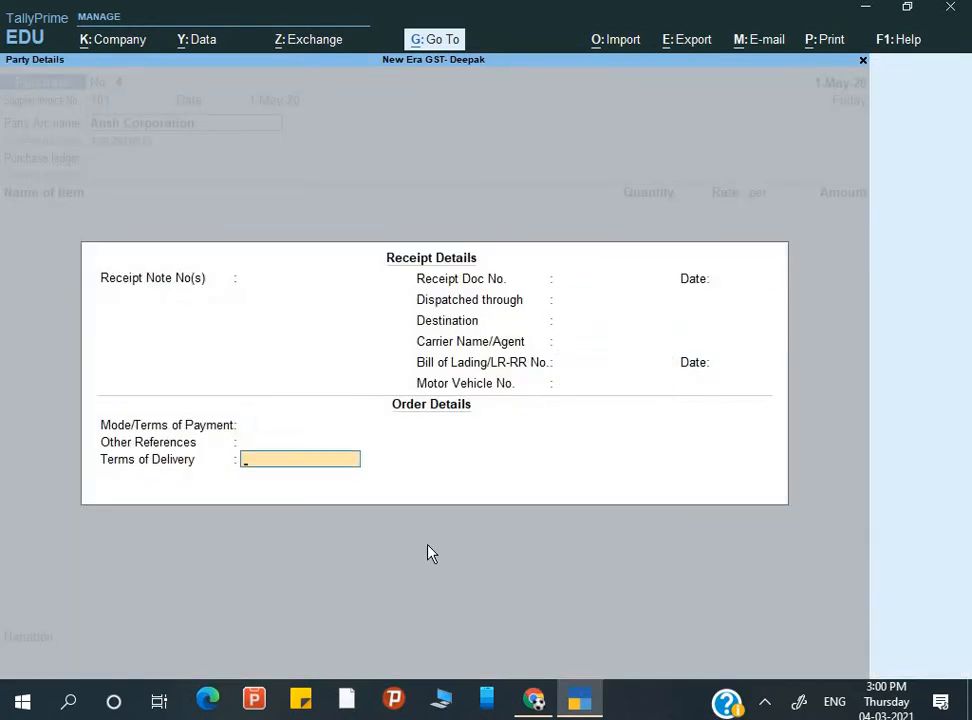
pyautogui.press('Return')
pyautogui.press('Return')
pyautogui.press('Return')
pyautogui.press('Return')
pyautogui.press('Return')
pyautogui.press('Return')
pyautogui.press('Return')
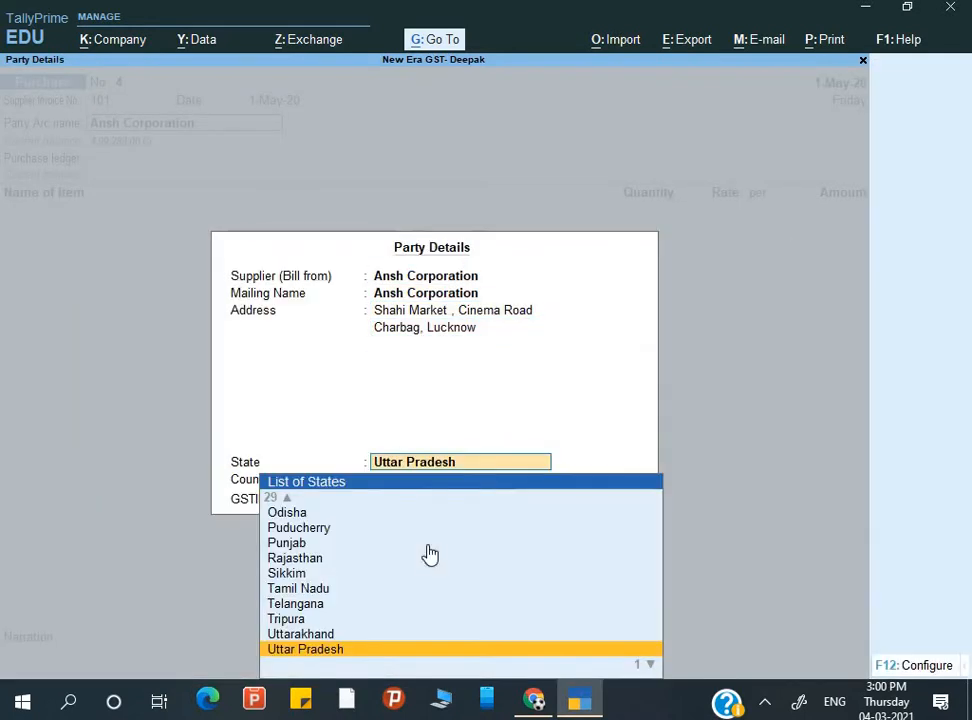
pyautogui.press('Return')
pyautogui.press('Return')
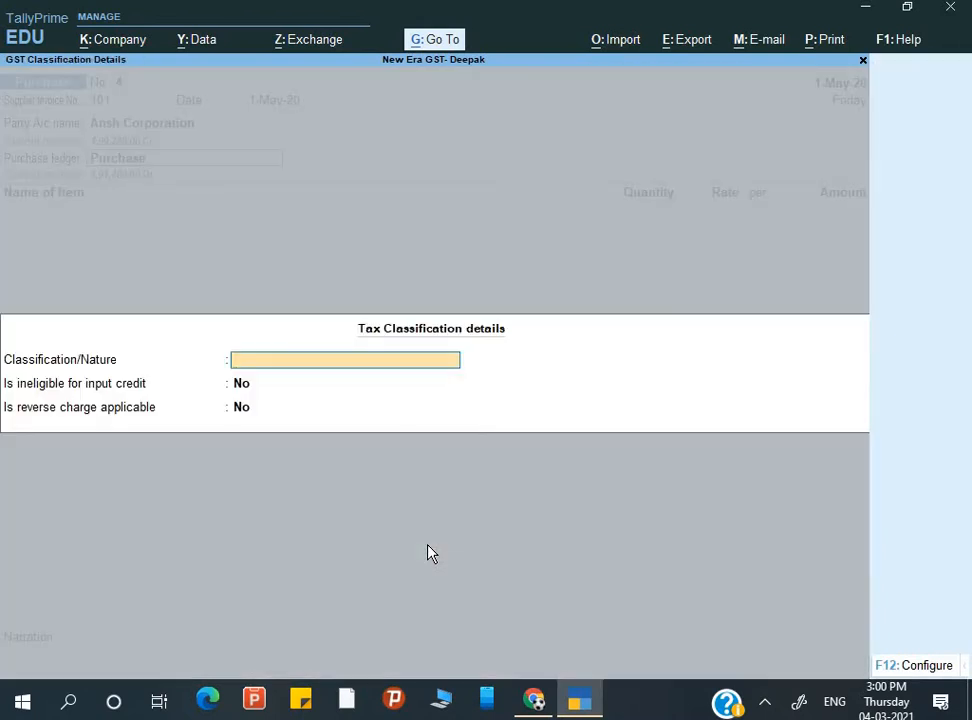
pyautogui.press('Return')
pyautogui.press('Return')
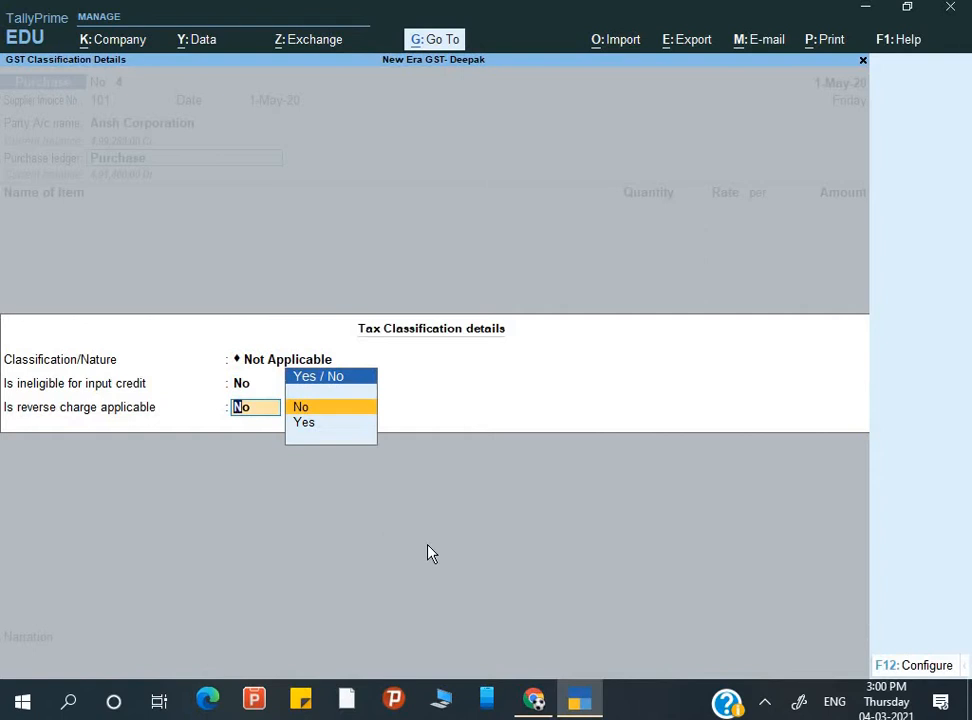
pyautogui.press('Return')
pyautogui.press('Down')
pyautogui.press('Down')
pyautogui.press('Down')
pyautogui.press('Down')
pyautogui.press('Down')
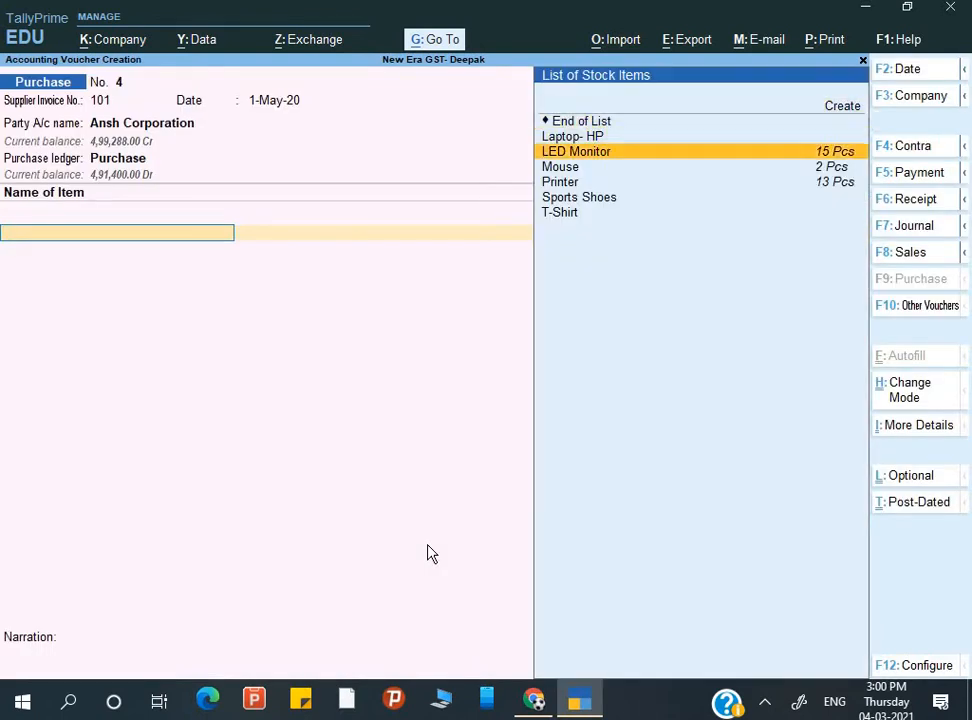
# - Add T-Shirt at 100 Pcs, correcting its rate from 950 to 900.00
pyautogui.press('Down')
pyautogui.press('Return')
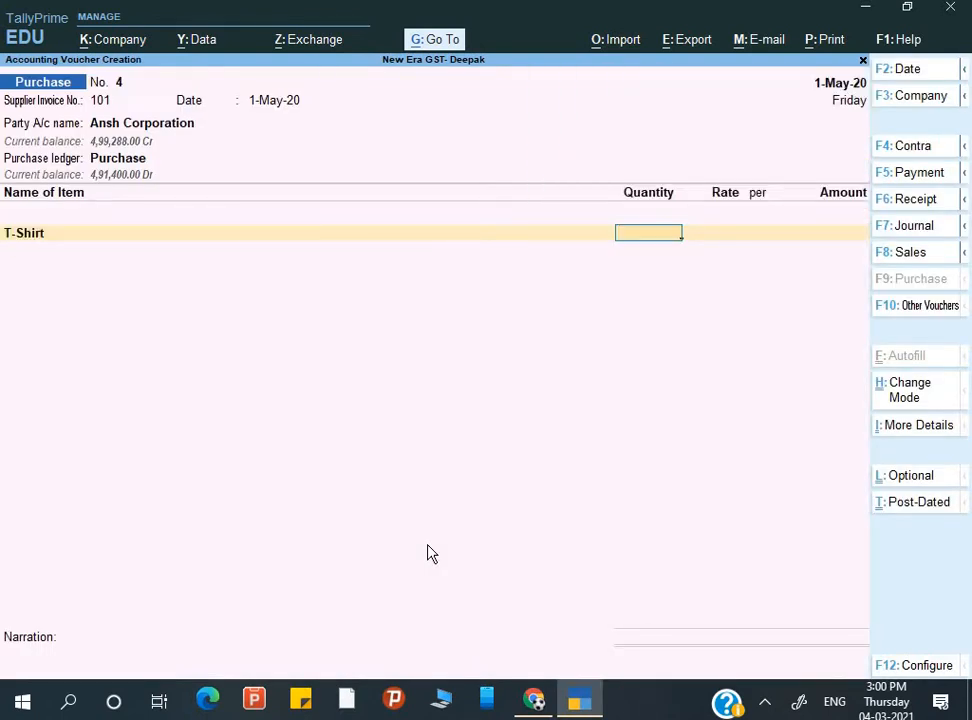
pyautogui.write('100')
pyautogui.press('Return')
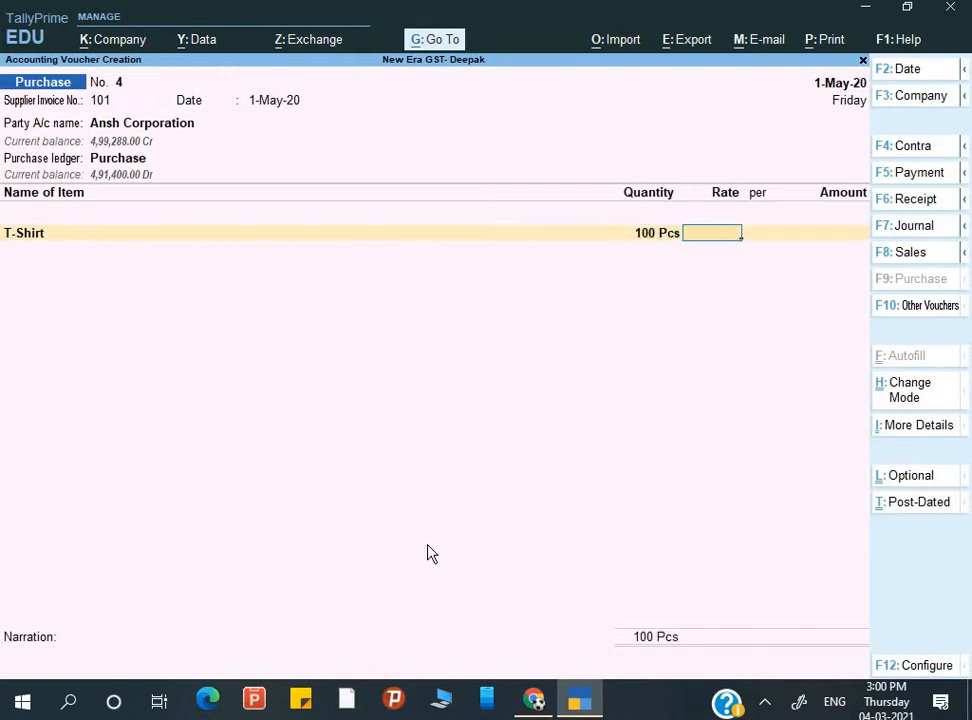
pyautogui.write('950')
pyautogui.press('Return')
pyautogui.press('Return')
pyautogui.press('Return')
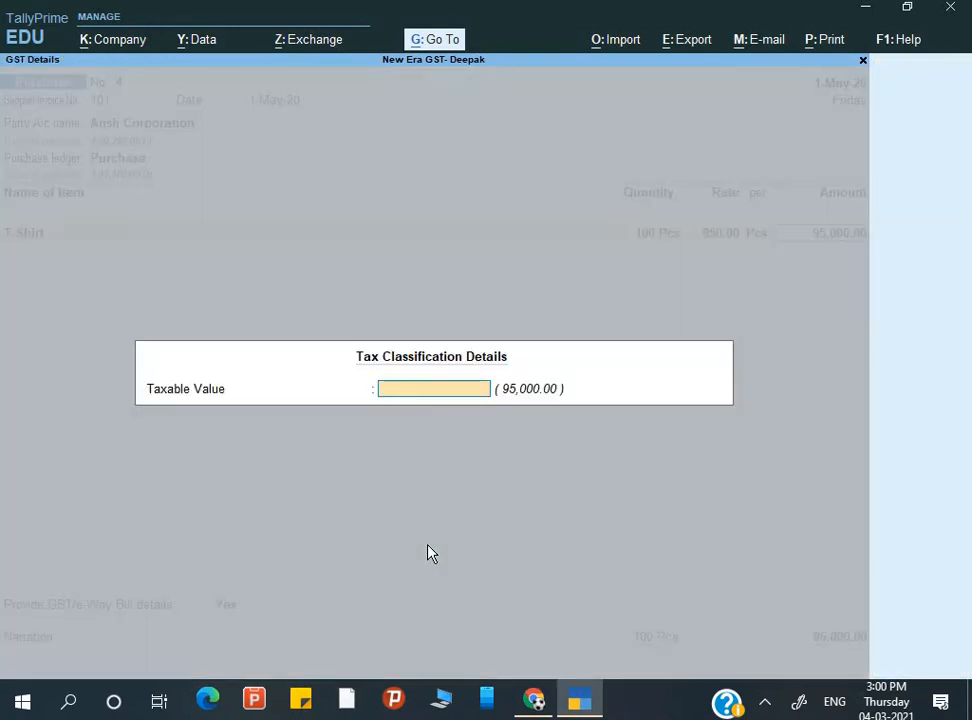
pyautogui.press('Return')
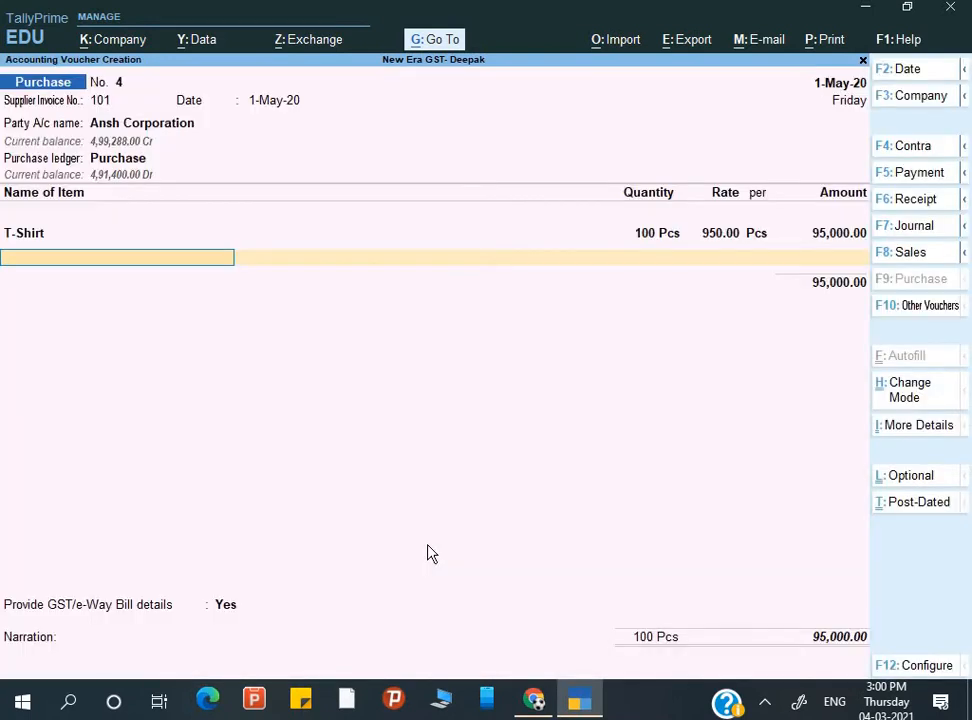
pyautogui.press('BackSpace')
pyautogui.press('BackSpace')
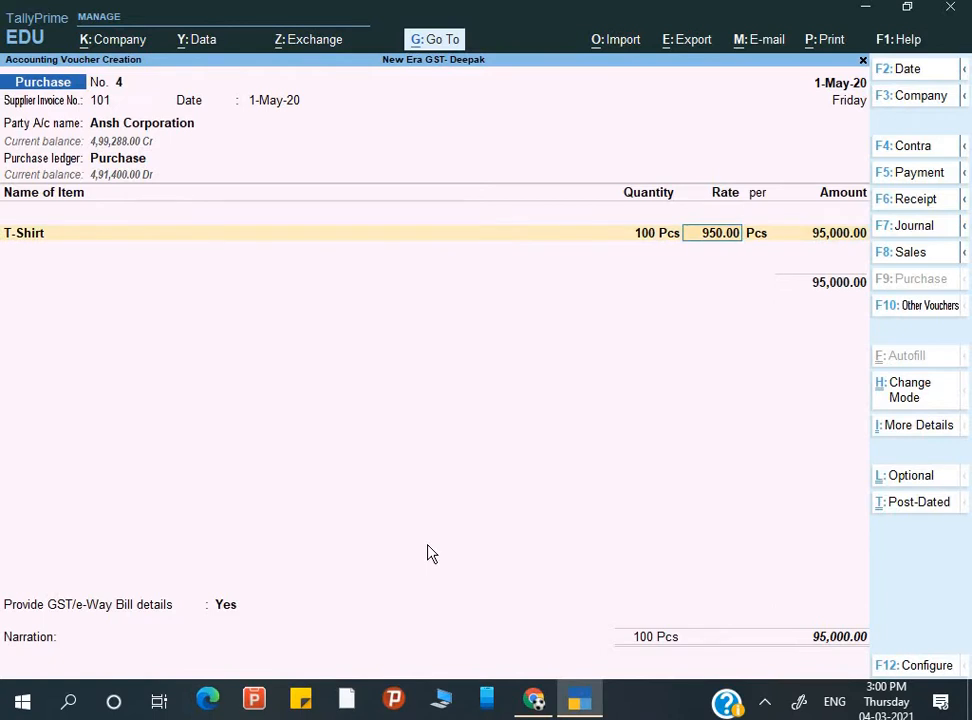
pyautogui.write('900')
pyautogui.press('Return')
pyautogui.press('Return')
pyautogui.press('Return')
pyautogui.press('Return')
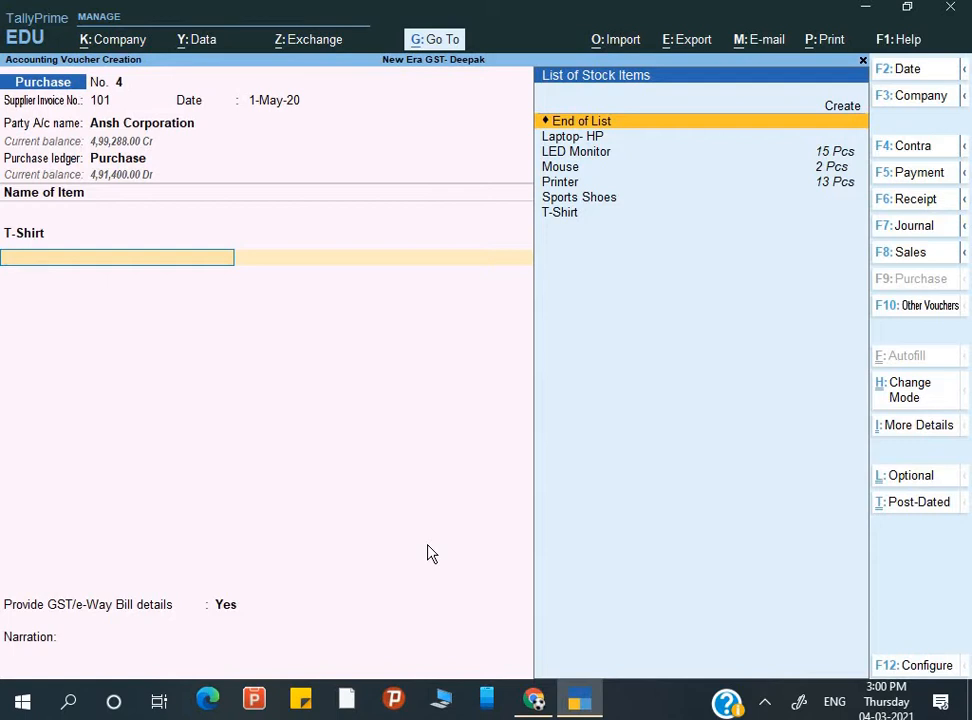
# - Add Sports Shoes at 100 Pcs and a rate of 800.00
pyautogui.write('S')
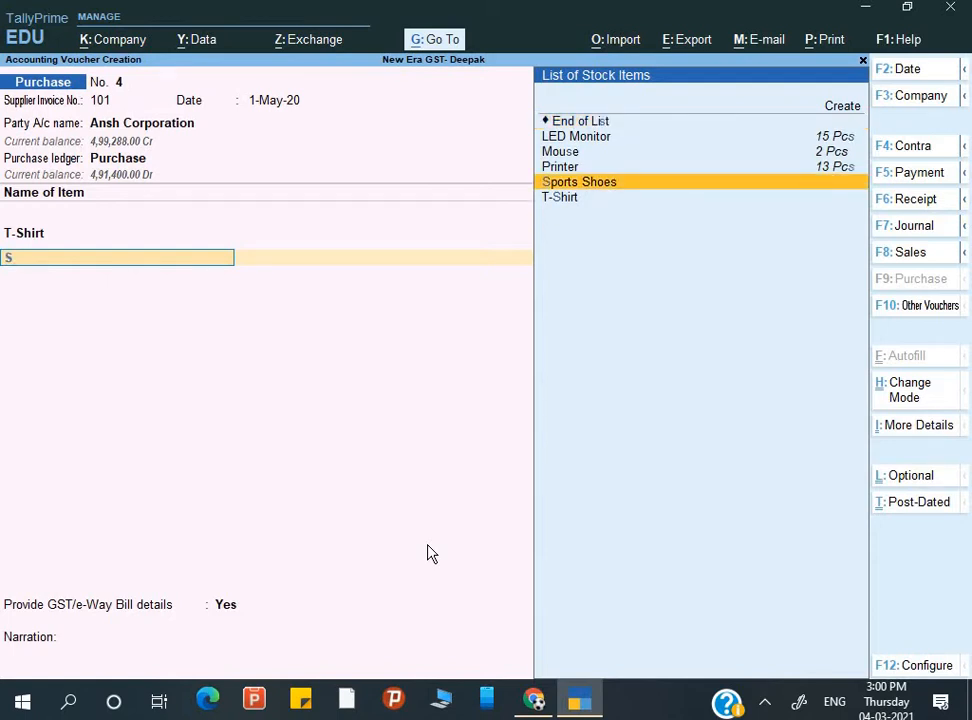
pyautogui.press('Return')
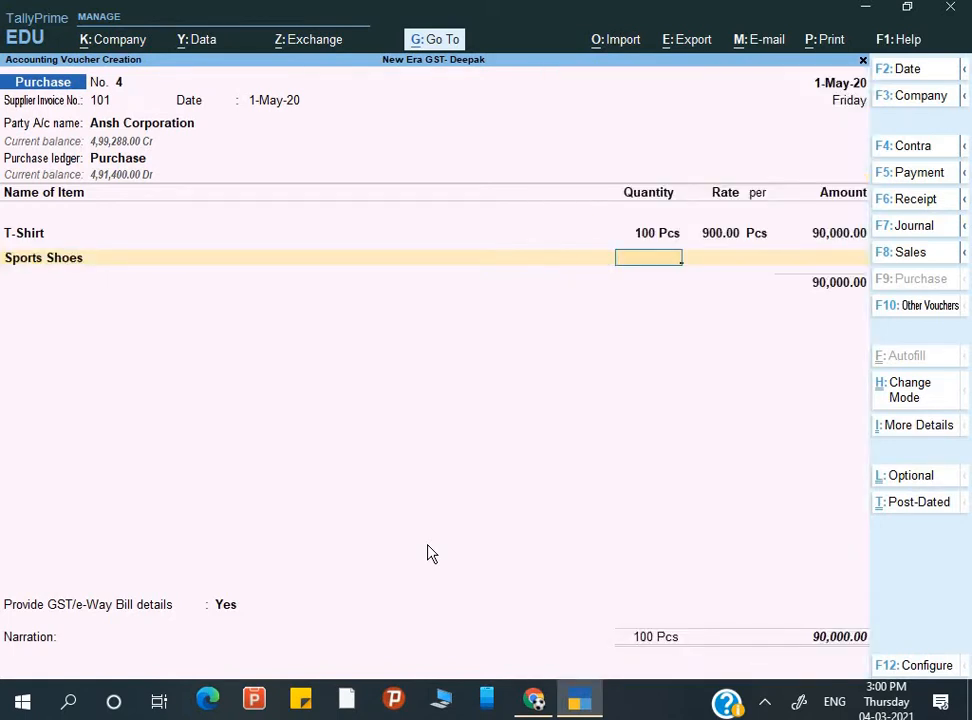
pyautogui.write('19')
pyautogui.press('BackSpace')
pyautogui.write('00')
pyautogui.press('Return')
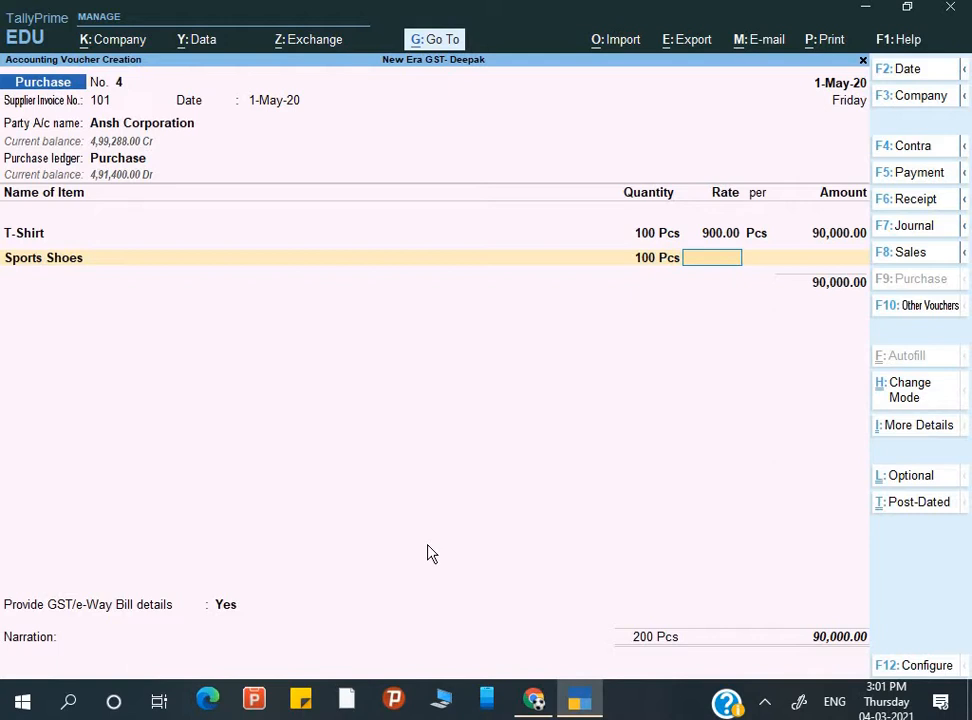
pyautogui.write('800')
pyautogui.press('Return')
pyautogui.press('Return')
pyautogui.press('Return')
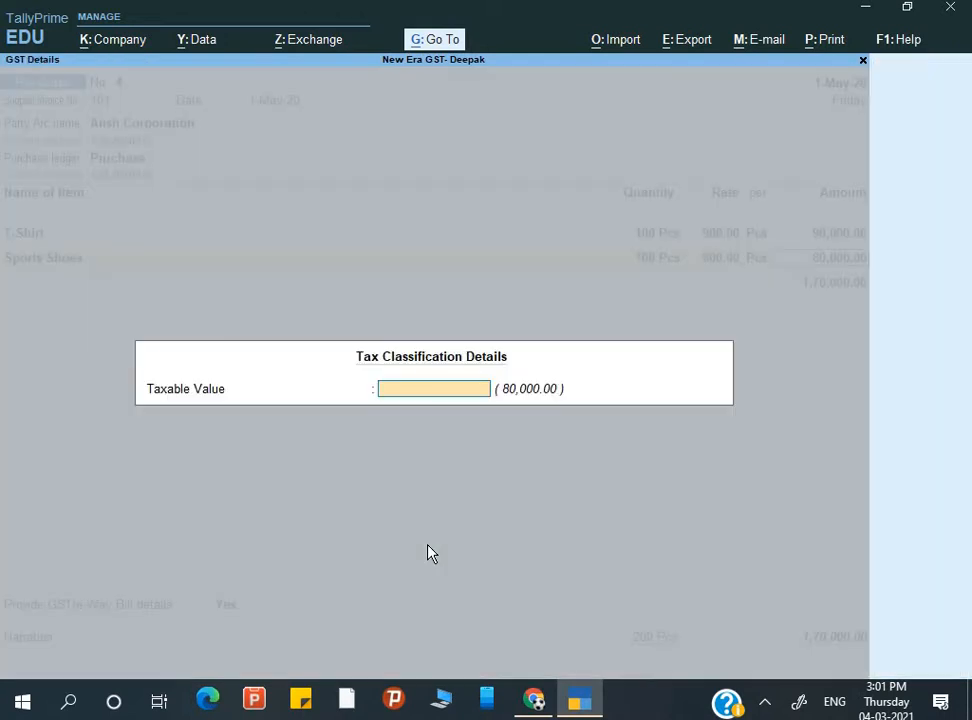
pyautogui.press('Return')
pyautogui.press('Return')
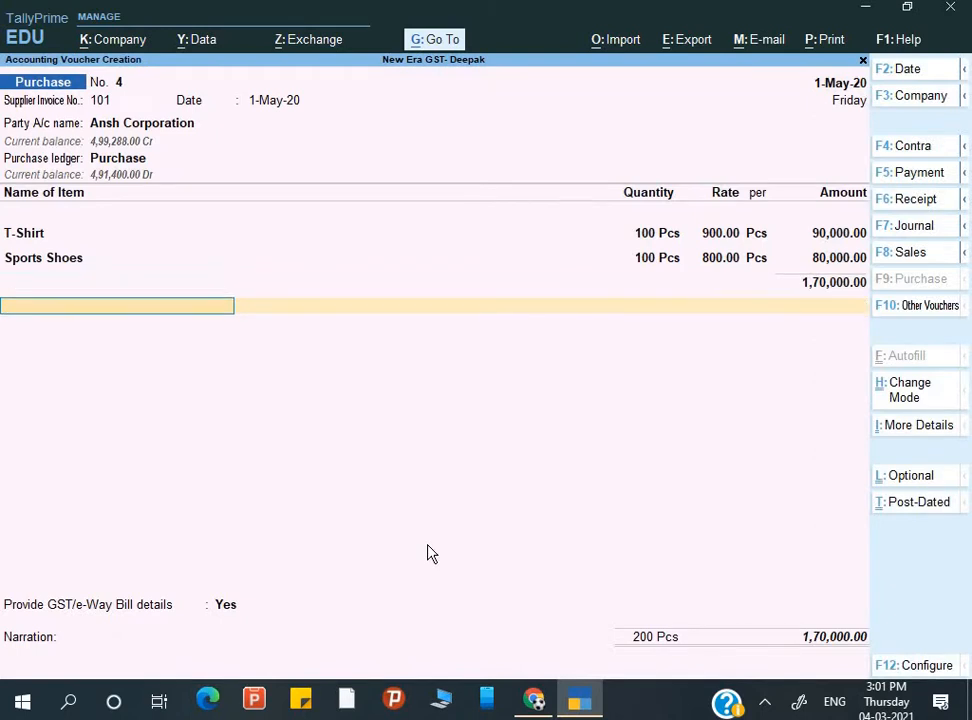
# - Add the Input CGST and Input SGST ledgers at 4,250.00 each
pyautogui.write('i')
pyautogui.press('Down')
pyautogui.press('Down')
pyautogui.press('Up')
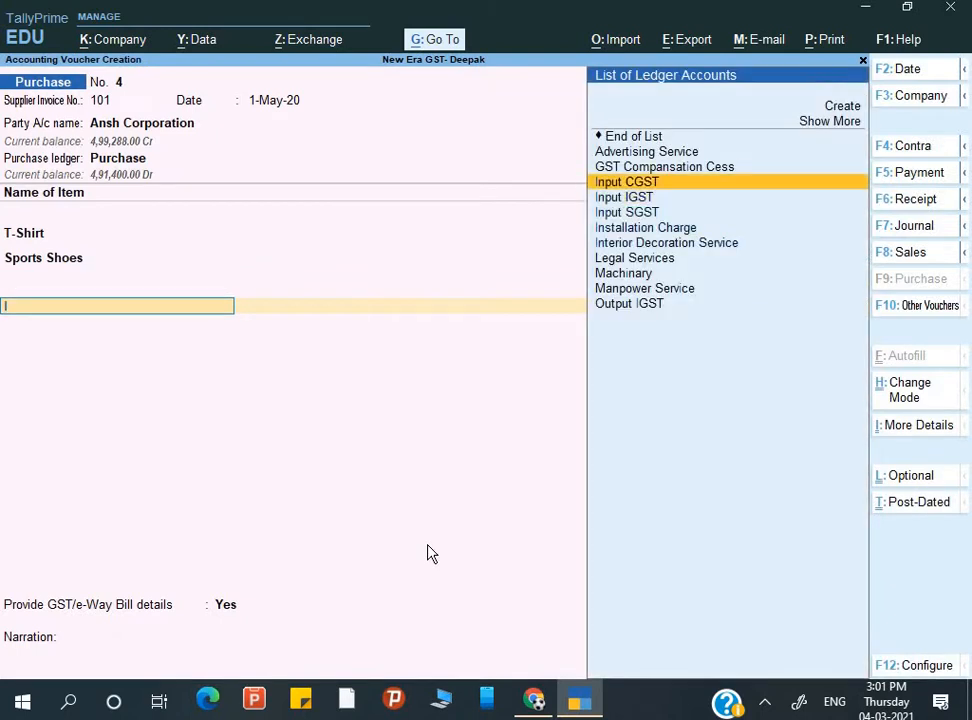
pyautogui.press('Return')
pyautogui.press('Return')
pyautogui.write('i')
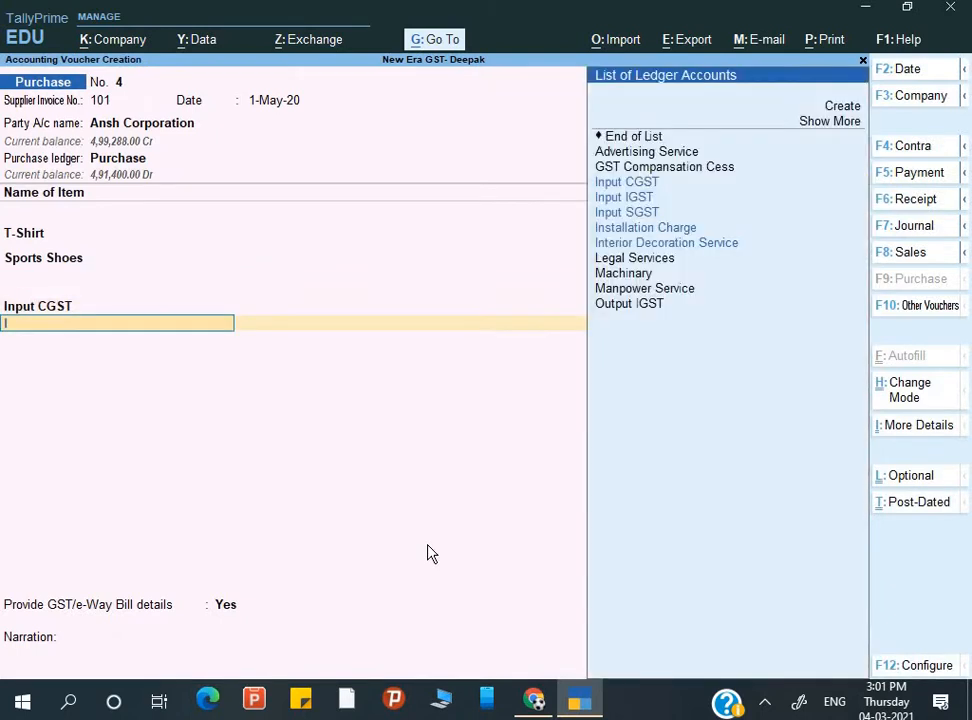
pyautogui.press('Down')
pyautogui.press('Down')
pyautogui.press('Return')
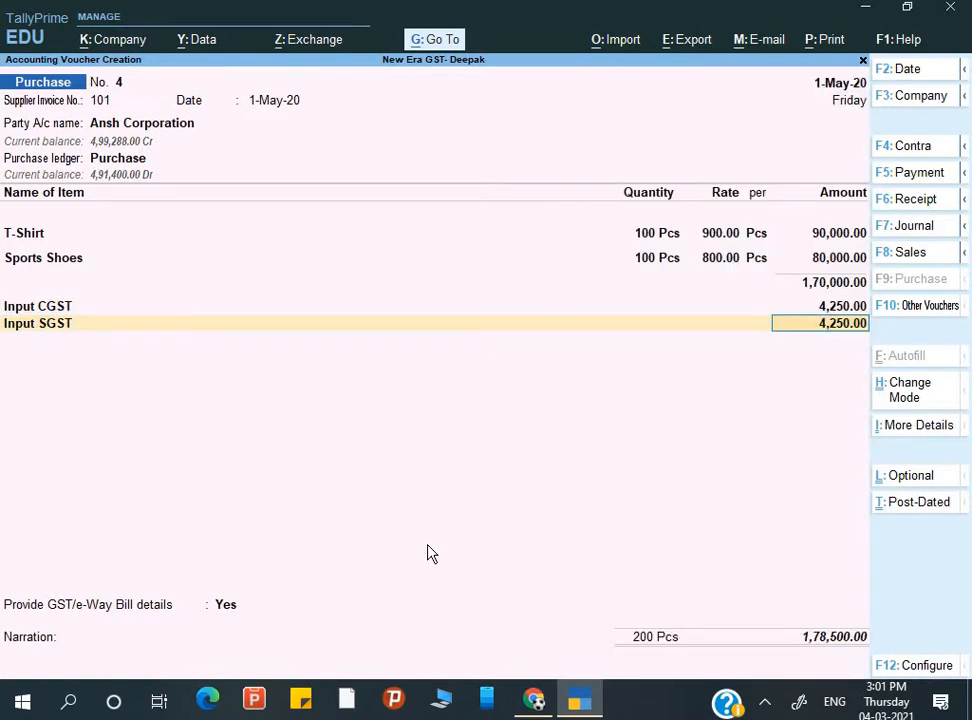
# - Review the voucher's GST - Tax Analysis in detailed view, then return to the entries
pyautogui.press('ctrl')
pyautogui.hotkey('ctrl', 'i')
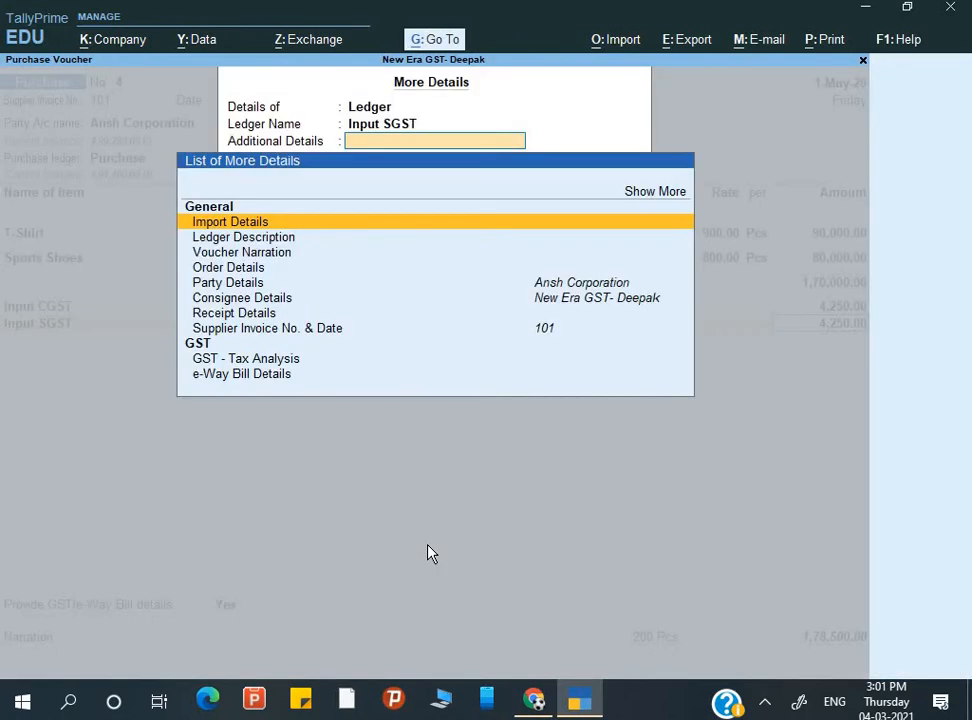
pyautogui.press('Down')
pyautogui.press('Down')
pyautogui.press('Down')
pyautogui.press('Down')
pyautogui.press('Down')
pyautogui.press('Down')
pyautogui.press('Down')
pyautogui.press('Down')
pyautogui.press('Down')
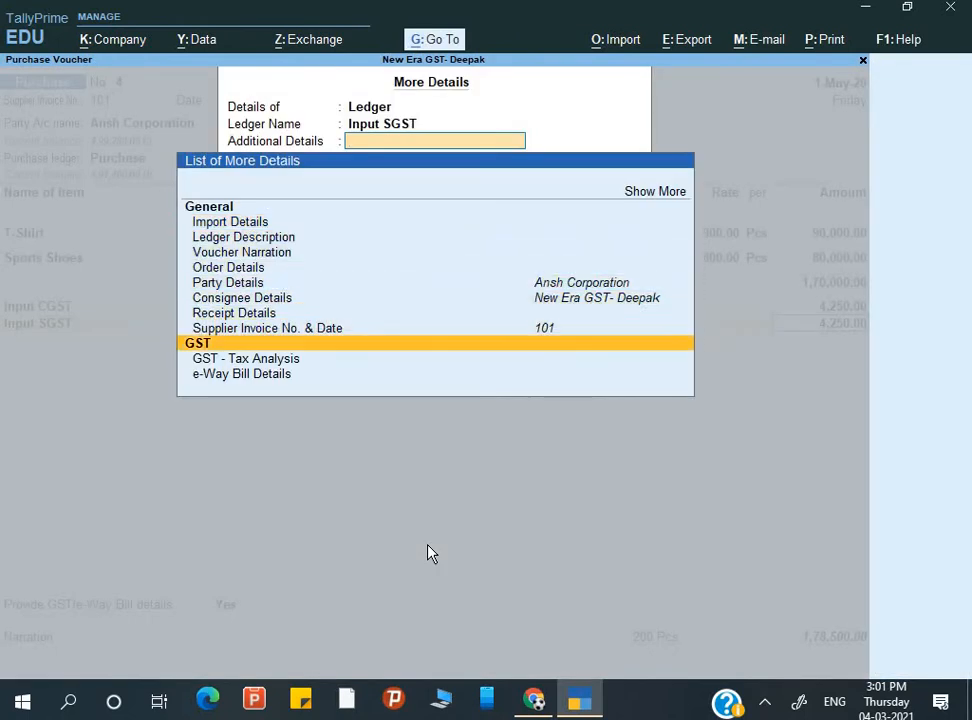
pyautogui.press('Return')
pyautogui.hotkey('alt', 'F5')
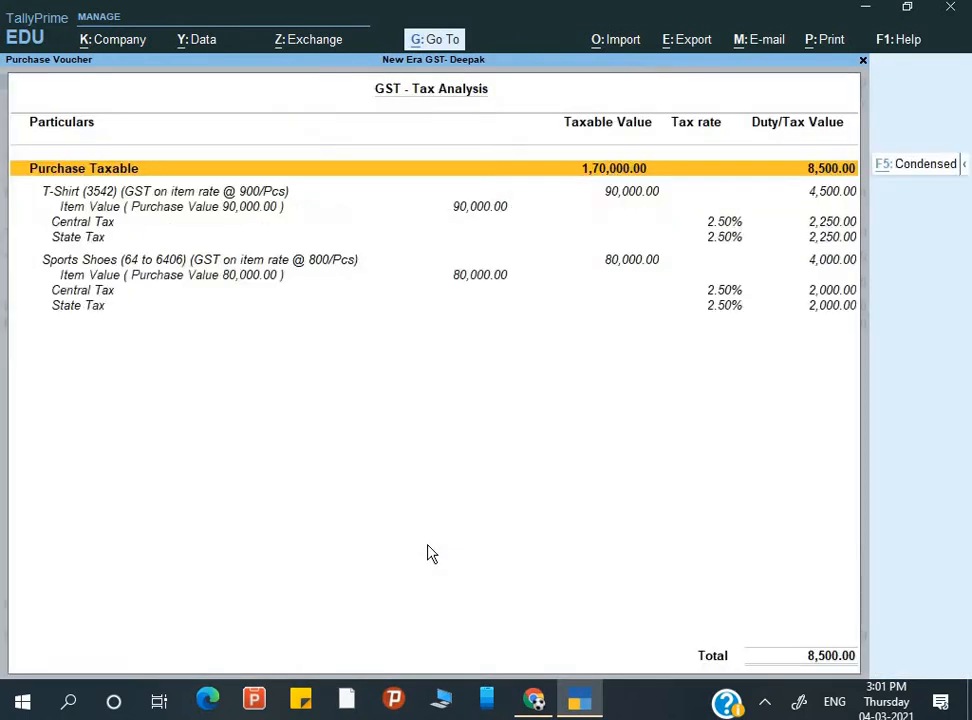
pyautogui.press('Down')
pyautogui.press('Down')
pyautogui.press('Down')
pyautogui.press('Down')
pyautogui.press('Down')
pyautogui.press('Down')
pyautogui.press('Down')
pyautogui.press('Down')
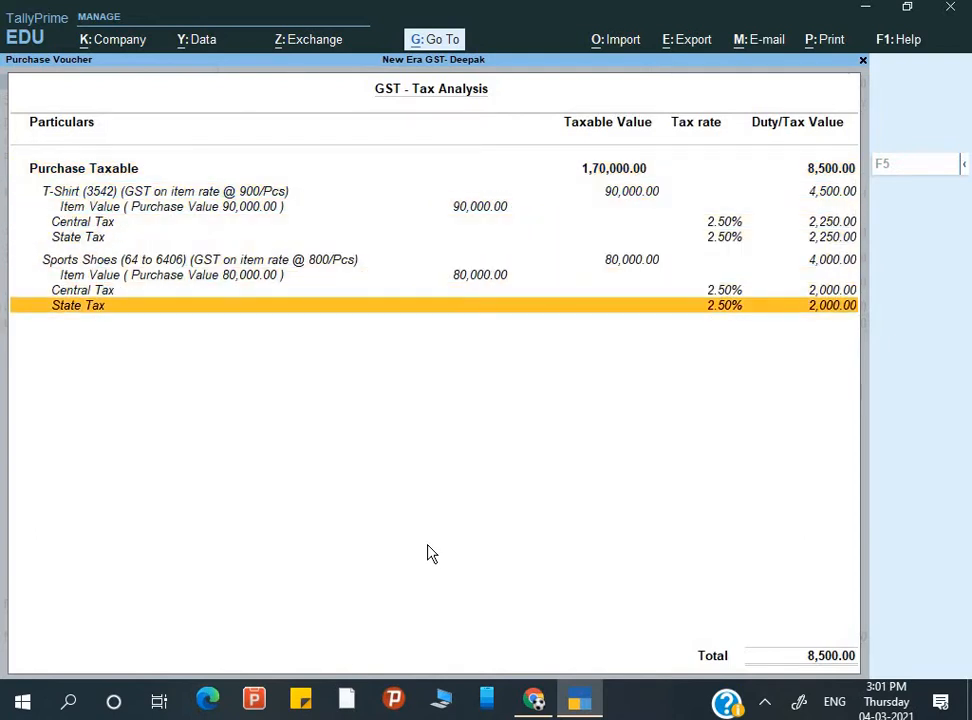
pyautogui.press('Escape')
pyautogui.press('BackSpace')
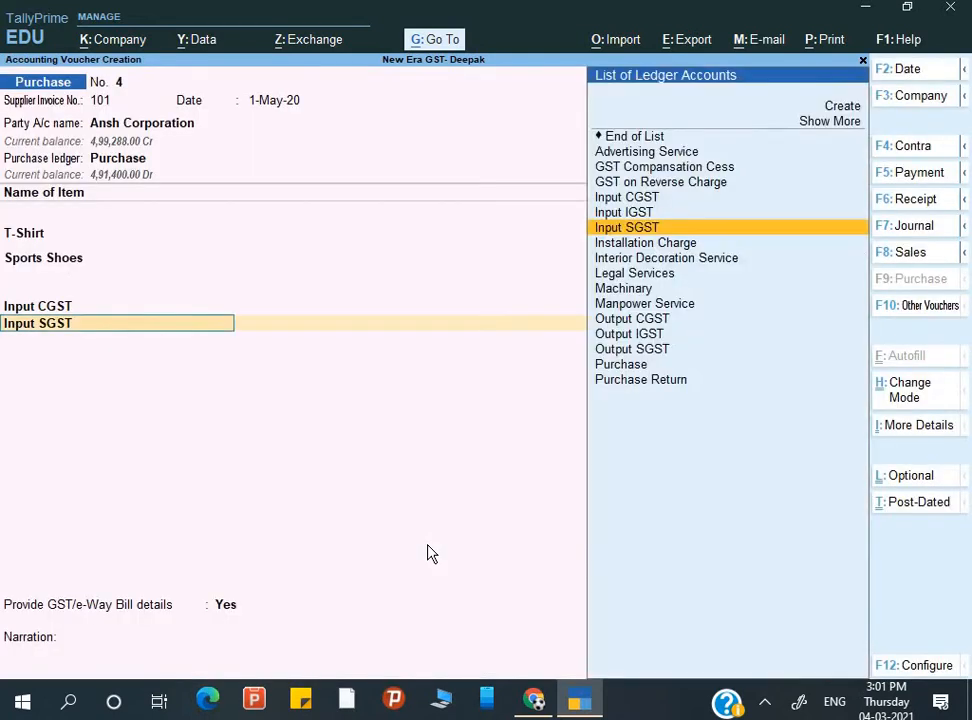
# - Change the Sports Shoes rate to 1200
pyautogui.press('BackSpace')
pyautogui.press('BackSpace')
pyautogui.press('BackSpace')
pyautogui.press('BackSpace')
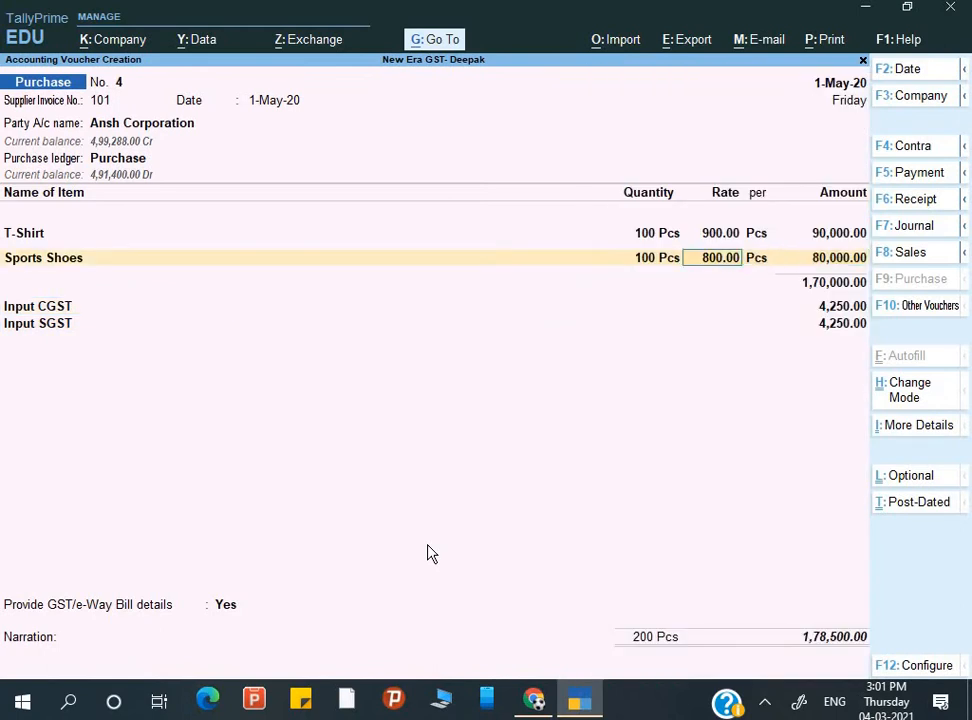
pyautogui.write('1200')
pyautogui.press('Return')
pyautogui.press('Return')
pyautogui.press('Return')
pyautogui.press('Return')
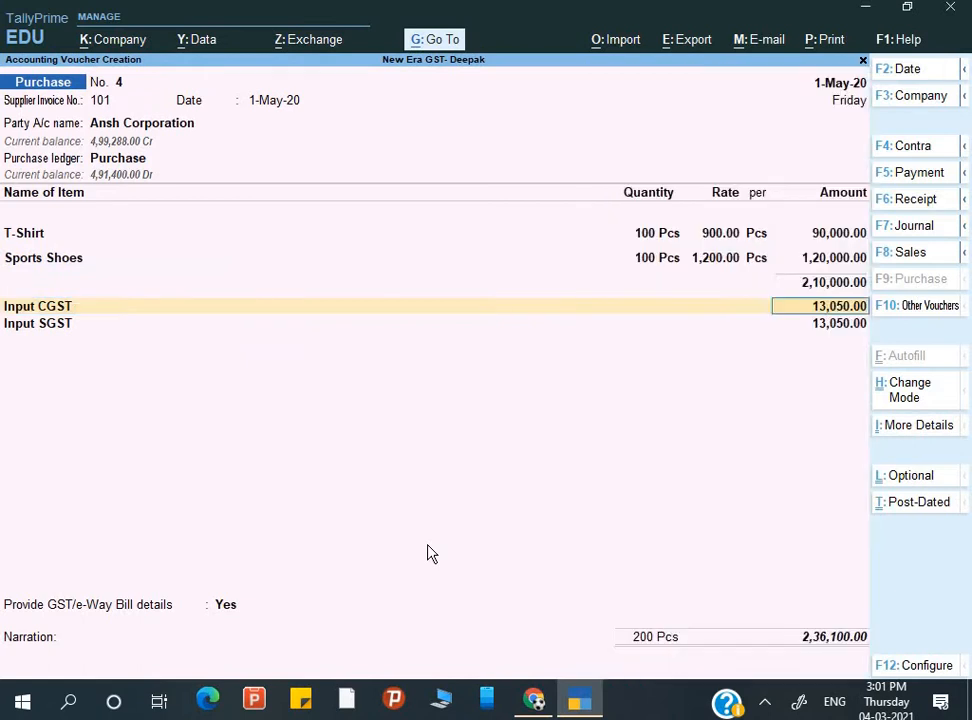
pyautogui.press('Return')
pyautogui.press('Return')
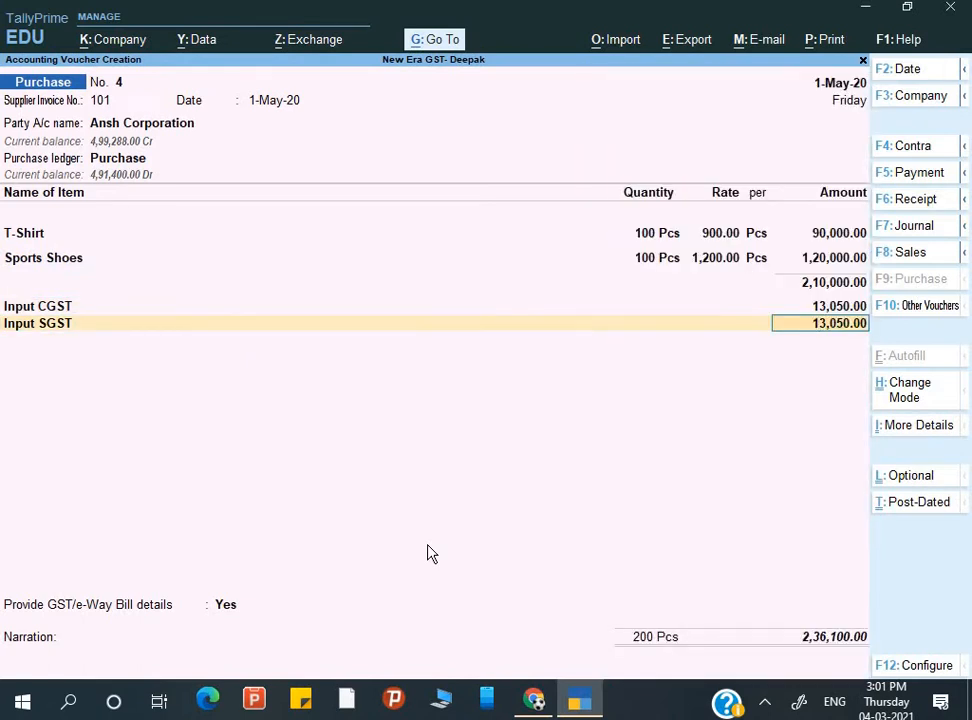
# - Check the Sports Shoes tax rows in the detailed GST - Tax Analysis
pyautogui.hotkey('ctrl', 'i')
pyautogui.press('Down')
pyautogui.press('Down')
pyautogui.press('Down')
pyautogui.press('Down')
pyautogui.press('Down')
pyautogui.press('Down')
pyautogui.press('Down')
pyautogui.press('Down')
pyautogui.press('Down')
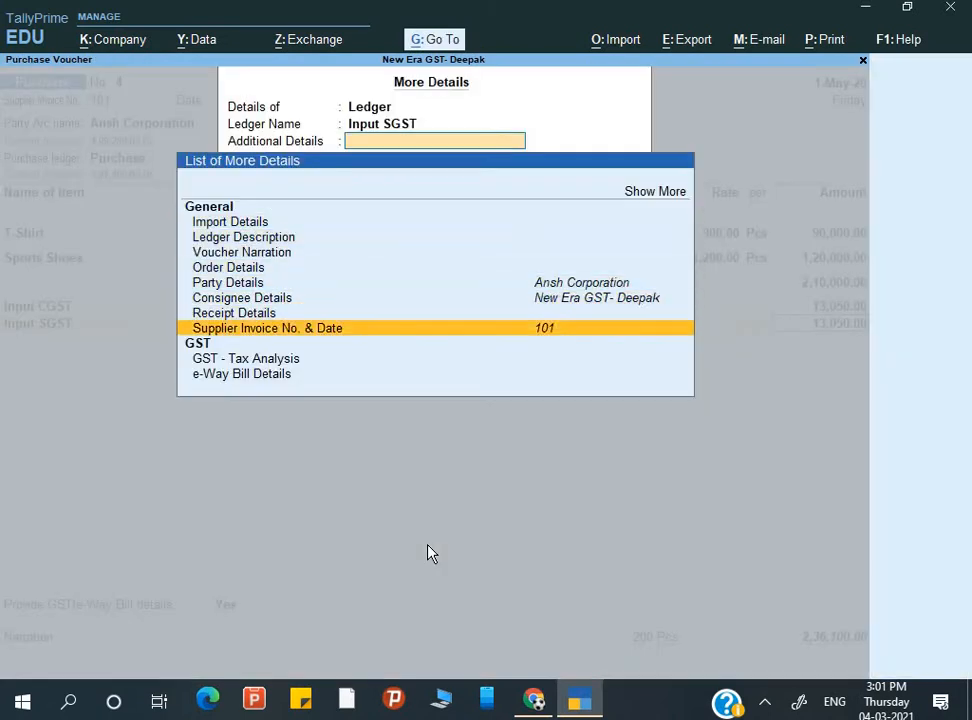
pyautogui.press('Up')
pyautogui.press('Return')
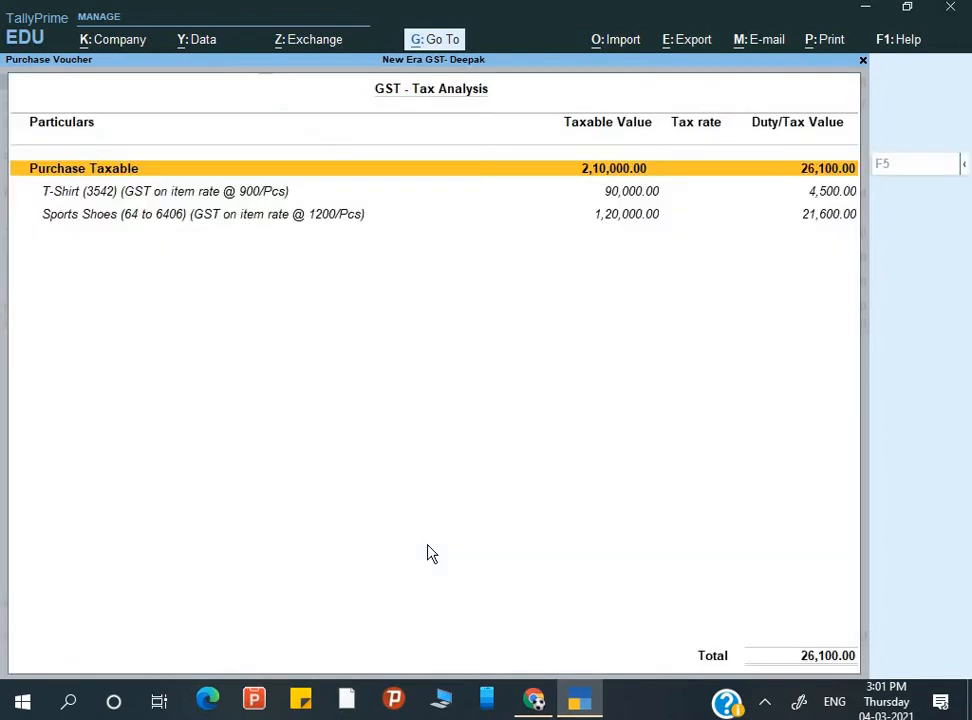
pyautogui.hotkey('alt', 'F5')
pyautogui.press('Down')
pyautogui.press('Down')
pyautogui.press('Down')
pyautogui.press('Down')
pyautogui.press('Down')
pyautogui.press('Down')
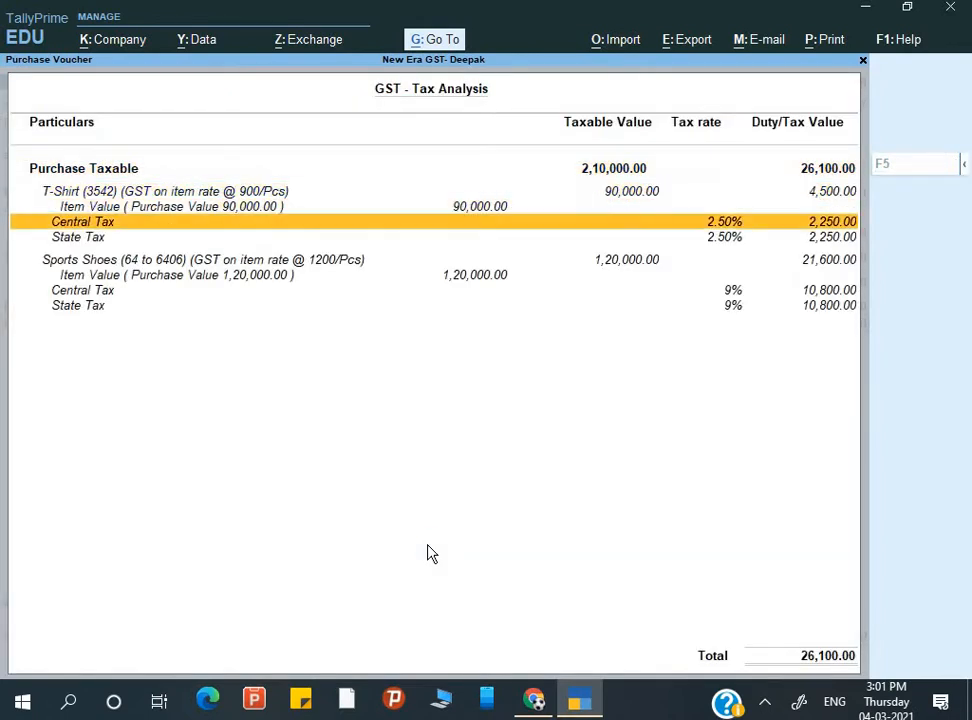
pyautogui.press('Down')
pyautogui.press('Down')
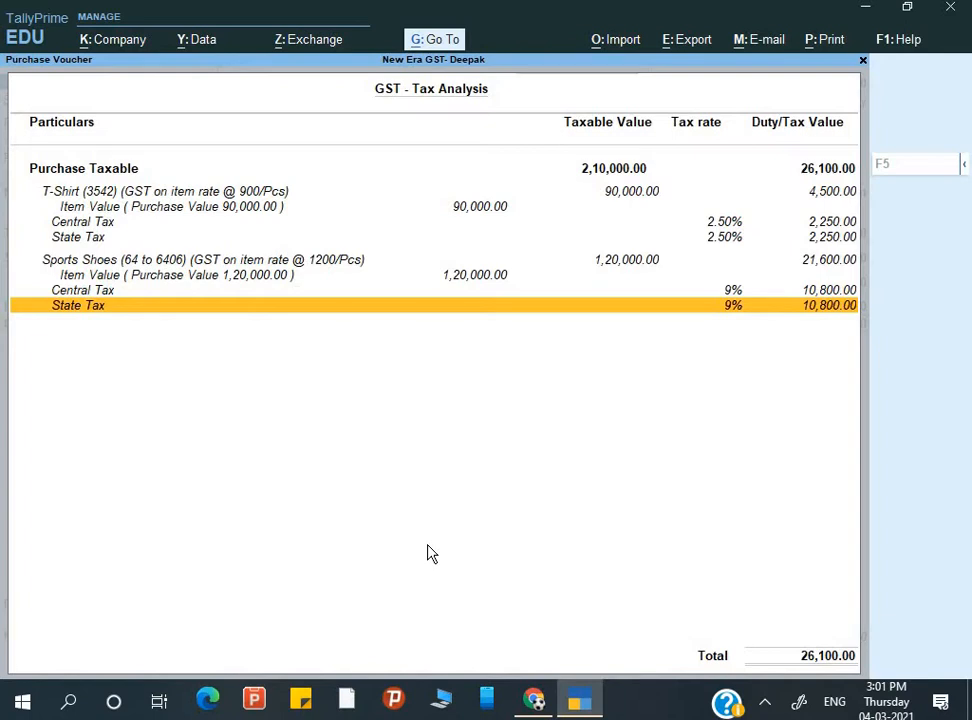
pyautogui.press('Escape')
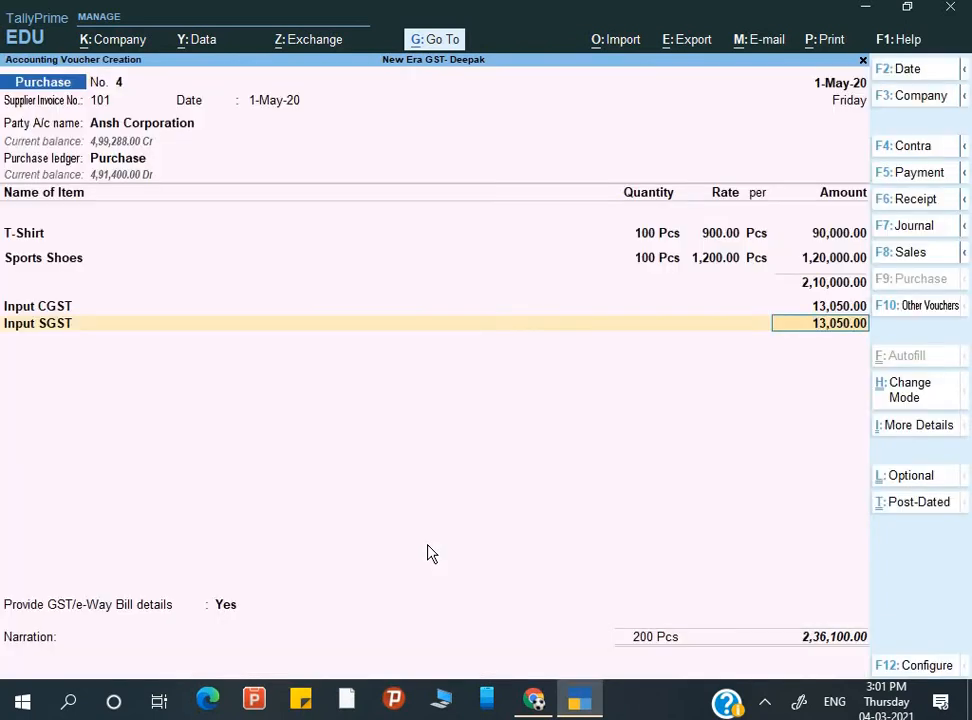
# - Reset the Sports Shoes rate to 800 and save with GST/e-Way Bill details set to No
pyautogui.press('Up')
pyautogui.press('Up')
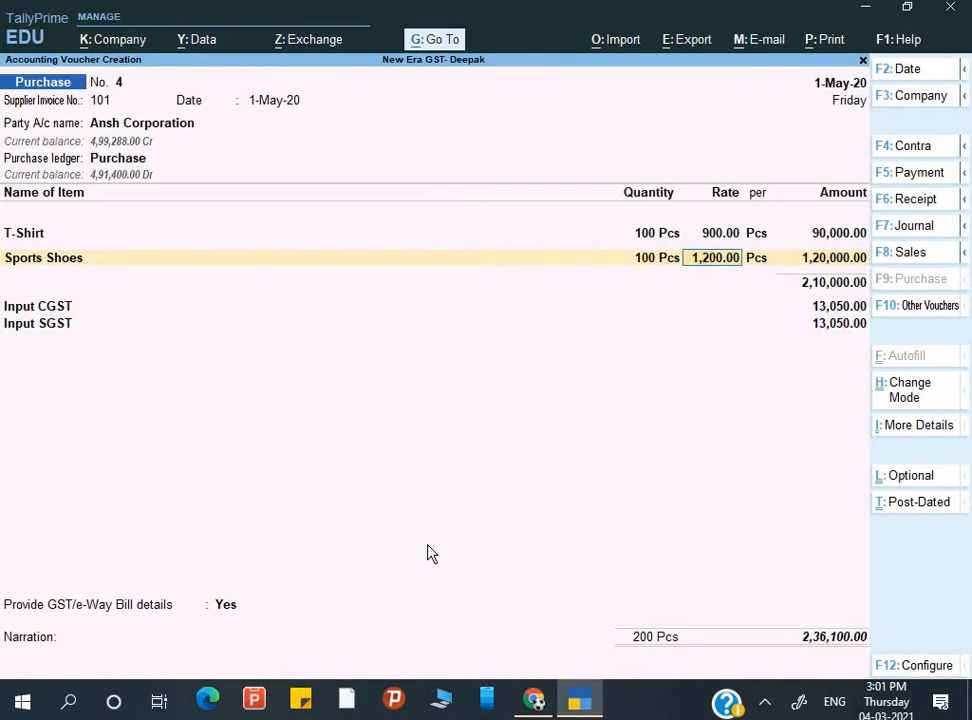
pyautogui.write('800')
pyautogui.press('Return')
pyautogui.press('Return')
pyautogui.press('Return')
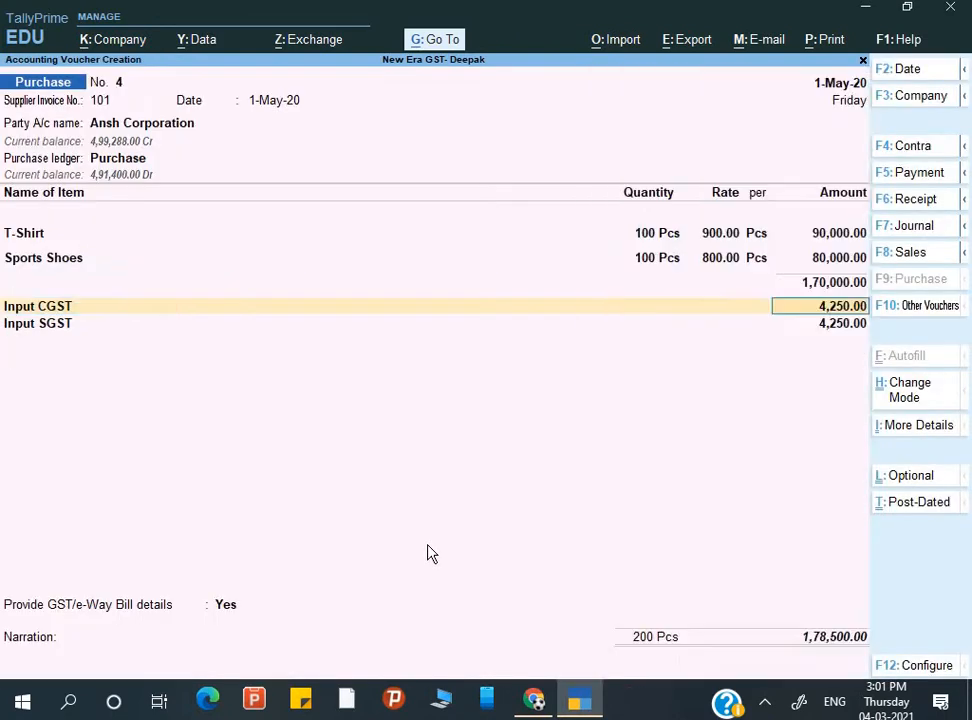
pyautogui.press('Return')
pyautogui.press('Return')
pyautogui.press('Return')
pyautogui.press('Return')
pyautogui.press('Return')
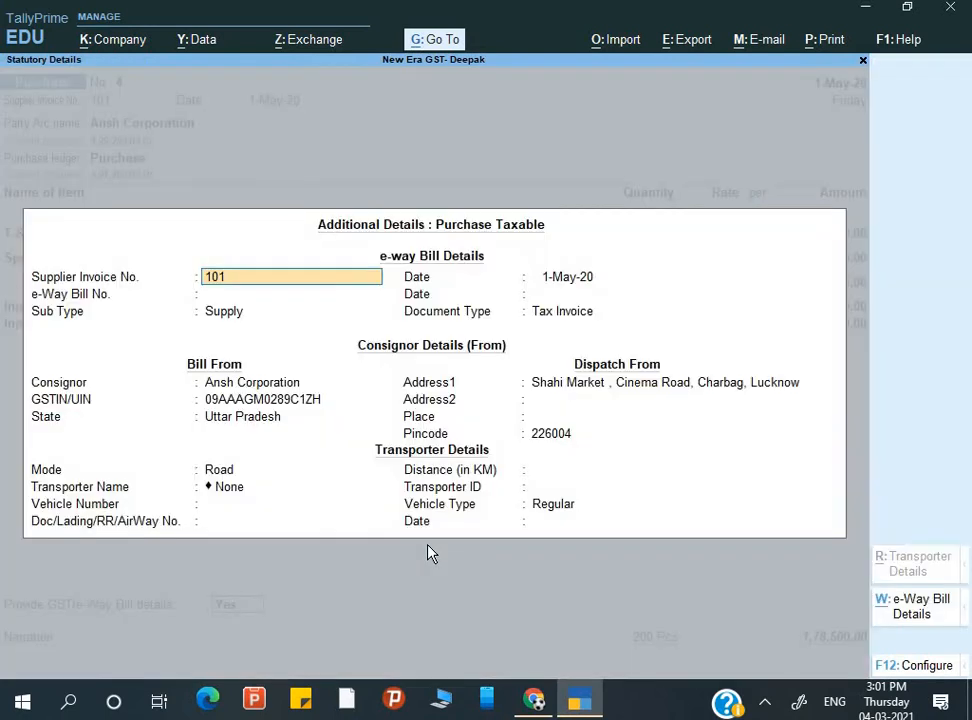
pyautogui.press('Escape')
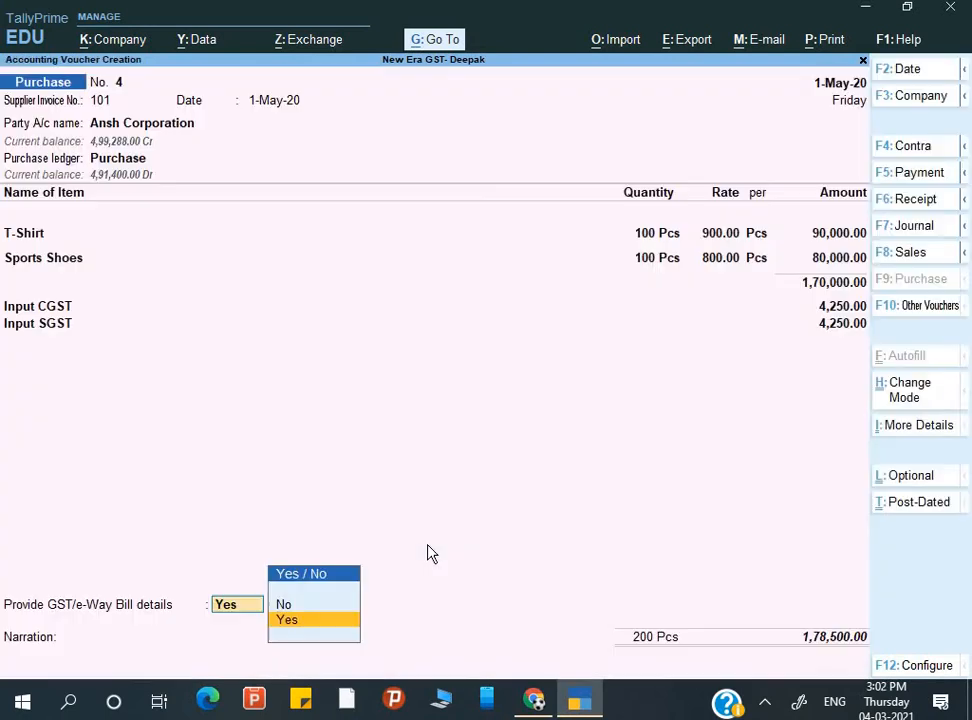
pyautogui.press('Up')
pyautogui.press('Return')
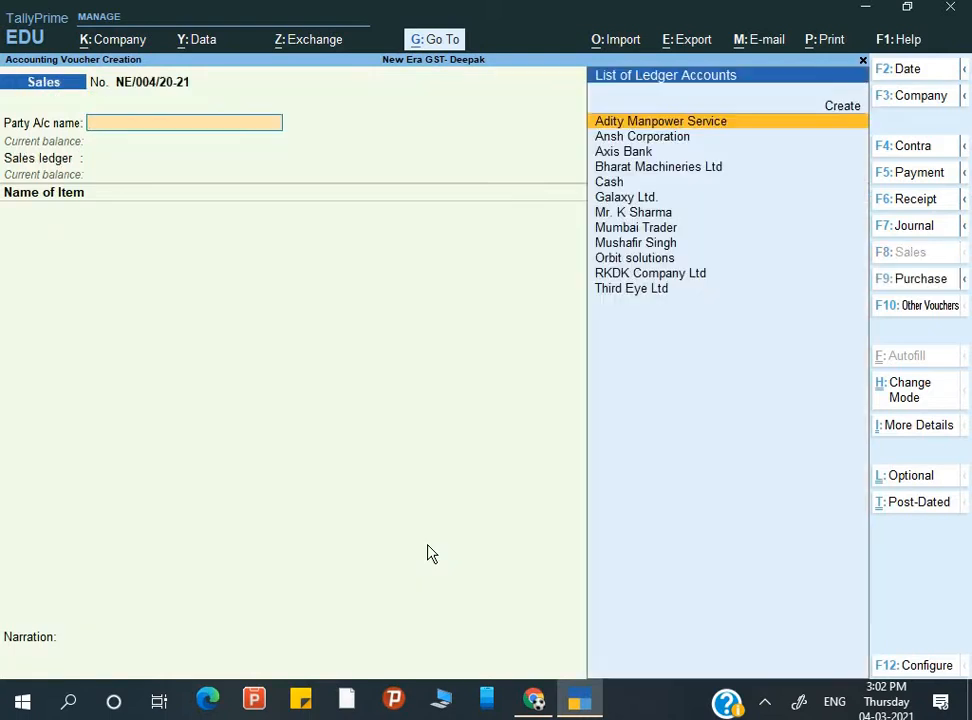
# - Choose Cash as party, registration type Consumer, place of supply Uttar Pradesh, and the Sales ledger
pyautogui.press('Up')
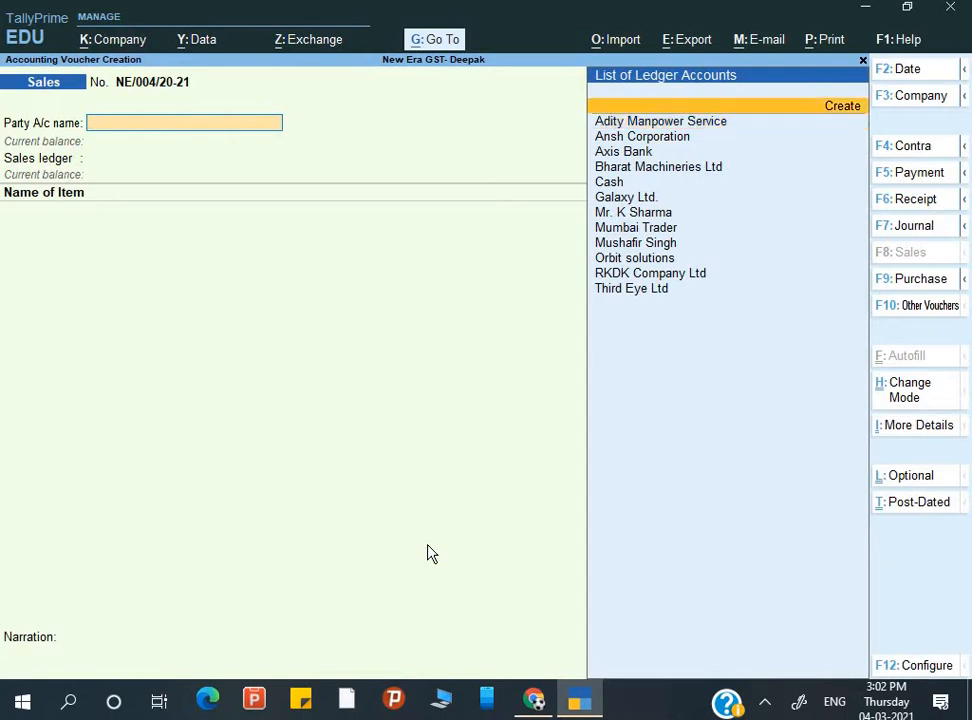
pyautogui.press('Down')
pyautogui.press('Down')
pyautogui.press('Down')
pyautogui.press('Down')
pyautogui.press('Down')
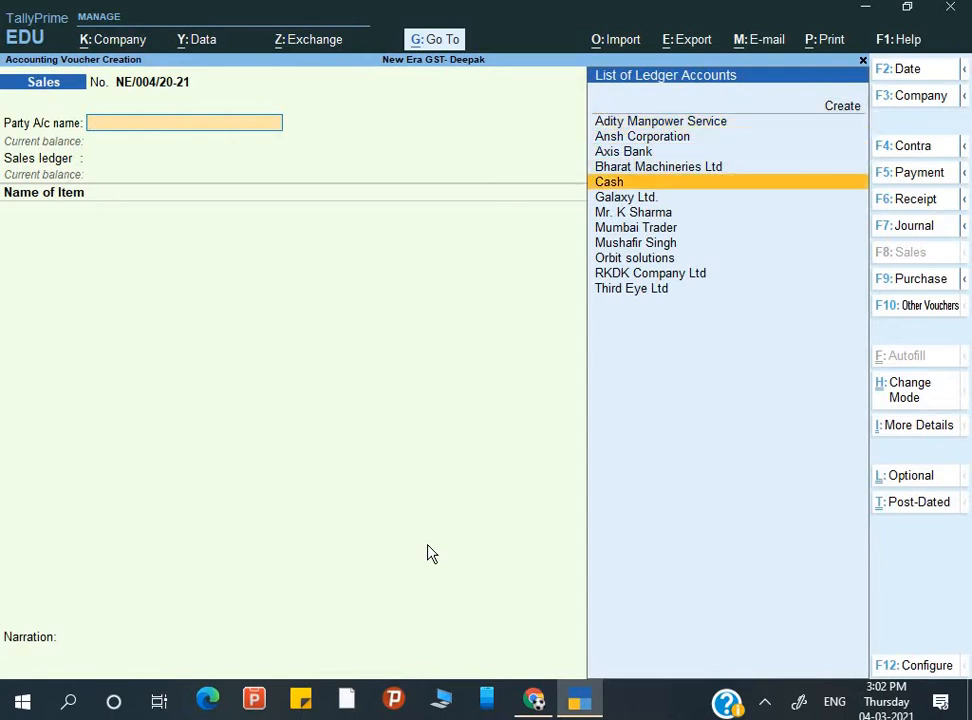
pyautogui.press('Return')
pyautogui.press('Return')
pyautogui.press('Return')
pyautogui.press('Return')
pyautogui.press('Return')
pyautogui.press('Return')
pyautogui.press('Return')
pyautogui.press('Return')
pyautogui.press('Return')
pyautogui.press('Return')
pyautogui.press('Return')
pyautogui.press('Return')
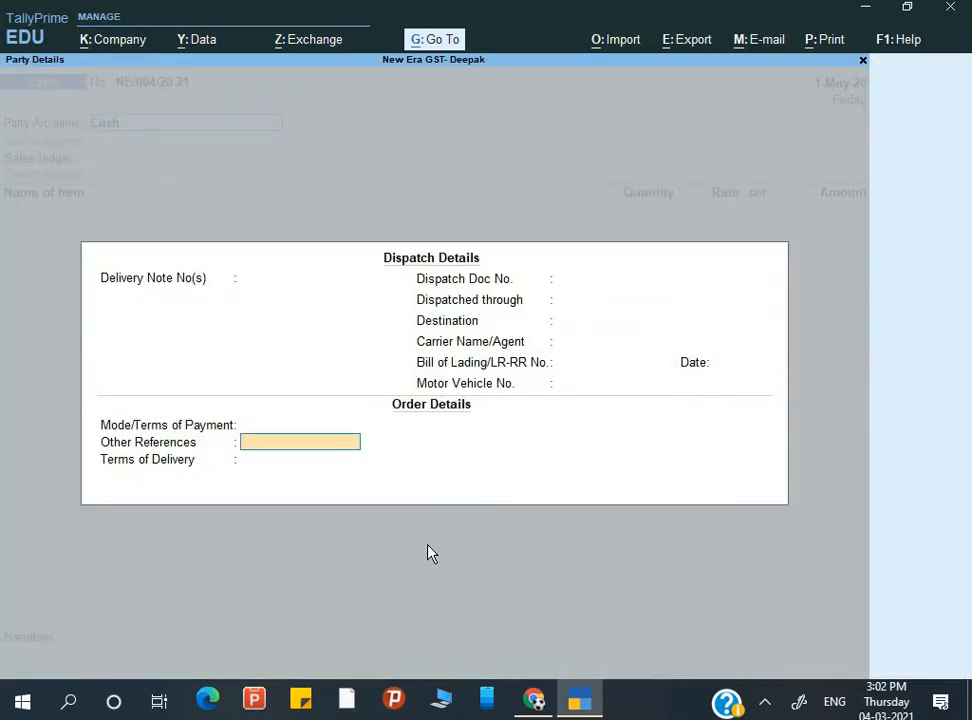
pyautogui.press('Return')
pyautogui.press('Return')
pyautogui.press('Return')
pyautogui.press('Return')
pyautogui.press('Return')
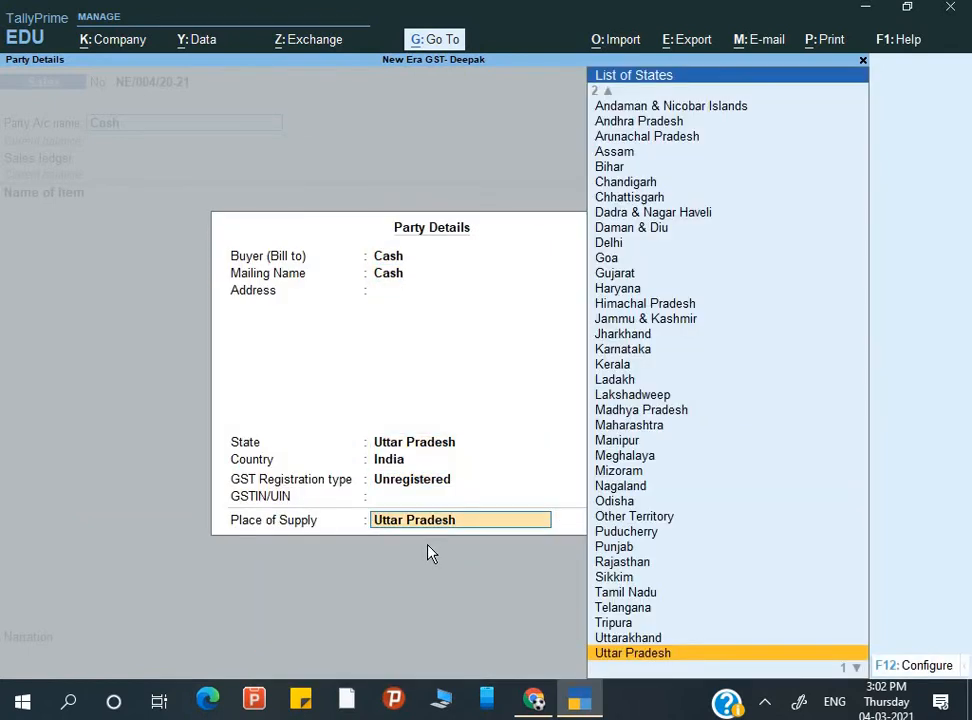
pyautogui.press('BackSpace')
pyautogui.press('BackSpace')
pyautogui.press('Return')
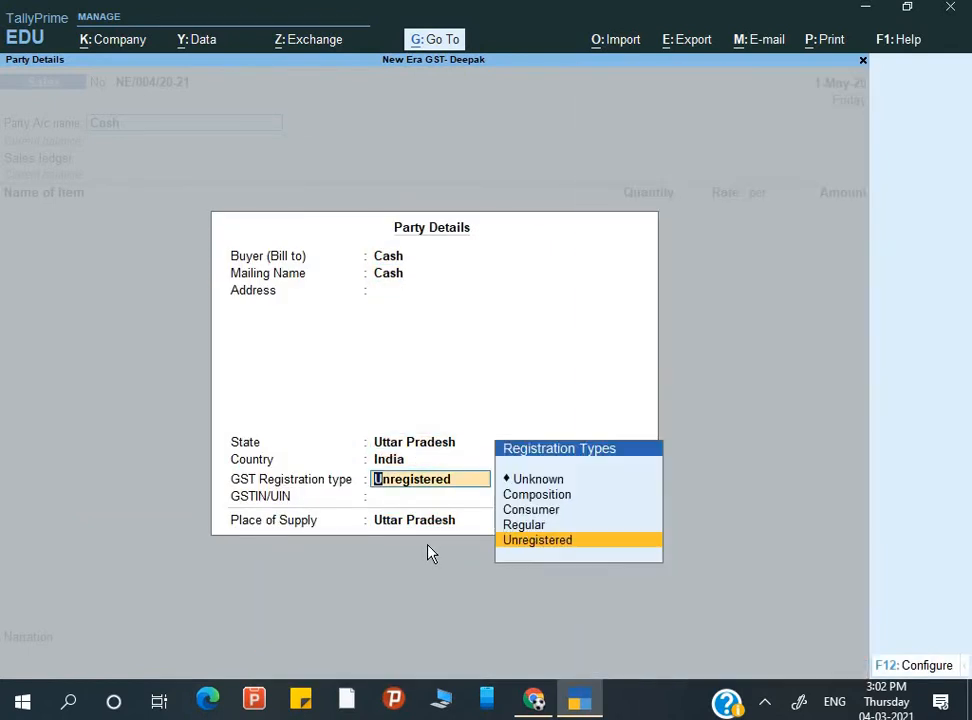
pyautogui.press('Up')
pyautogui.press('Up')
pyautogui.press('Return')
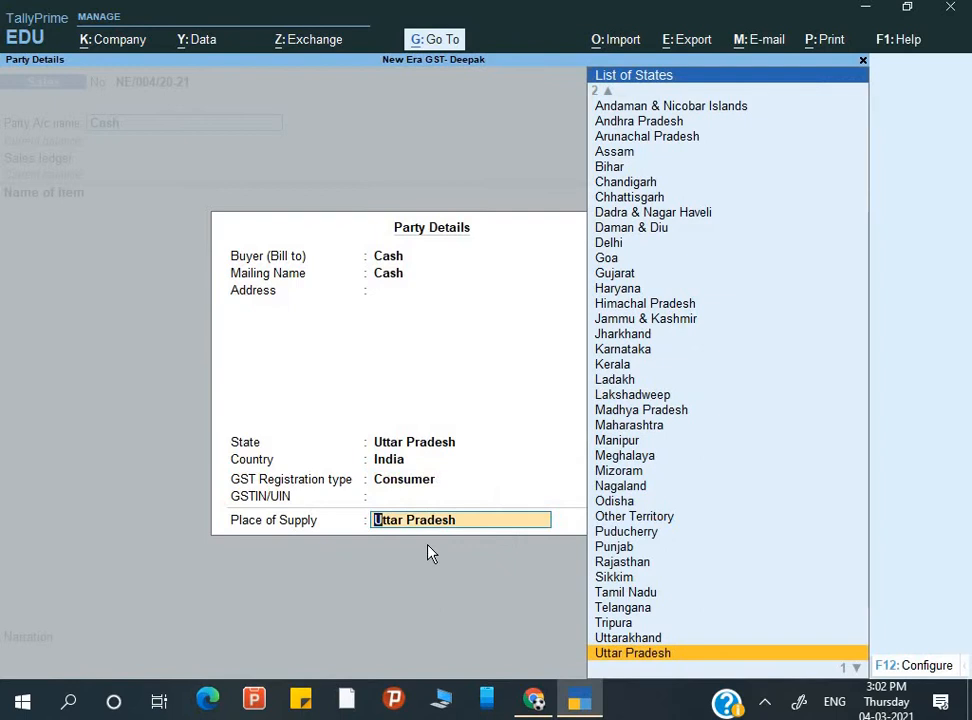
pyautogui.press('Return')
pyautogui.press('Return')
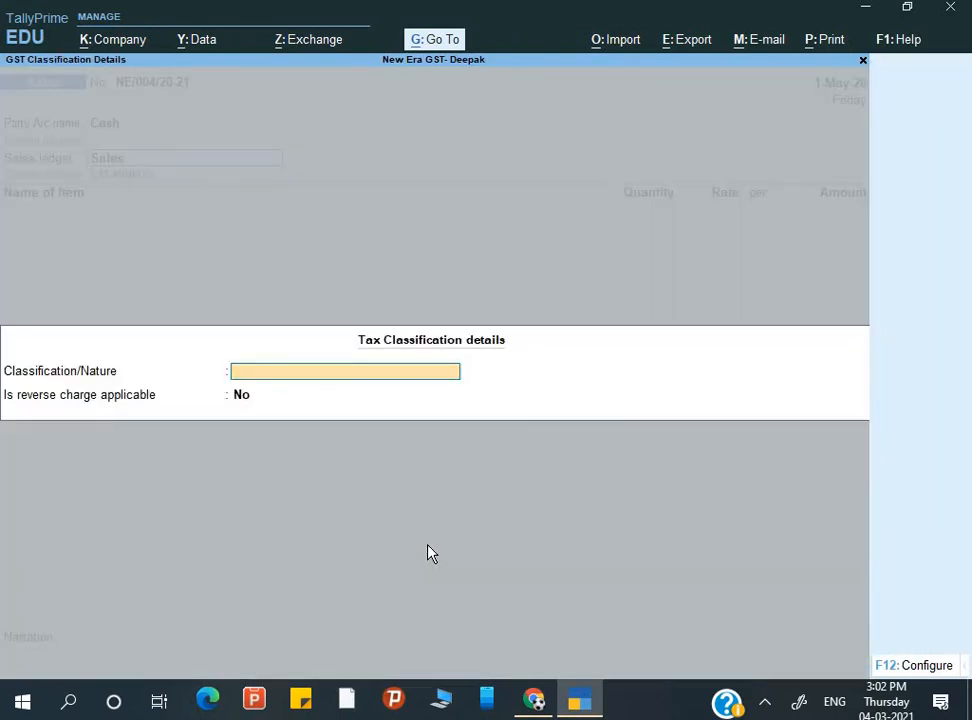
pyautogui.press('Return')
pyautogui.press('Return')
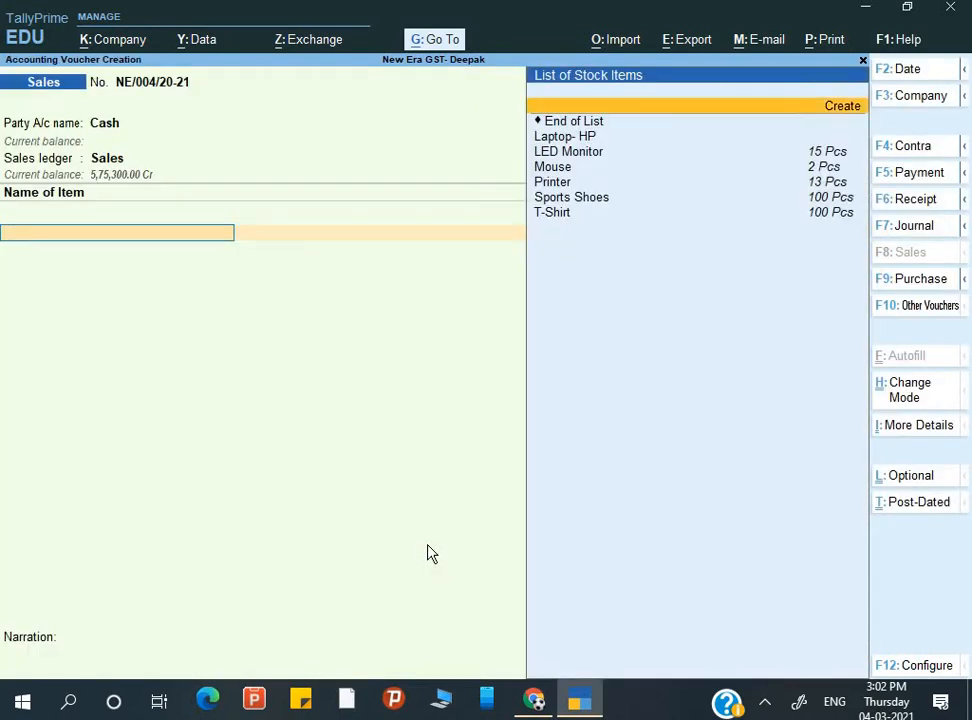
# - Add T-Shirt at 2 Pcs and a rate of 1,200
pyautogui.press('Down')
pyautogui.press('Down')
pyautogui.press('Down')
pyautogui.press('Down')
pyautogui.press('Down')
pyautogui.press('Down')
pyautogui.press('Down')
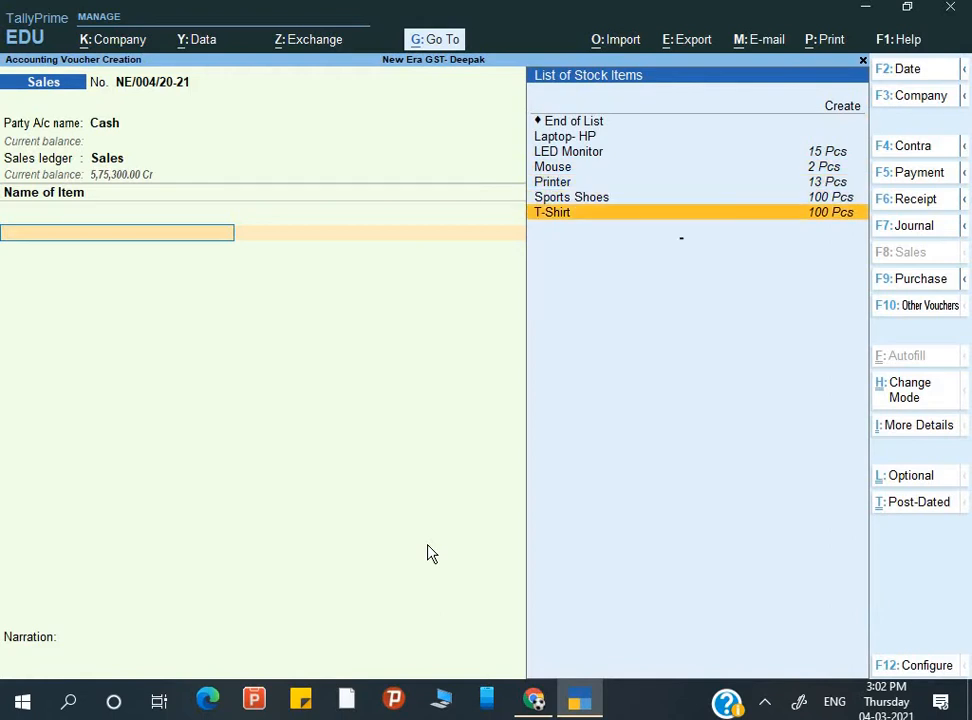
pyautogui.press('Return')
pyautogui.write('2')
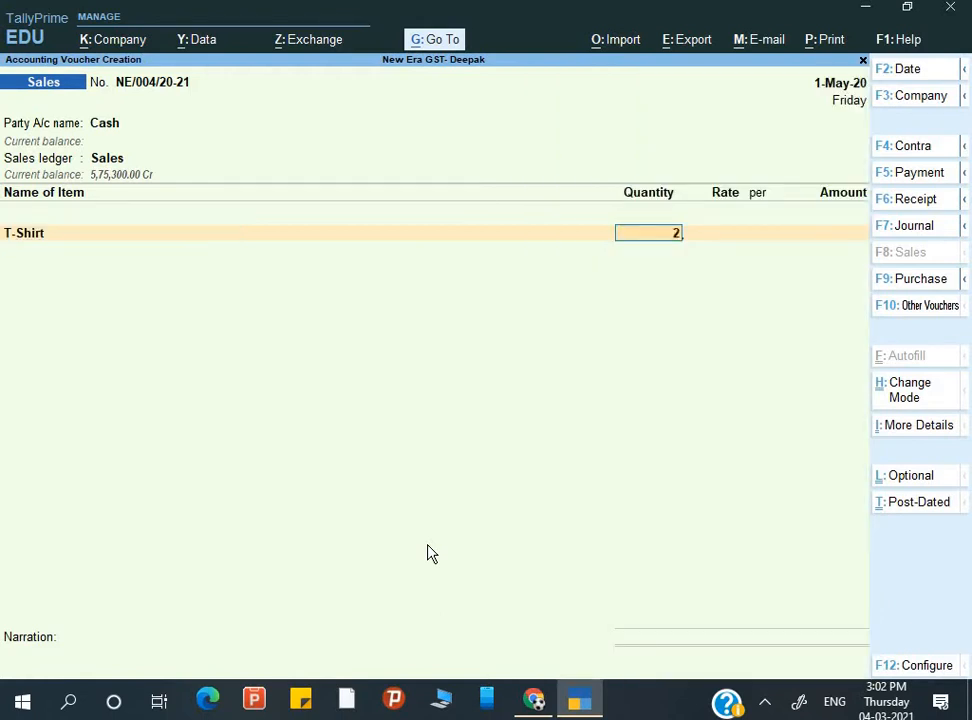
pyautogui.press('Return')
pyautogui.write('1,2')
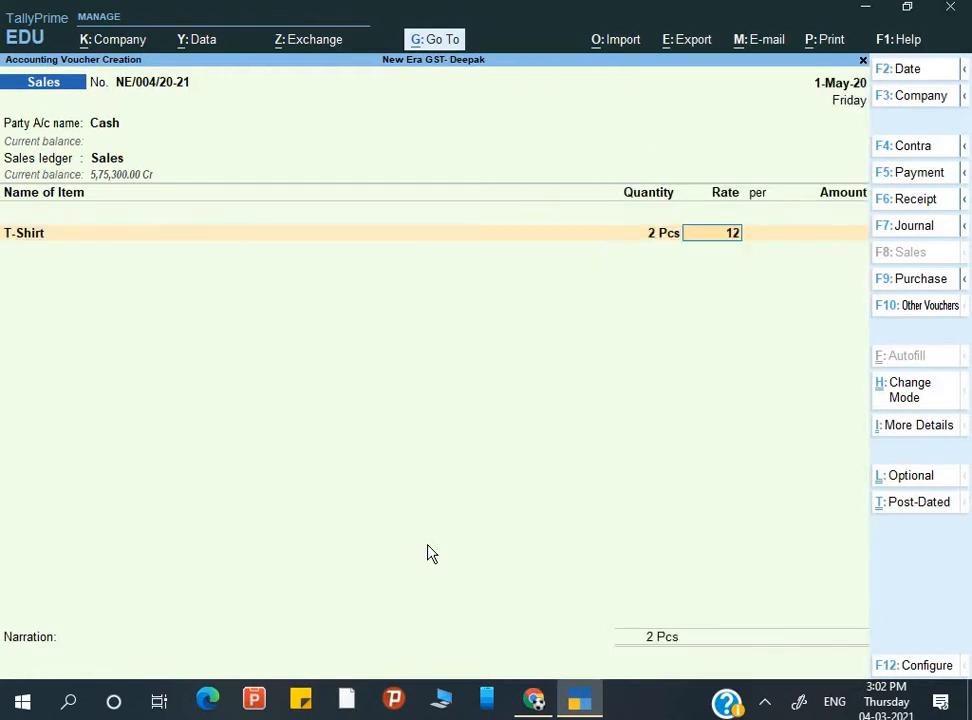
pyautogui.write('00')
pyautogui.press('Return')
pyautogui.press('Return')
pyautogui.press('Return')
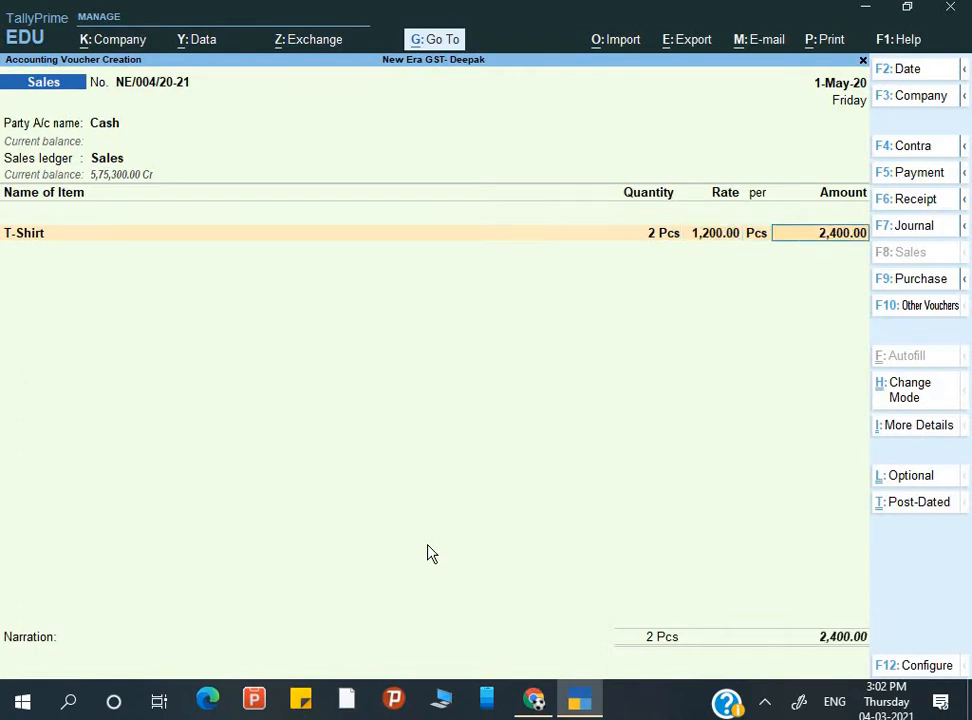
pyautogui.press('Return')
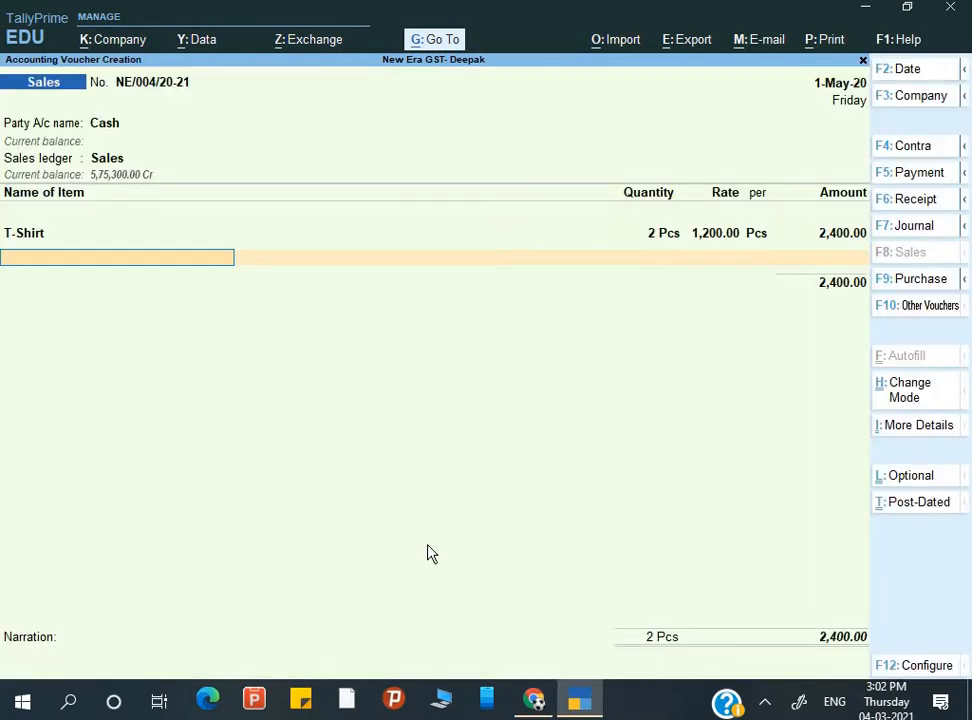
# - Add Sports Shoes at 1 Pcs and a rate of 999.00
pyautogui.press('Down')
pyautogui.press('Down')
pyautogui.press('Down')
pyautogui.press('Down')
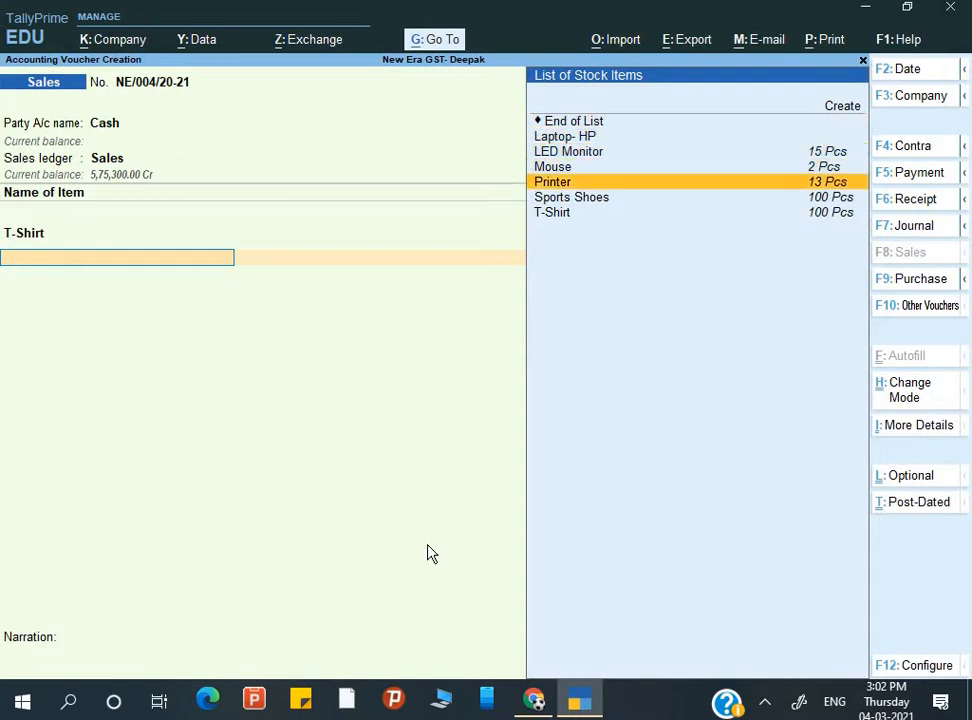
pyautogui.press('Up')
pyautogui.press('Up')
pyautogui.press('Down')
pyautogui.press('Down')
pyautogui.press('Down')
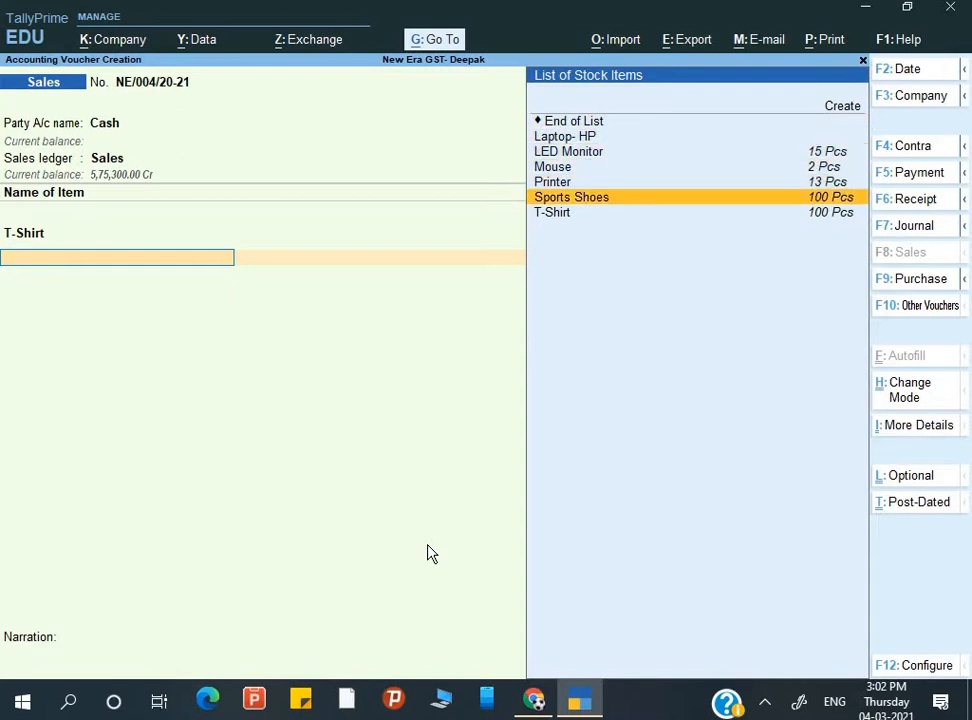
pyautogui.press('Return')
pyautogui.write('1')
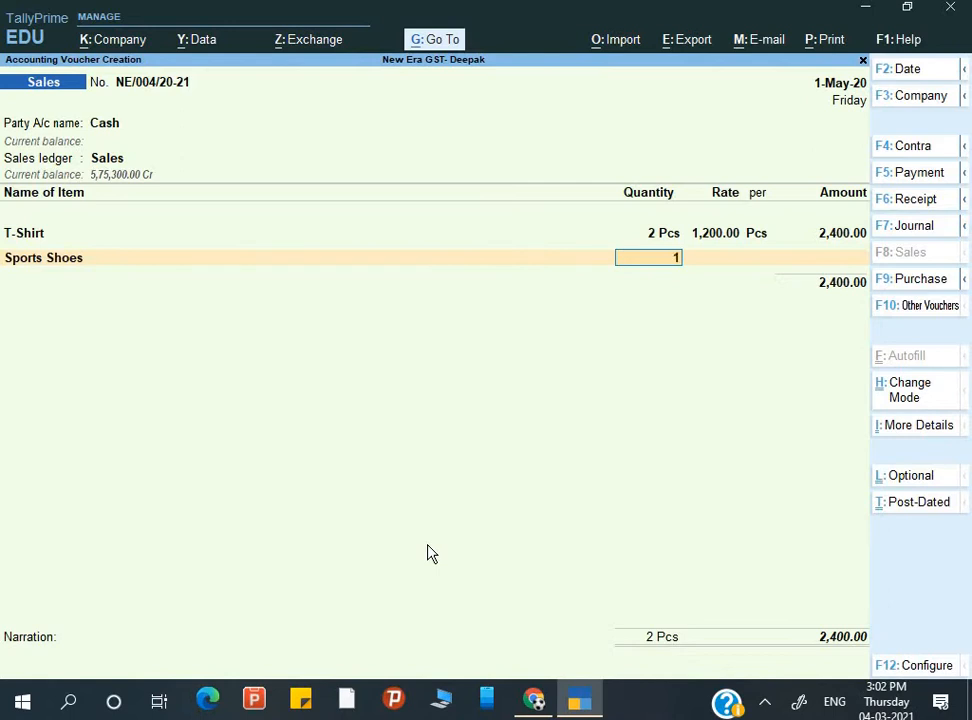
pyautogui.press('Return')
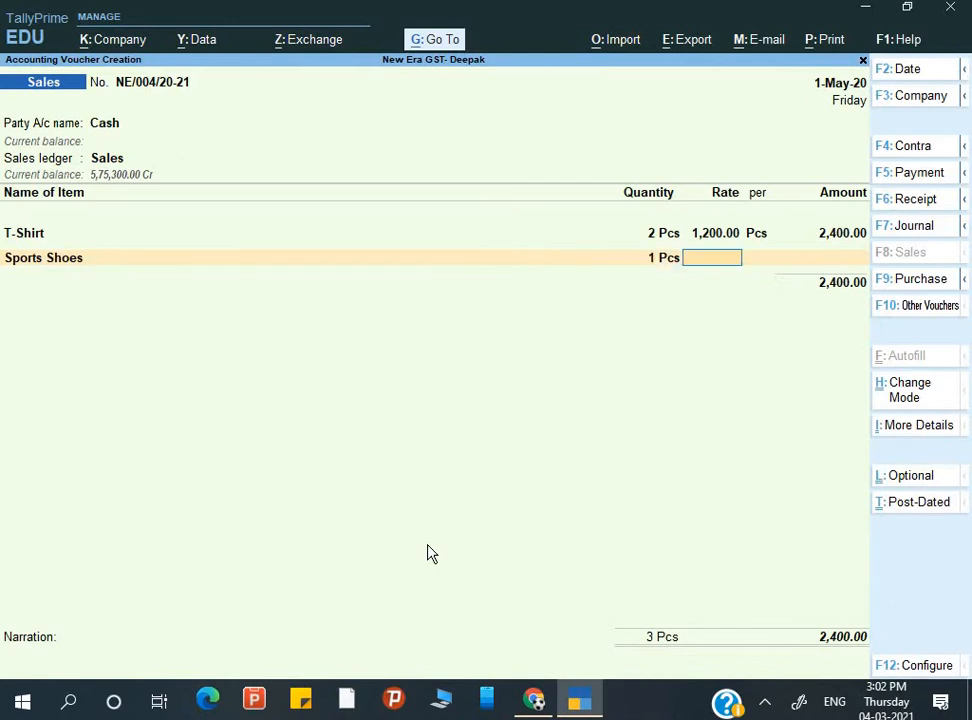
pyautogui.write('999')
pyautogui.press('Return')
pyautogui.press('Return')
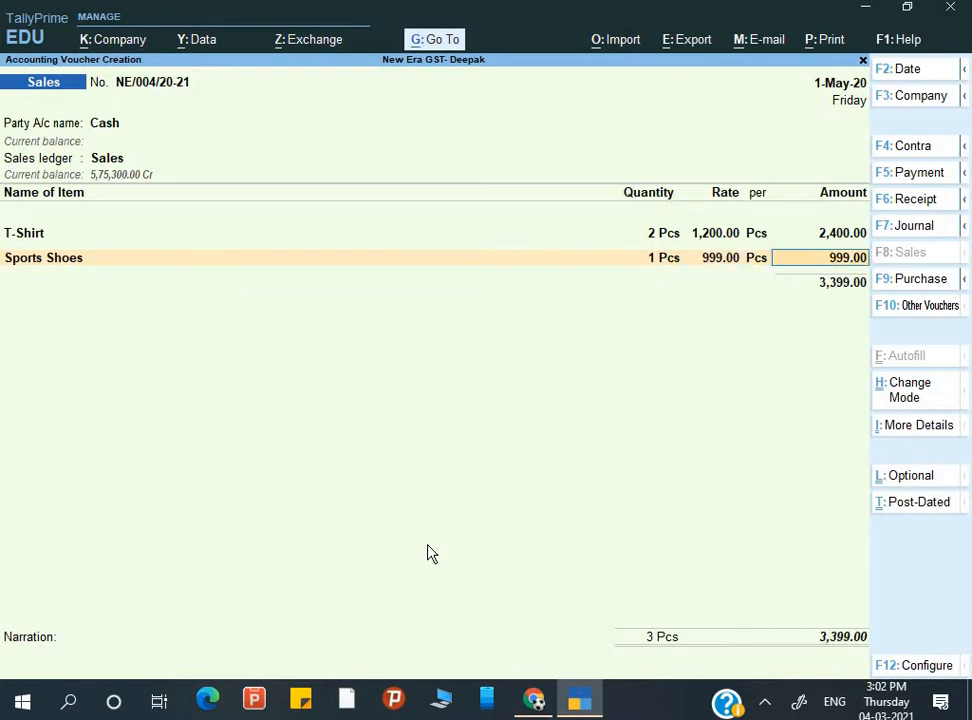
pyautogui.press('Return')
pyautogui.press('Return')
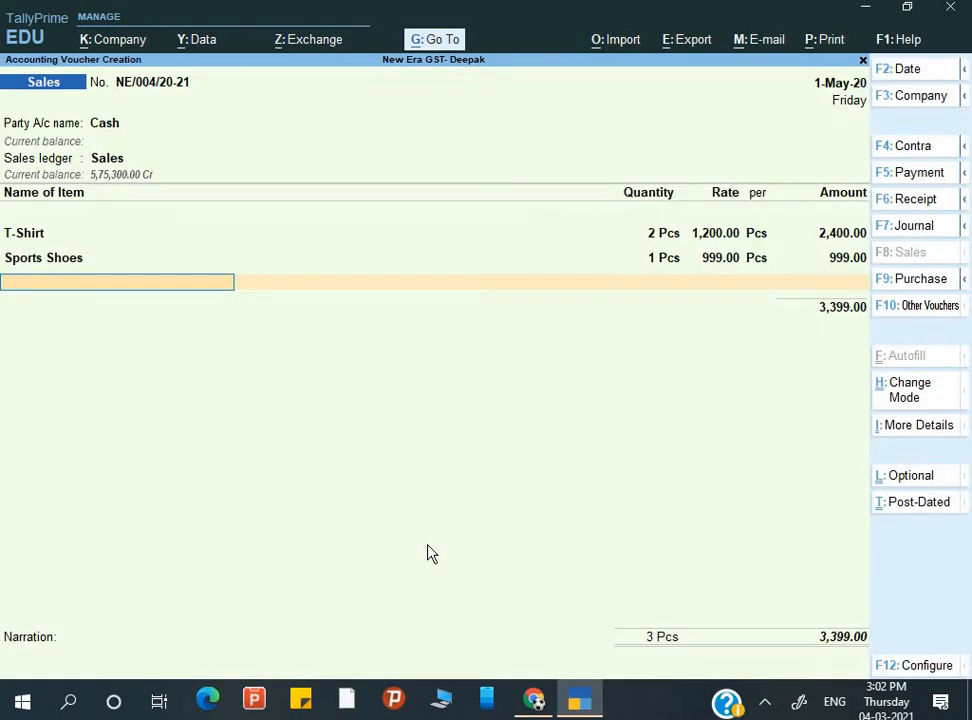
pyautogui.press('Return')
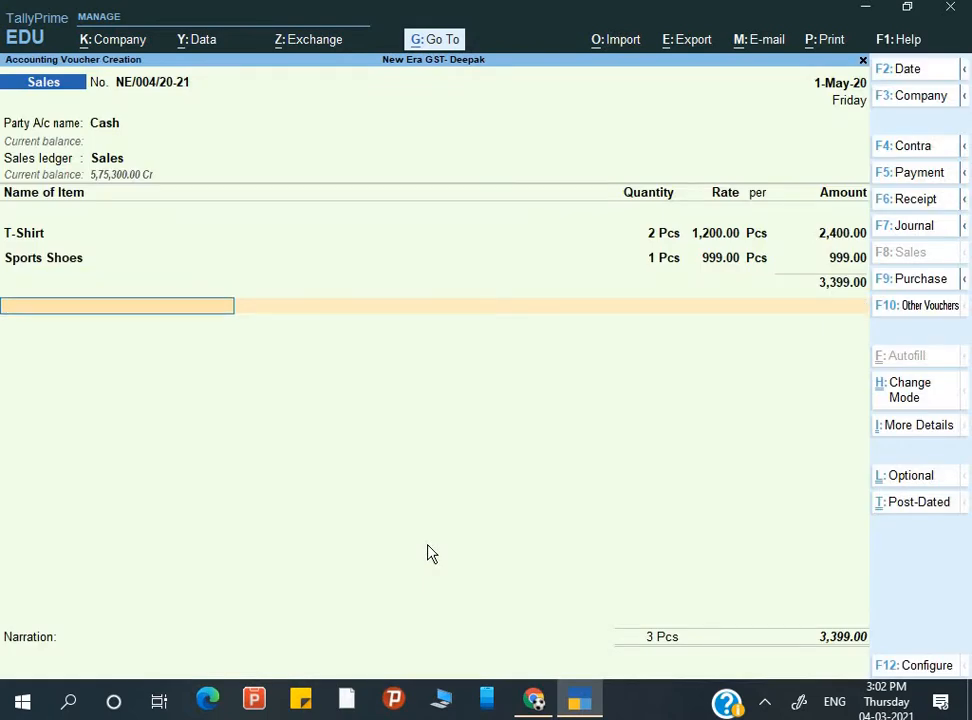
# - Add the Output CGST ledger for 168.98
pyautogui.write('O')
pyautogui.press('Down')
pyautogui.press('Down')
pyautogui.press('Down')
pyautogui.press('Down')
pyautogui.press('Down')
pyautogui.press('Down')
pyautogui.press('Return')
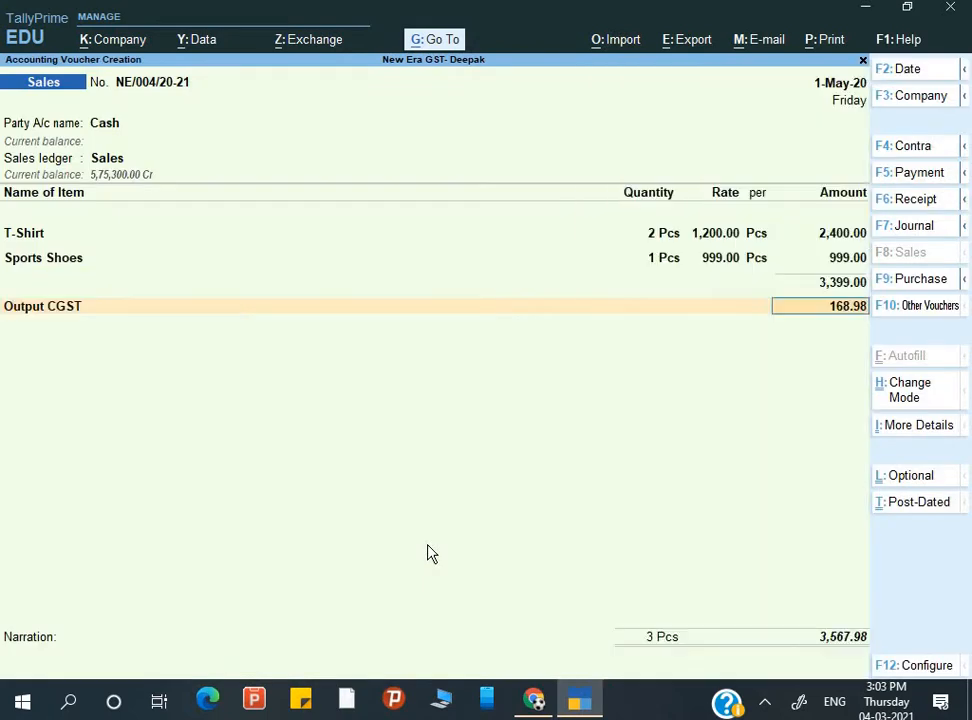
# - Add the Output SGST ledger for 168.98
pyautogui.press('Return')
pyautogui.write('O')
pyautogui.press('Down')
pyautogui.press('Down')
pyautogui.press('Down')
pyautogui.press('Down')
pyautogui.press('Down')
pyautogui.press('Down')
pyautogui.press('Down')
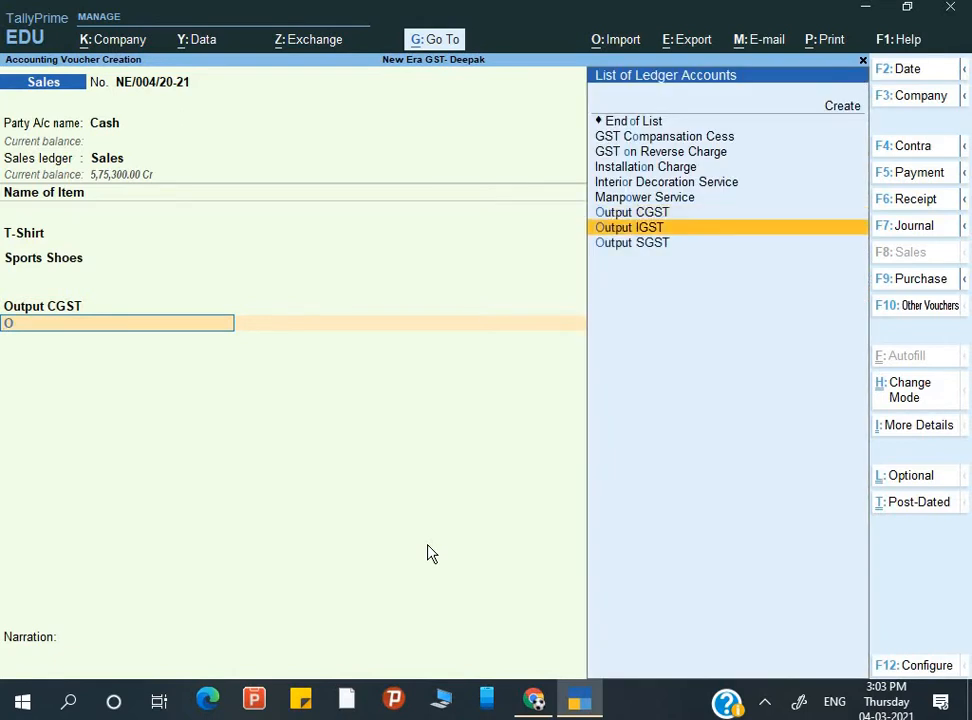
pyautogui.press('Down')
pyautogui.press('Return')
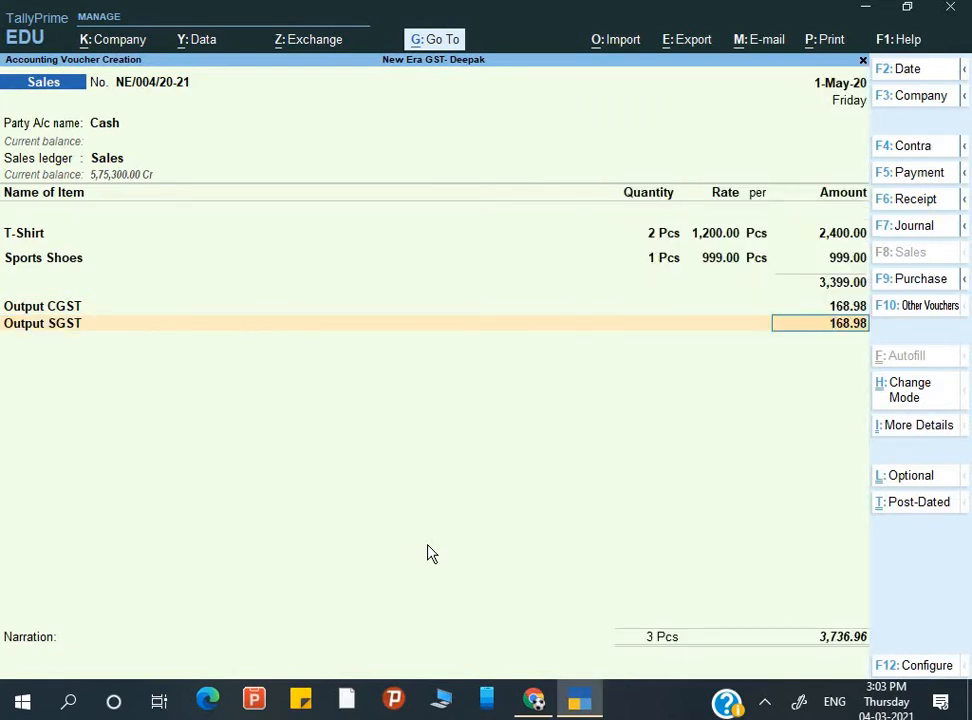
# - Look at the e-Way Bill Details form from the voucher's More Details list, then close it
pyautogui.hotkey('ctrl', 'i')
pyautogui.press('Down')
pyautogui.press('Down')
pyautogui.press('Down')
pyautogui.press('Down')
pyautogui.press('Down')
pyautogui.press('Down')
pyautogui.press('Down')
pyautogui.press('Down')
pyautogui.press('Down')
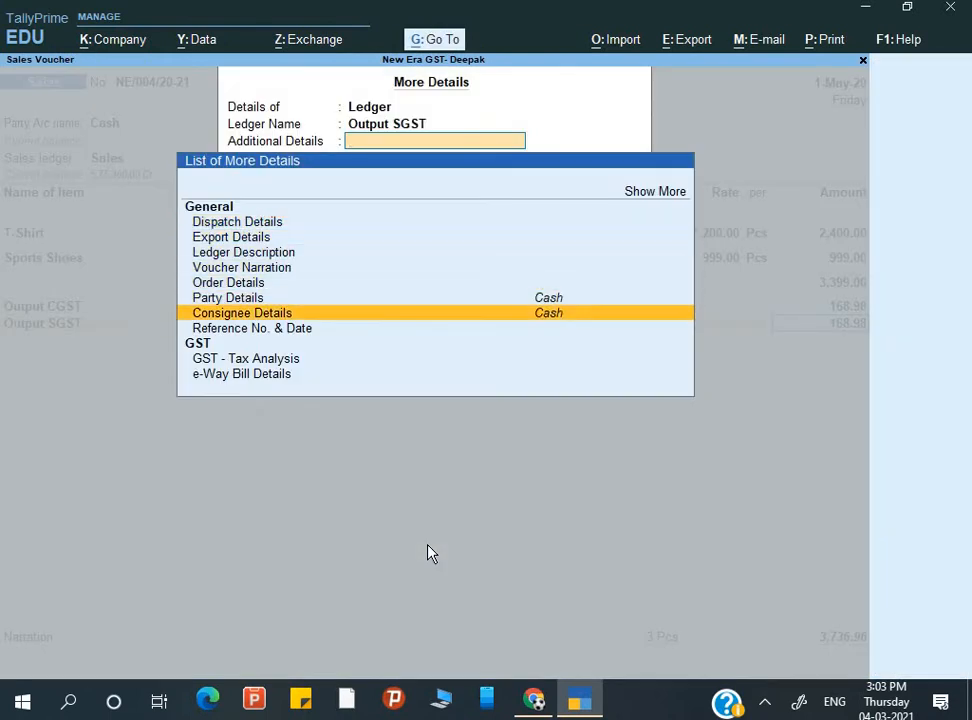
pyautogui.press('Return')
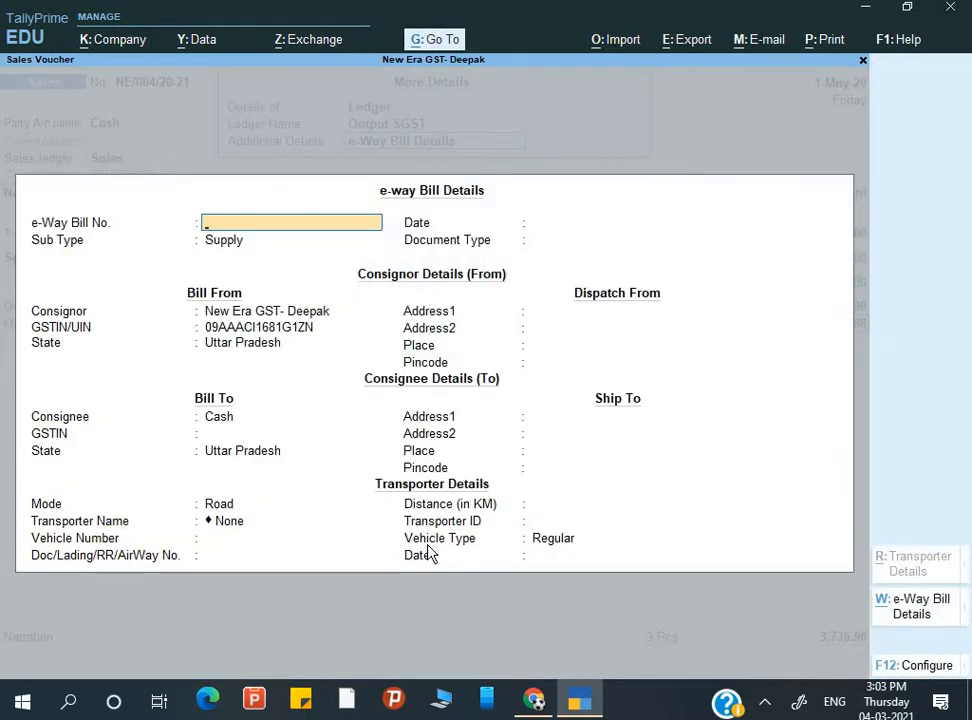
pyautogui.press('Escape')
# - Check the detailed GST - Tax Analysis: 6% tax on T-Shirt, 2.50% on Sports Shoes
pyautogui.press('Up')
pyautogui.press('Return')
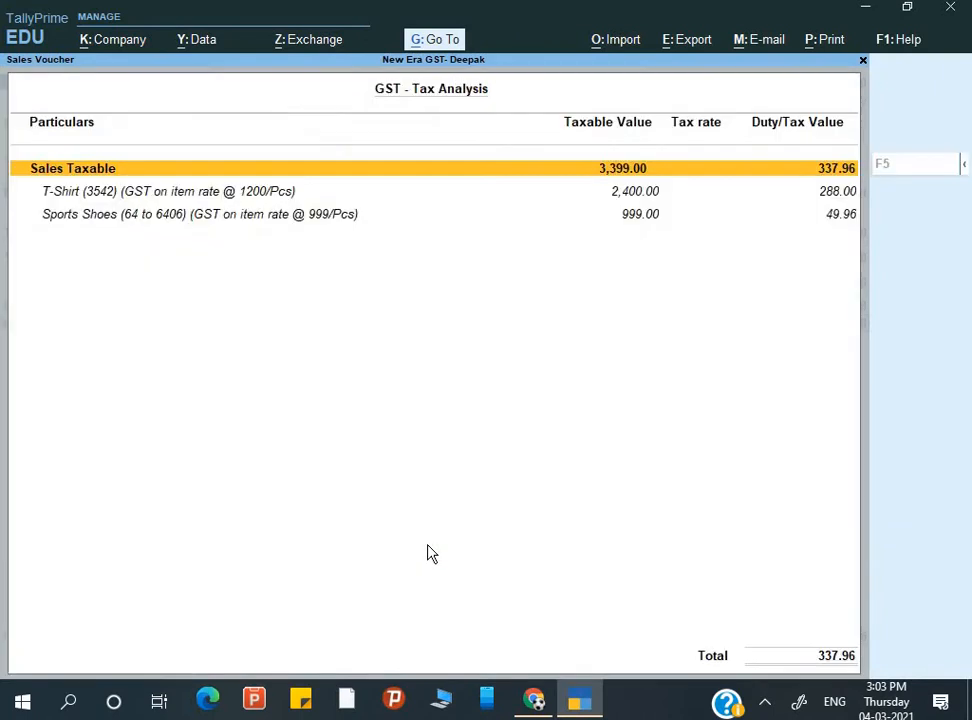
pyautogui.hotkey('alt', 'F5')
pyautogui.press('Down')
pyautogui.press('Down')
pyautogui.press('Down')
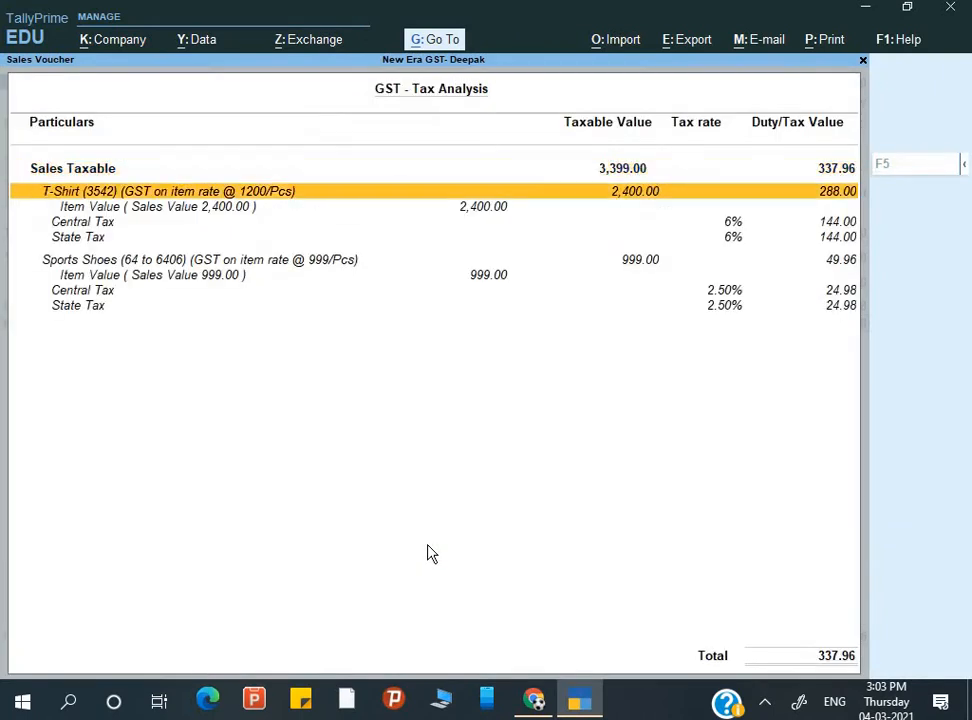
pyautogui.press('Up')
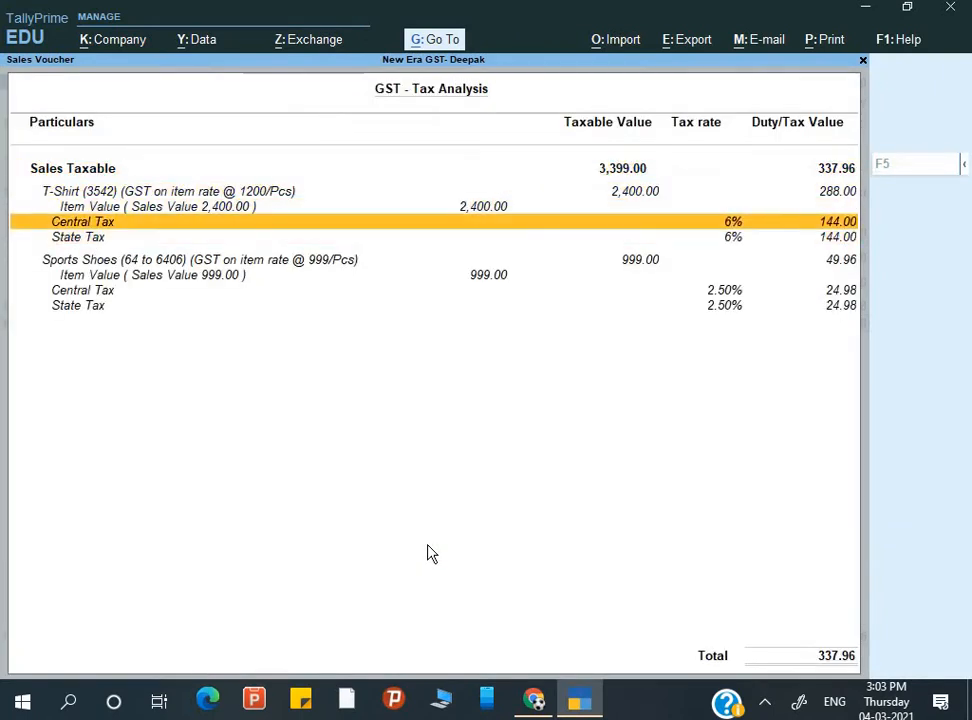
pyautogui.press('Down')
pyautogui.press('Down')
pyautogui.press('Down')
pyautogui.press('Down')
pyautogui.press('Down')
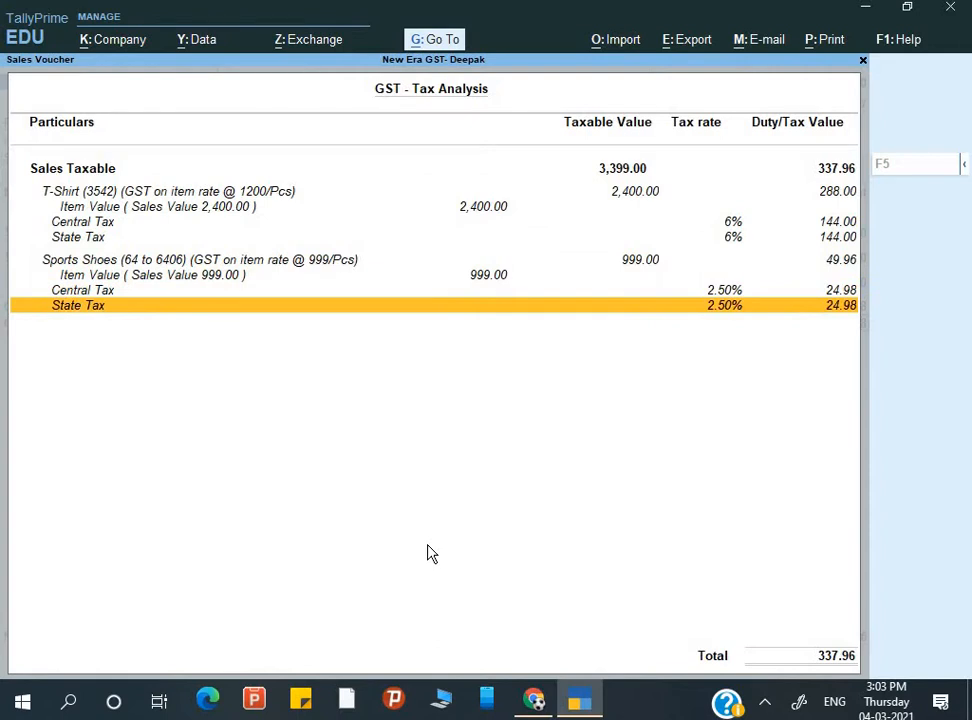
pyautogui.press('Escape')
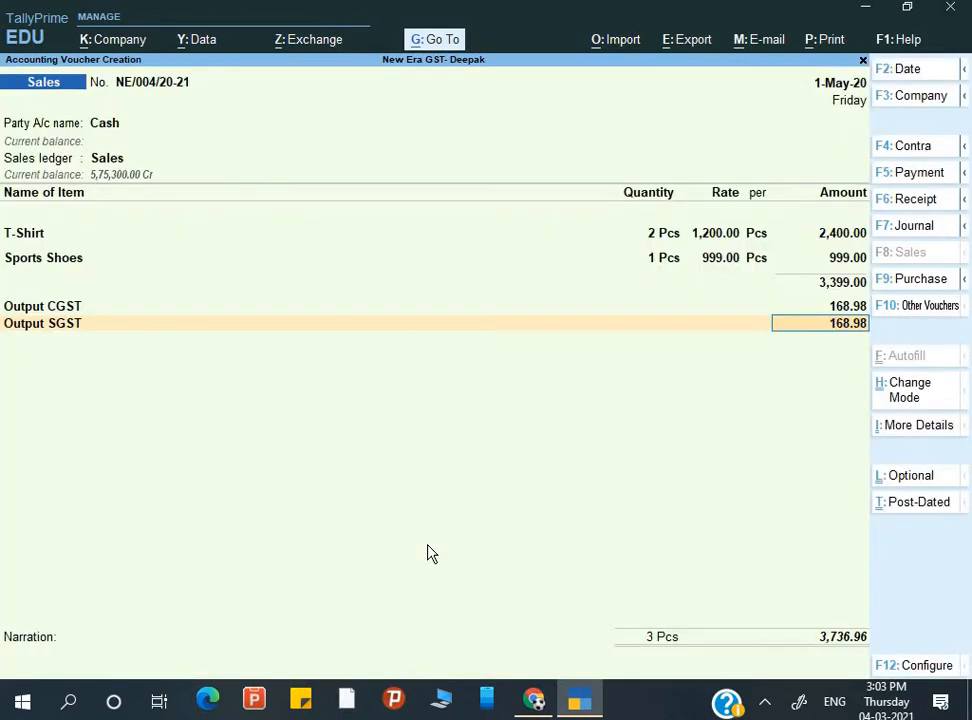
# - Accept sales voucher NE/004/20-21 and exit to the Gateway of Tally
pyautogui.press('Return')
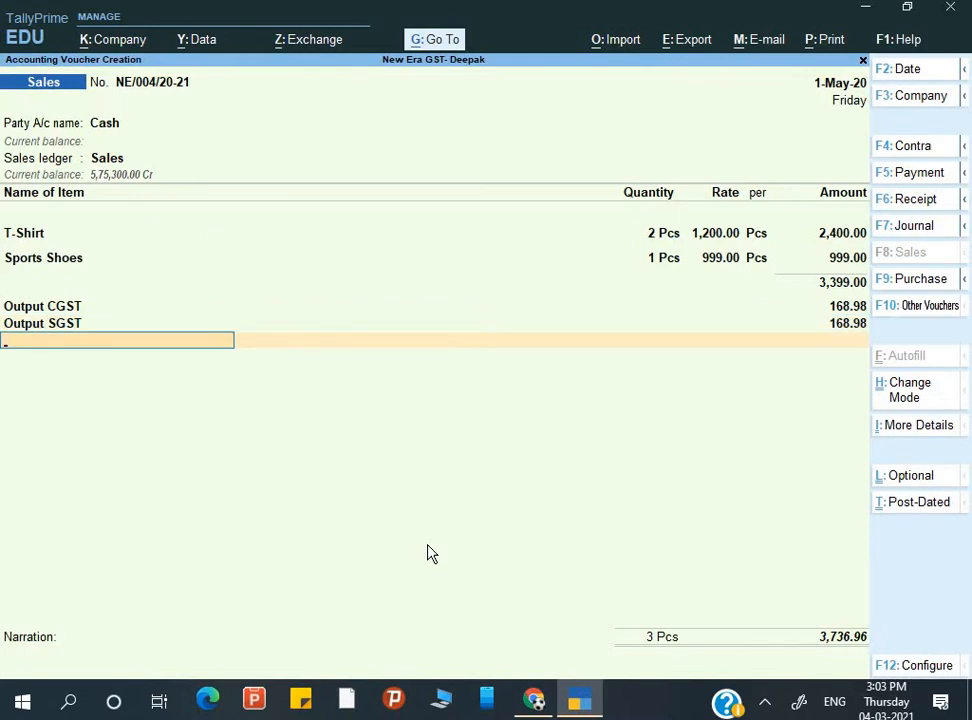
pyautogui.press('Return')
pyautogui.press('Return')
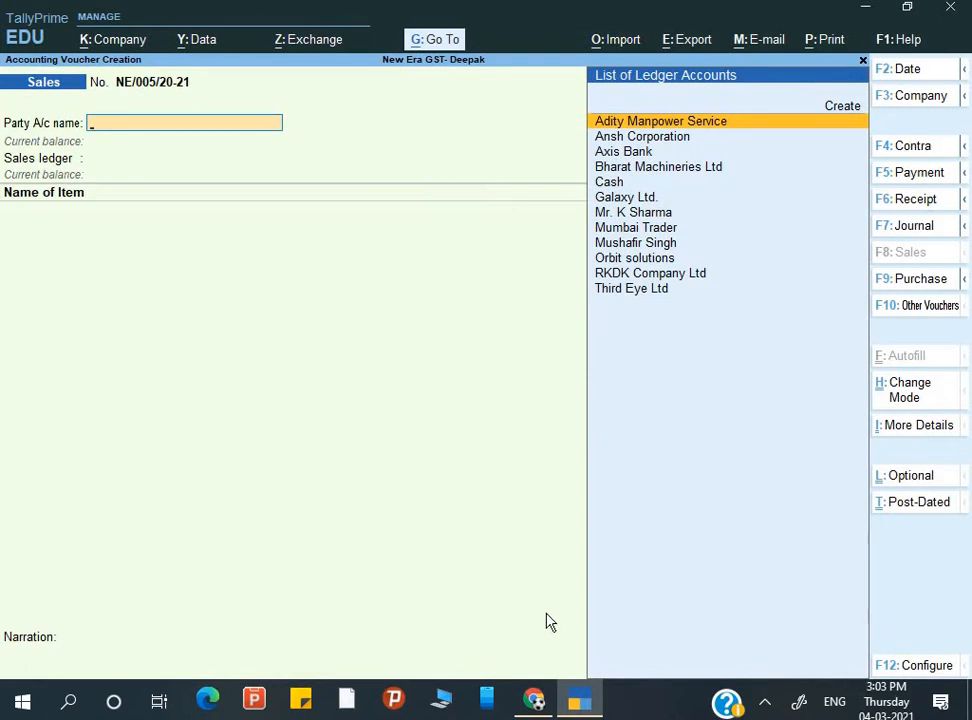
pyautogui.press('Escape')
pyautogui.press('Escape')
pyautogui.press('Escape')
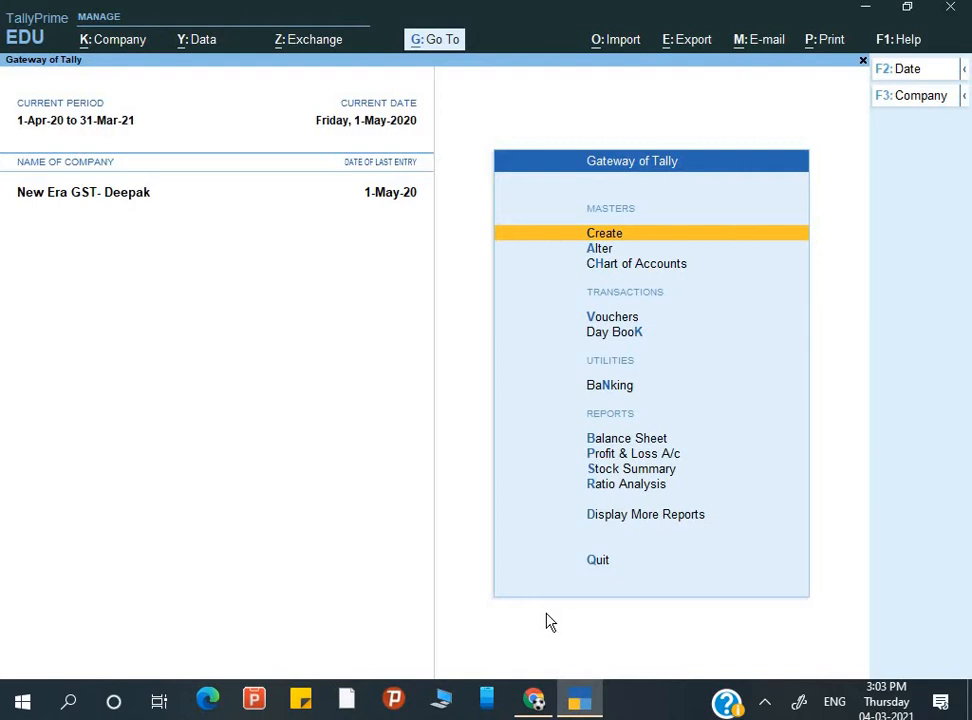
# - In the F11 company features, enable GST with Set/alter GST rate details set to Yes
pyautogui.press('F11')
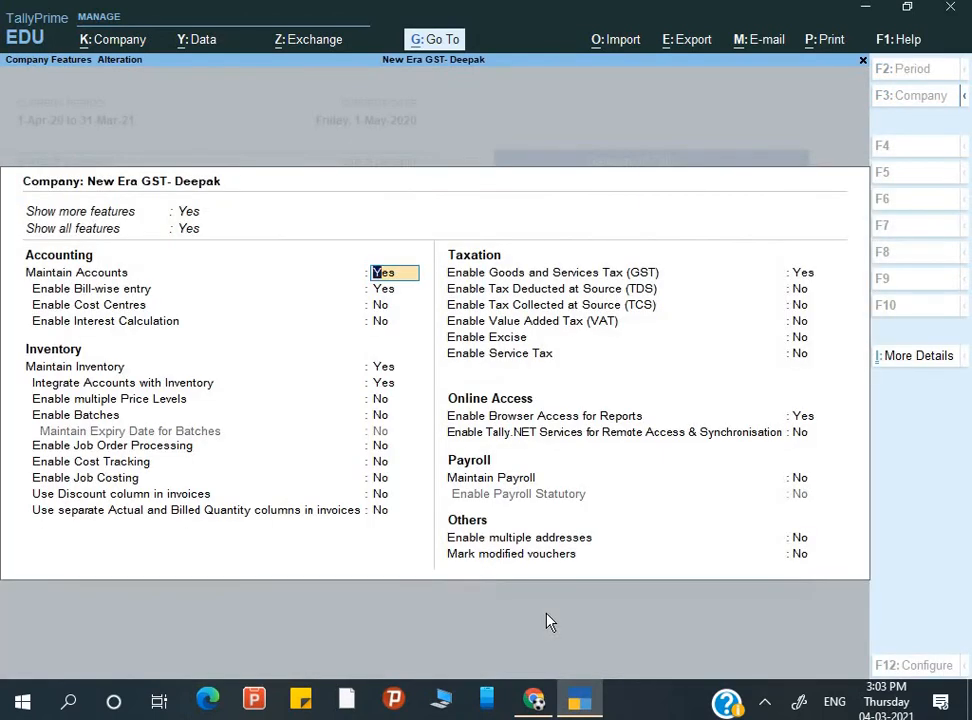
pyautogui.press('Escape')
pyautogui.press('Escape')
pyautogui.press('Escape')
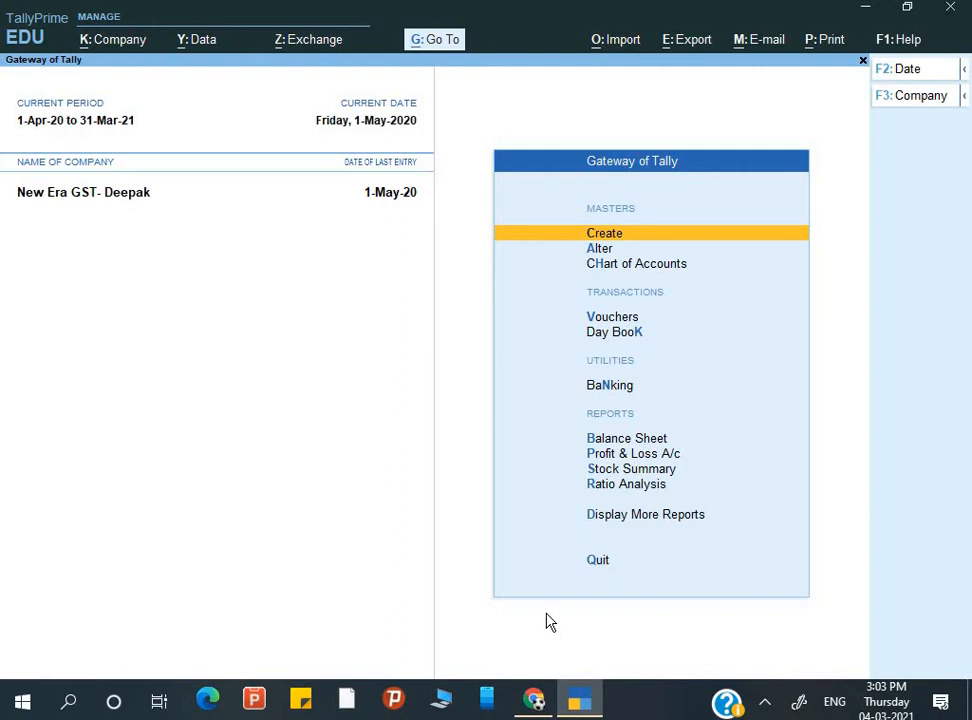
pyautogui.press('F11')
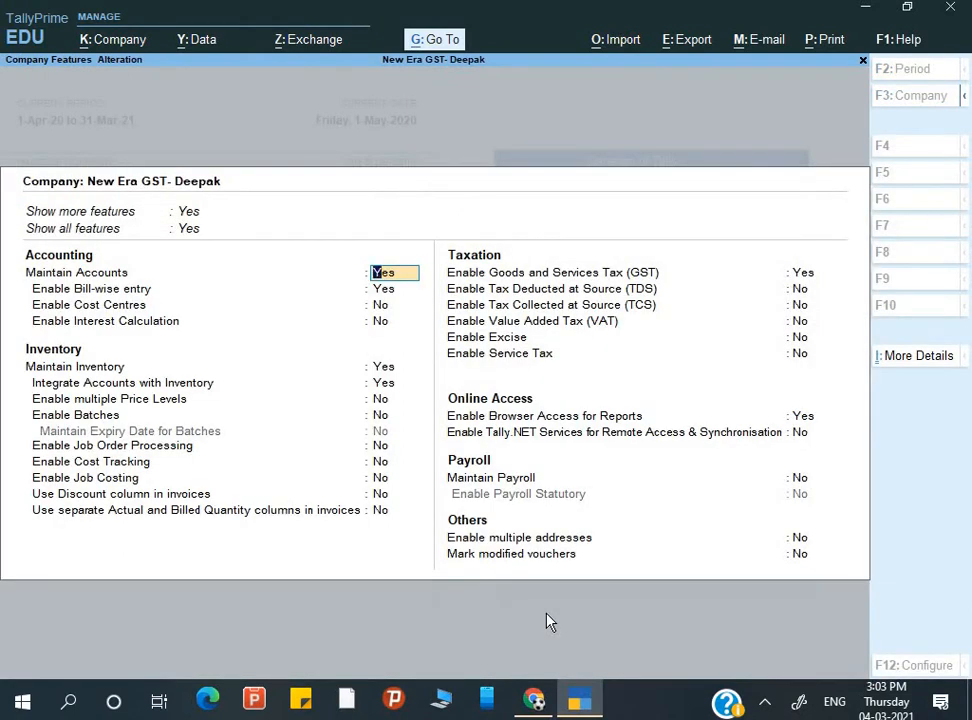
pyautogui.press('Return')
pyautogui.press('Return')
pyautogui.press('Return')
pyautogui.press('Return')
pyautogui.press('Return')
pyautogui.press('Return')
pyautogui.press('Return')
pyautogui.press('Return')
pyautogui.press('Return')
pyautogui.press('Return')
pyautogui.press('Return')
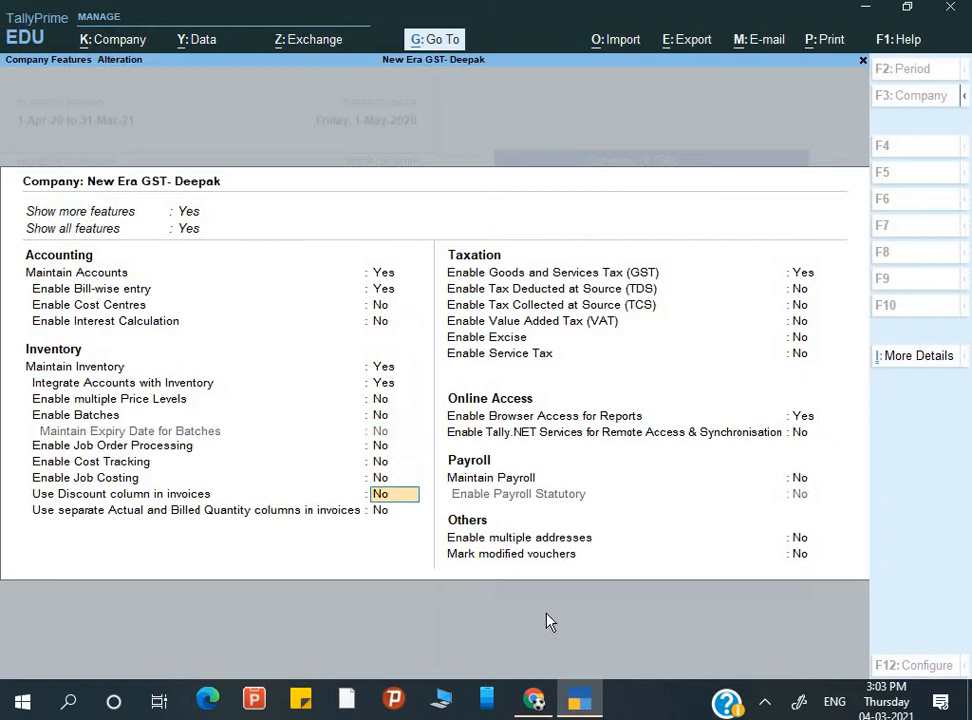
pyautogui.press('Return')
pyautogui.press('Return')
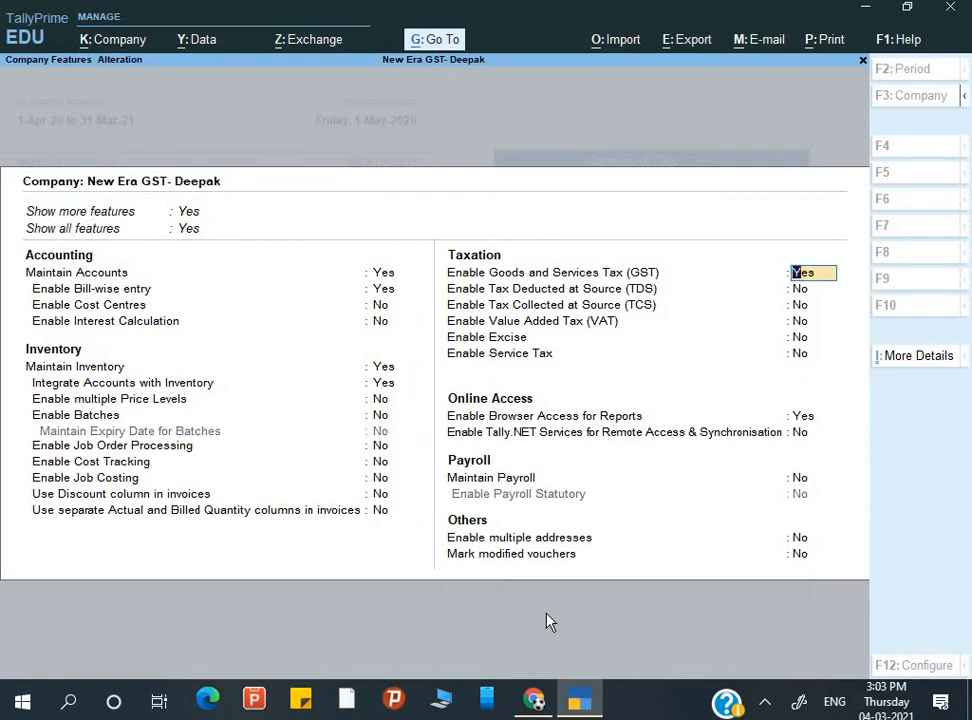
pyautogui.press('Return')
pyautogui.press('Return')
pyautogui.press('Return')
pyautogui.press('Return')
pyautogui.press('Return')
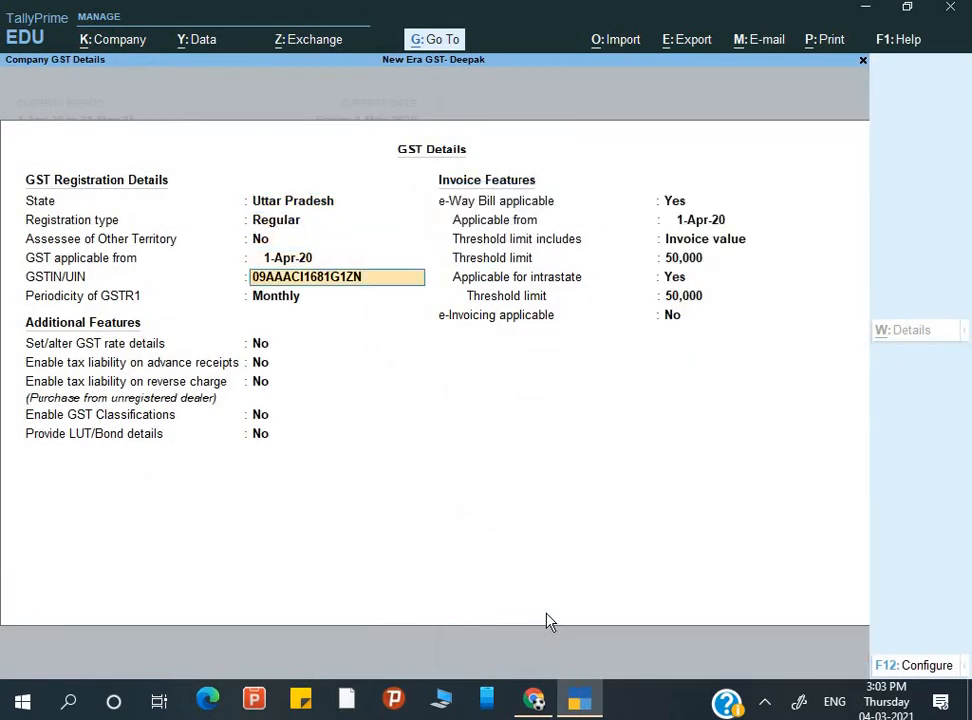
pyautogui.press('Return')
pyautogui.press('Return')
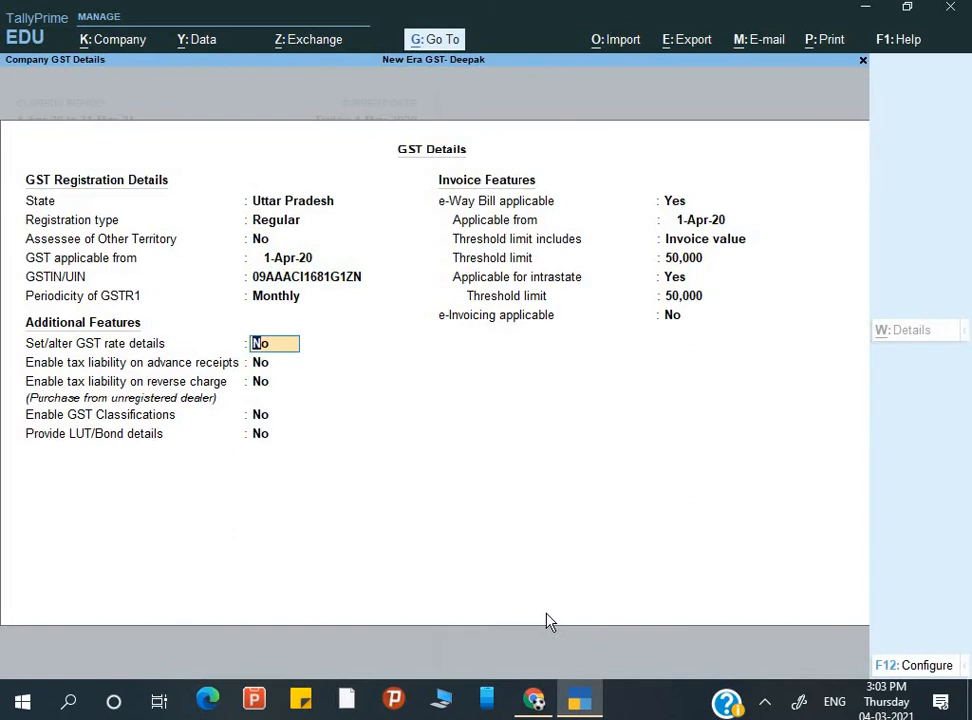
pyautogui.write('y')
pyautogui.press('Return')
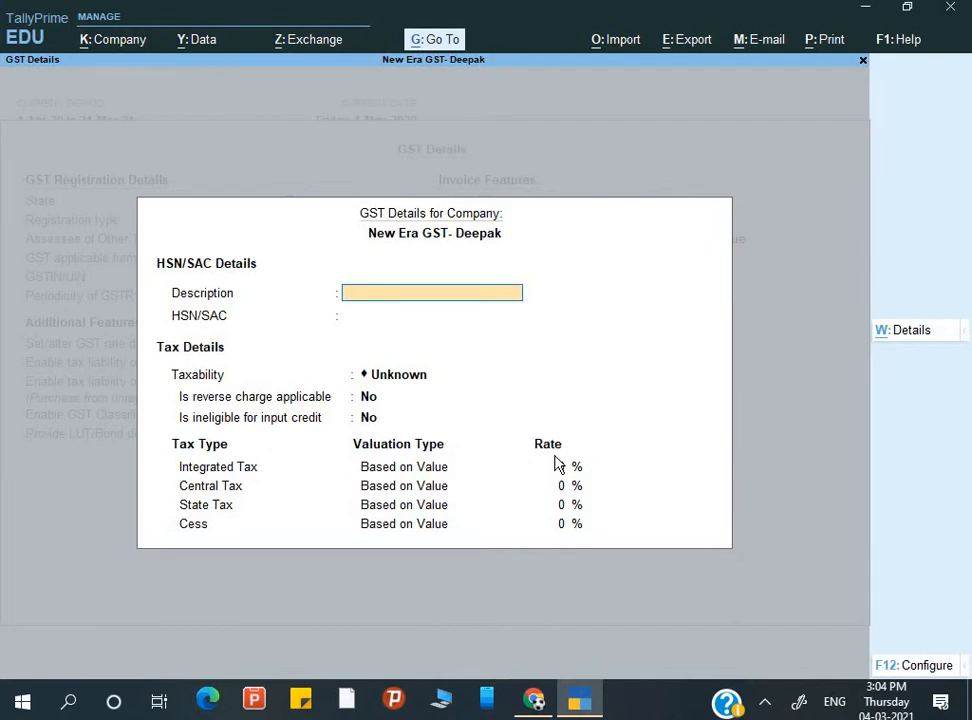
# - Close the GST details and company features without rate details, quitting back to Gateway of Tally
pyautogui.hotkey('ctrl', 'a')
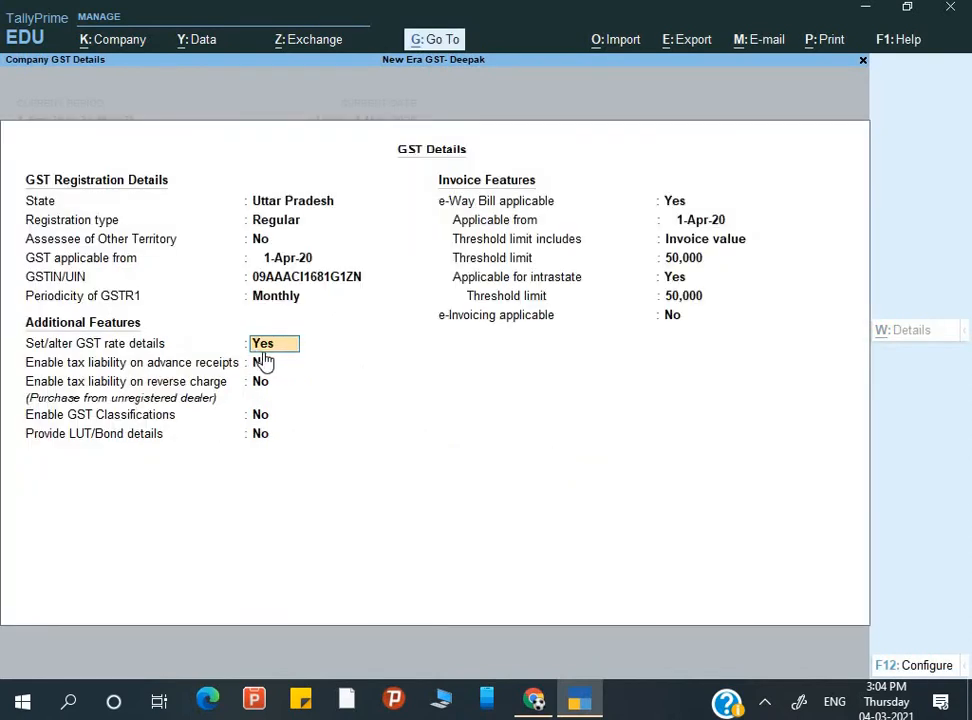
pyautogui.press('Return')
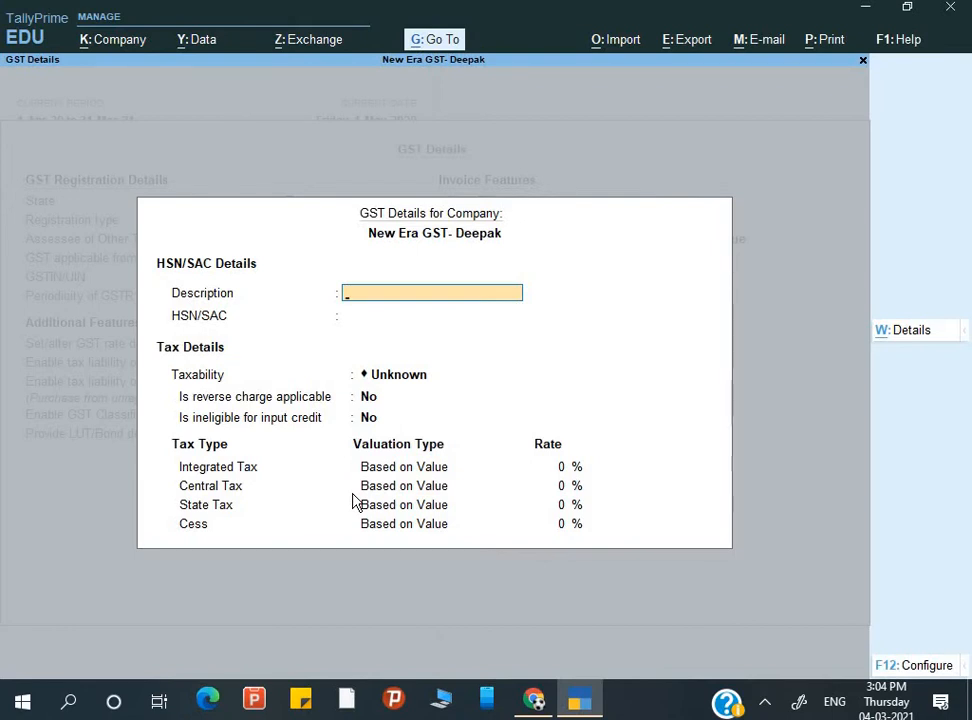
pyautogui.hotkey('ctrl', 'a')
pyautogui.hotkey('ctrl', 'a')
pyautogui.press('Escape')
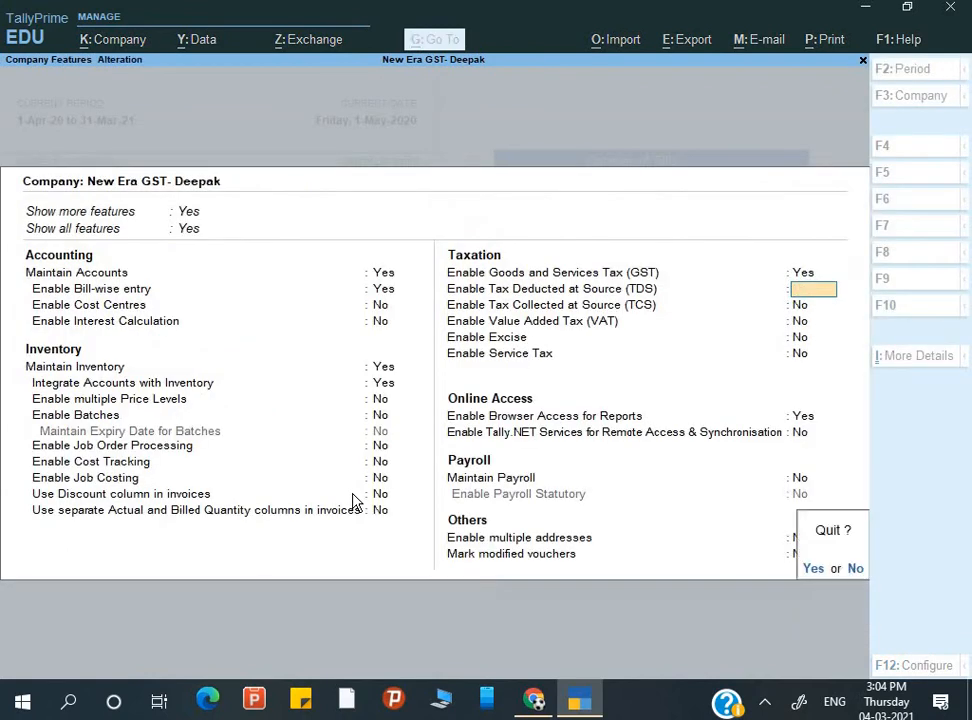
pyautogui.press('y')
pyautogui.press('alt')
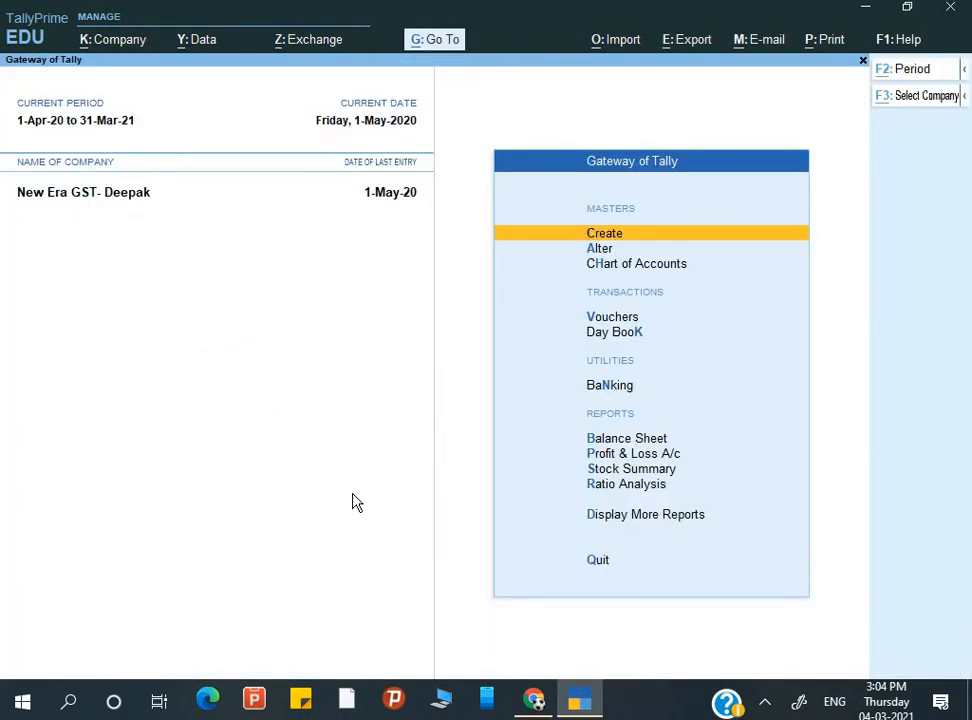
# - Create company 'TATA Steels' with state Uttar Pradesh and default financial year, then save it
pyautogui.hotkey('alt', 'k')
pyautogui.press('Up')
pyautogui.press('Down')
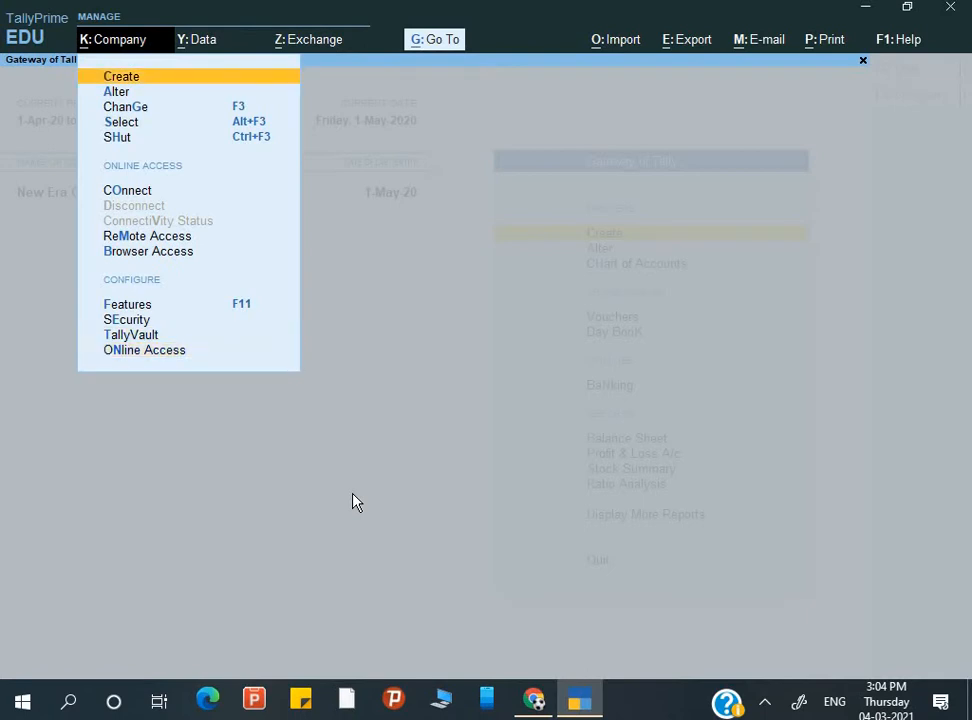
pyautogui.press('Return')
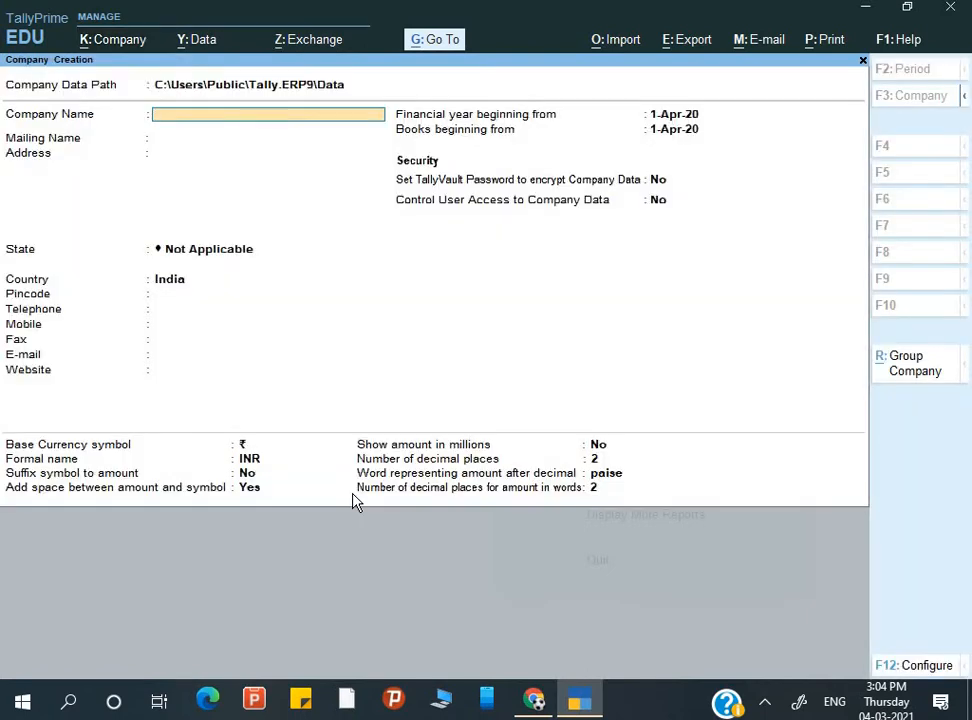
pyautogui.write('T')
pyautogui.press('BackSpace')
pyautogui.write('TATA Steels')
pyautogui.press('Return')
pyautogui.press('Return')
pyautogui.press('Return')
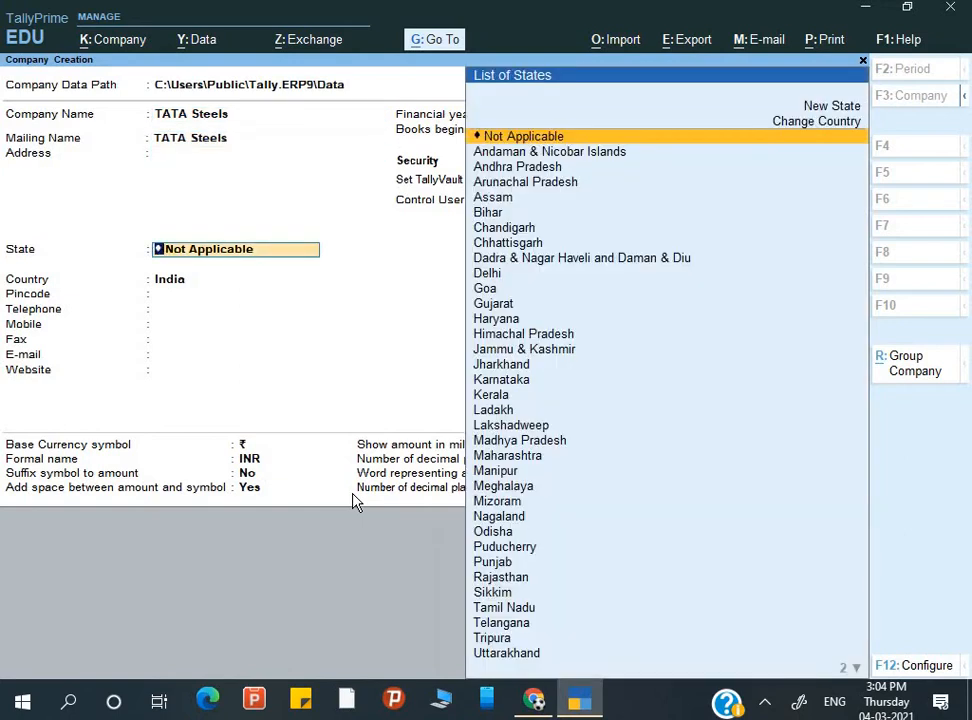
pyautogui.write('U')
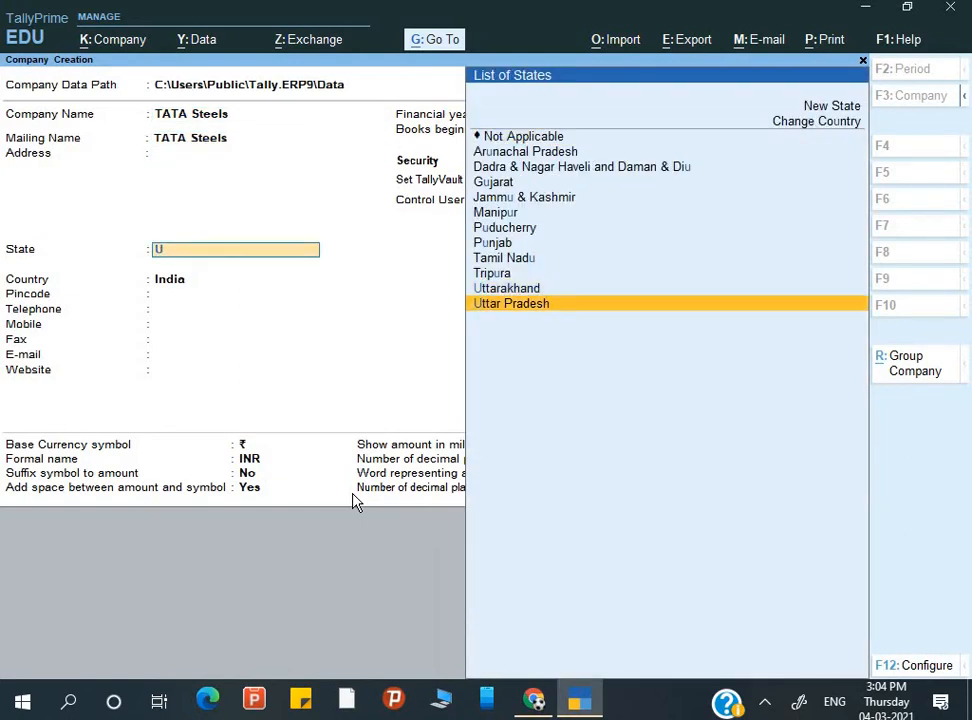
pyautogui.press('Return')
pyautogui.press('Return')
pyautogui.press('Return')
pyautogui.press('Return')
pyautogui.press('Return')
pyautogui.press('Return')
pyautogui.press('Return')
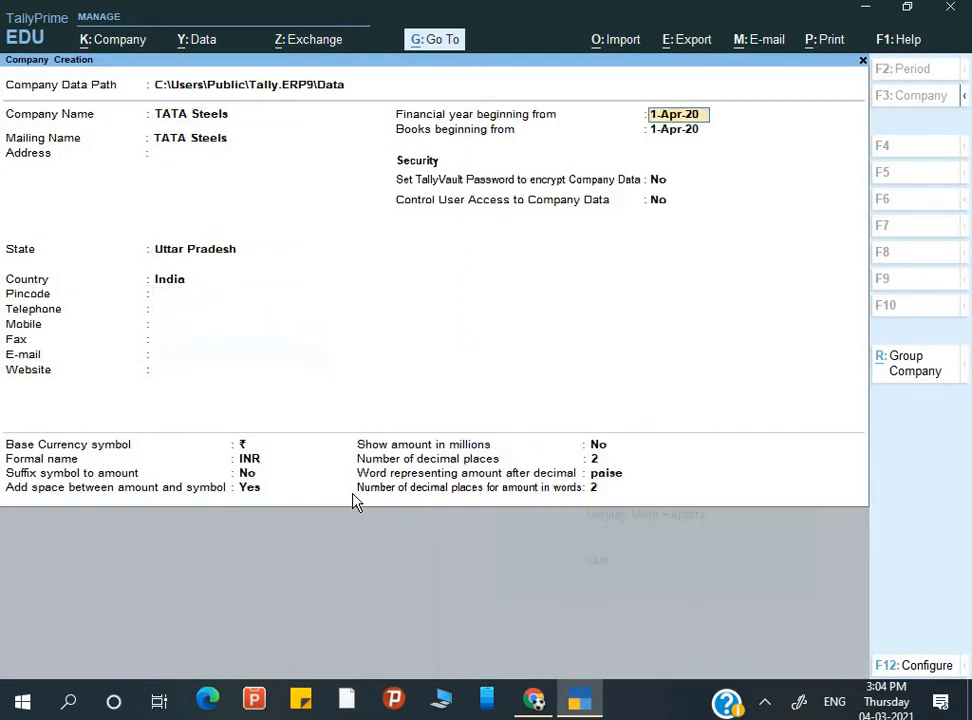
pyautogui.press('Return')
pyautogui.press('Return')
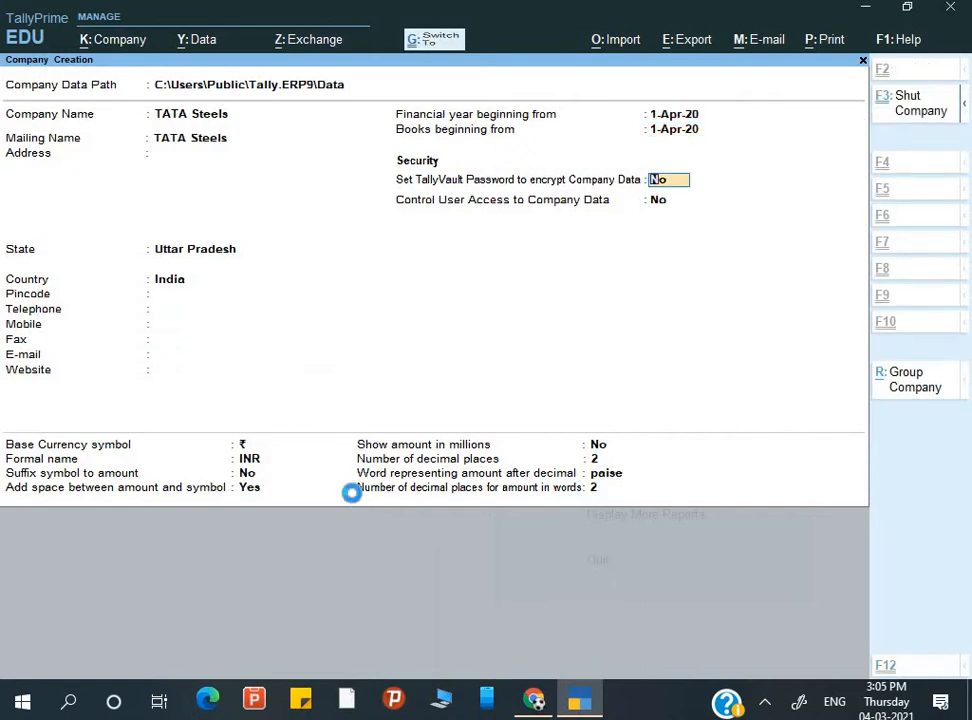
pyautogui.hotkey('ctrl', 'a')
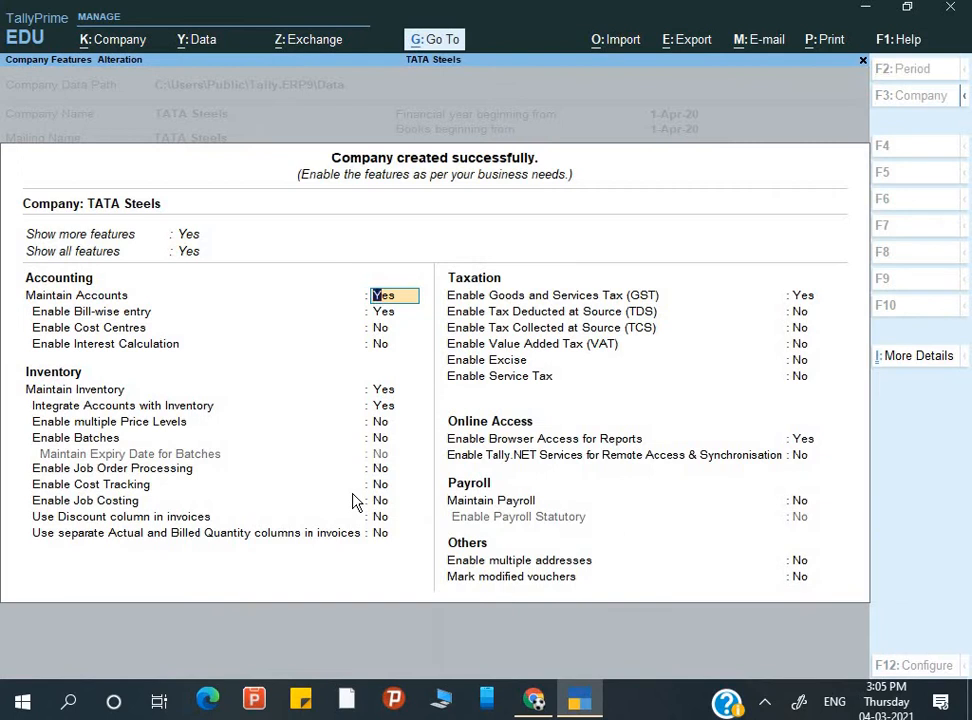
# - Enable GST for Uttar Pradesh, enter the company's GSTIN, and keep Monthly GSTR-1 periodicity
pyautogui.press('Return')
pyautogui.press('Return')
pyautogui.press('Return')
pyautogui.press('Return')
pyautogui.press('Return')
pyautogui.press('Return')
pyautogui.press('Return')
pyautogui.press('Return')
pyautogui.press('Return')
pyautogui.press('Return')
pyautogui.press('Return')
pyautogui.press('Return')
pyautogui.press('Return')
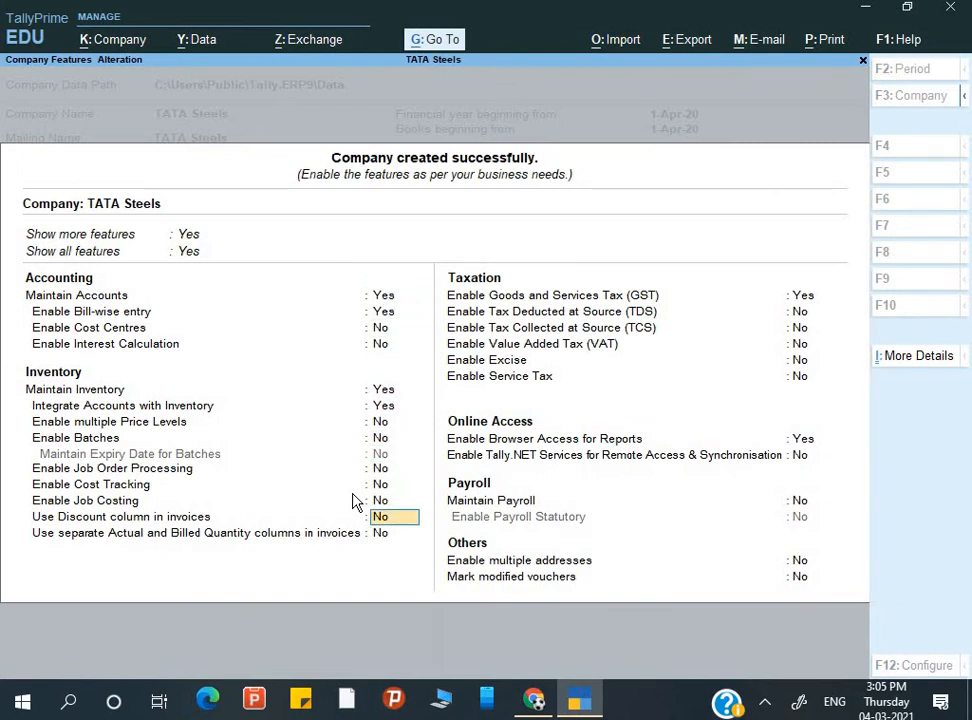
pyautogui.press('Return')
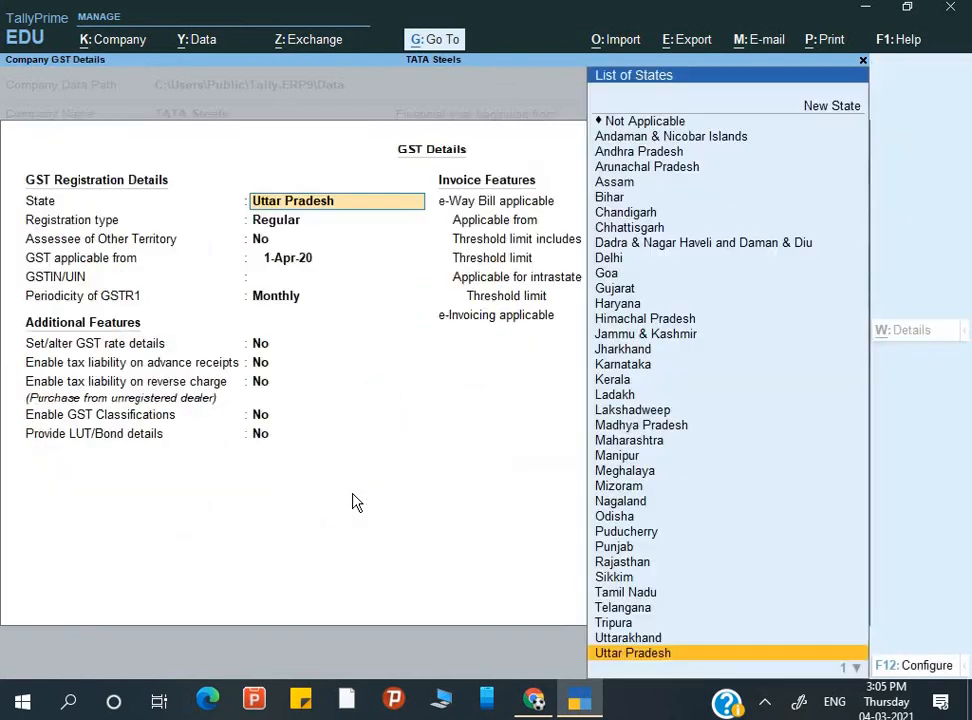
pyautogui.press('Return')
pyautogui.press('Return')
pyautogui.press('Return')
pyautogui.press('Return')
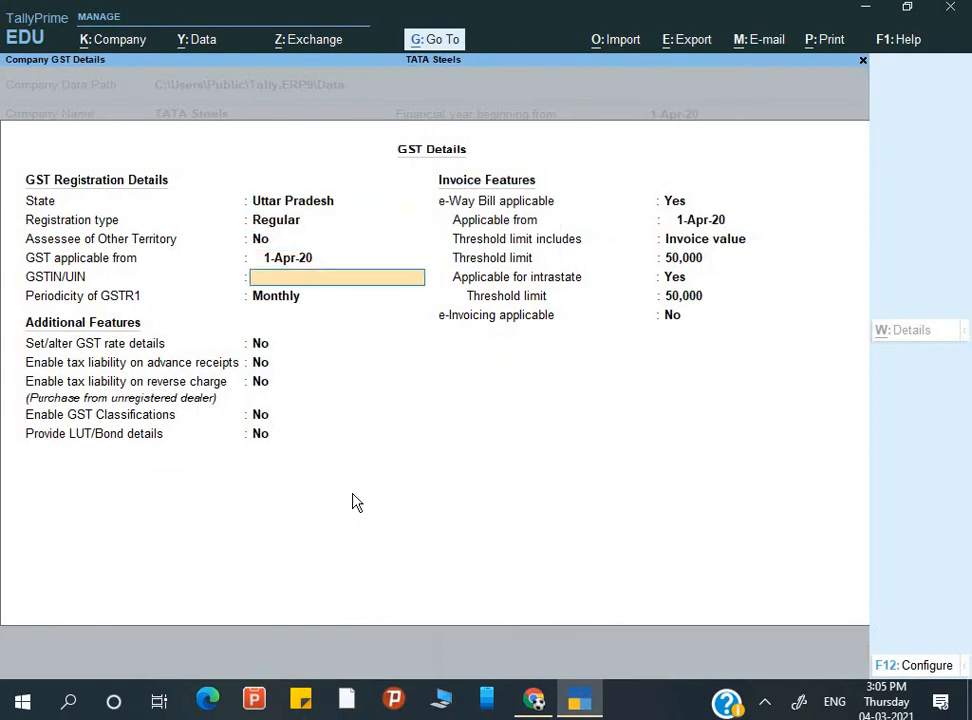
pyautogui.press('Return')
pyautogui.press('Return')
pyautogui.press('Up')
pyautogui.press('Up')
pyautogui.press('Return')
pyautogui.press('Return')
pyautogui.press('Up')
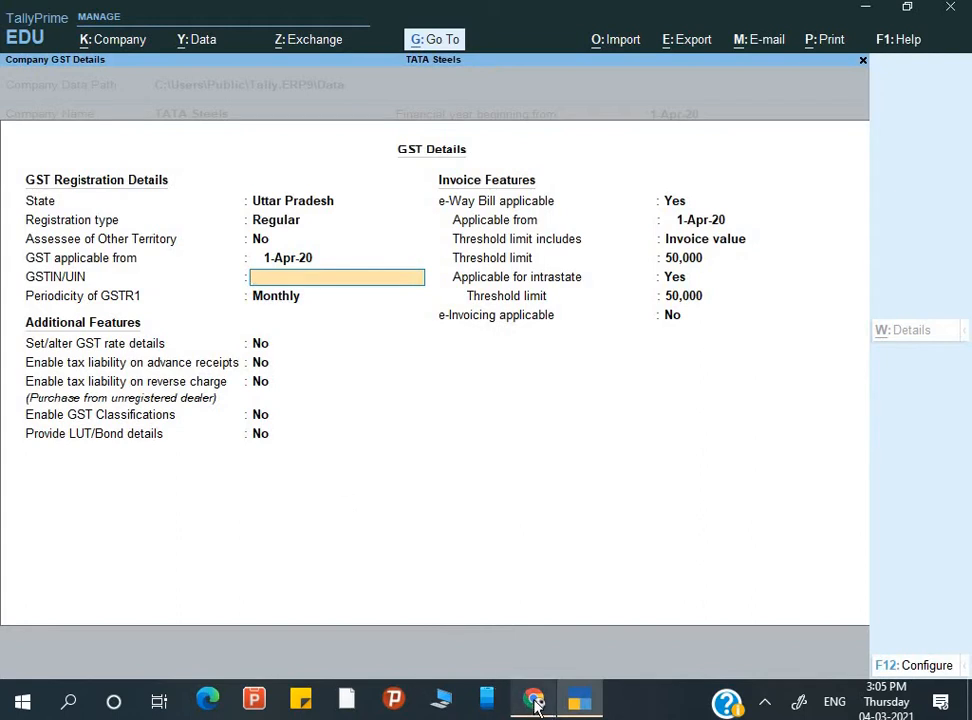
pyautogui.moveTo(527, 690)
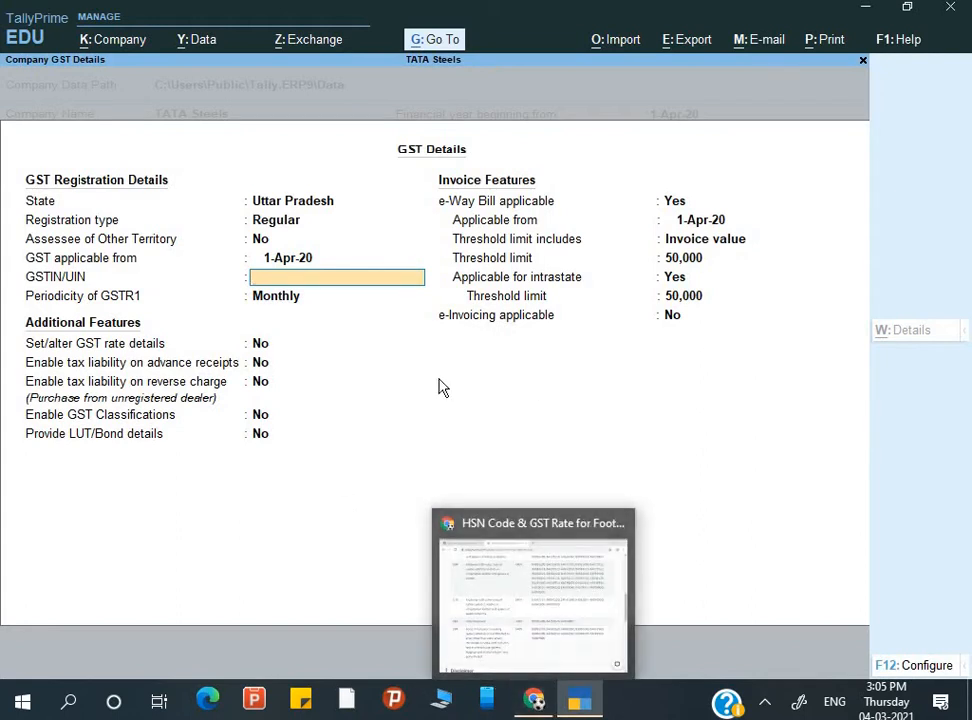
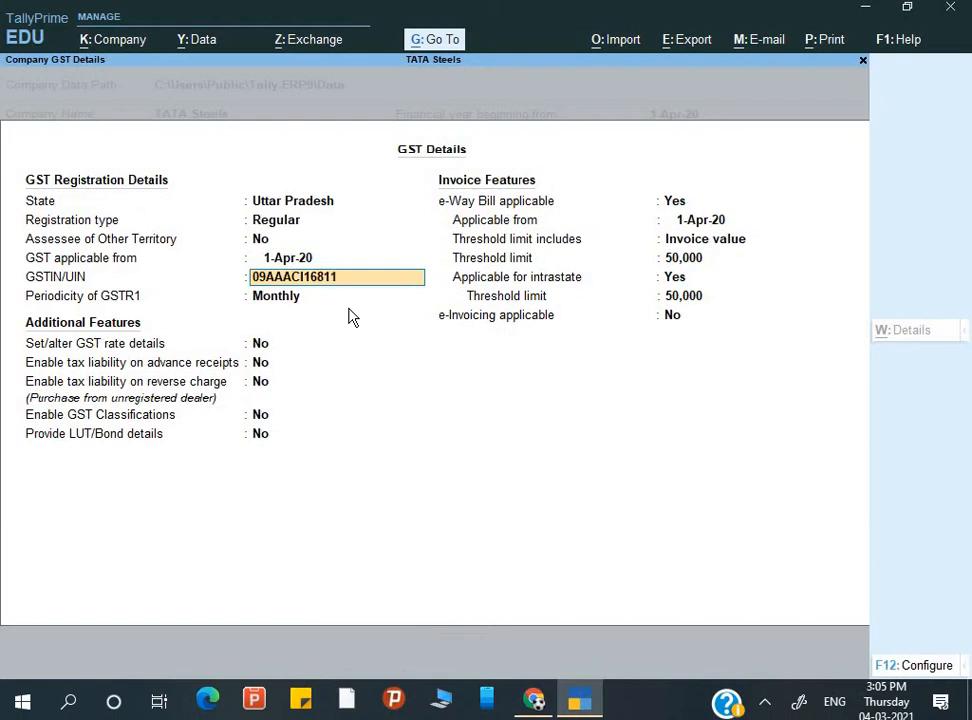
pyautogui.press('Return')
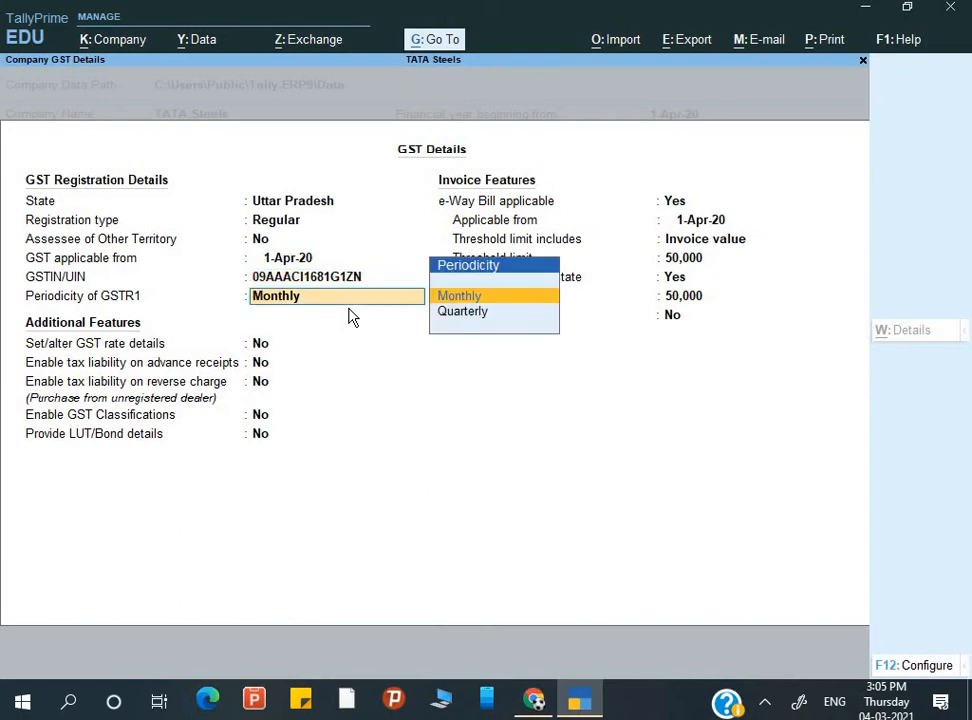
pyautogui.press('Return')
pyautogui.press('Return')
pyautogui.press('Return')
pyautogui.press('Return')
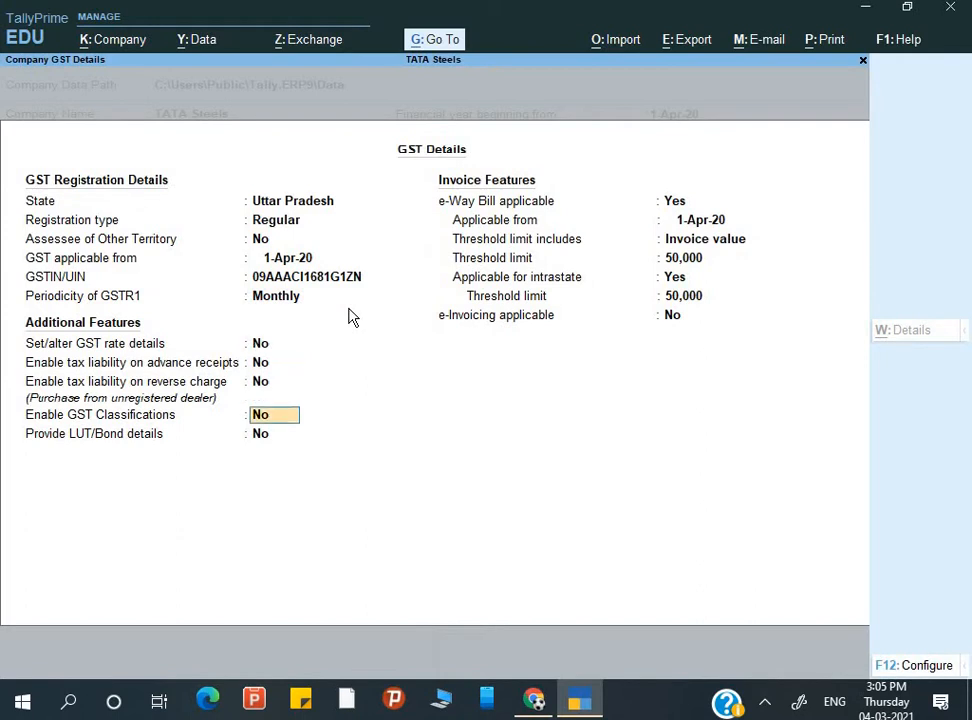
pyautogui.hotkey('ctrl', 'a')
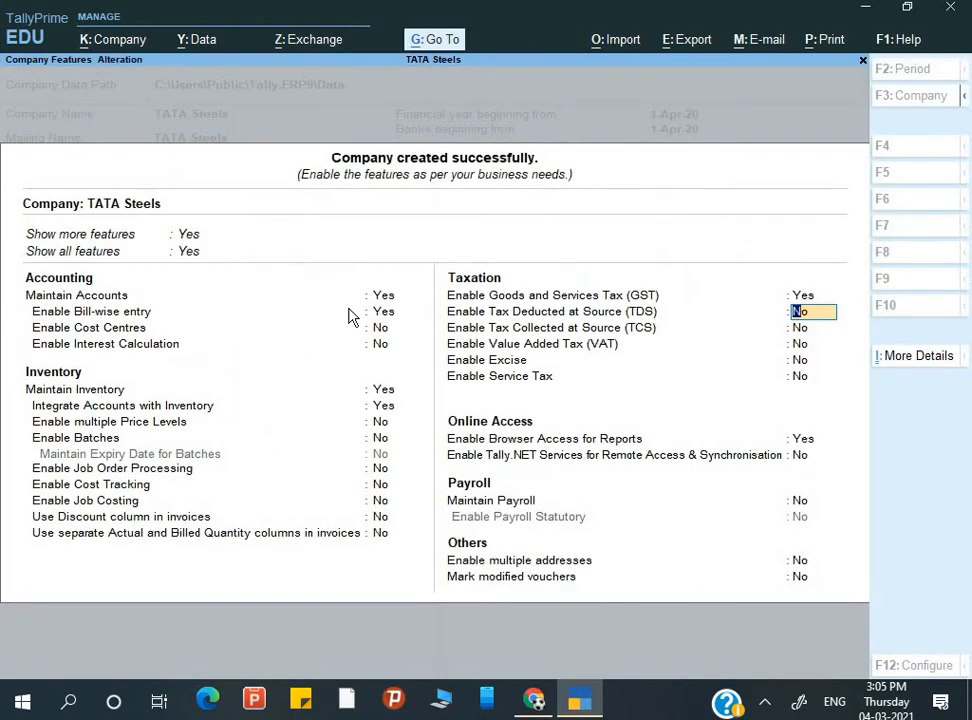
# - Reopen the GST details and set 'Set/alter GST rate details' to Yes
pyautogui.press('Up')
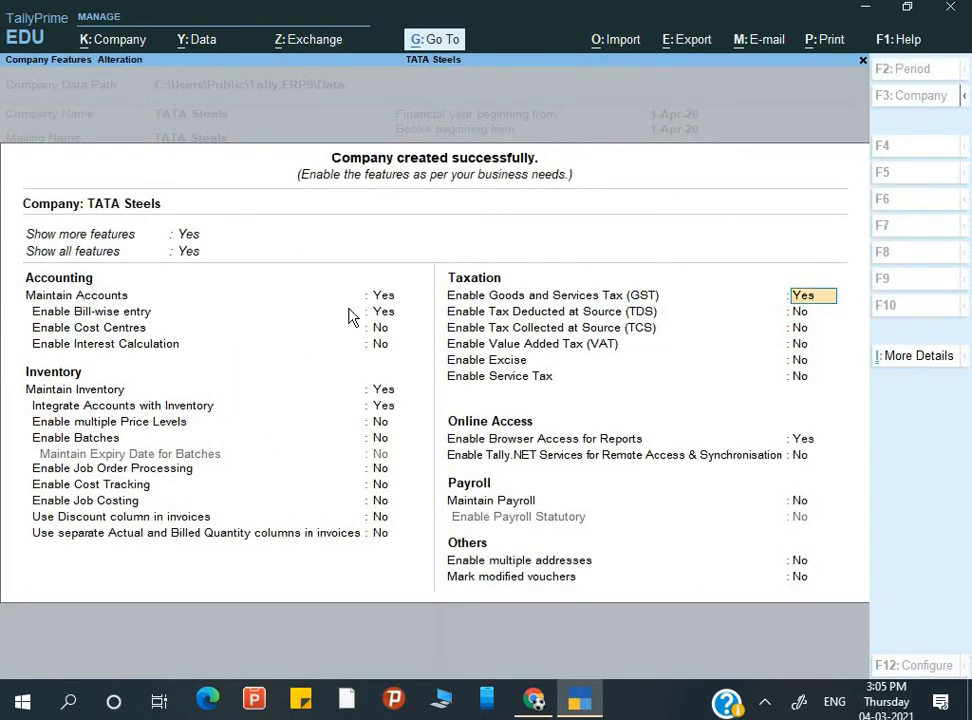
pyautogui.press('Return')
pyautogui.press('Return')
pyautogui.press('Return')
pyautogui.press('Return')
pyautogui.press('Return')
pyautogui.press('Return')
pyautogui.press('Return')
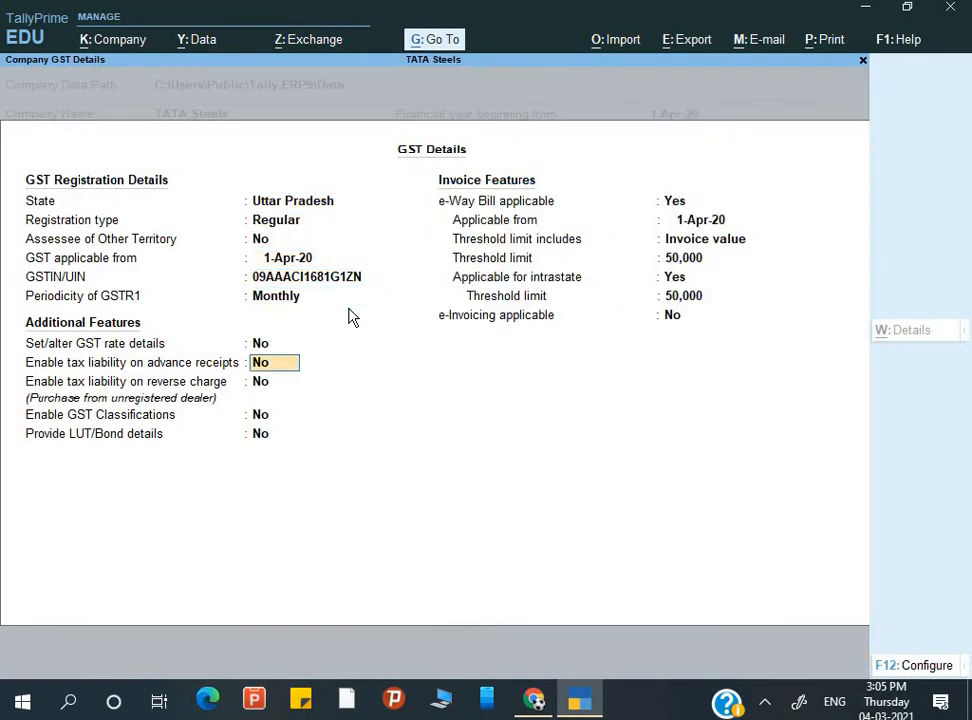
pyautogui.press('Up')
pyautogui.write('y')
pyautogui.press('Return')
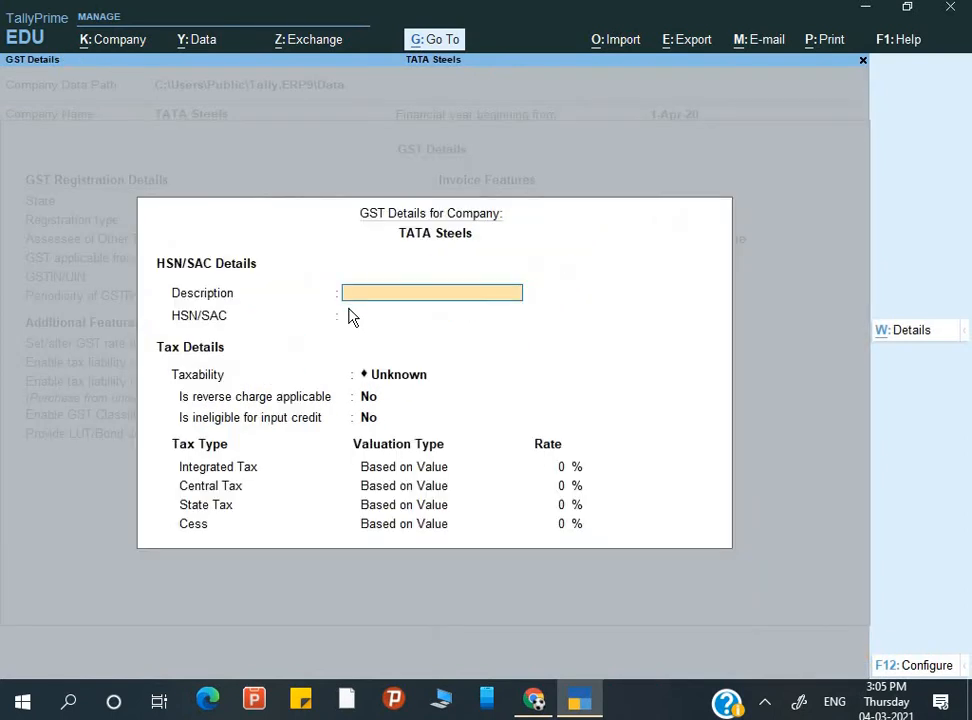
# - Enter 'Steel' as the GST rate description, then bring up the HSN rate page in Chrome
pyautogui.write('STee')
pyautogui.press('BackSpace')
pyautogui.press('BackSpace')
pyautogui.press('BackSpace')
pyautogui.write('eel')
pyautogui.press('Return')
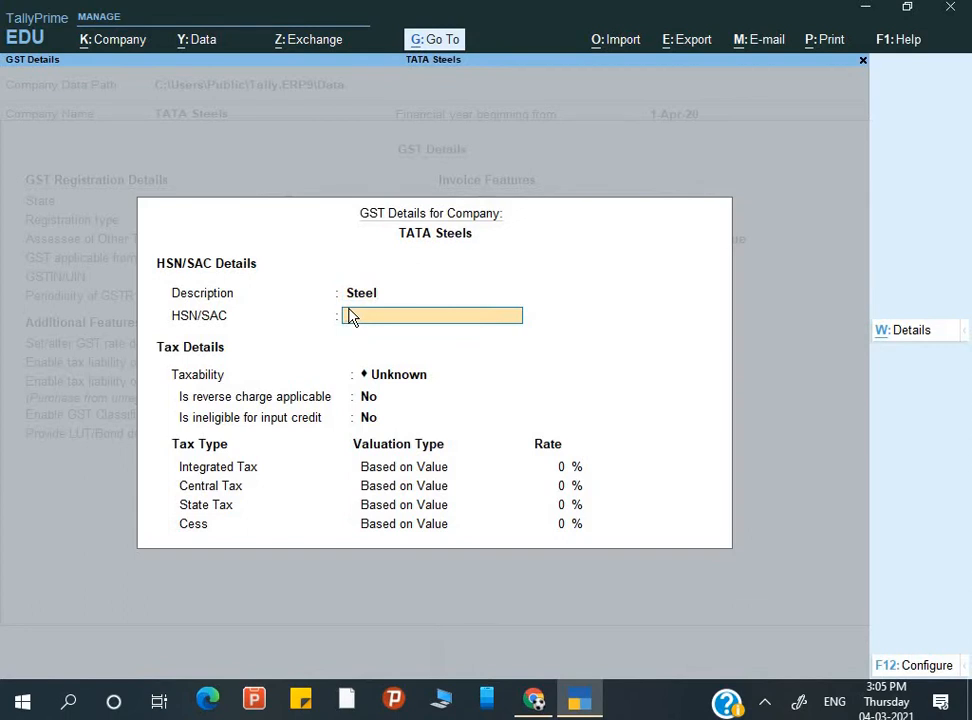
pyautogui.click(533, 700)
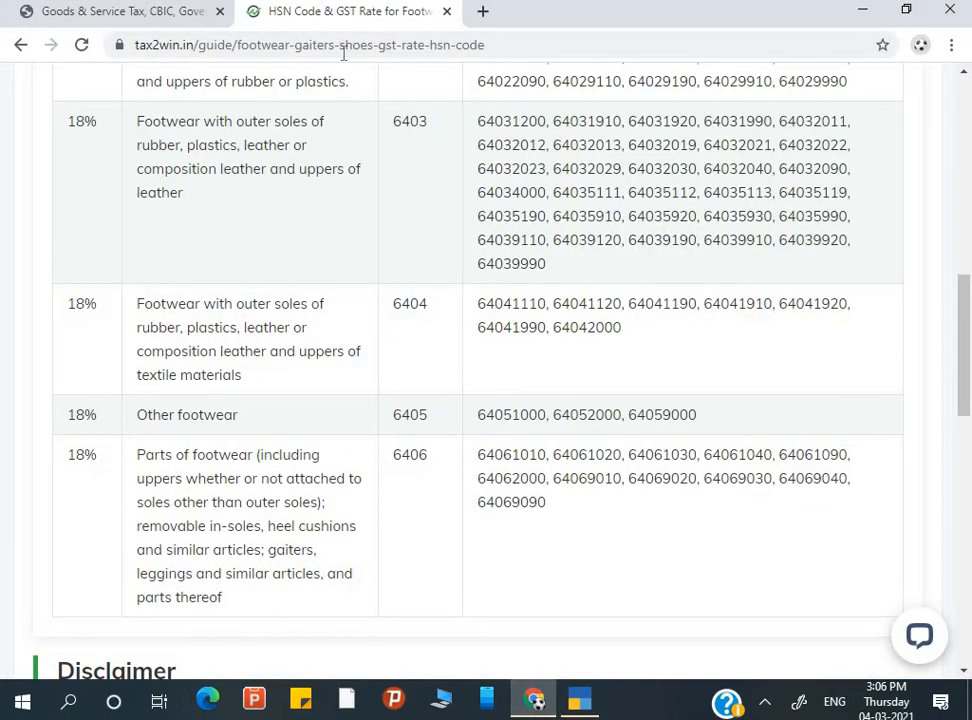
# - Search 'GST rate on steel' from Chrome's address bar
pyautogui.click(200, 45)
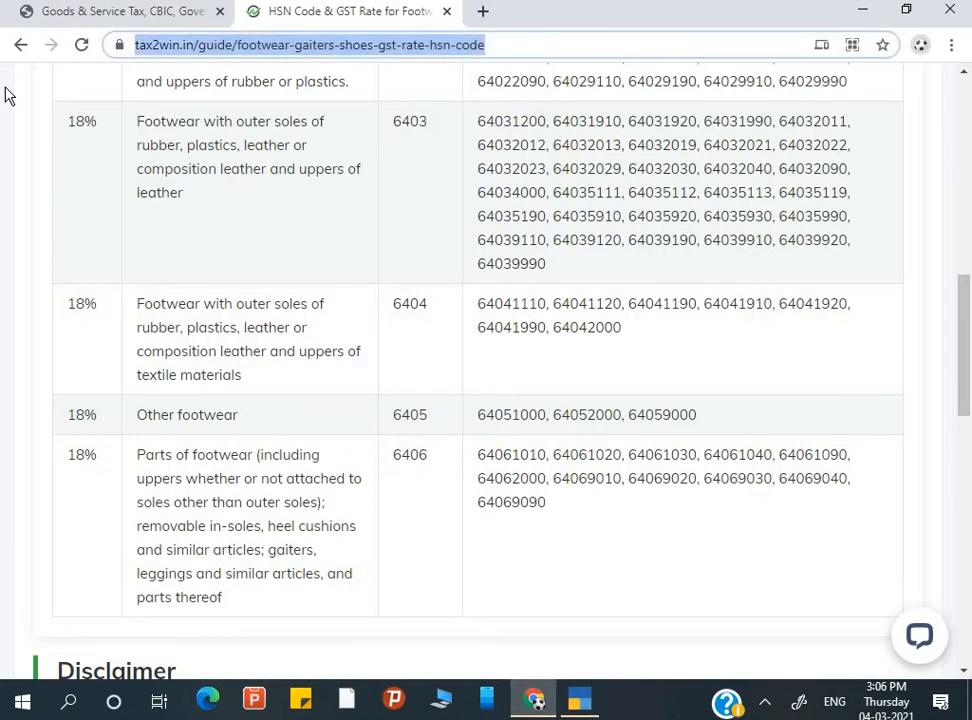
pyautogui.write('GST rate')
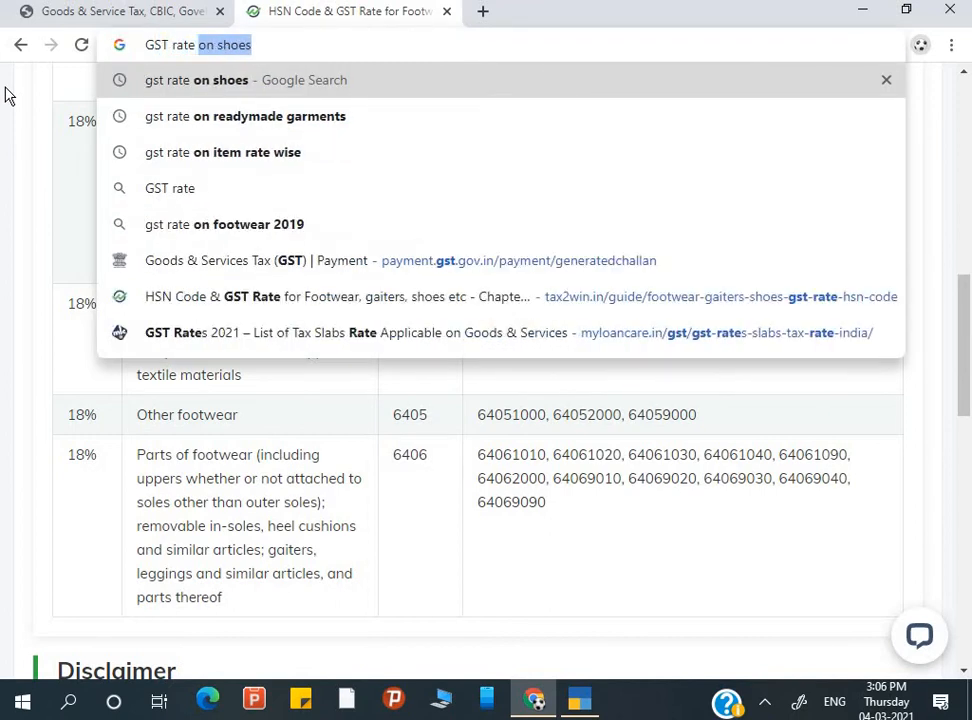
pyautogui.write(' on steel')
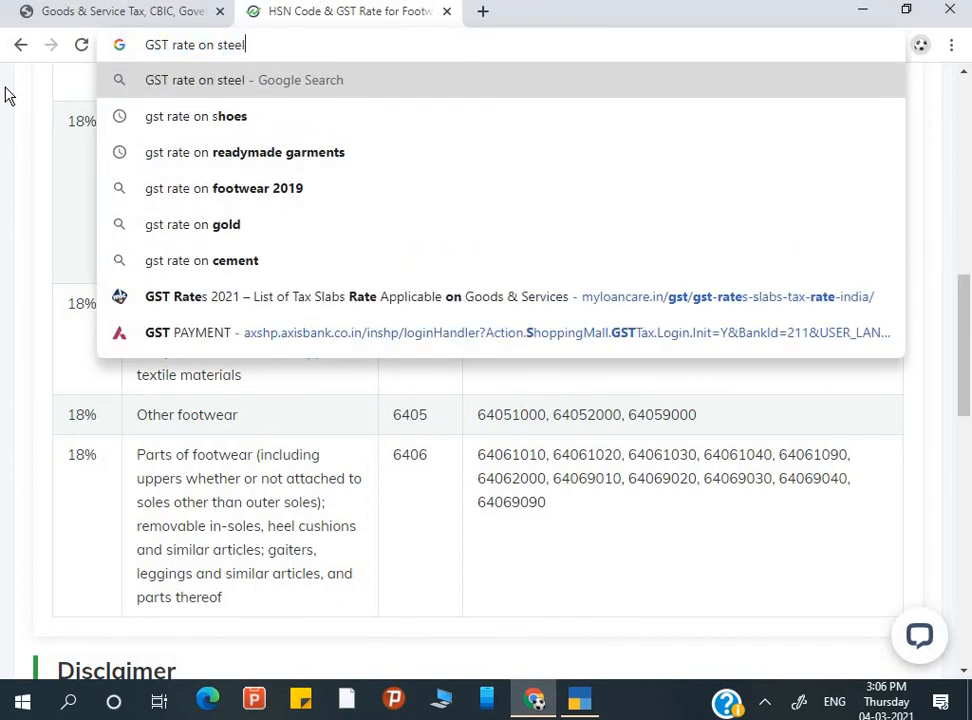
pyautogui.press('Return')
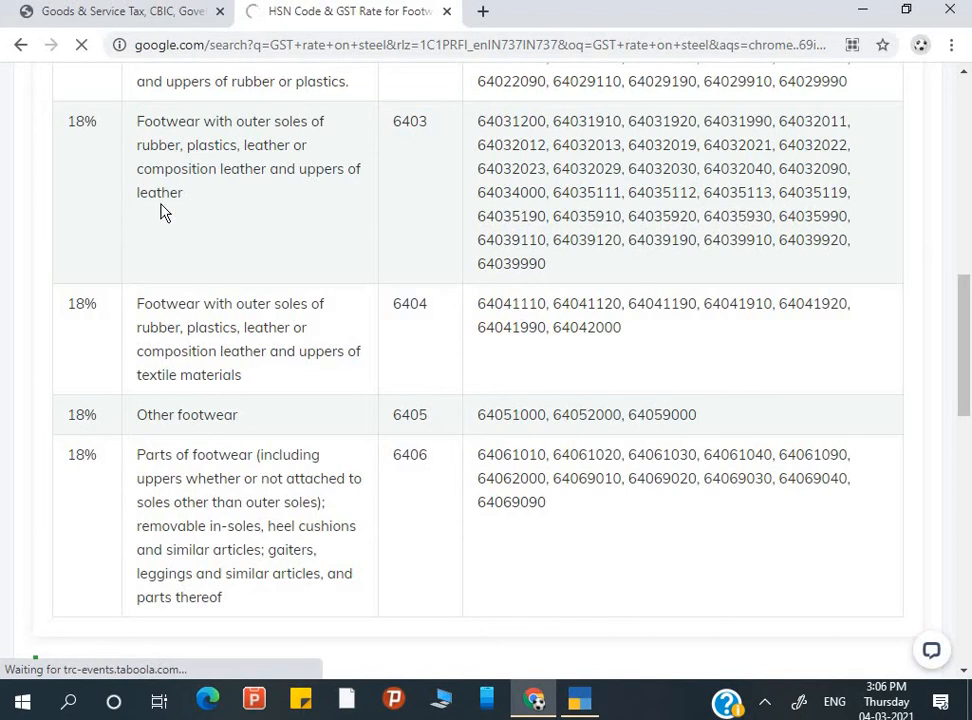
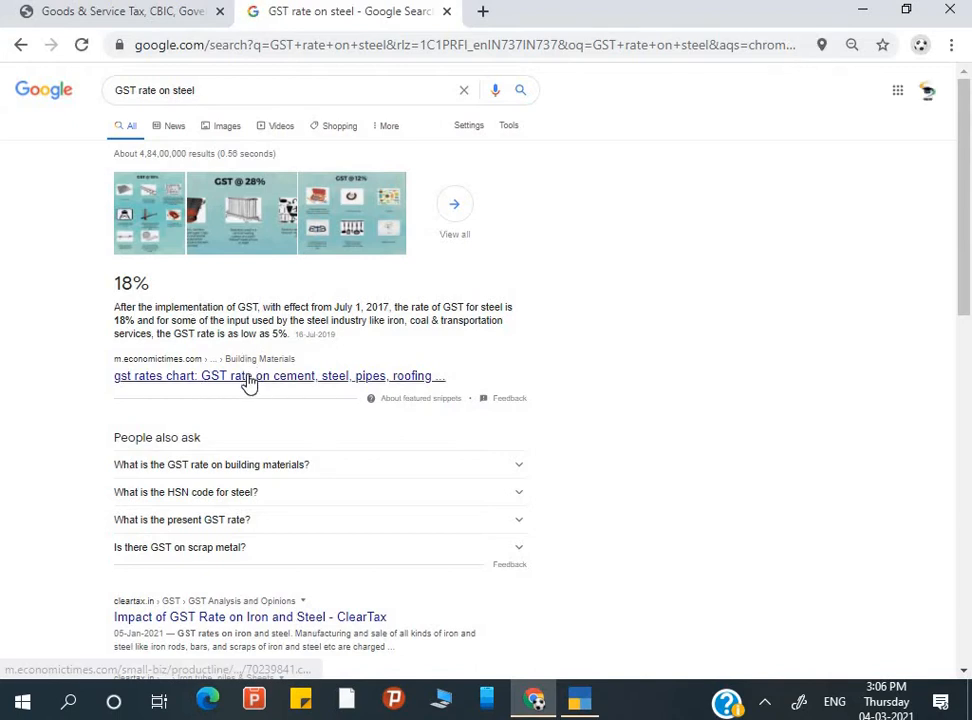
# - Read the GST rates article for steel, checking it against TallyPrime's GST details
pyautogui.click(248, 378)
pyautogui.hotkey('alt', 'Tab')
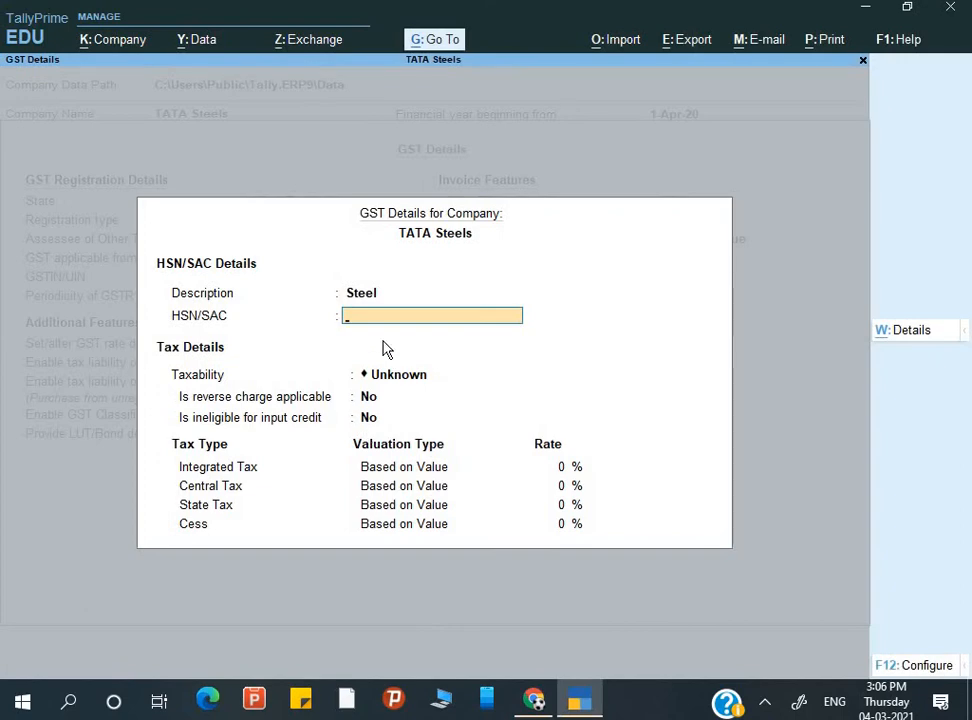
pyautogui.hotkey('alt', 'Tab')
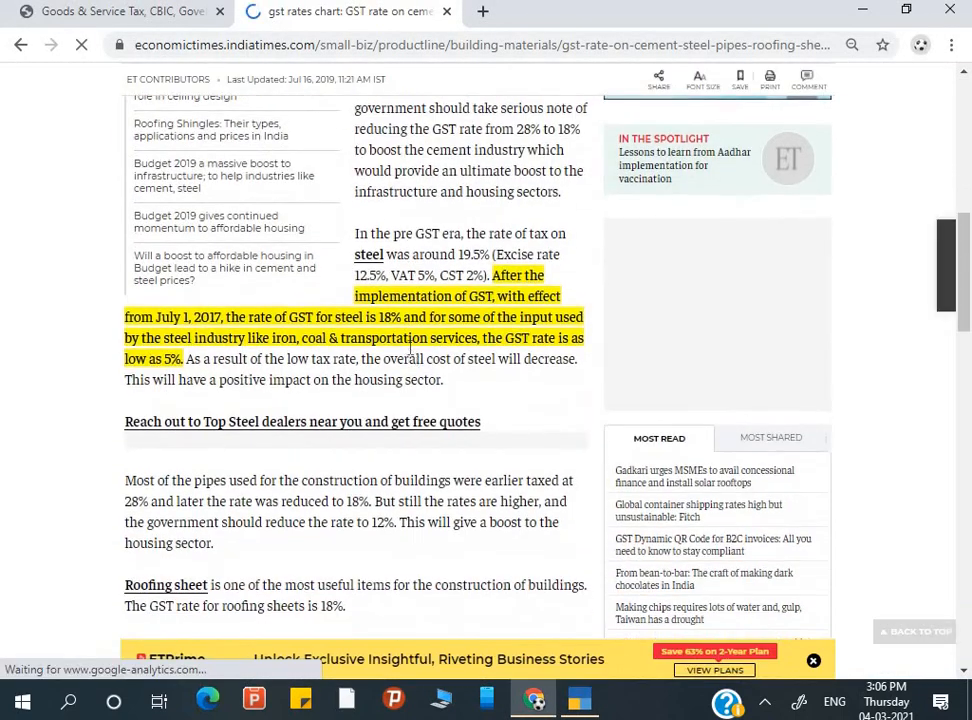
pyautogui.scroll(4, 410, 348)
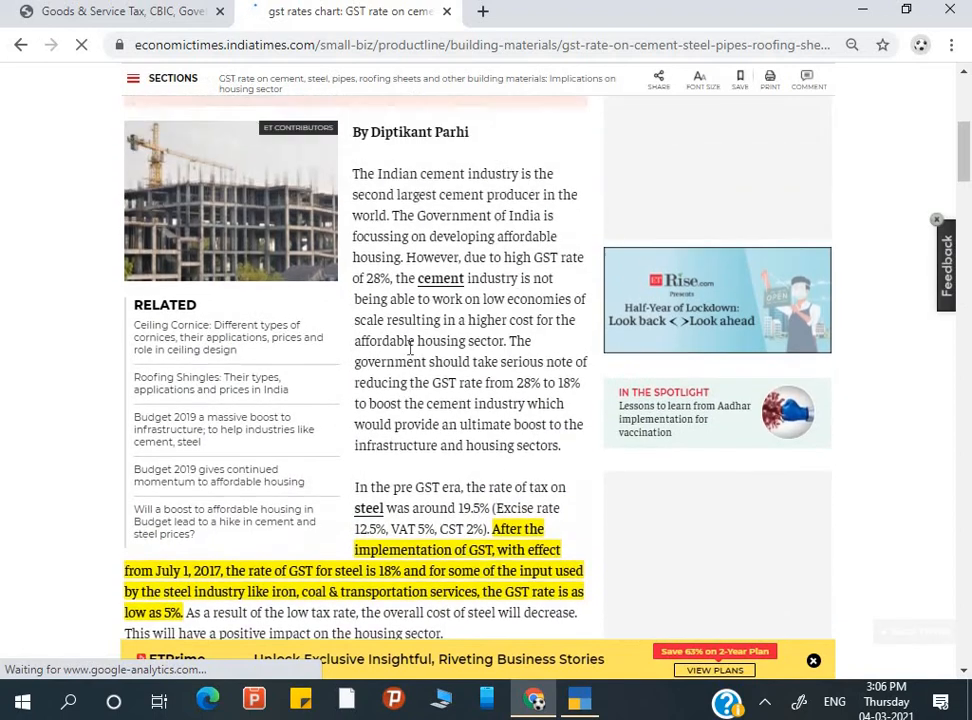
pyautogui.scroll(5, 410, 348)
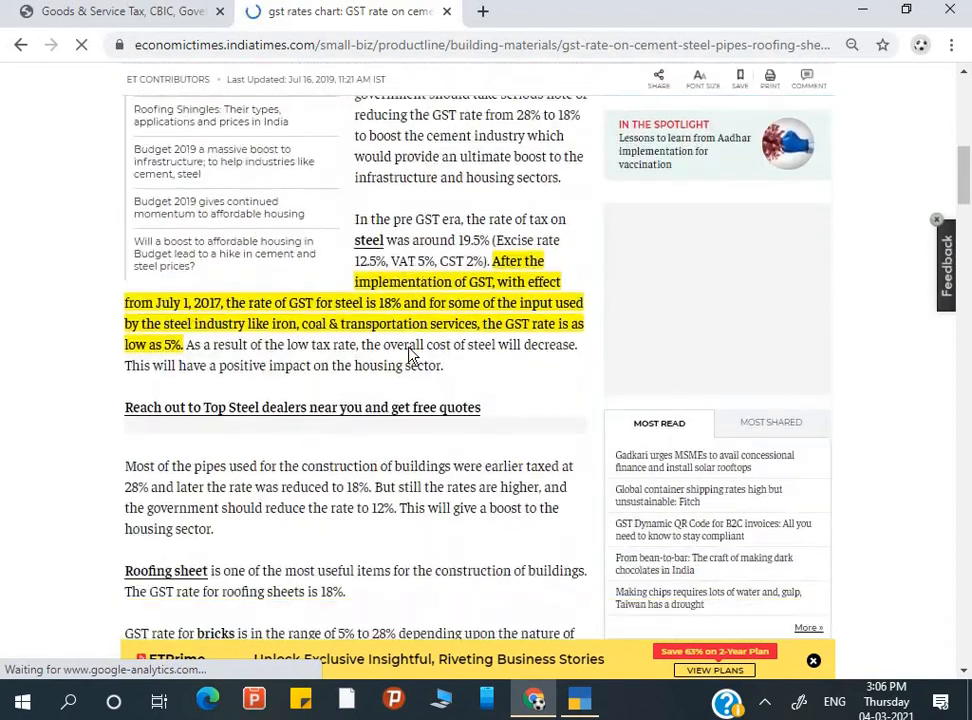
pyautogui.scroll(-3, 413, 356)
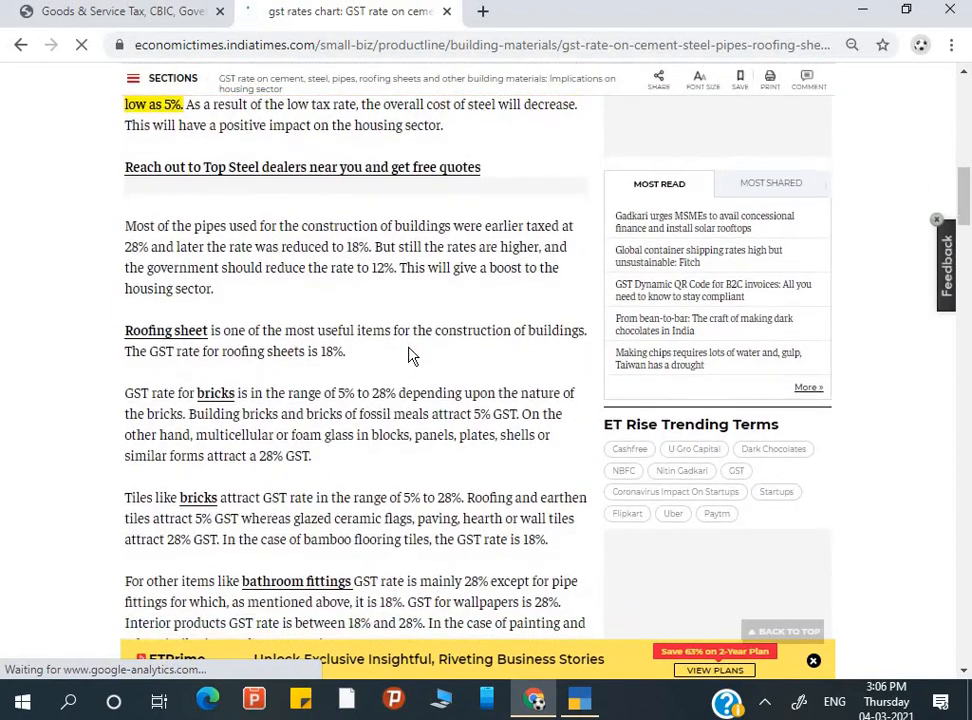
pyautogui.scroll(-1, 413, 356)
pyautogui.scroll(10, 411, 348)
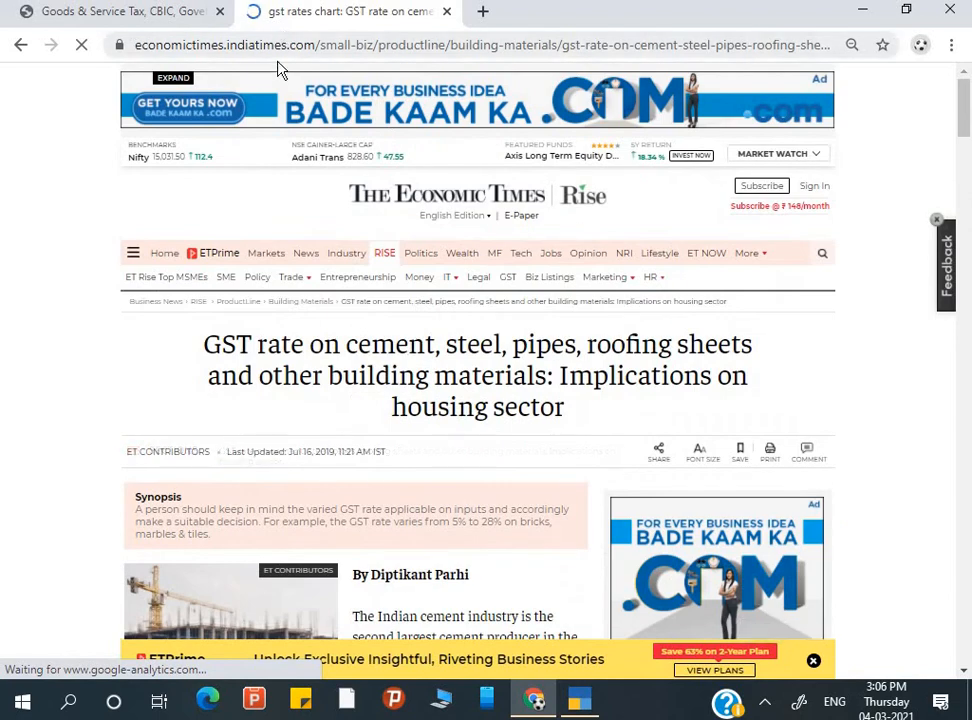
# - Search 'HSN code of steel' in Chrome to confirm 7213 at 18%, then return to TallyPrime
pyautogui.click(250, 45)
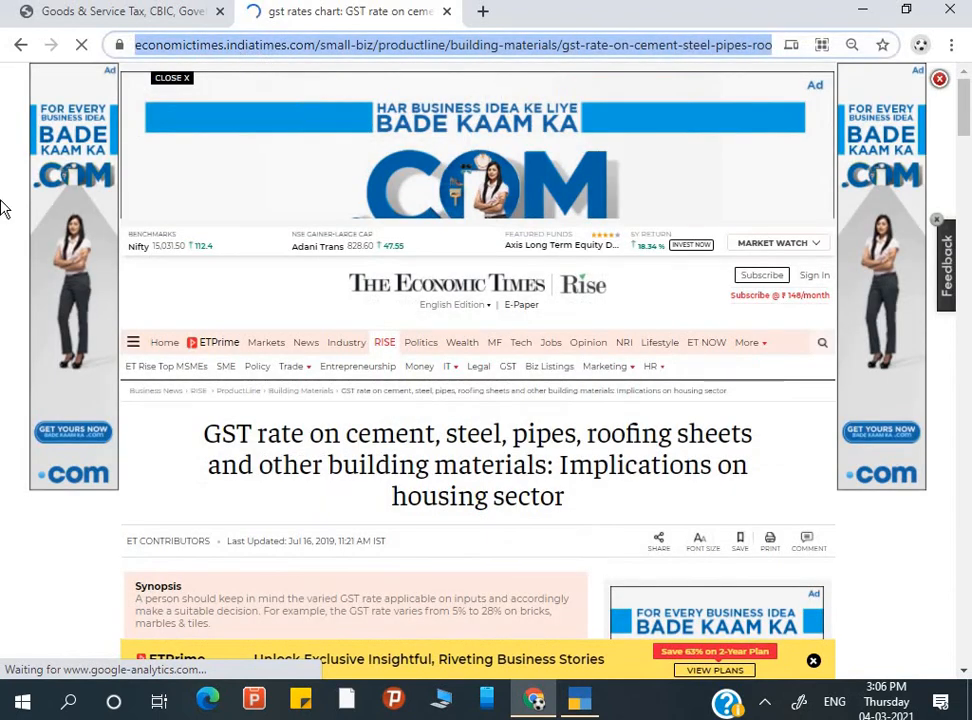
pyautogui.write('HSN c')
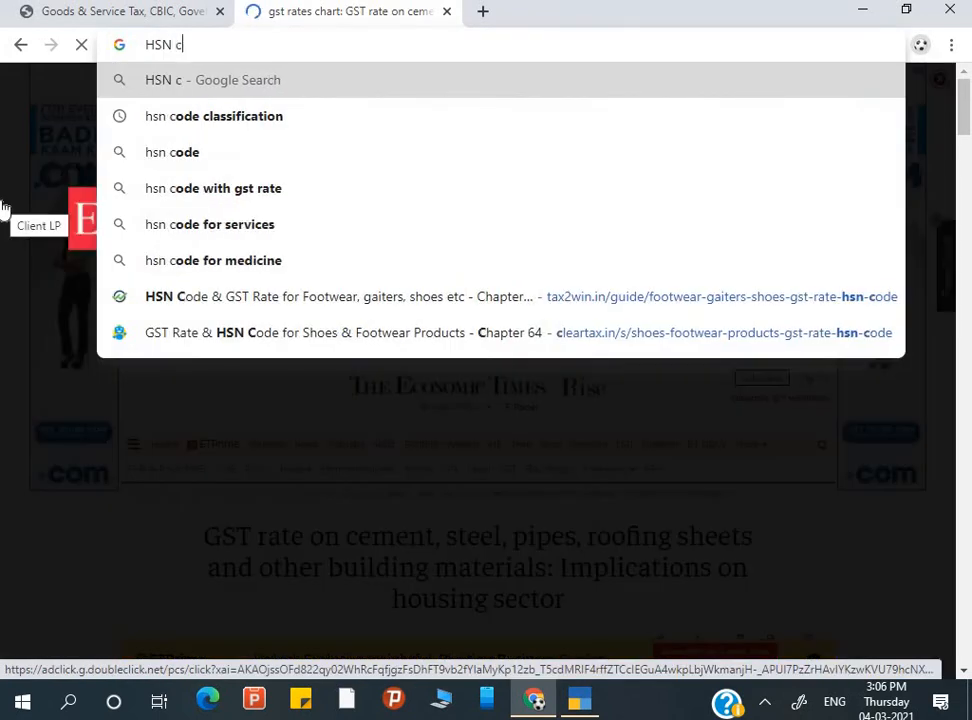
pyautogui.write('ode of ')
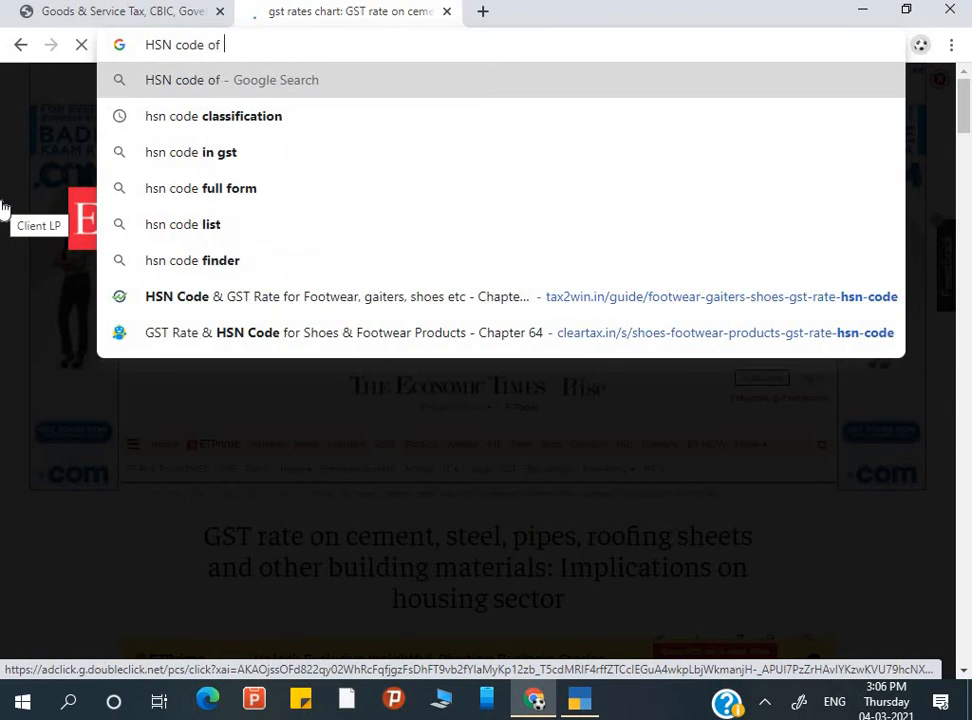
pyautogui.write('steel')
pyautogui.press('Return')
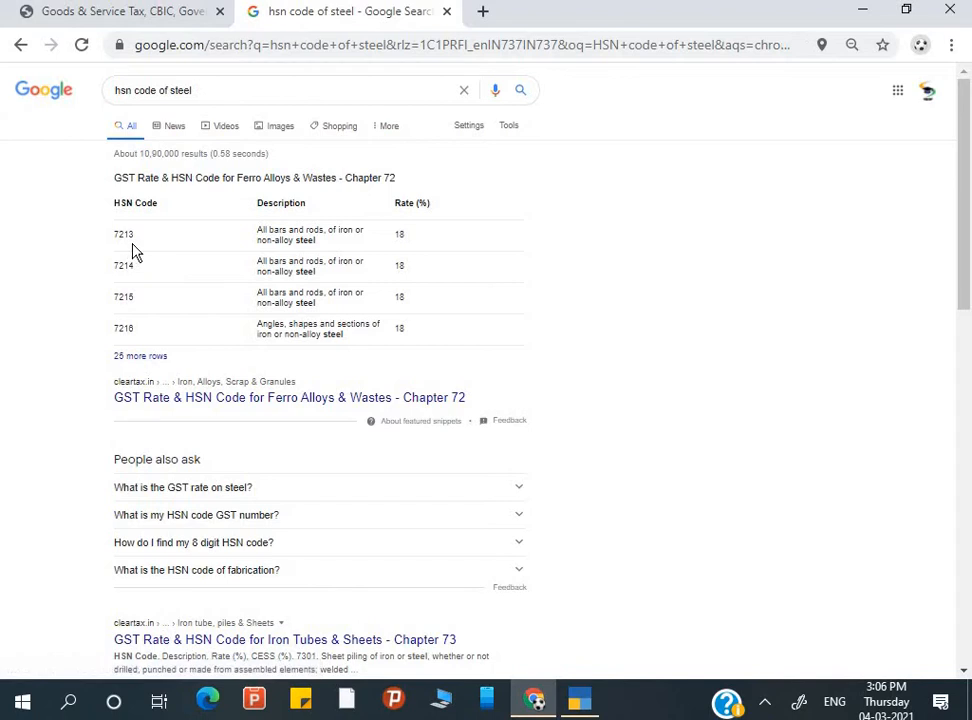
pyautogui.hotkey('alt', 'Tab')
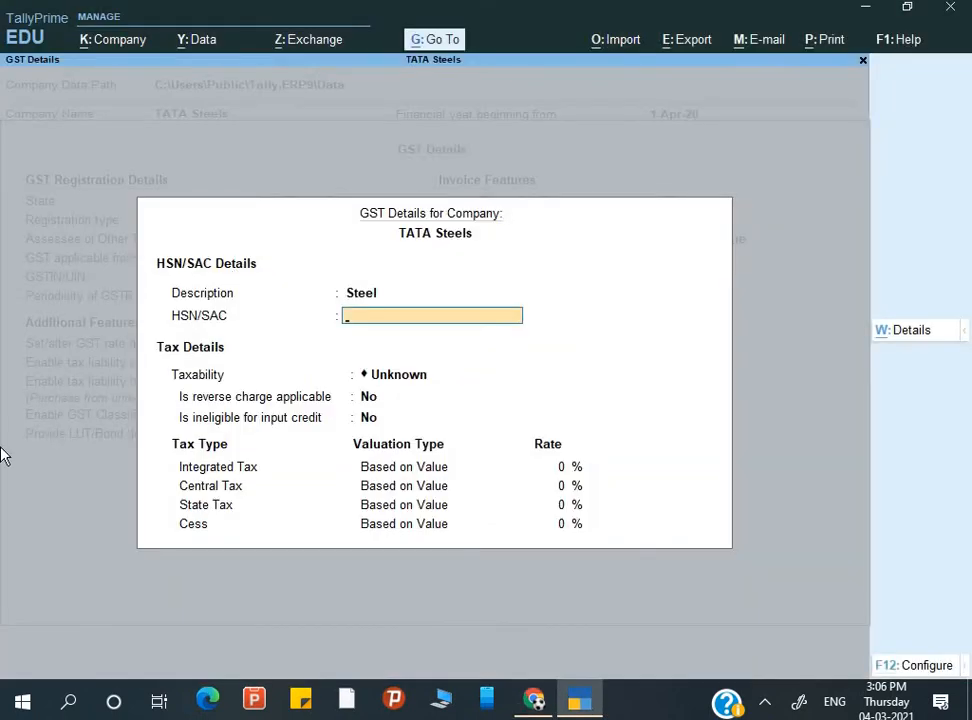
# - Set the steel rate details to HSN 7213, Taxable, with 18% integrated tax
pyautogui.write('7213')
pyautogui.press('Return')
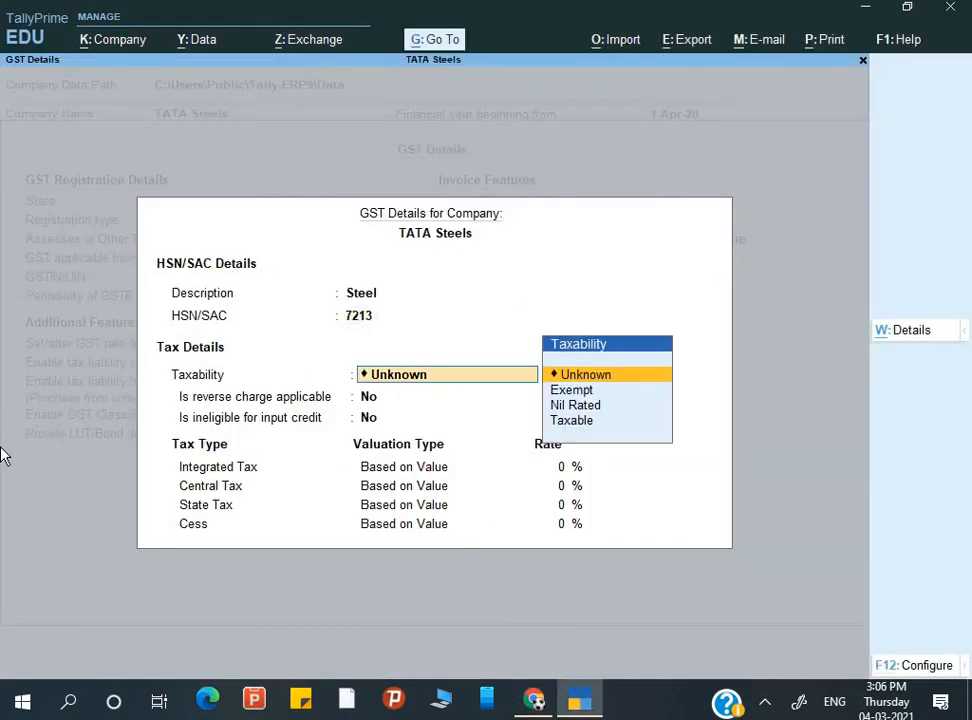
pyautogui.press('Down')
pyautogui.press('Down')
pyautogui.press('Down')
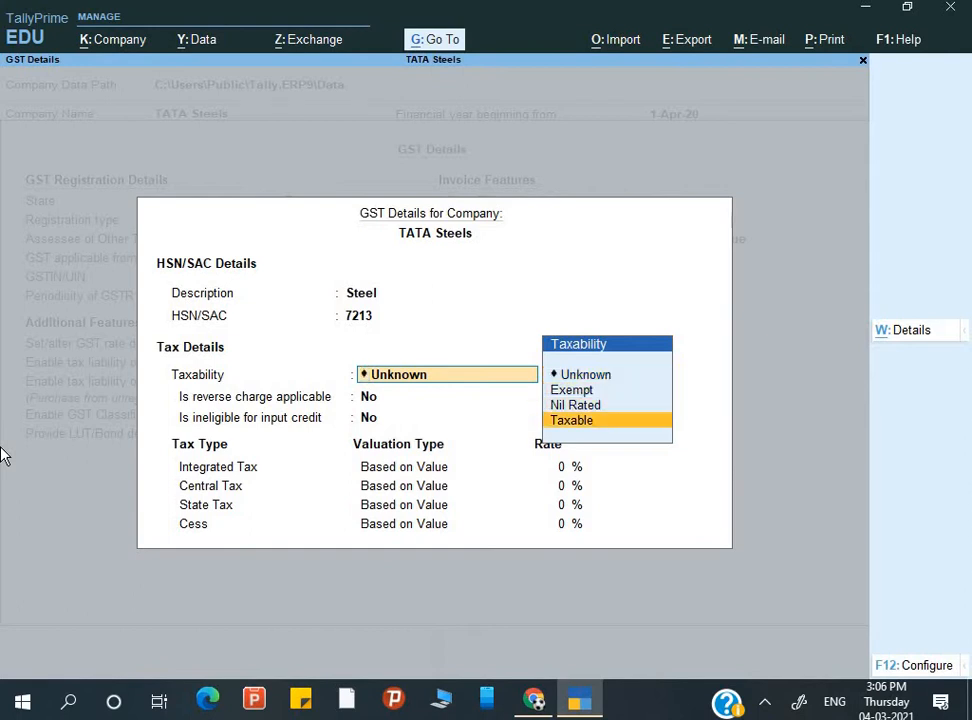
pyautogui.press('Return')
pyautogui.press('Return')
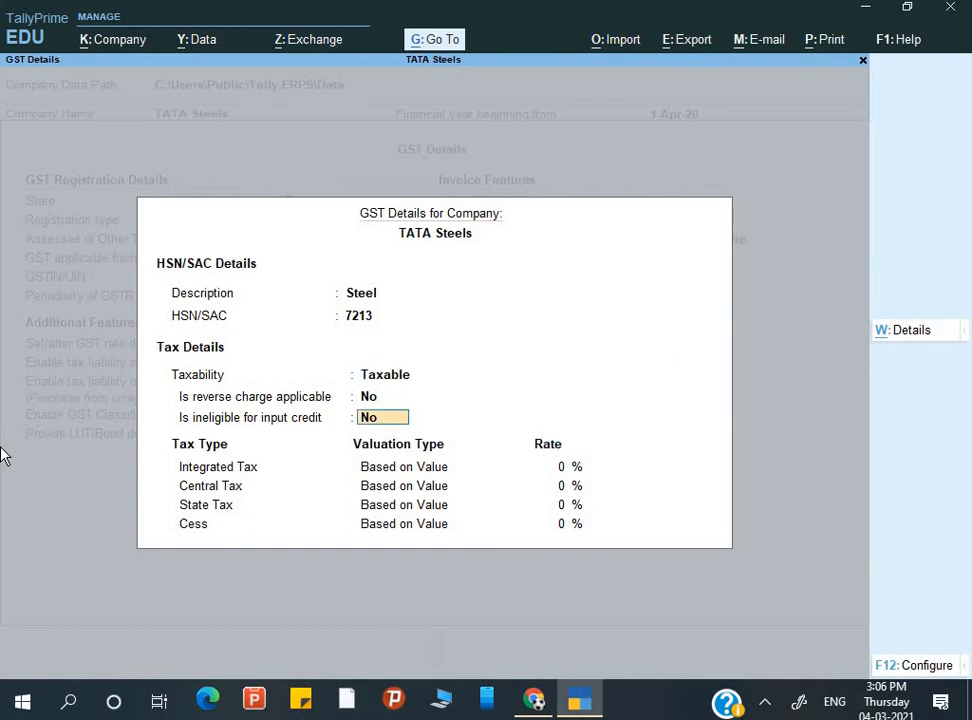
pyautogui.press('Return')
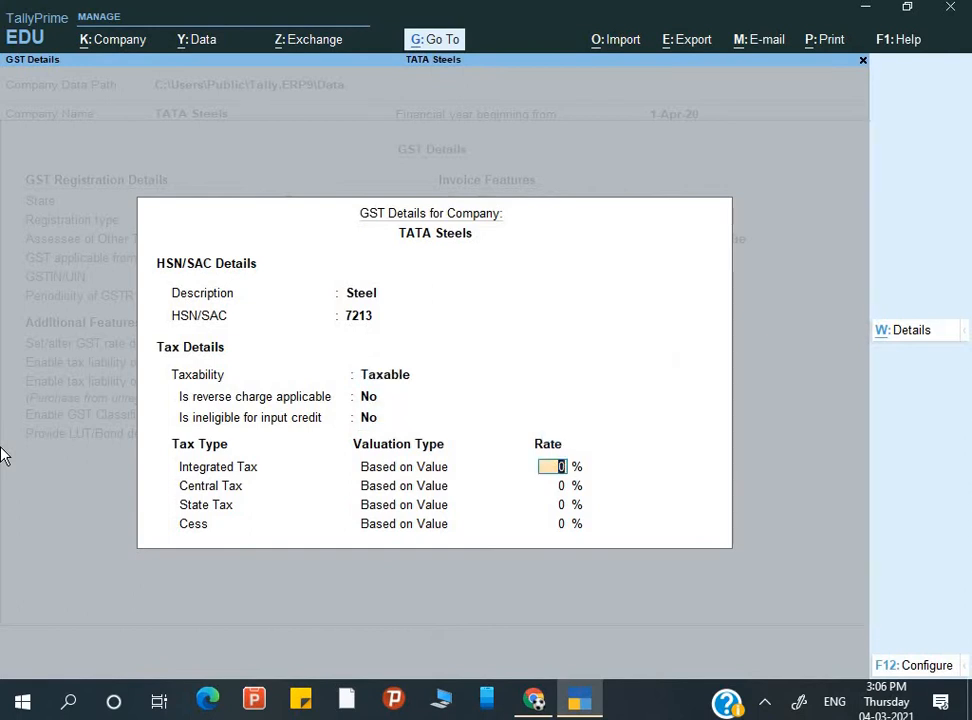
pyautogui.write('18')
pyautogui.press('Return')
pyautogui.press('Return')
pyautogui.press('Return')
pyautogui.press('Return')
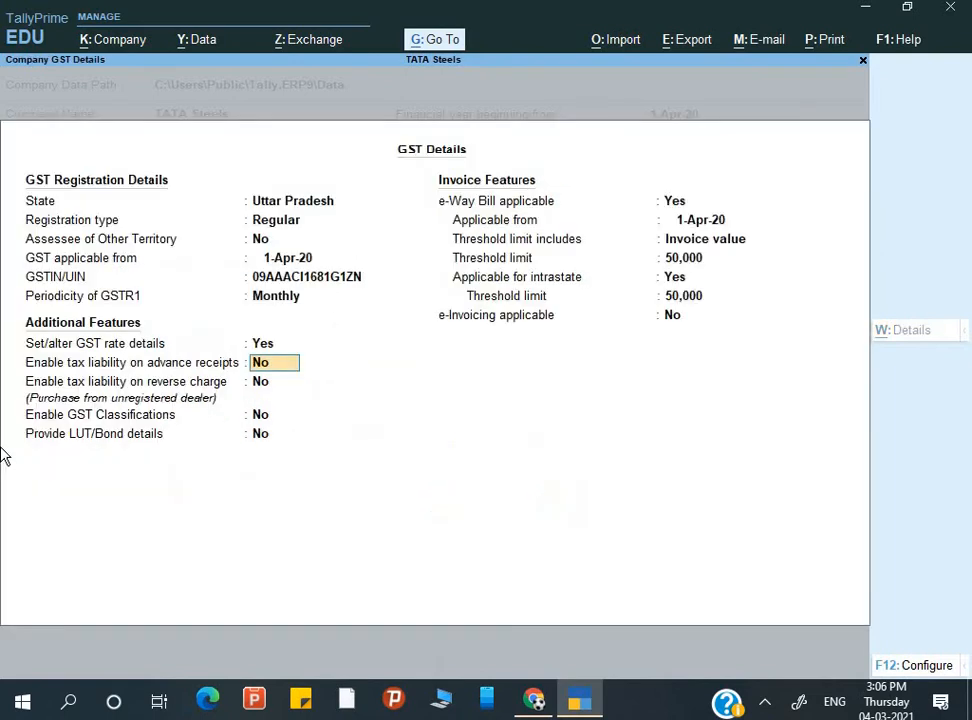
pyautogui.press('Return')
# - Save the GST details and company features, returning to the Gateway of Tally
pyautogui.press('ctrl')
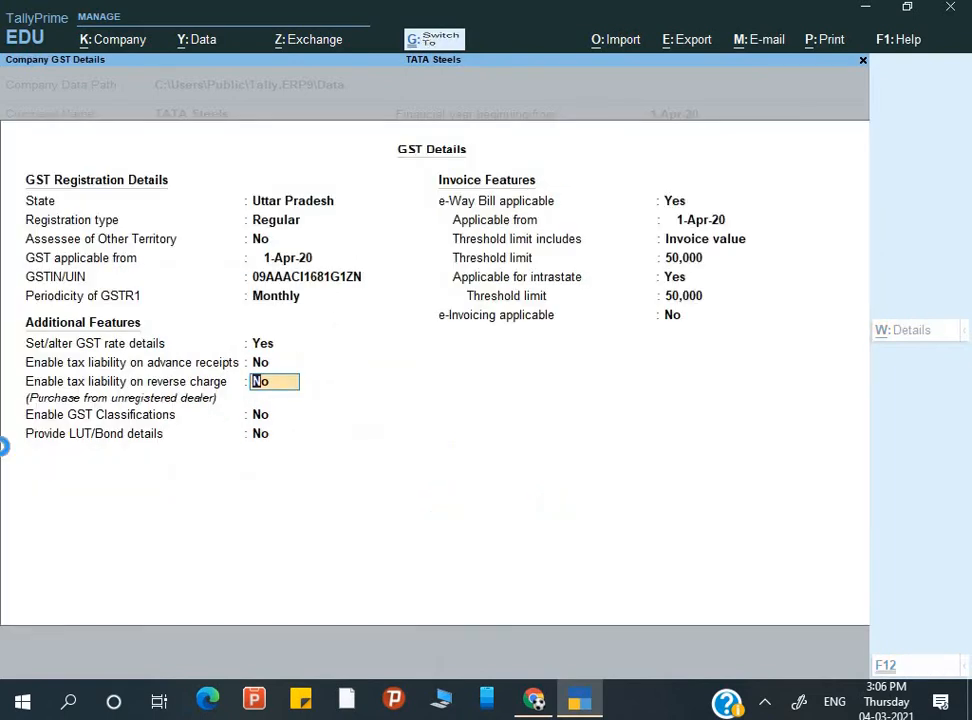
pyautogui.hotkey('ctrl', 'a')
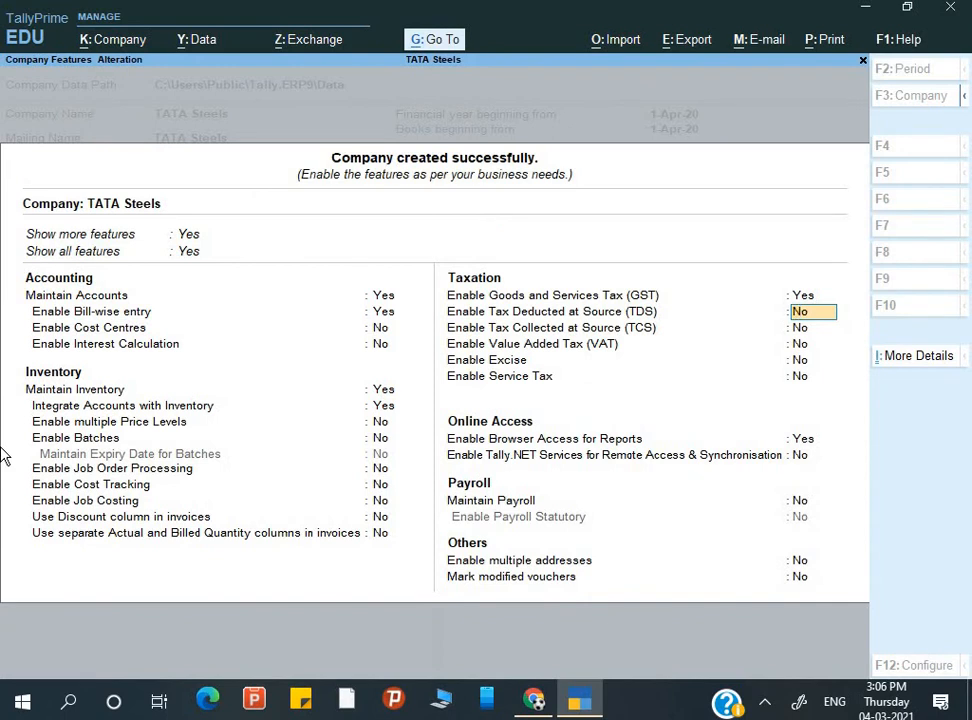
pyautogui.press('ctrl')
pyautogui.hotkey('ctrl', 'a')
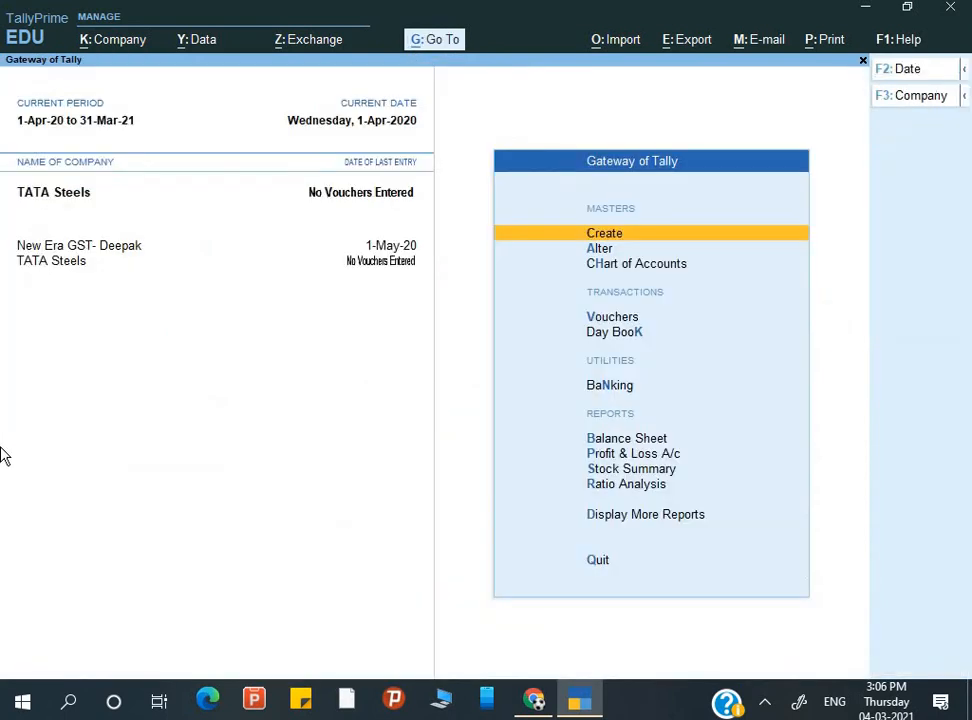
# - Start a new voucher with Cash as the party and Regular registration type
pyautogui.press('Down')
pyautogui.press('Down')
pyautogui.press('Down')
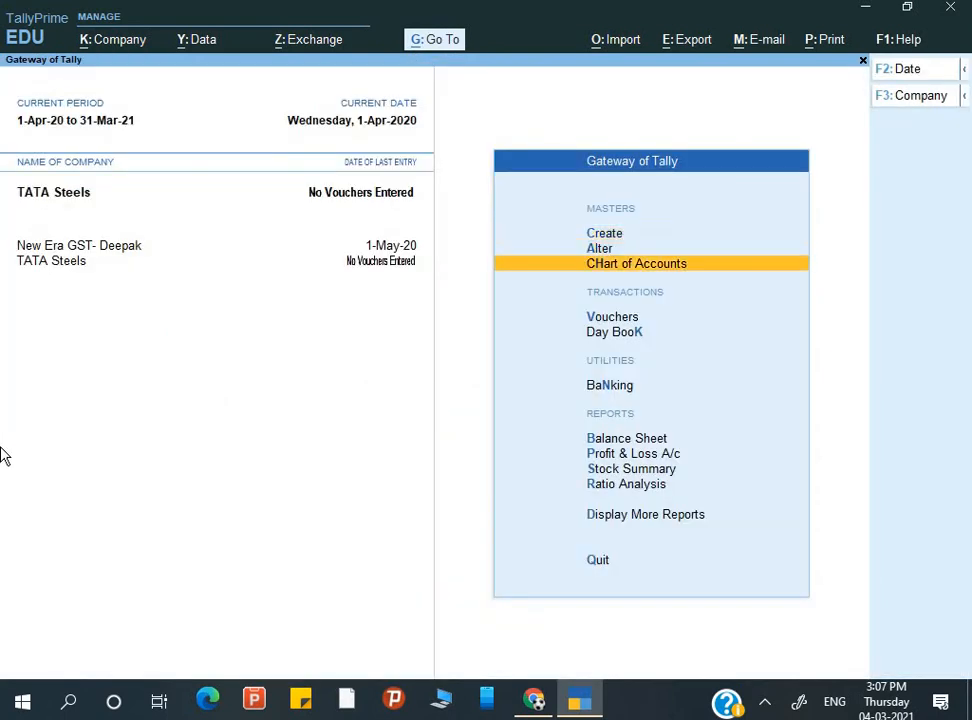
pyautogui.press('Return')
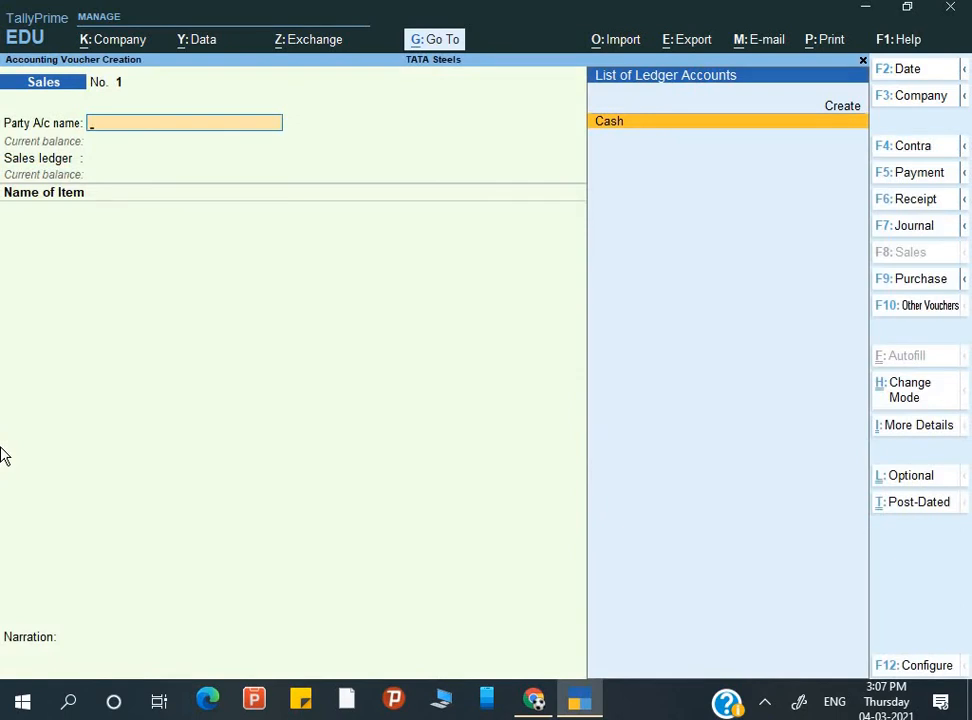
pyautogui.press('Return')
pyautogui.press('Return')
pyautogui.press('Return')
pyautogui.press('Return')
pyautogui.press('Return')
pyautogui.press('Return')
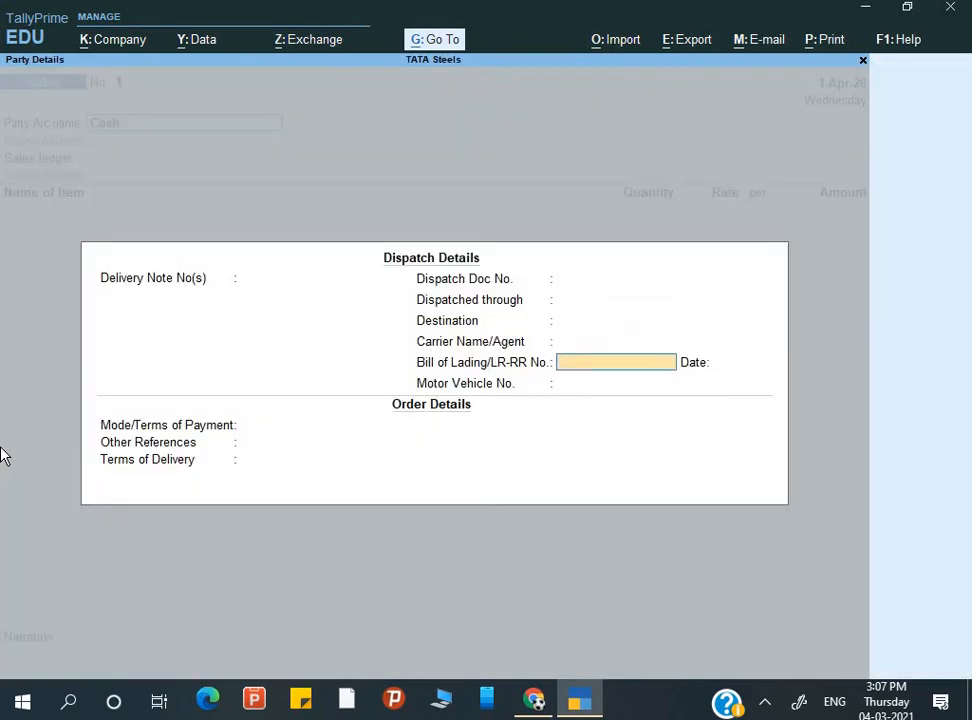
pyautogui.press('Return')
pyautogui.press('Return')
pyautogui.press('Return')
pyautogui.press('Return')
pyautogui.press('Return')
pyautogui.press('Return')
pyautogui.press('Return')
pyautogui.press('Return')
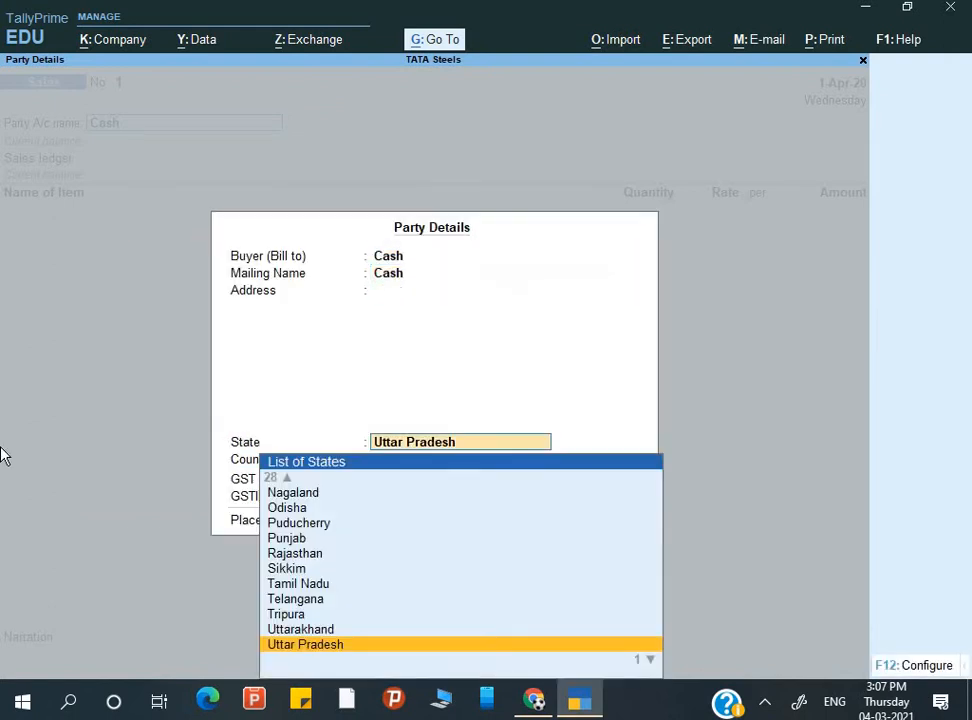
pyautogui.press('Return')
pyautogui.press('Return')
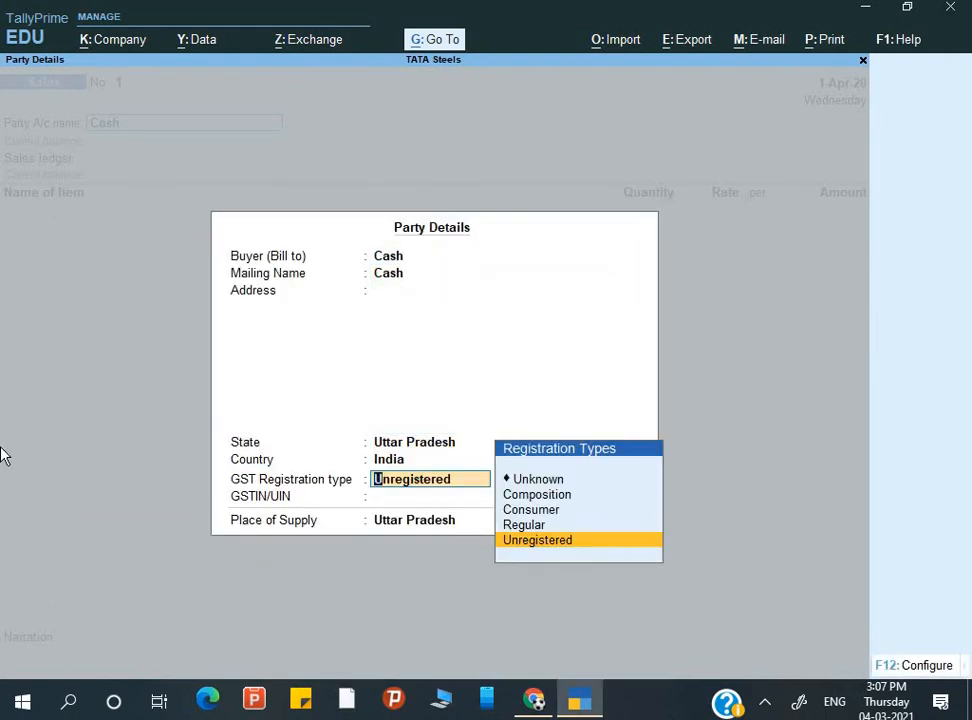
pyautogui.press('Up')
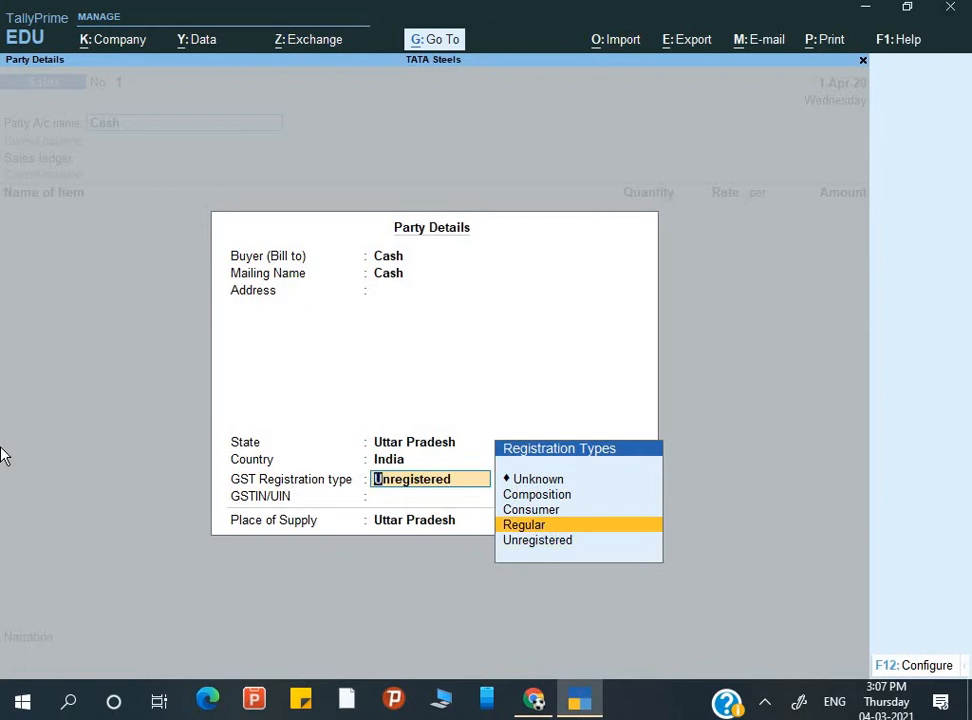
pyautogui.press('BackSpace')
pyautogui.press('BackSpace')
pyautogui.press('BackSpace')
pyautogui.press('BackSpace')
pyautogui.press('BackSpace')
pyautogui.press('BackSpace')
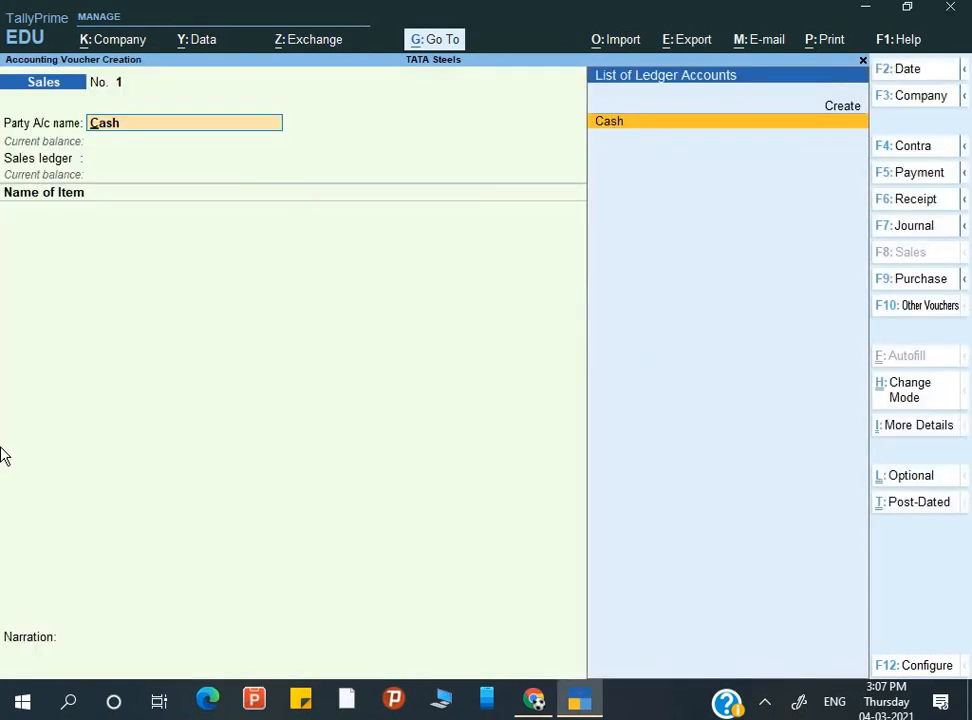
# - Abandon the new ledger creation and switch the voucher type to Purchase with F9
pyautogui.hotkey('alt', 'c')
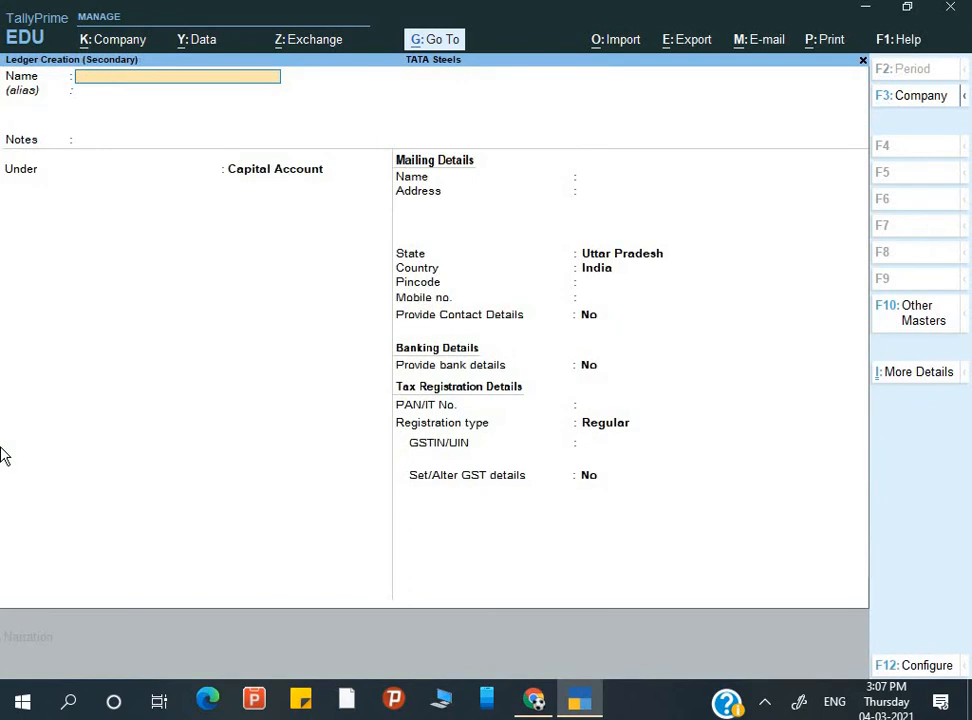
pyautogui.press('Escape')
pyautogui.press('Return')
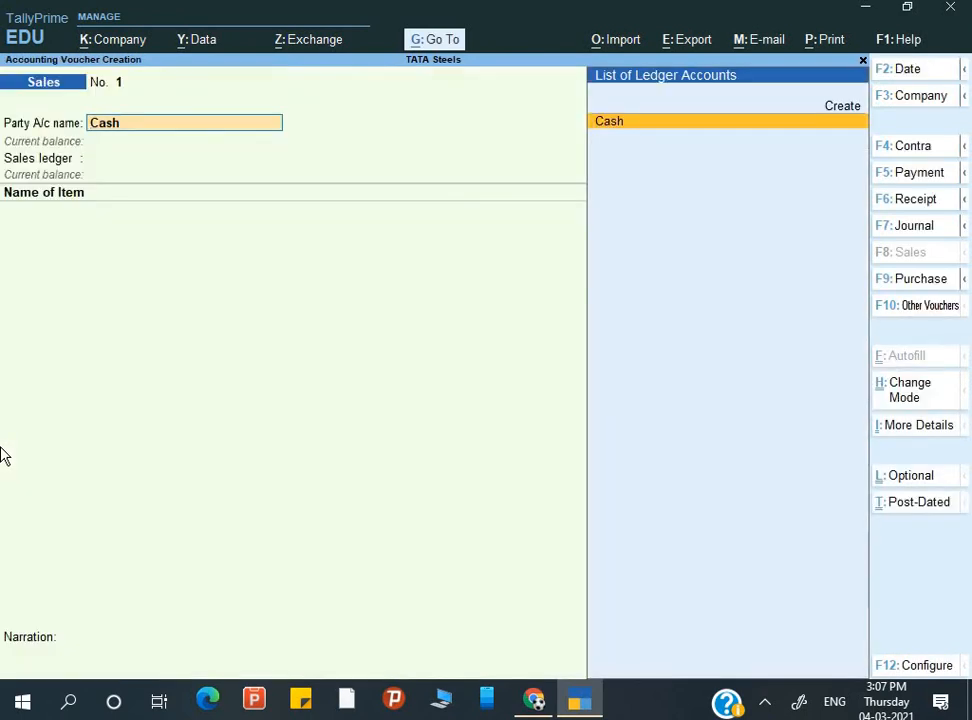
pyautogui.press('F9')
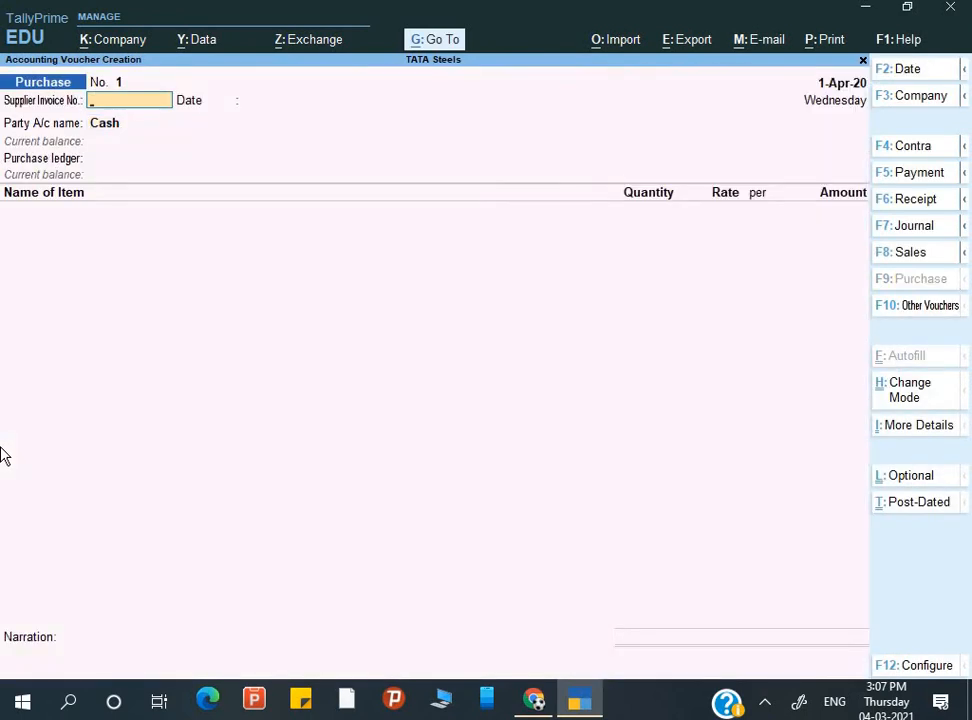
# - Enter supplier invoice 102 and start ledger Ansh Corporation under Sundry Creditors
pyautogui.write('102')
pyautogui.press('Return')
pyautogui.press('Return')
pyautogui.hotkey('alt', 'c')
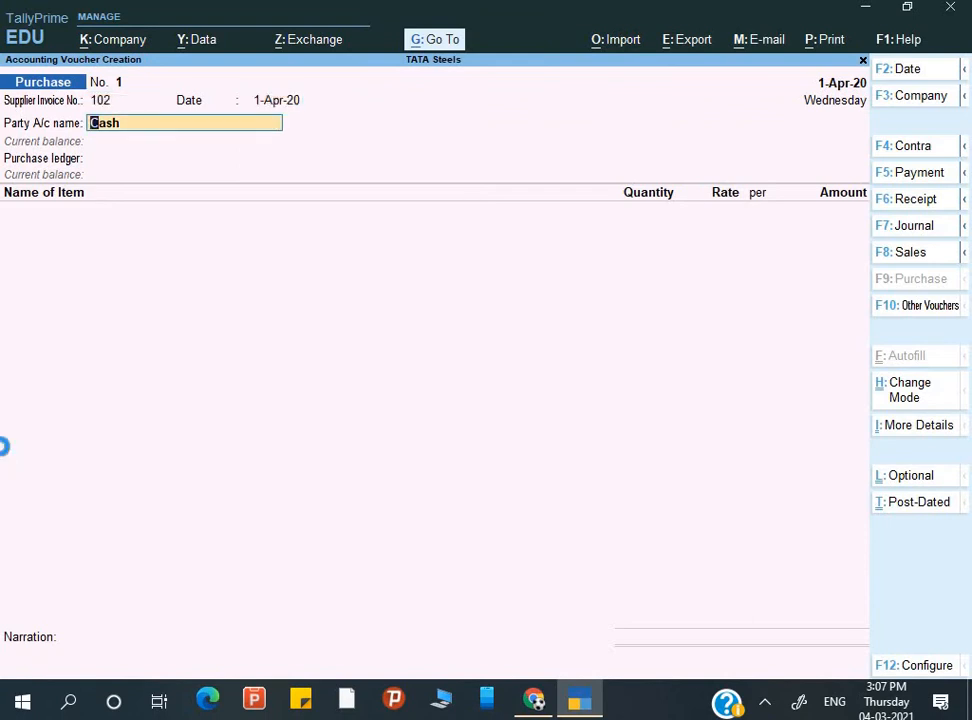
pyautogui.write('Ansh')
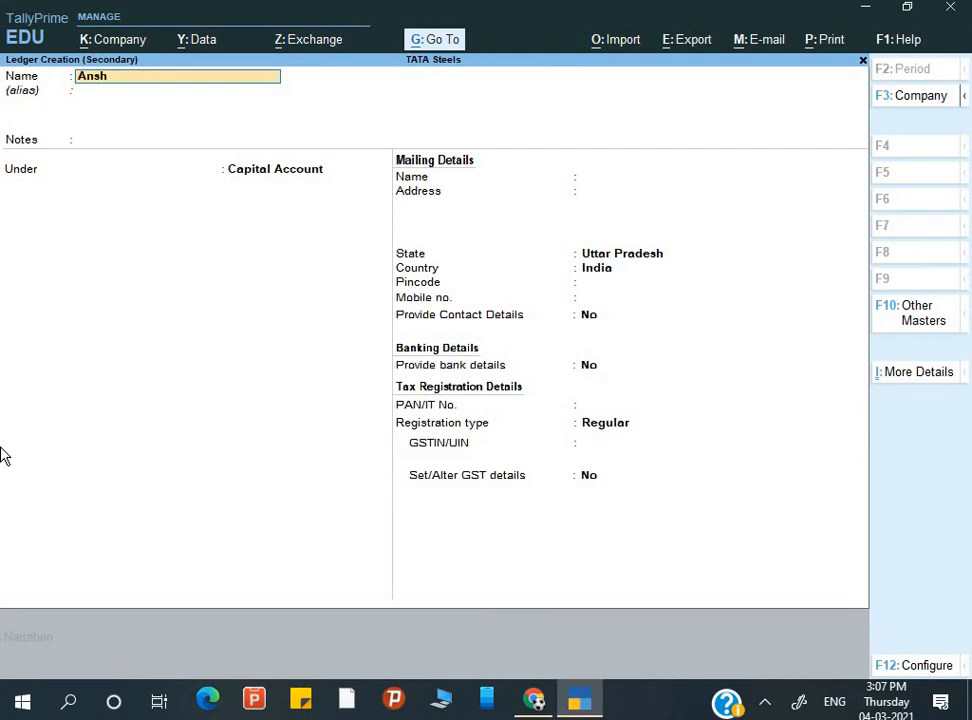
pyautogui.write(' coe')
pyautogui.press('Return')
pyautogui.press('Return')
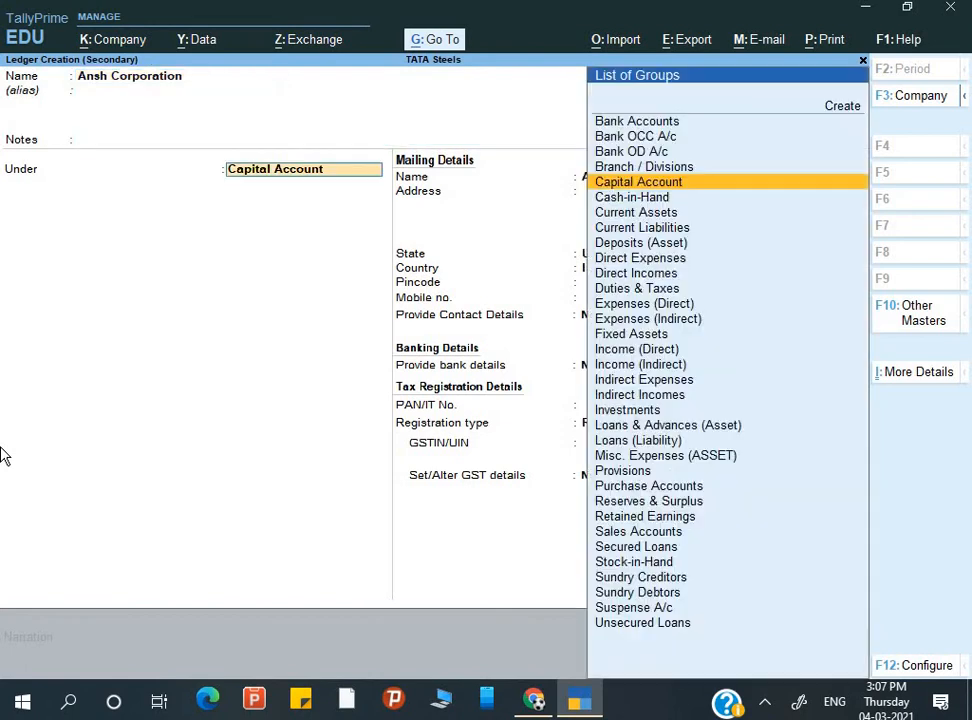
pyautogui.write('S')
pyautogui.press('Down')
pyautogui.press('Down')
pyautogui.press('Down')
pyautogui.press('Down')
pyautogui.press('Up')
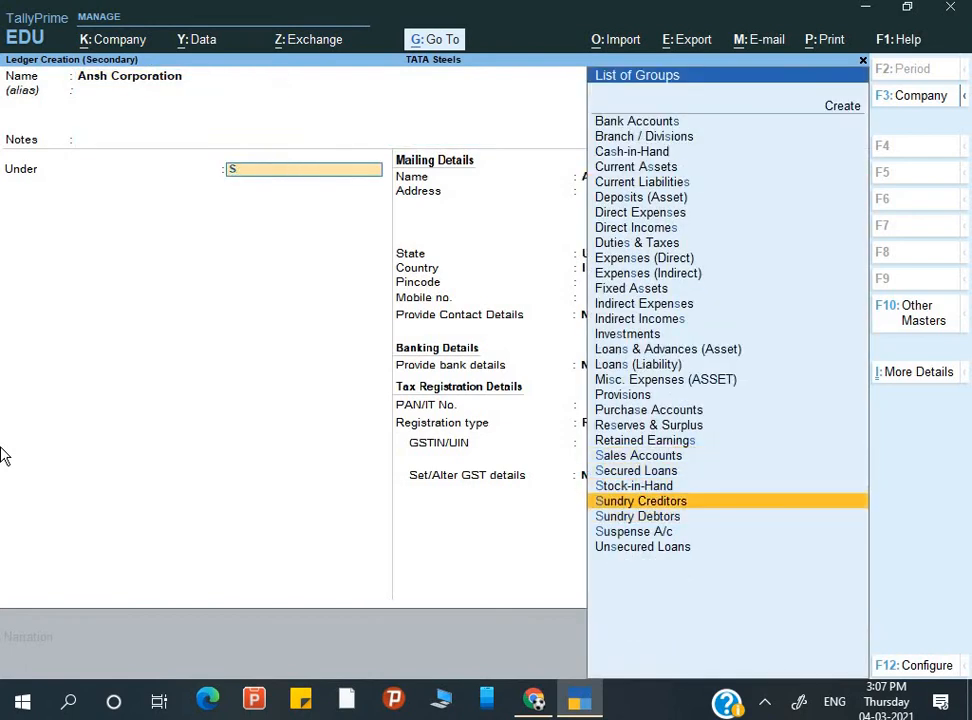
pyautogui.press('Return')
pyautogui.press('Return')
# - Keep Regular GST registration, paste the party's GSTIN, and save the Ansh Corporation ledger
pyautogui.press('Return')
pyautogui.press('Return')
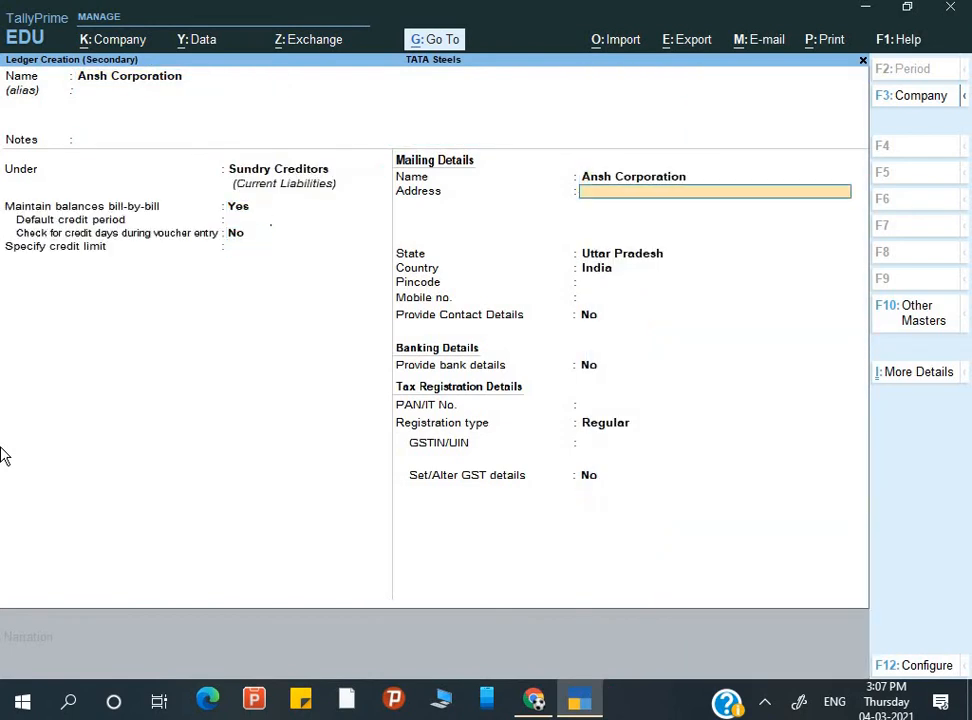
pyautogui.press('Return')
pyautogui.press('Return')
pyautogui.press('Return')
pyautogui.press('Return')
pyautogui.press('Return')
pyautogui.press('Return')
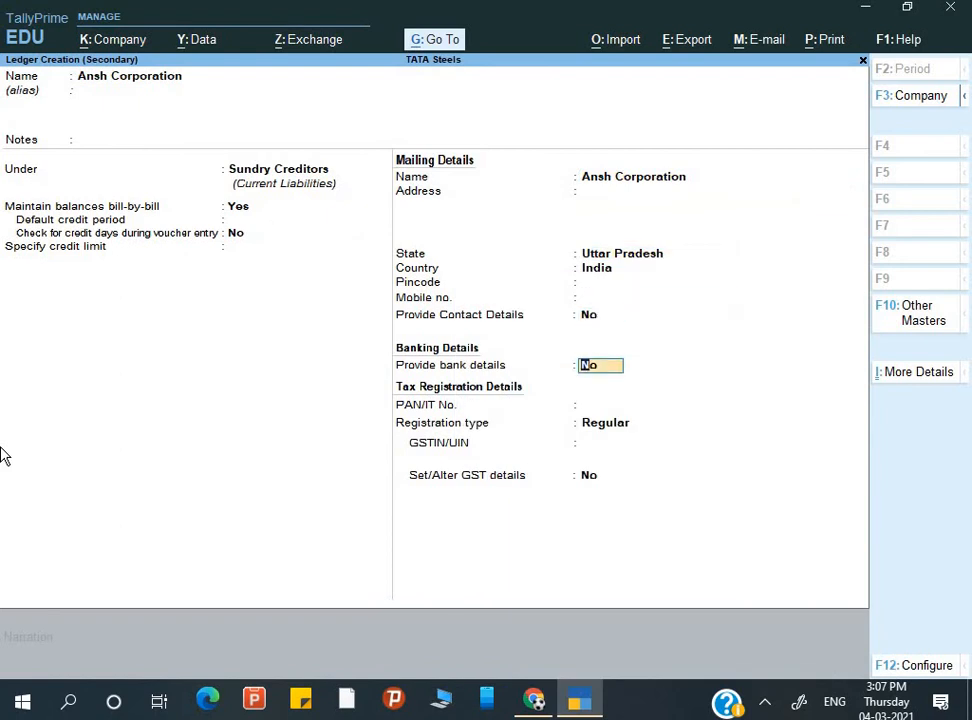
pyautogui.press('Return')
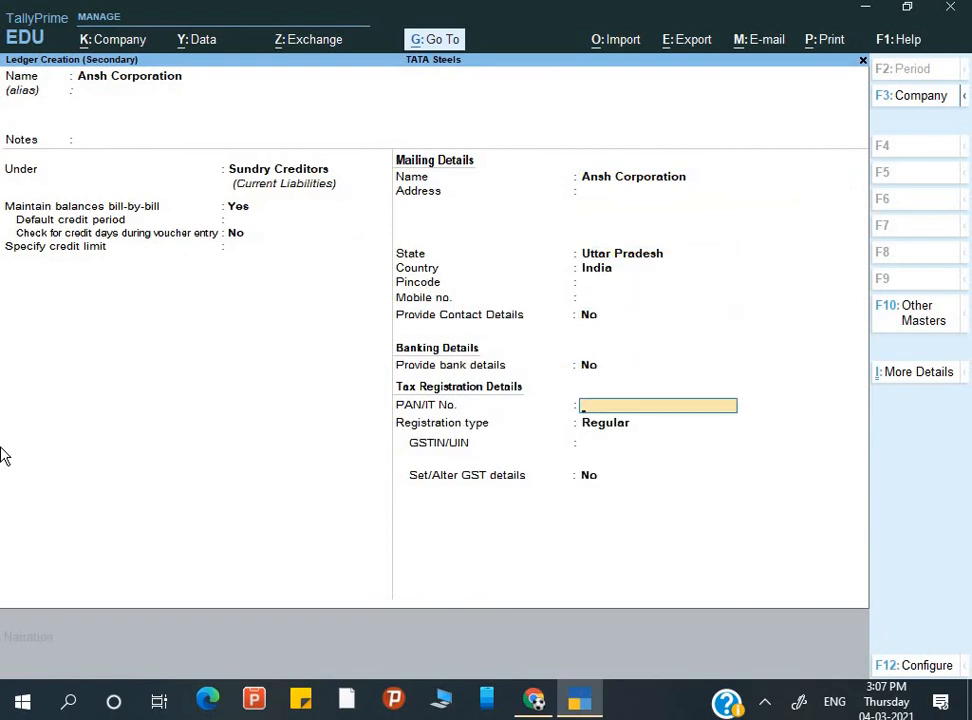
pyautogui.press('Return')
pyautogui.press('Return')
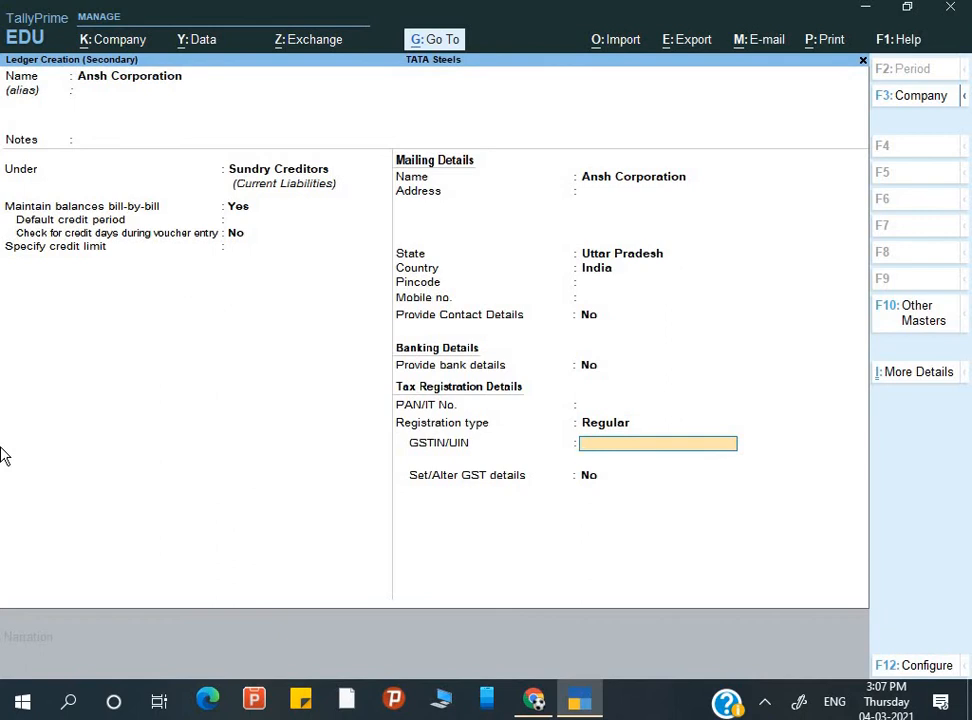
pyautogui.press('ctrl')
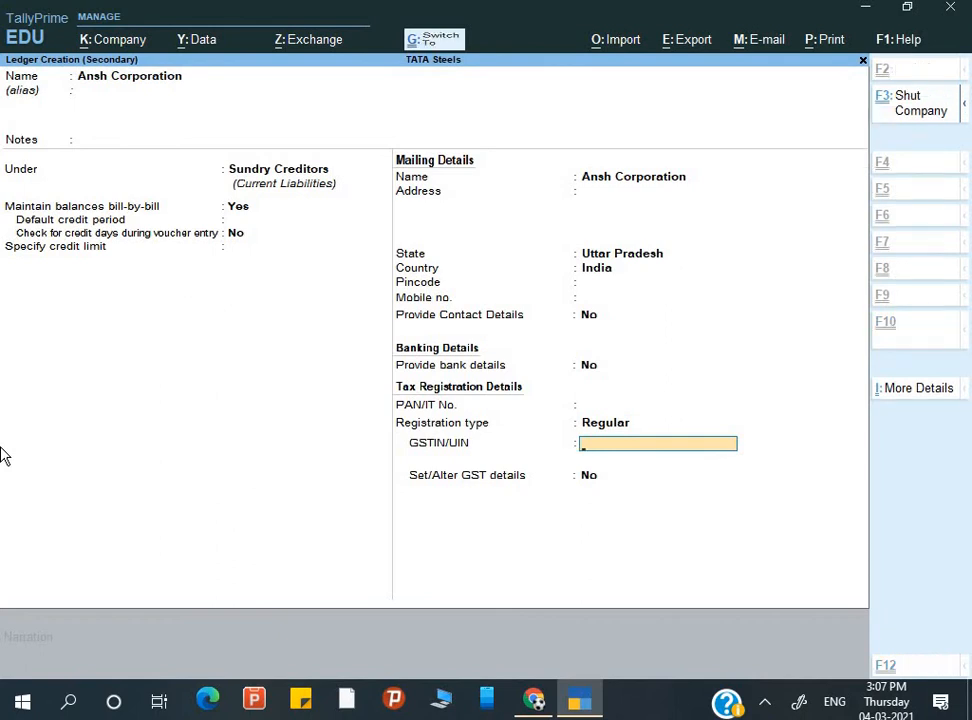
pyautogui.hotkey('ctrl', '2')
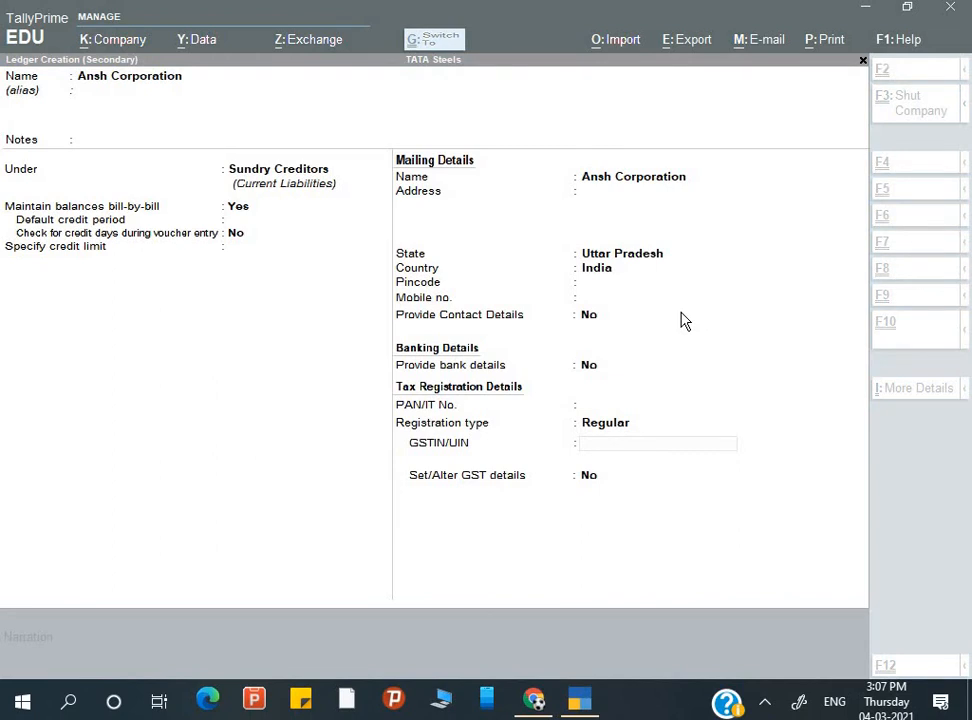
pyautogui.hotkey('ctrl', 'alt', 'v')
pyautogui.press('Return')
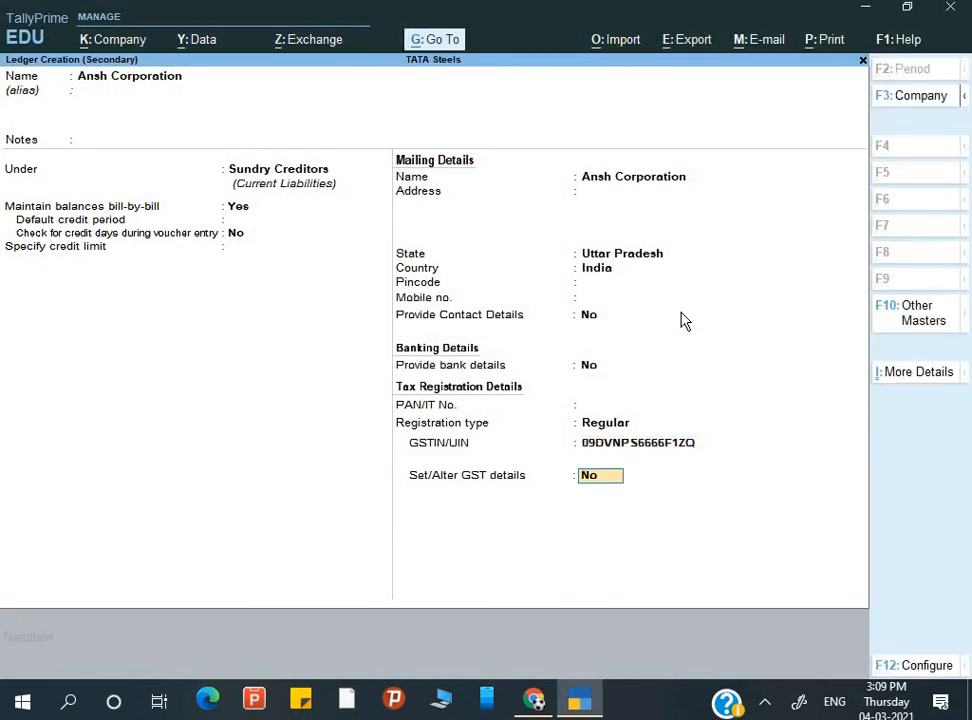
pyautogui.press('Return')
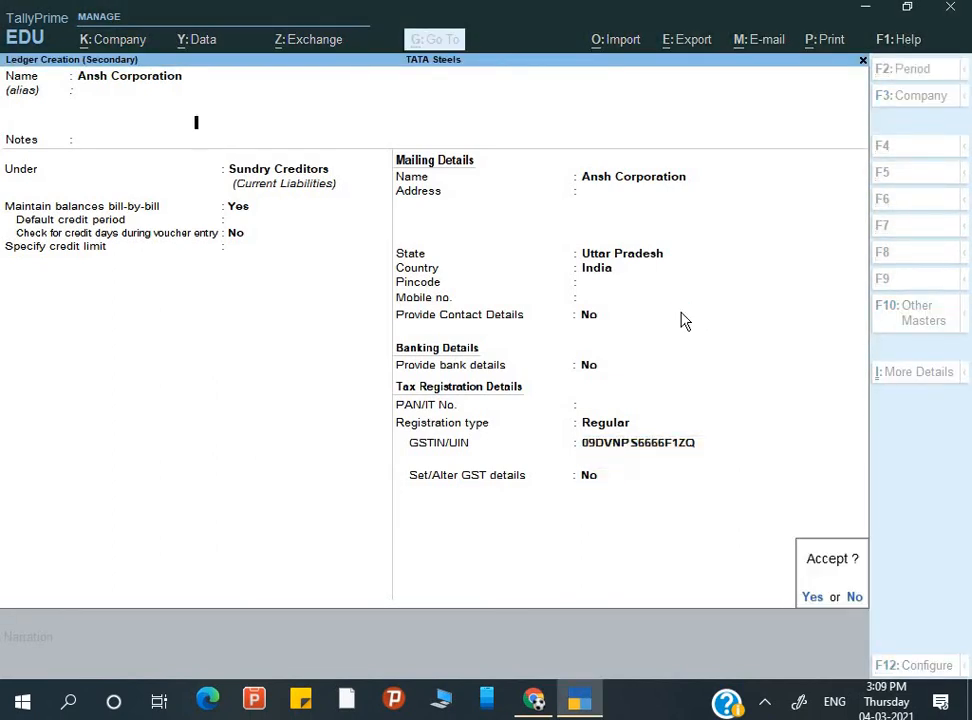
pyautogui.press('Return')
pyautogui.press('Return')
pyautogui.press('Return')
pyautogui.press('Return')
pyautogui.press('Return')
pyautogui.press('Return')
pyautogui.press('Return')
pyautogui.press('Return')
pyautogui.press('Return')
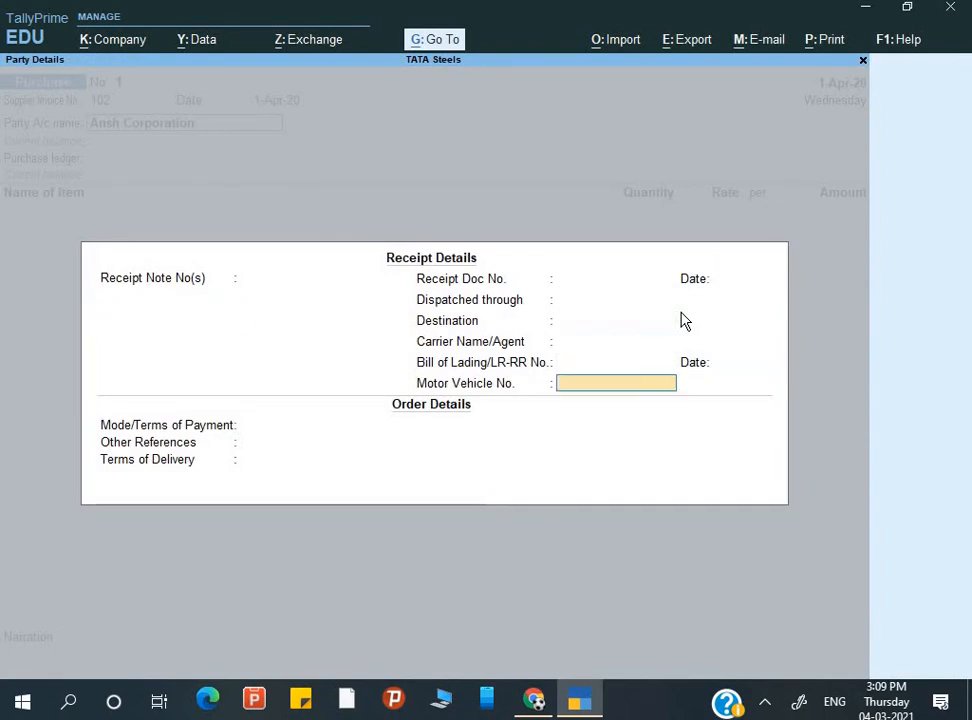
# - Accept Ansh Corporation as supplier and create a 'Purchase' ledger under Purchase Accounts
pyautogui.press('Return')
pyautogui.press('Return')
pyautogui.press('Return')
pyautogui.press('Return')
pyautogui.press('Return')
pyautogui.press('Return')
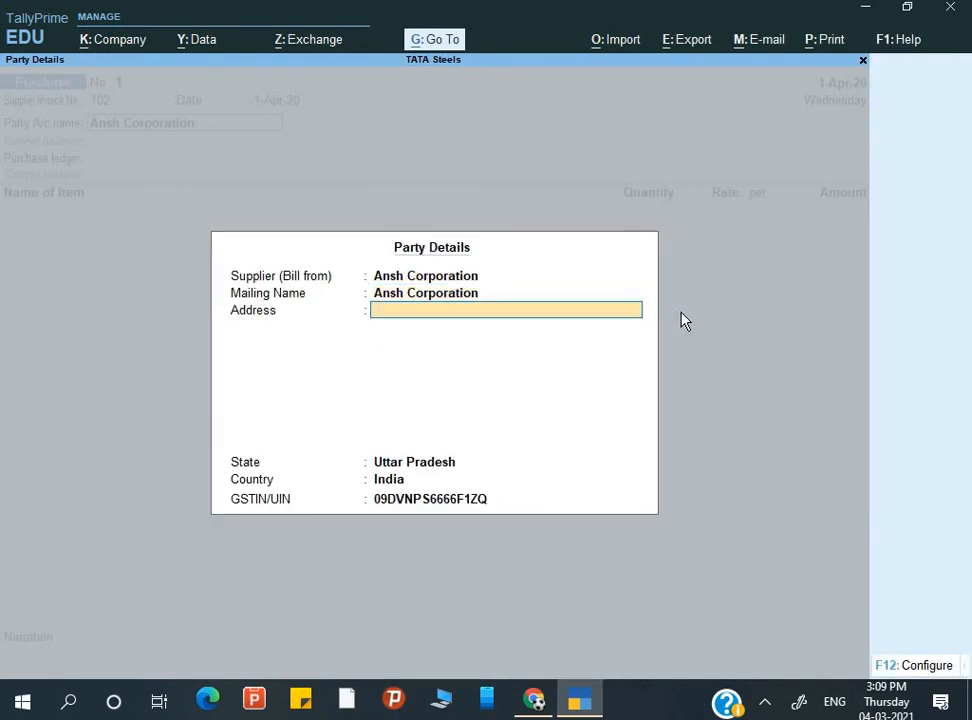
pyautogui.press('Return')
pyautogui.press('Return')
pyautogui.press('Return')
pyautogui.press('Return')
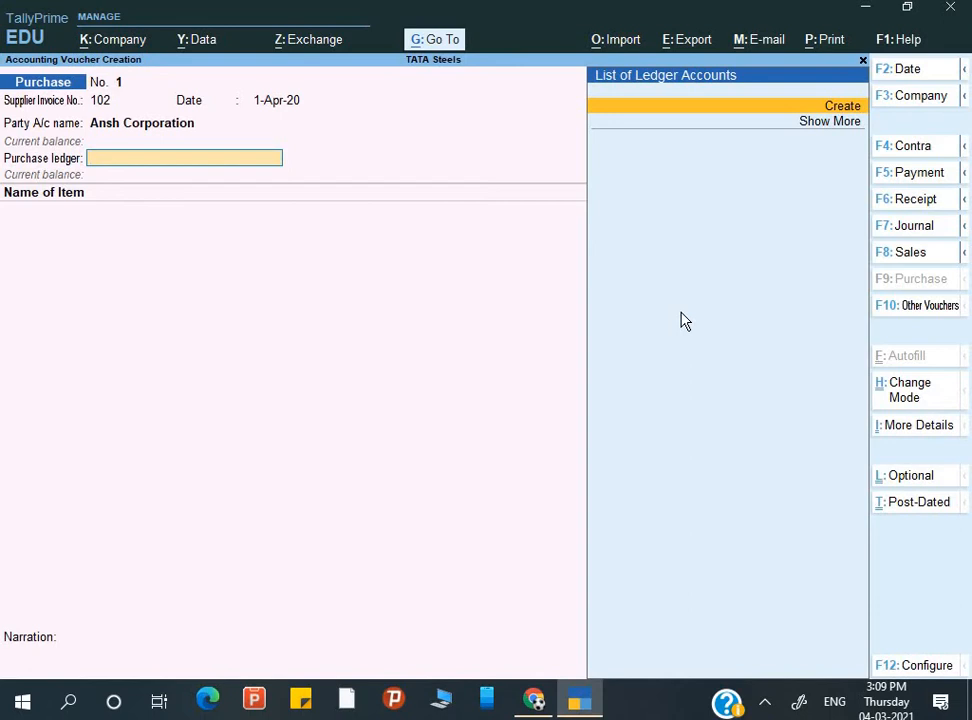
pyautogui.hotkey('alt', 'c')
pyautogui.write('P')
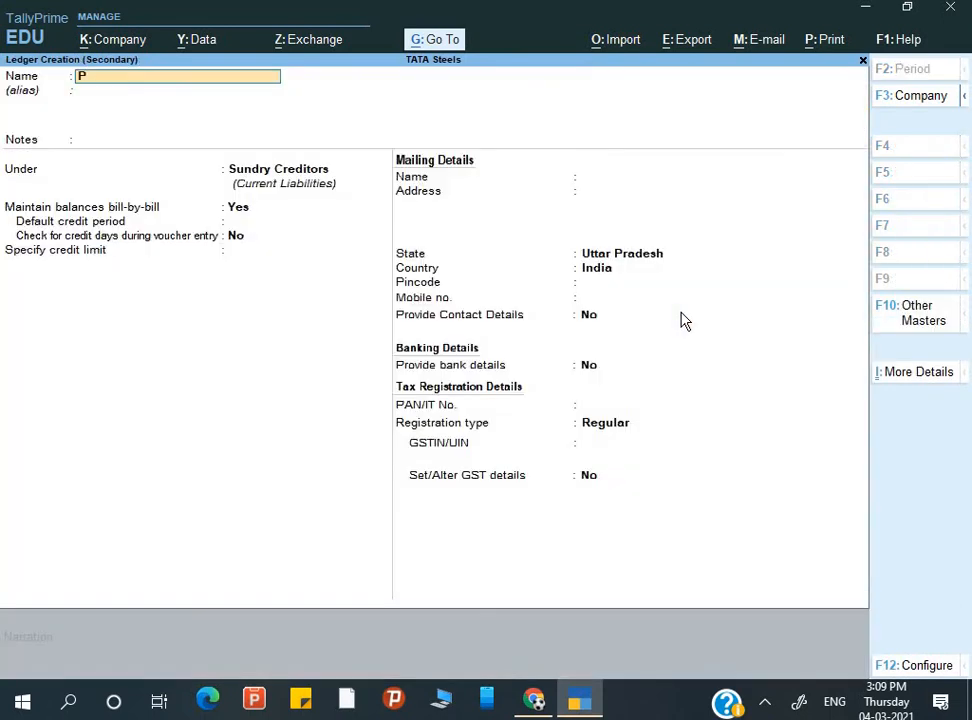
pyautogui.write('urcha')
pyautogui.press('Return')
pyautogui.press('Return')
pyautogui.press('Return')
pyautogui.write('P')
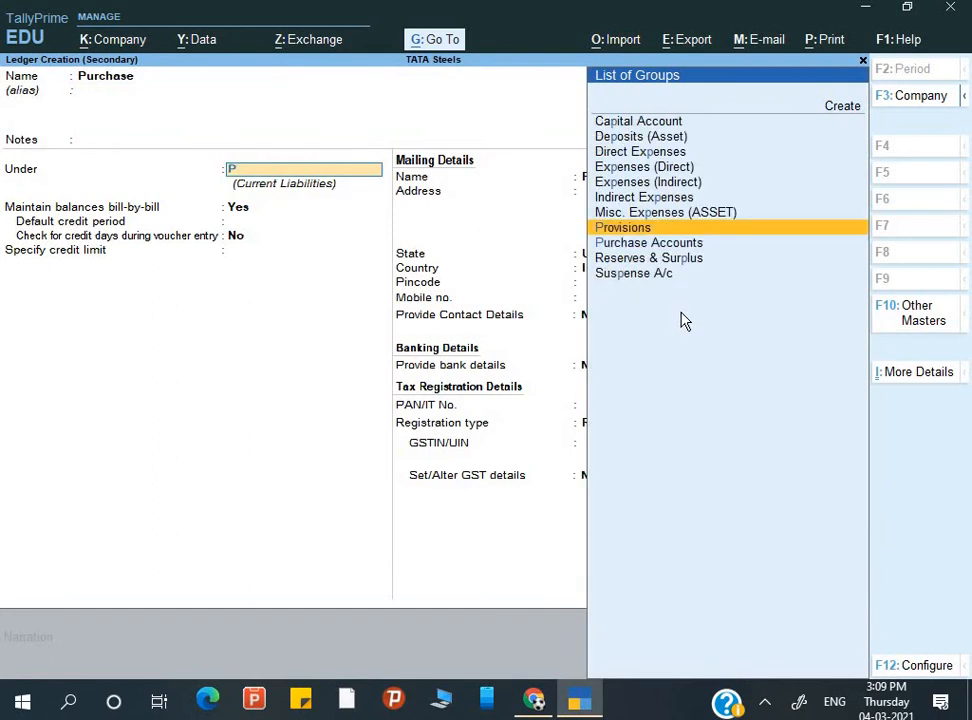
pyautogui.write('u')
pyautogui.press('Return')
# - Set the Purchase ledger's supply type to Goods, save it, and accept reverse charge No
pyautogui.press('ctrl')
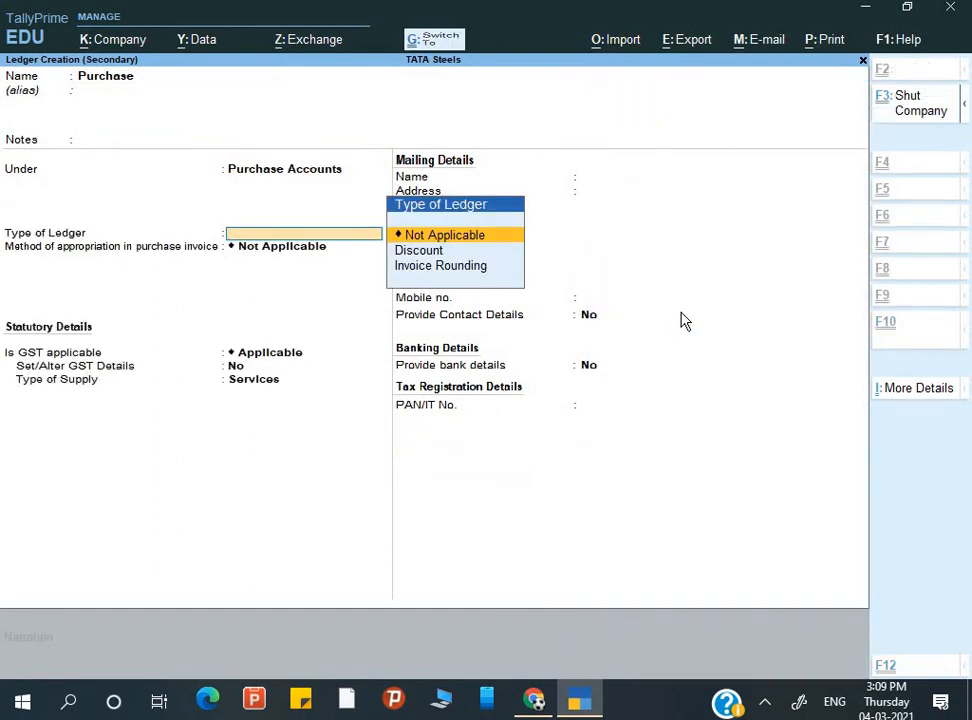
pyautogui.press('Return')
pyautogui.press('Return')
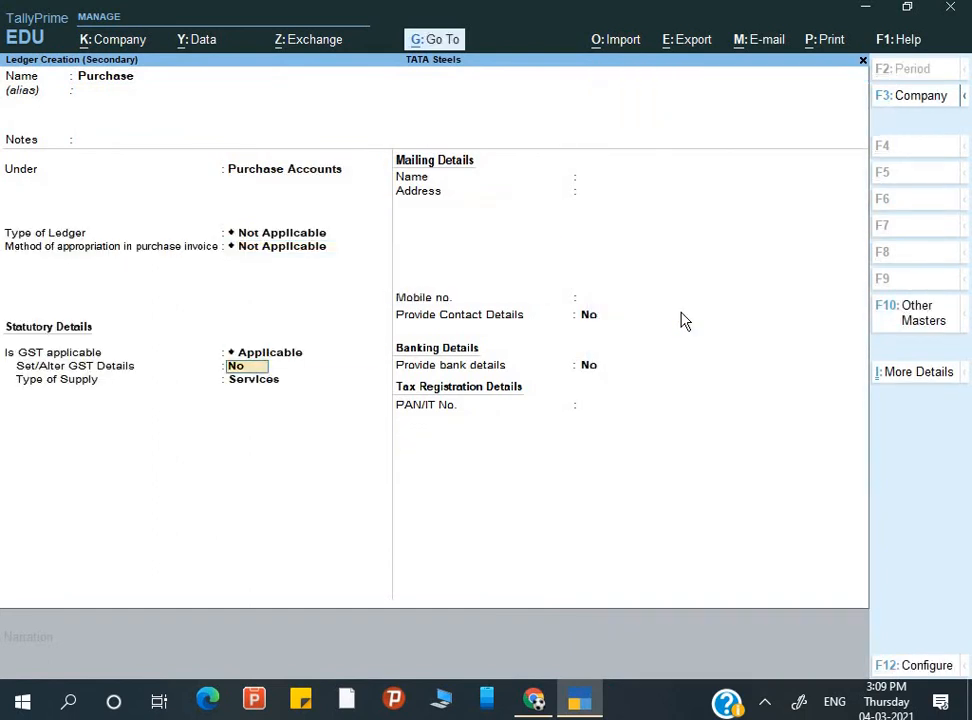
pyautogui.press('Return')
pyautogui.press('Up')
pyautogui.press('Return')
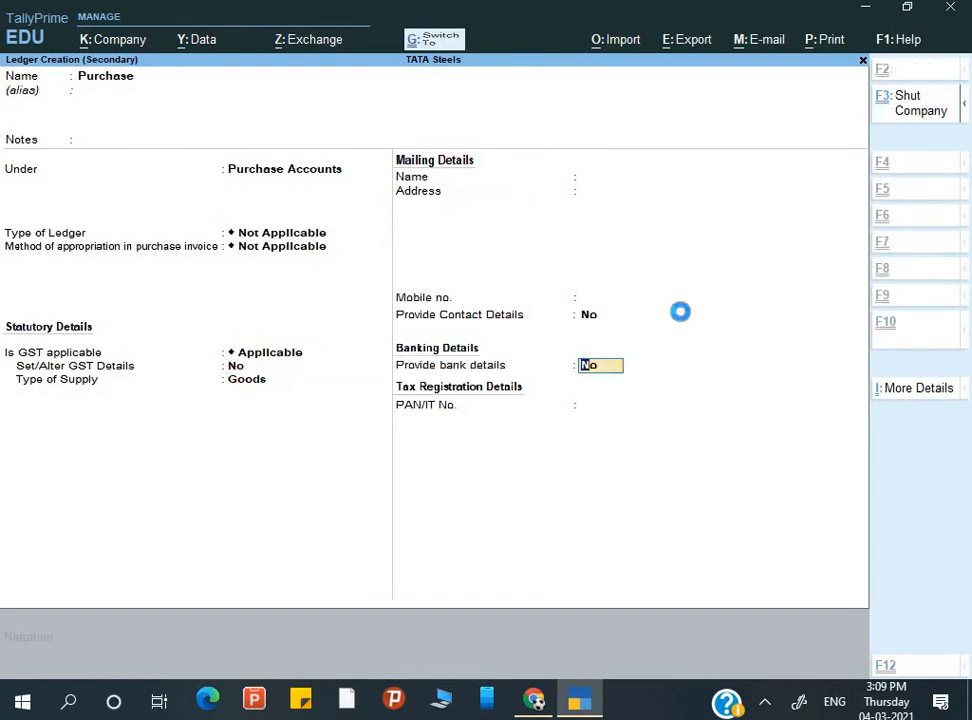
pyautogui.hotkey('ctrl', 'a')
pyautogui.press('Return')
pyautogui.press('Return')
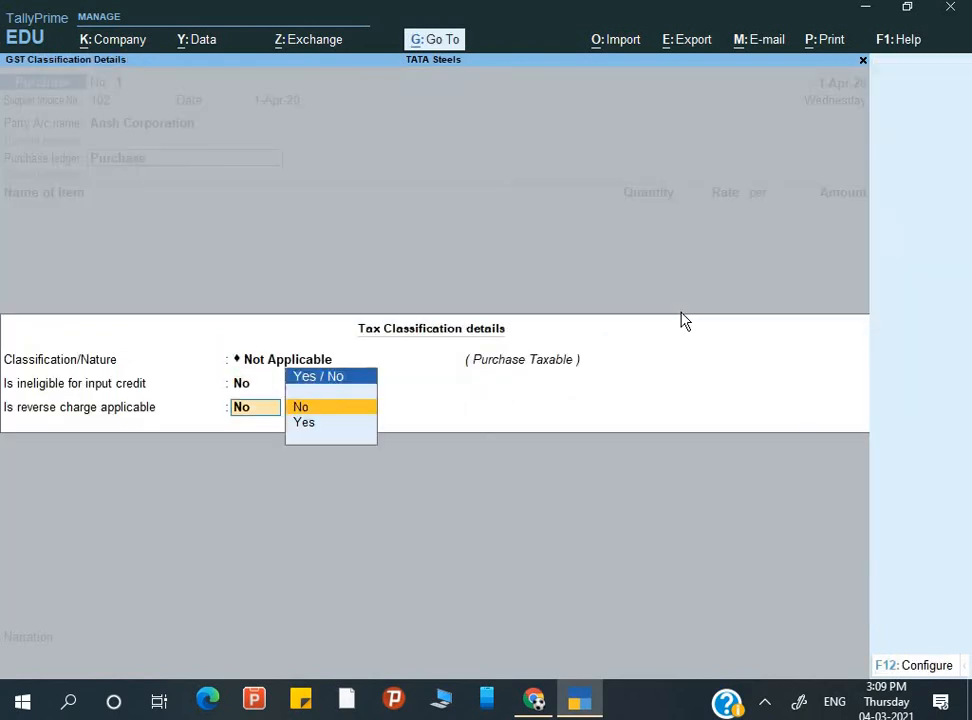
pyautogui.press('Return')
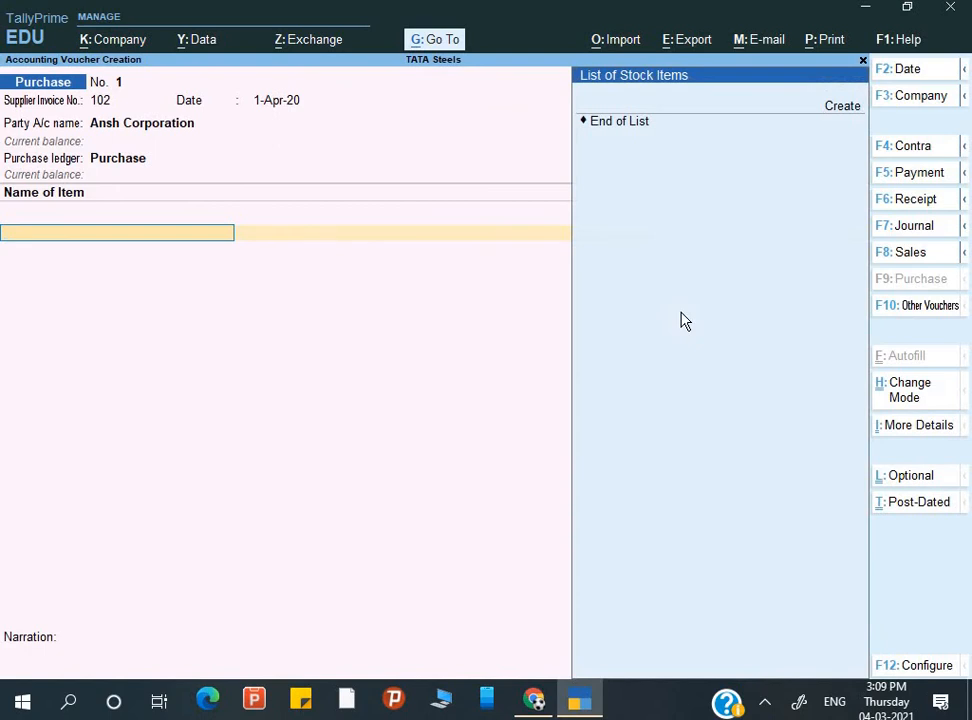
# - Create a new stock item named Steel Bar
pyautogui.hotkey('alt', 'c')
pyautogui.write('S')
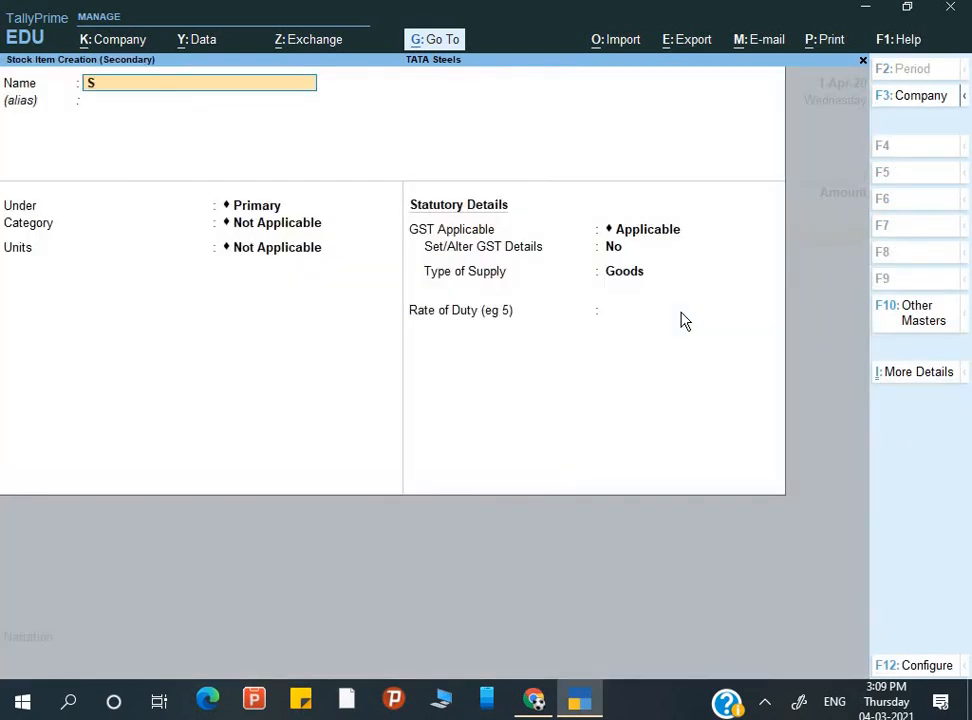
pyautogui.write('teel')
pyautogui.write(' Baa')
pyautogui.press('Return')
pyautogui.press('Return')
pyautogui.press('Up')
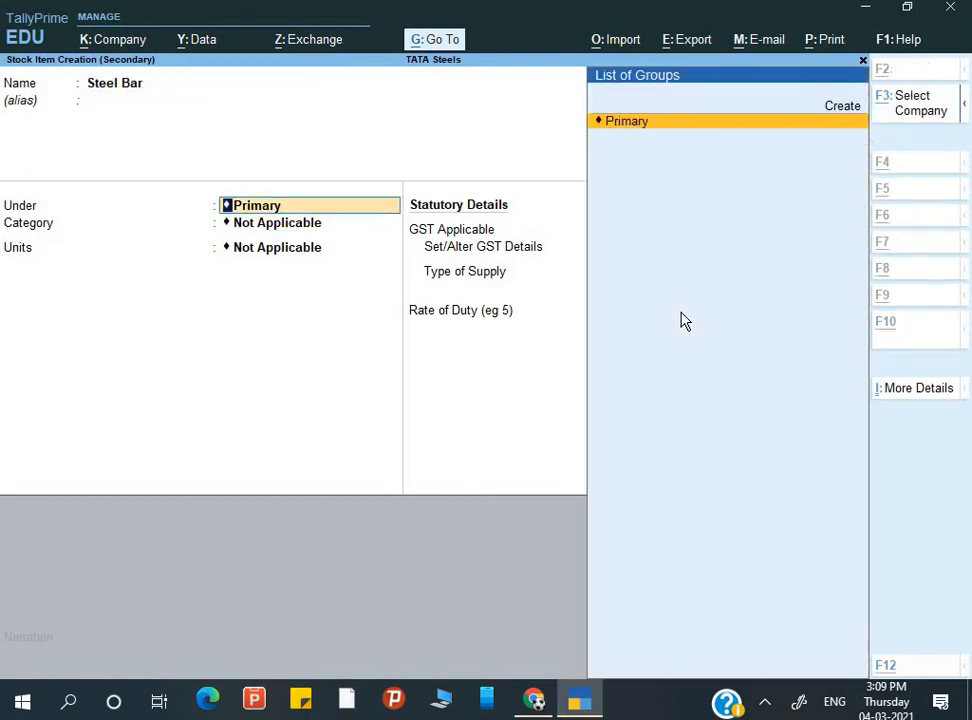
# - File Steel Bar under a new Steel stock group, keeping category Not Applicable
pyautogui.hotkey('alt', 'c')
pyautogui.write('S')
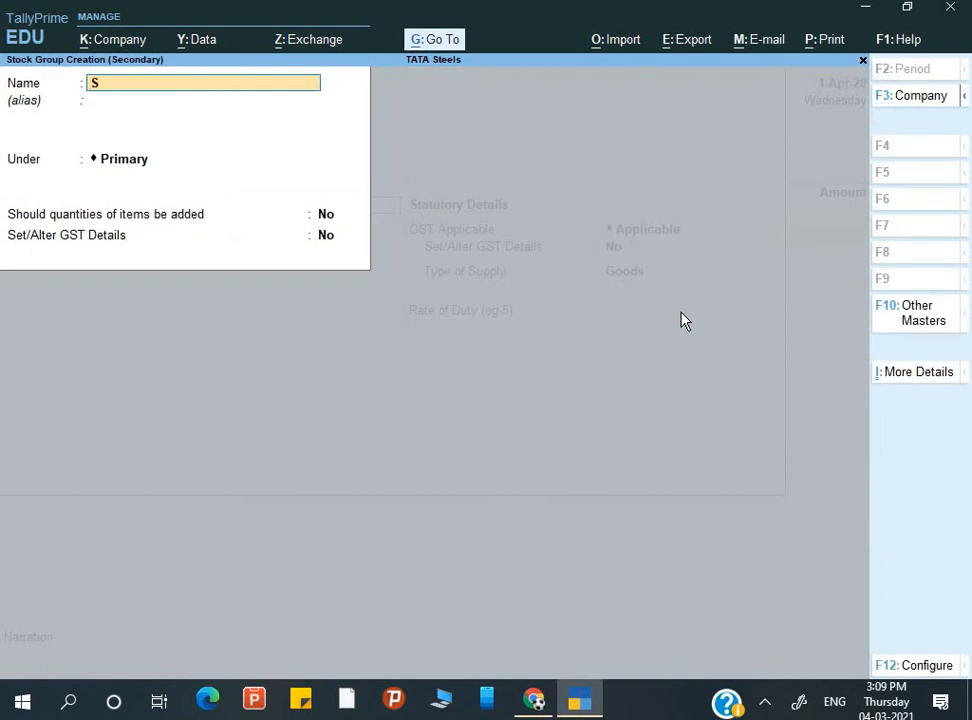
pyautogui.write('teel')
pyautogui.press('Return')
pyautogui.press('Return')
pyautogui.press('Return')
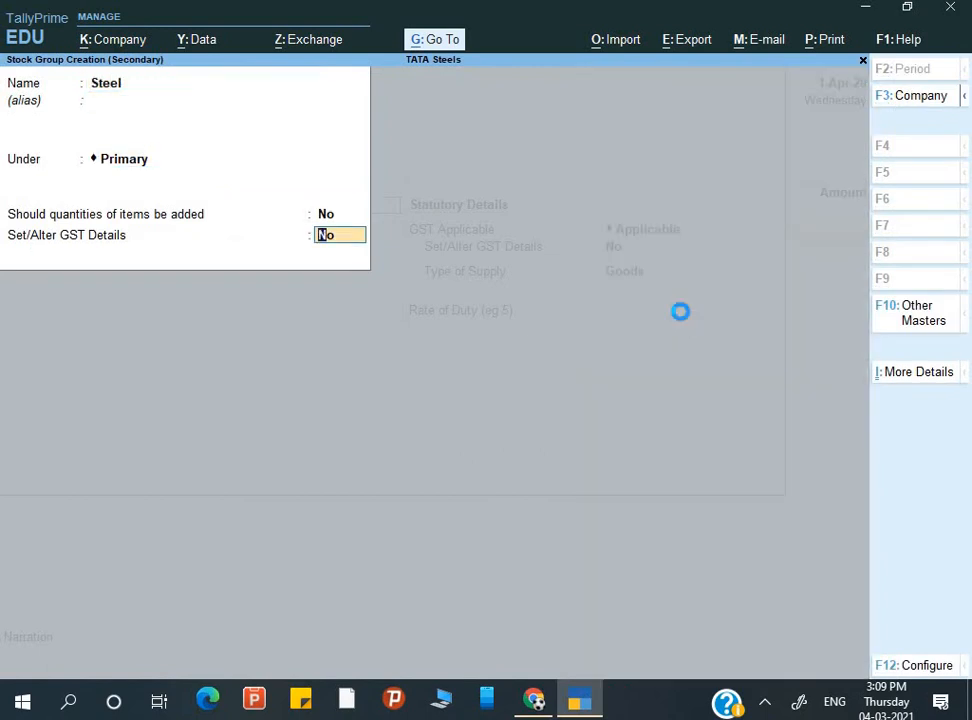
pyautogui.press('Return')
pyautogui.press('Return')
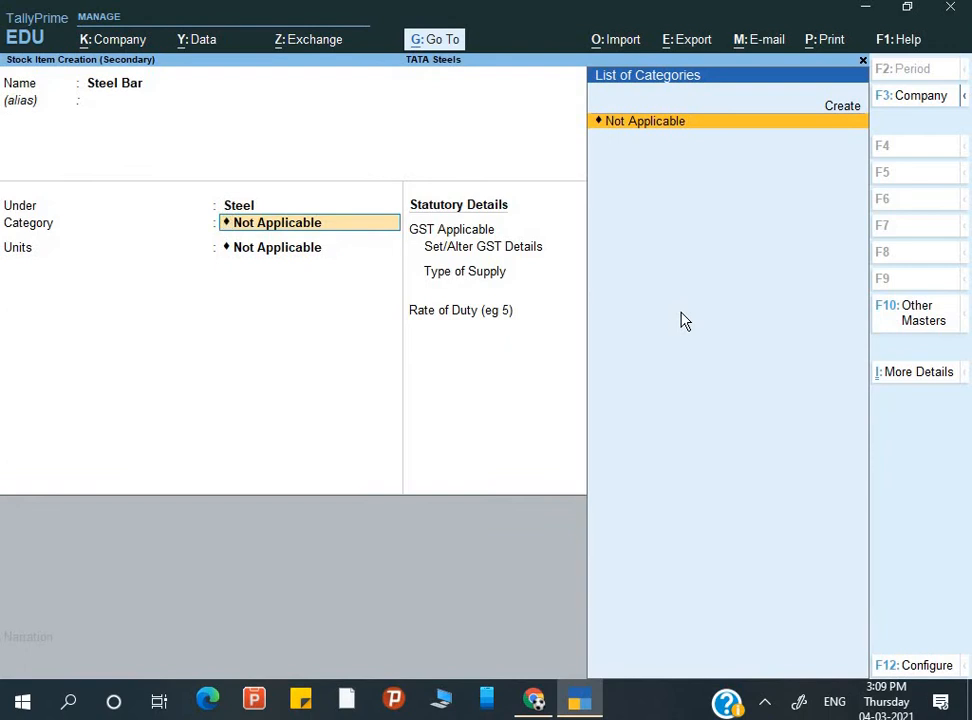
pyautogui.press('Return')
pyautogui.hotkey('alt', 'c')
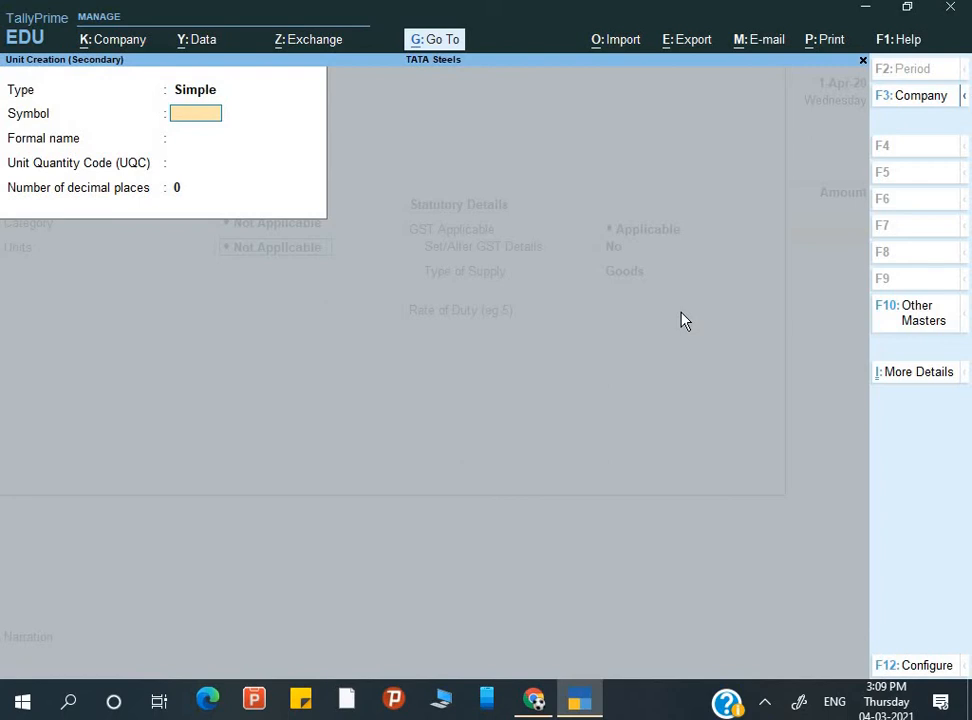
# - Create unit Ton with formal name Tons and quantity code TON-TONNES
pyautogui.write('Ton')
pyautogui.press('Return')
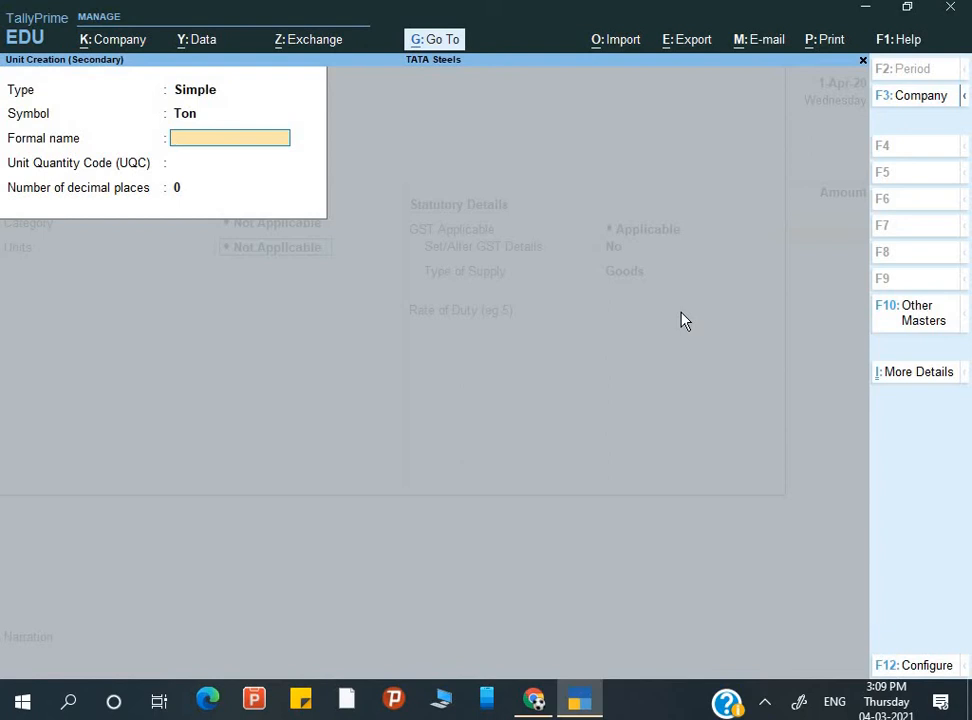
pyautogui.write('Tons')
pyautogui.press('Return')
pyautogui.press('Return')
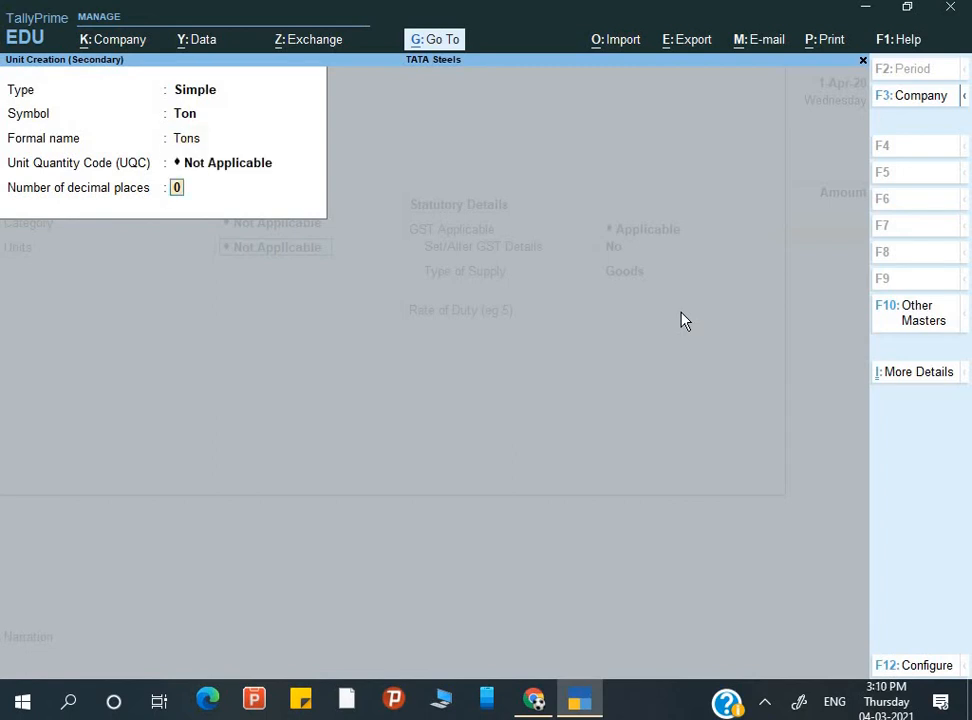
pyautogui.press('BackSpace')
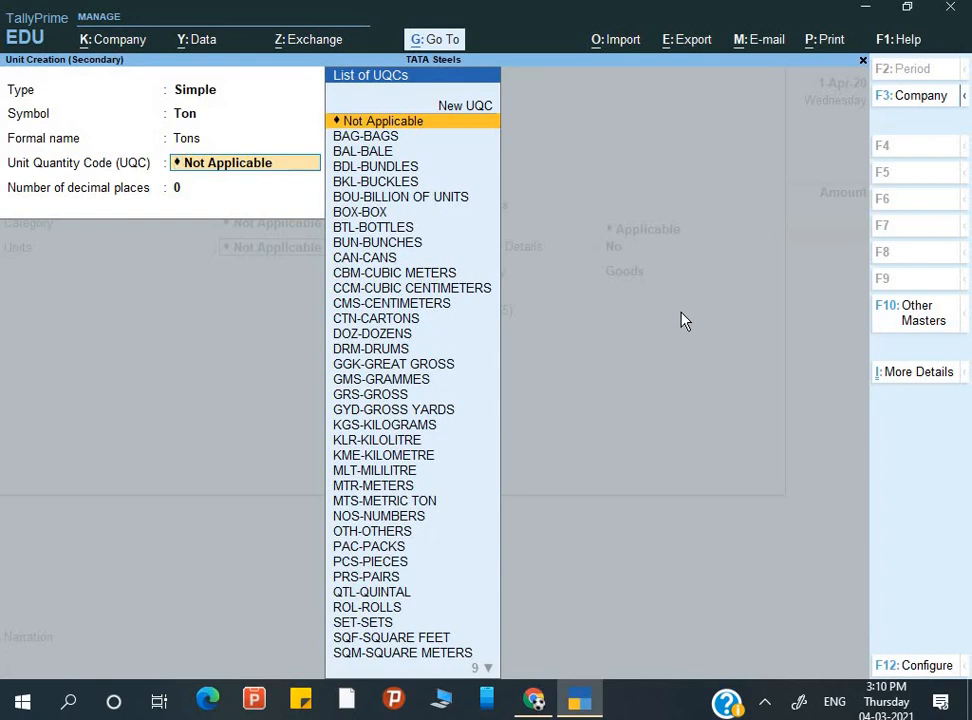
pyautogui.write('t')
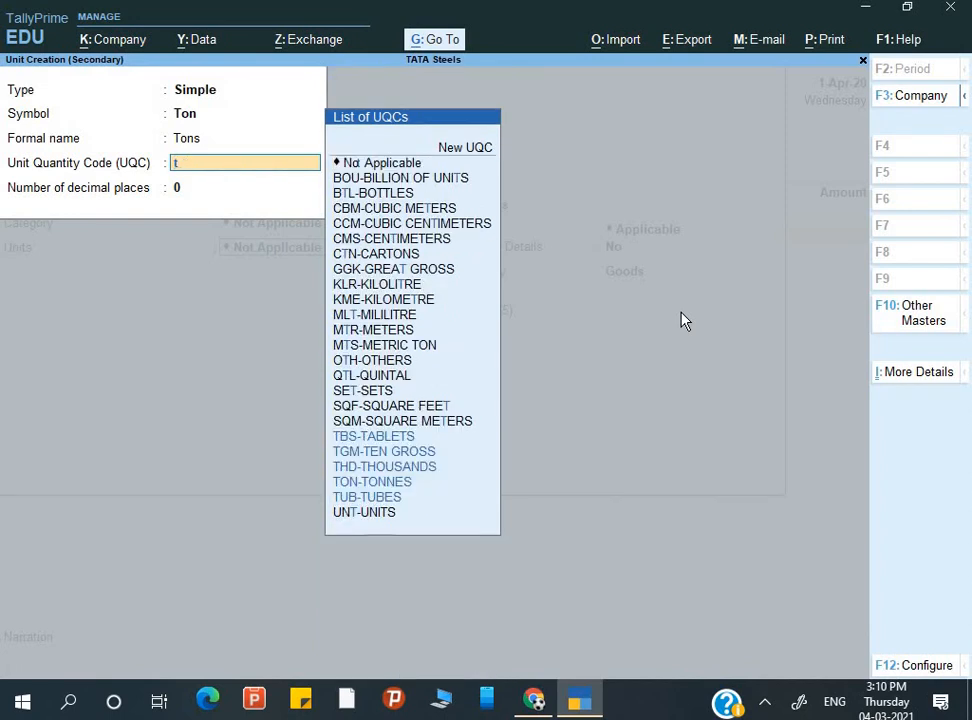
pyautogui.press('Down')
pyautogui.press('Down')
pyautogui.press('Down')
pyautogui.press('Down')
pyautogui.press('Return')
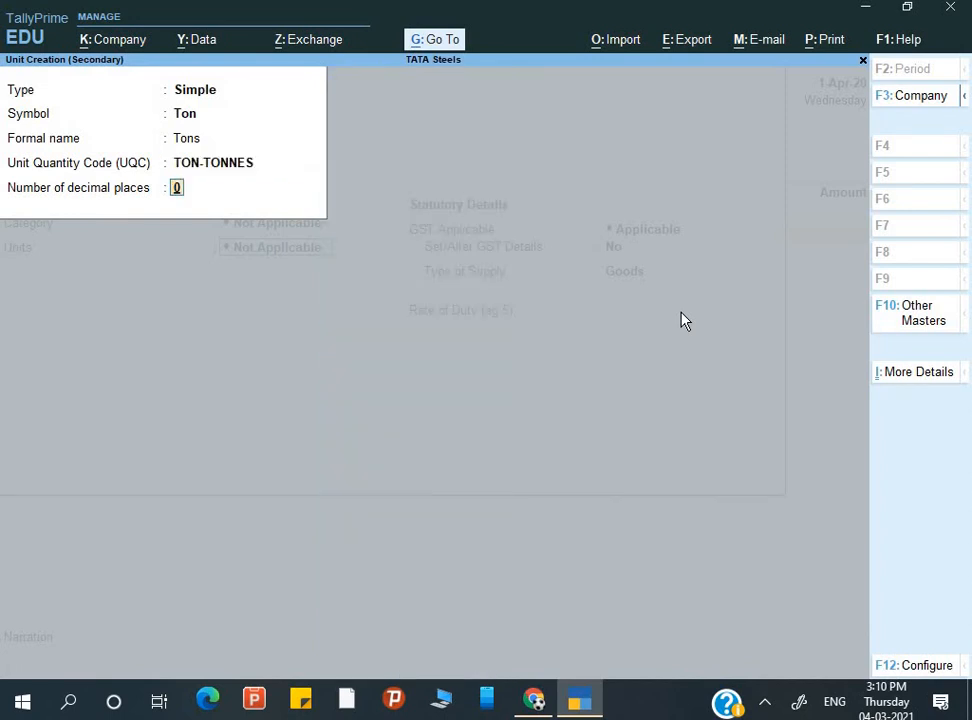
pyautogui.press('Return')
pyautogui.press('Return')
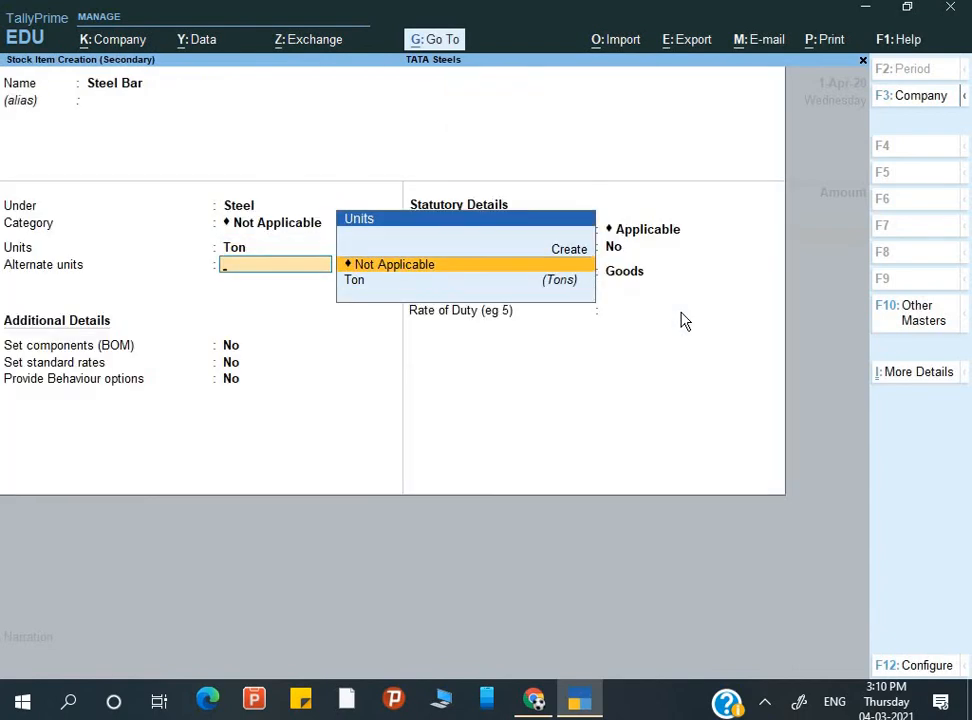
pyautogui.press('Return')
pyautogui.press('Return')
pyautogui.press('Return')
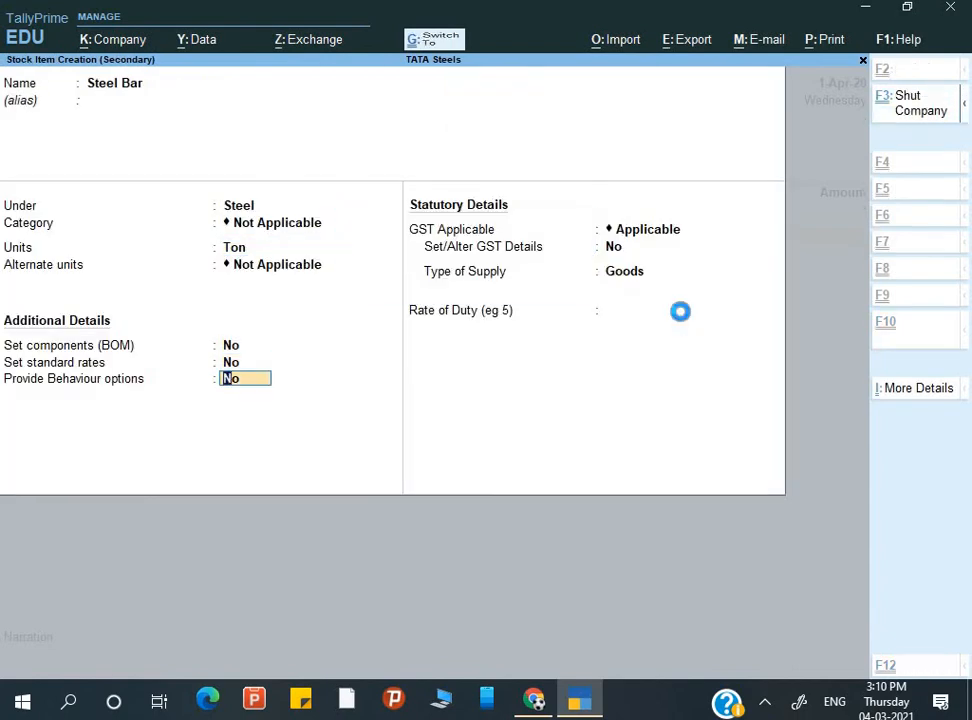
# - Save Steel Bar and enter 100 Ton at 5,10,000.00 per Ton on the voucher
pyautogui.hotkey('ctrl', 'a')
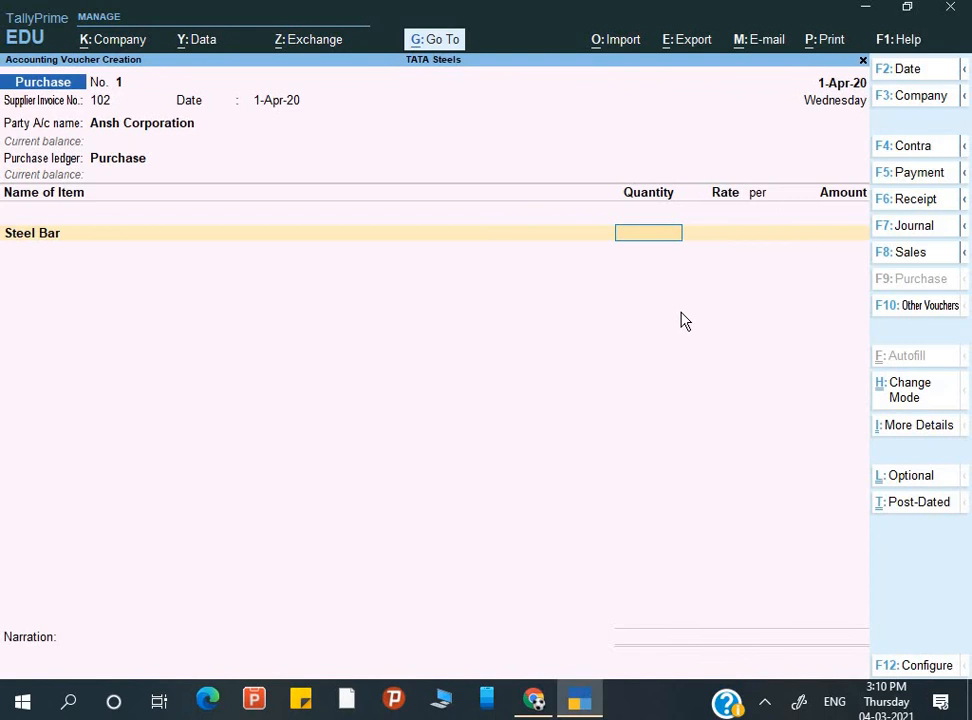
pyautogui.write('100')
pyautogui.press('Return')
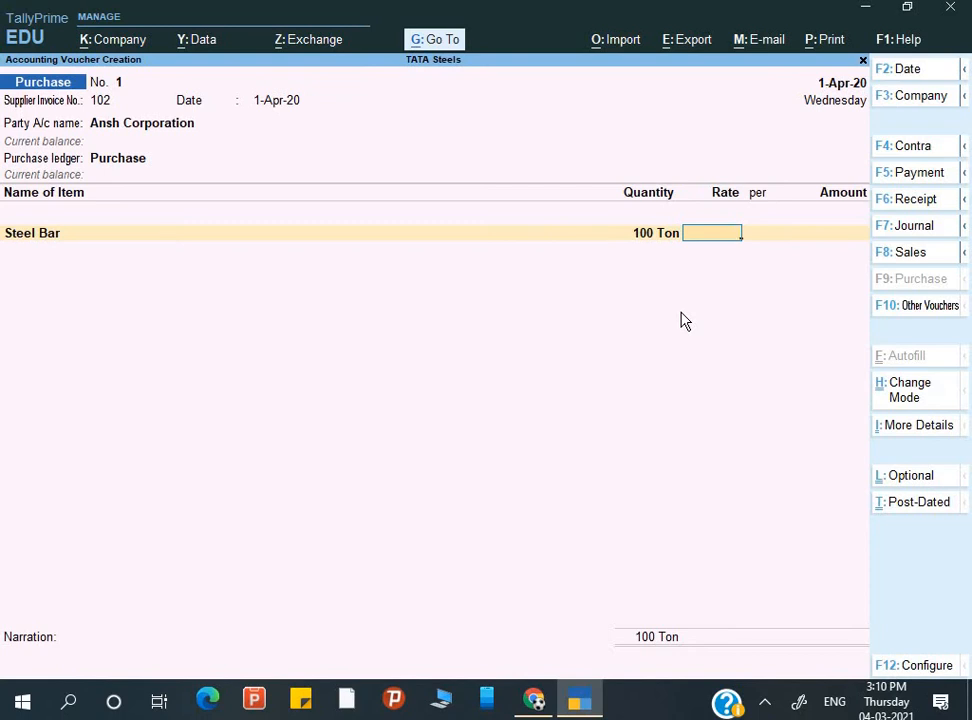
pyautogui.write('510000')
pyautogui.press('Return')
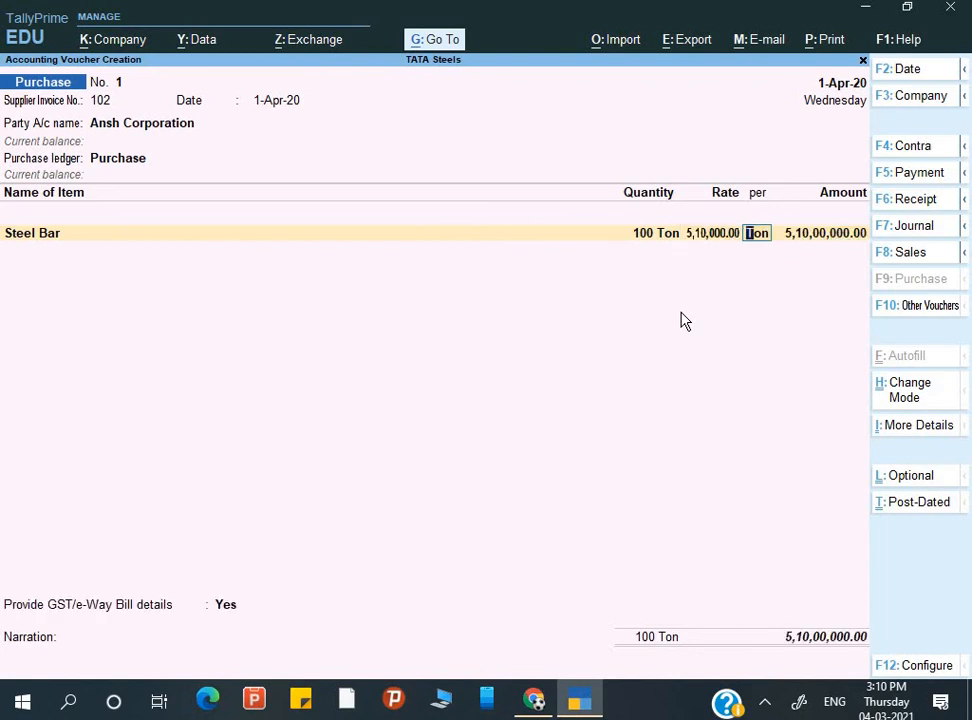
pyautogui.press('Return')
pyautogui.press('Return')
pyautogui.press('Return')
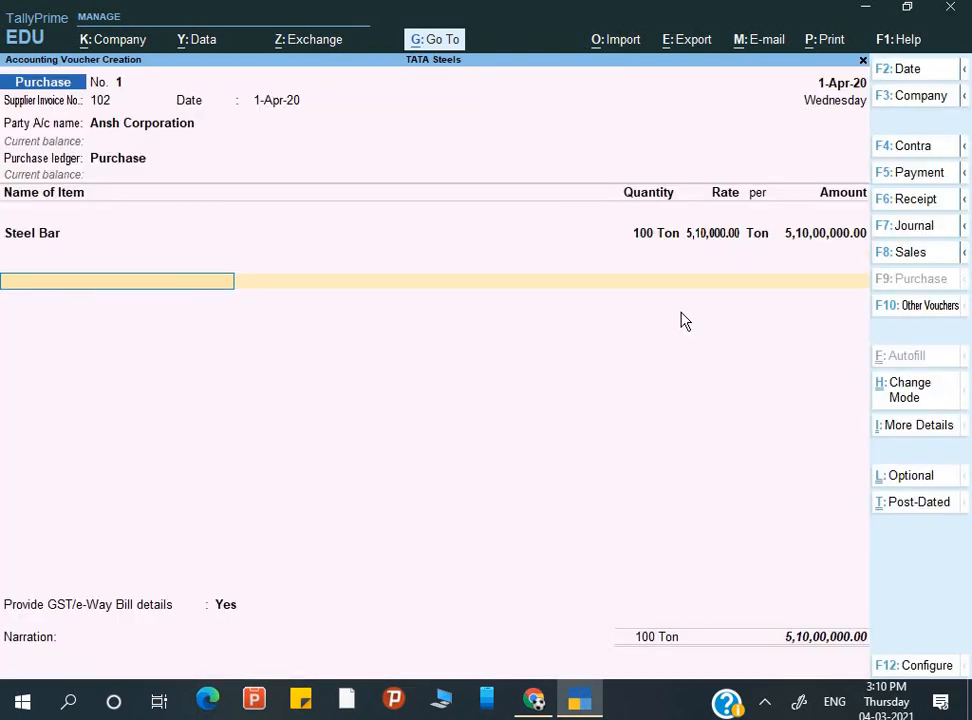
pyautogui.press('Return')
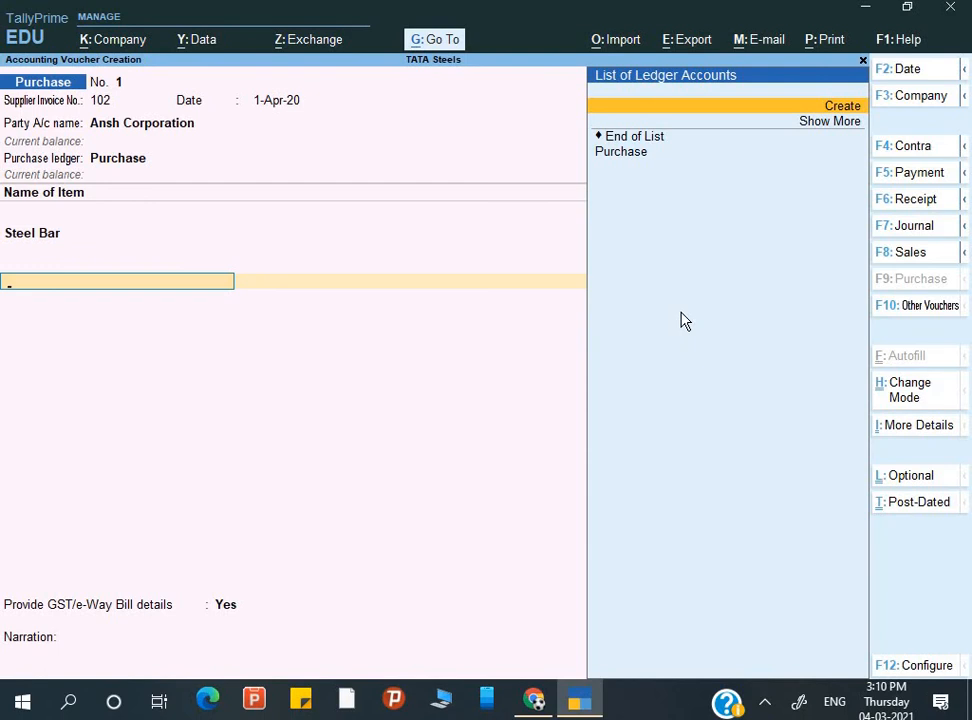
# - Create Input CGST under Duties & Taxes as GST Central Tax and accept 45,90,000.00
pyautogui.press('Return')
pyautogui.write('Input')
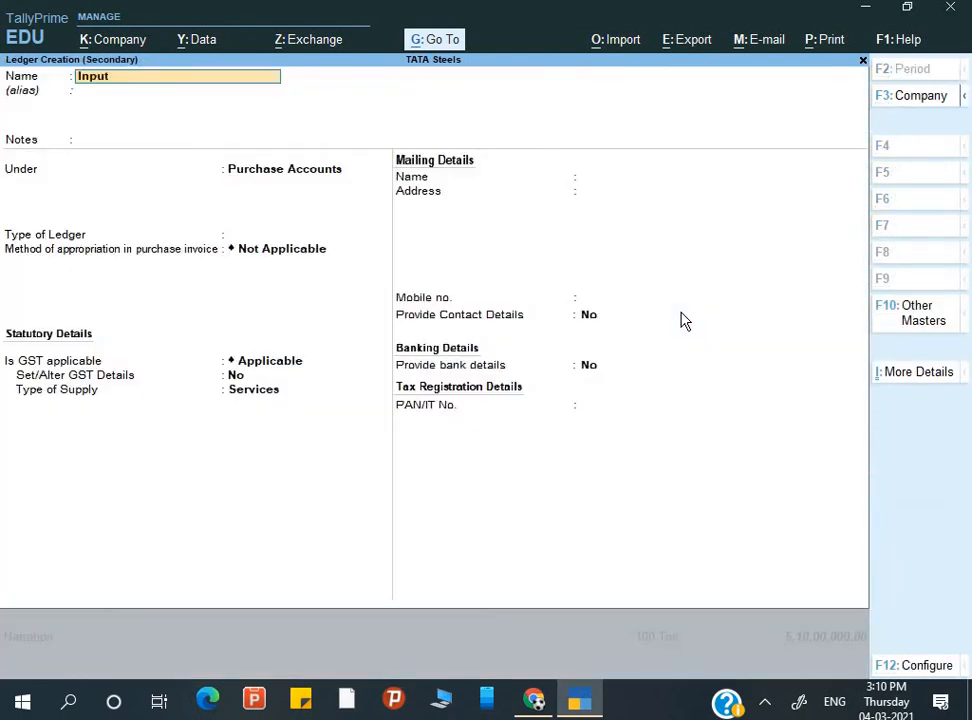
pyautogui.write(' CGST')
pyautogui.press('Return')
pyautogui.press('Return')
pyautogui.press('Return')
pyautogui.write('D')
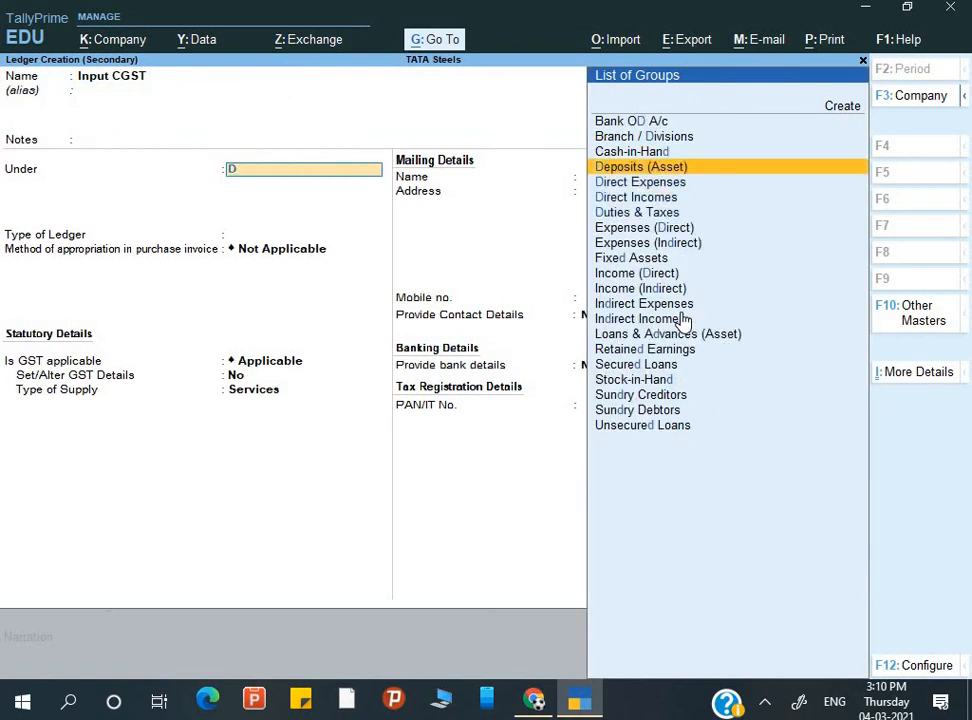
pyautogui.press('Down')
pyautogui.press('Down')
pyautogui.press('Down')
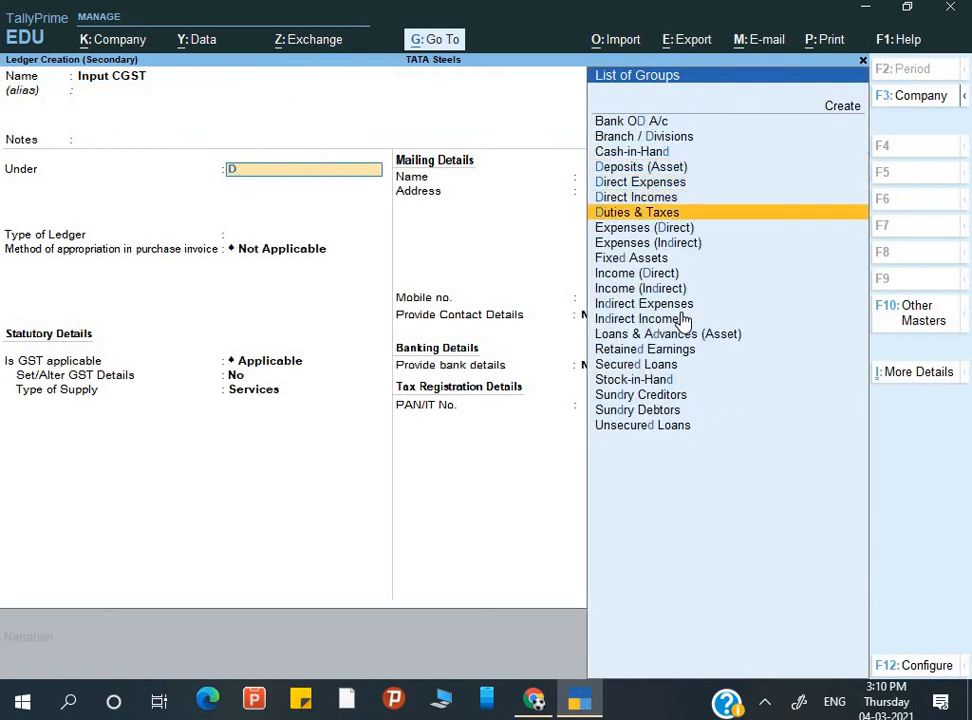
pyautogui.press('Return')
pyautogui.press('Up')
pyautogui.press('Return')
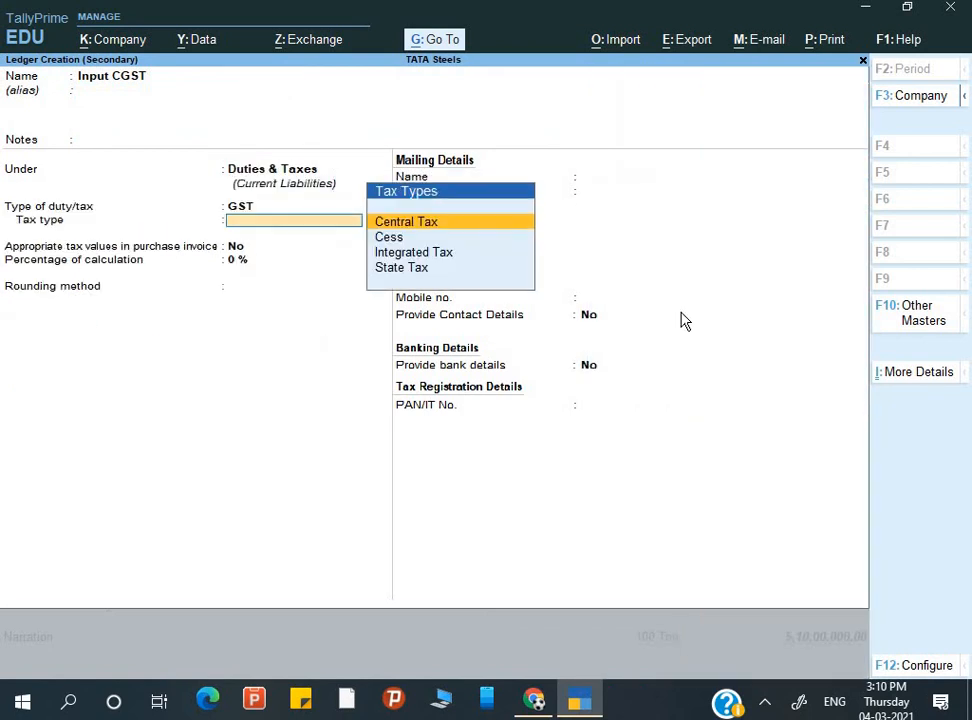
pyautogui.press('Return')
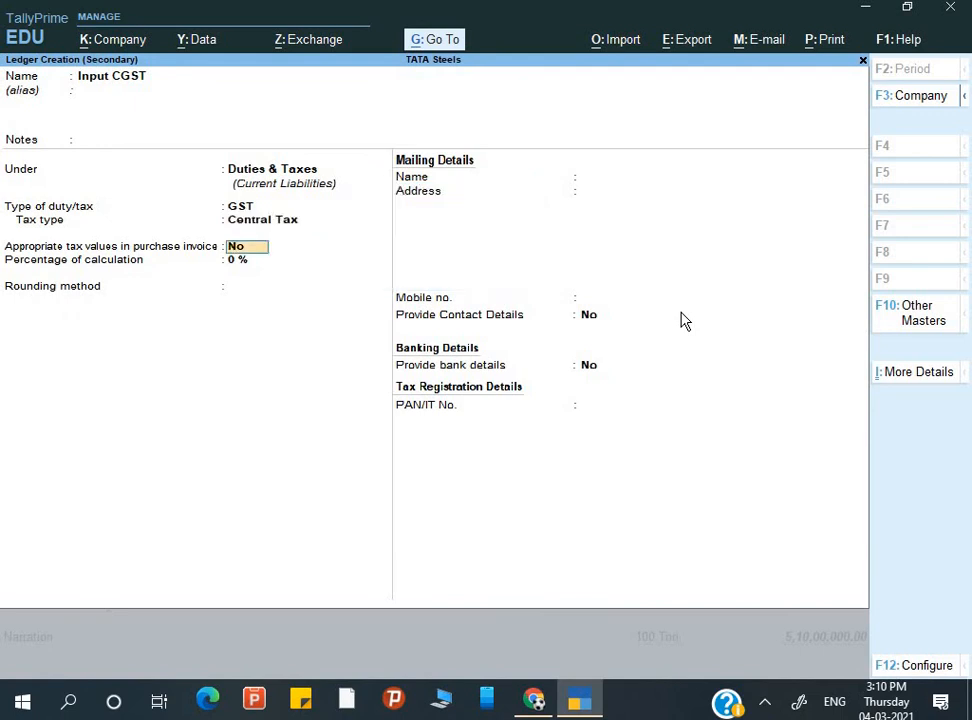
pyautogui.hotkey('ctrl', 'a')
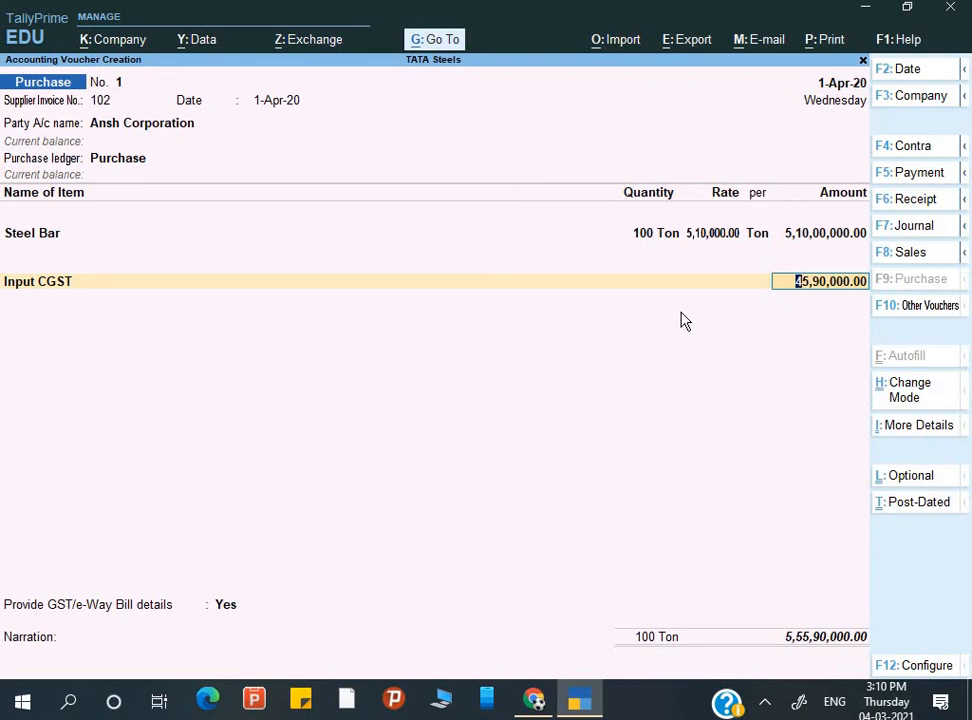
pyautogui.press('Return')
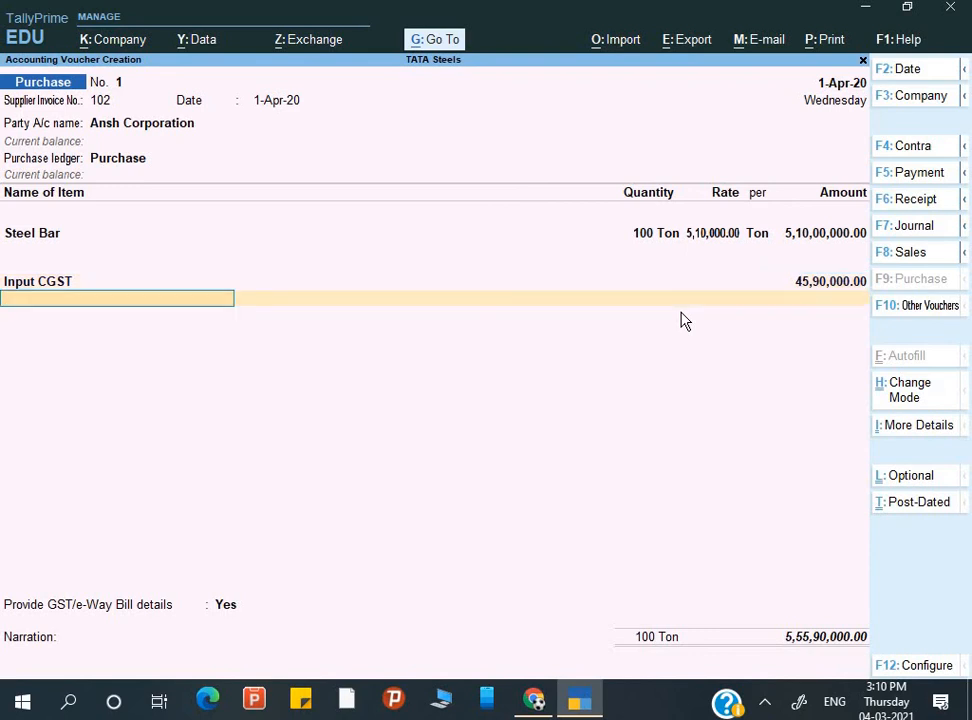
# - Create Input SGST as a GST State Tax ledger and accept 45,90,000.00
pyautogui.hotkey('alt', 'c')
pyautogui.write('Inout')
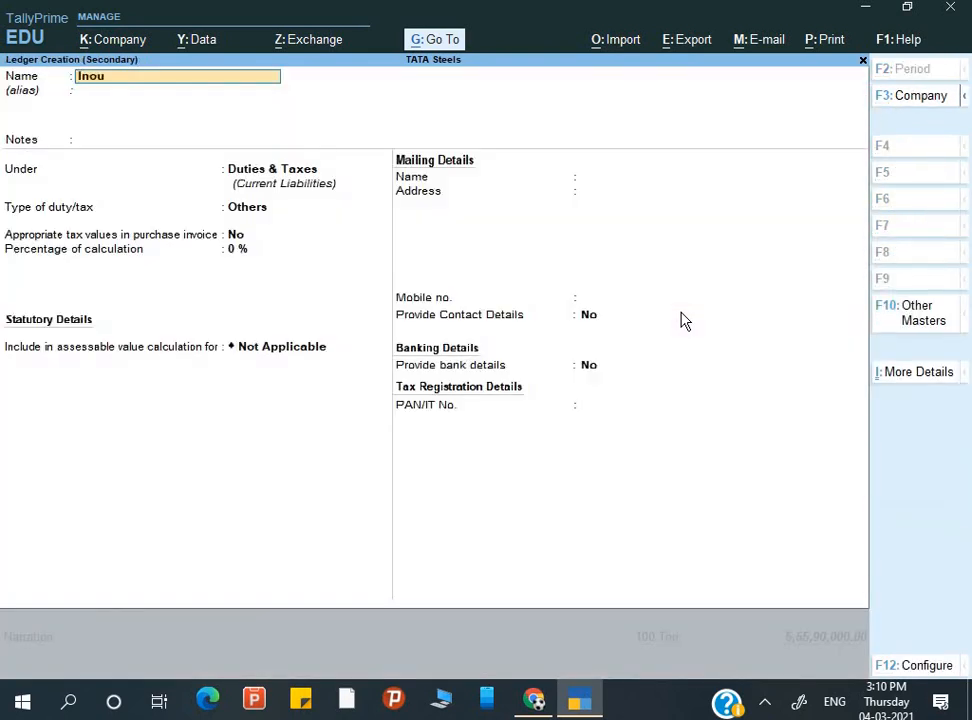
pyautogui.press('BackSpace')
pyautogui.press('BackSpace')
pyautogui.press('BackSpace')
pyautogui.write('put SGST')
pyautogui.press('Return')
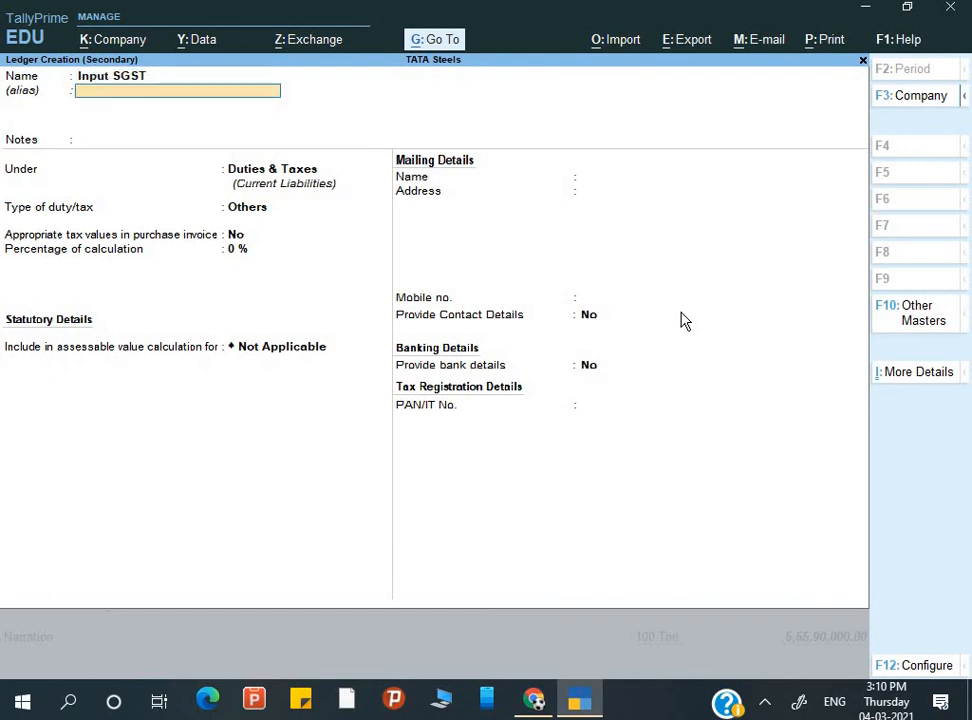
pyautogui.press('Return')
pyautogui.press('Return')
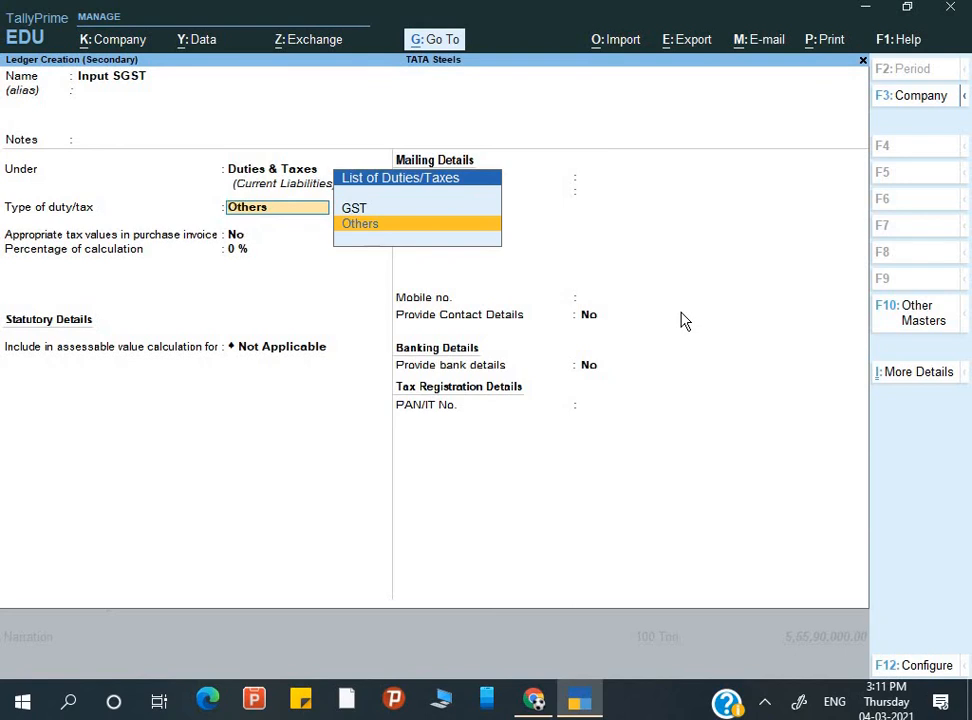
pyautogui.press('Up')
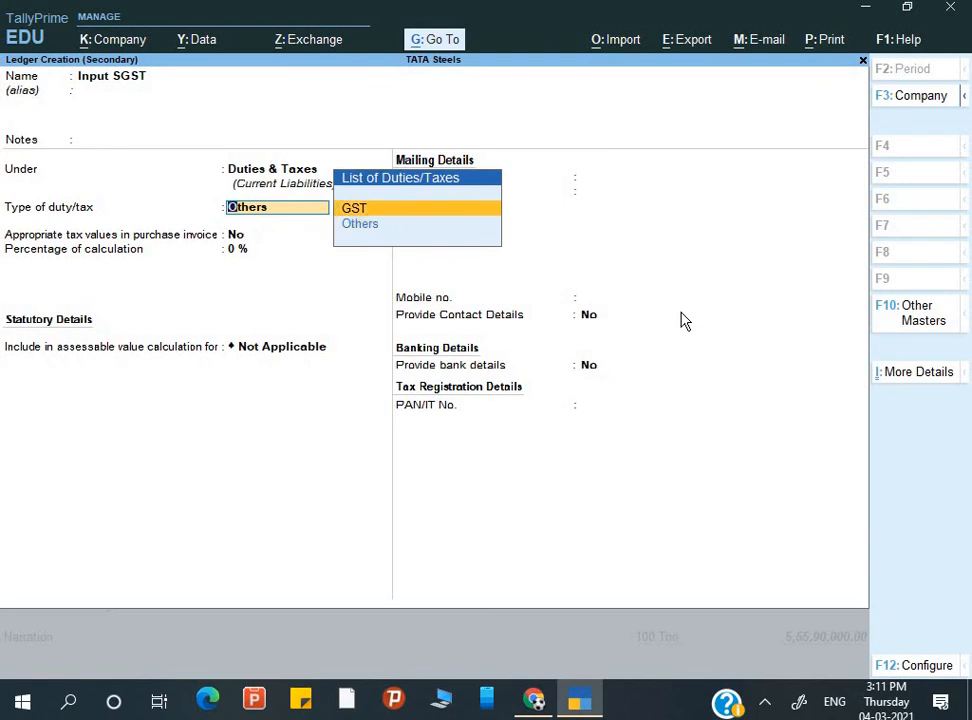
pyautogui.press('Return')
pyautogui.press('Down')
pyautogui.press('Down')
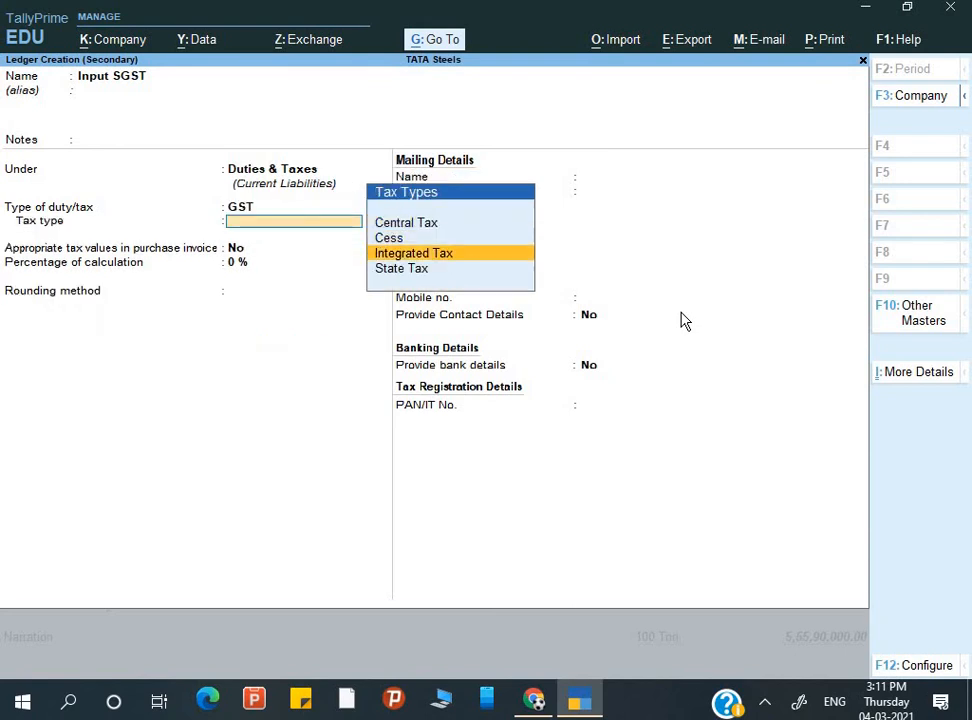
pyautogui.press('Down')
pyautogui.press('Return')
pyautogui.press('ctrl')
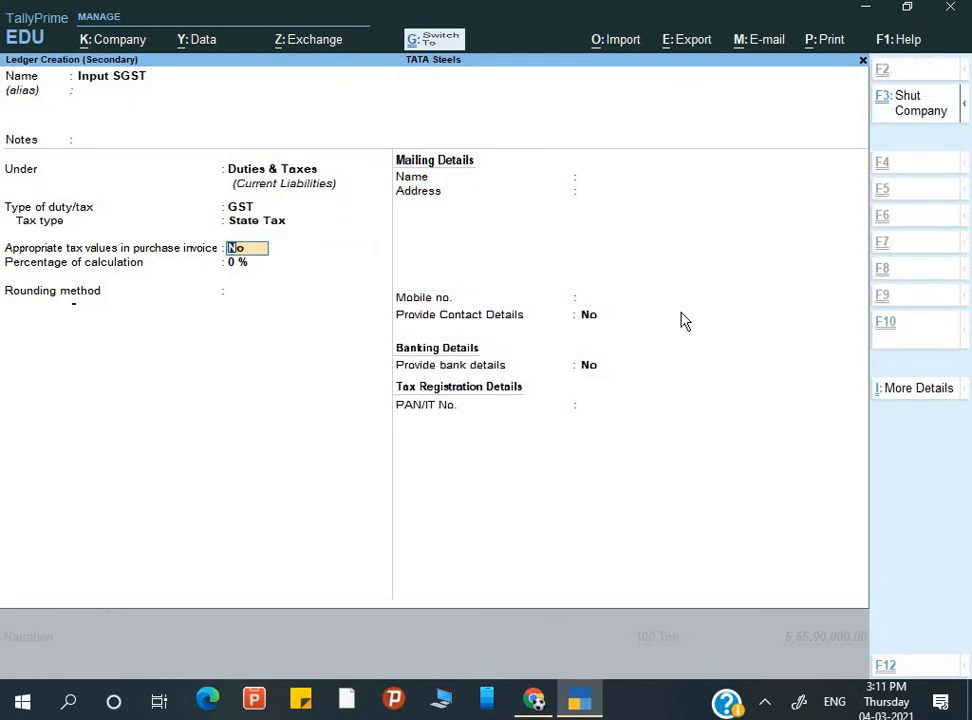
pyautogui.hotkey('ctrl', 'a')
pyautogui.press('Return')
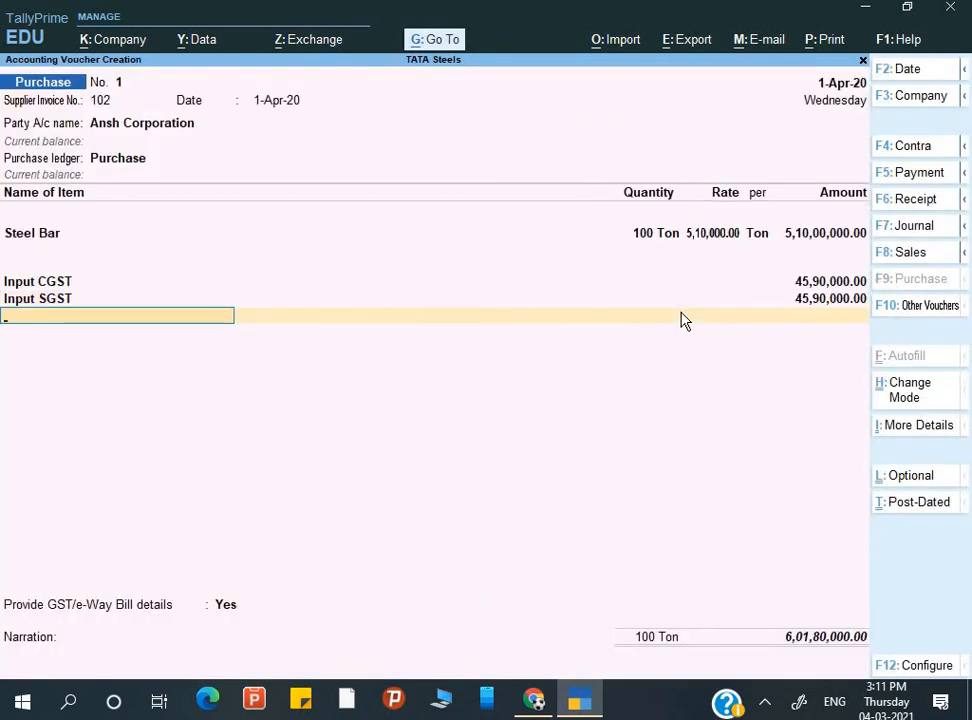
# - Decline GST/e-Way Bill details, accept new reference 102, and save the purchase voucher
pyautogui.press('Return')
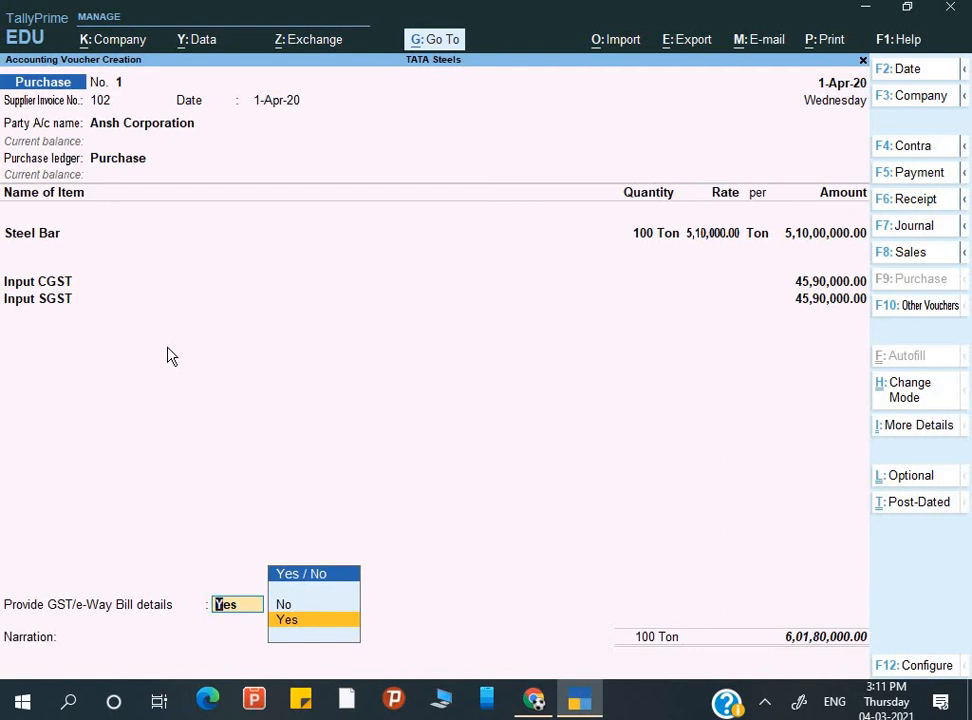
pyautogui.press('Up')
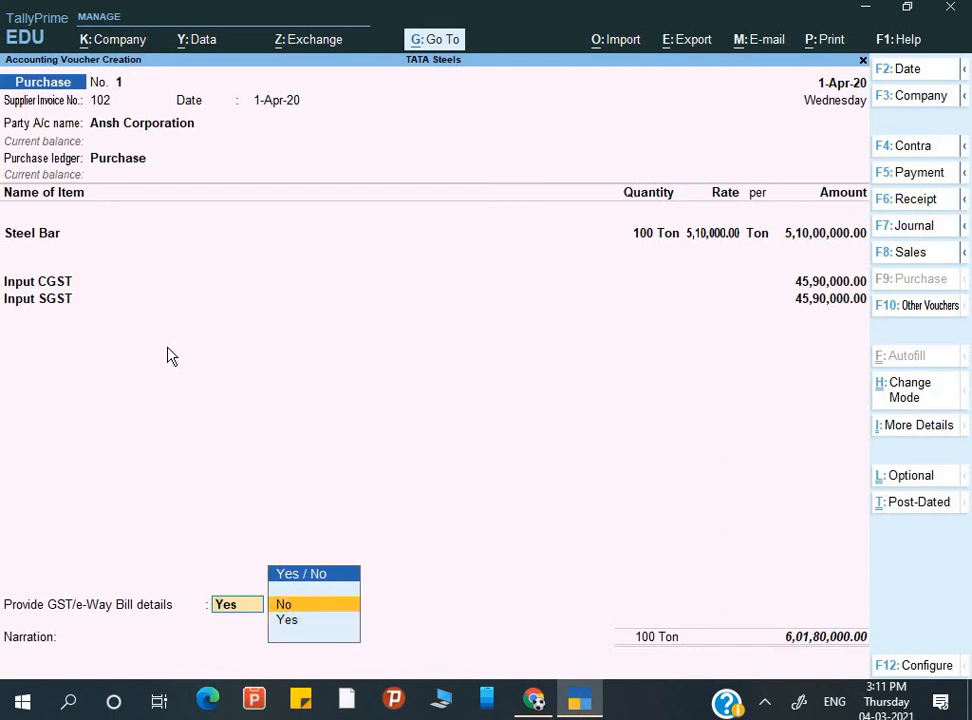
pyautogui.press('Return')
pyautogui.press('Return')
pyautogui.press('Return')
pyautogui.press('Return')
pyautogui.press('Return')
pyautogui.press('Return')
pyautogui.press('Return')
pyautogui.press('Return')
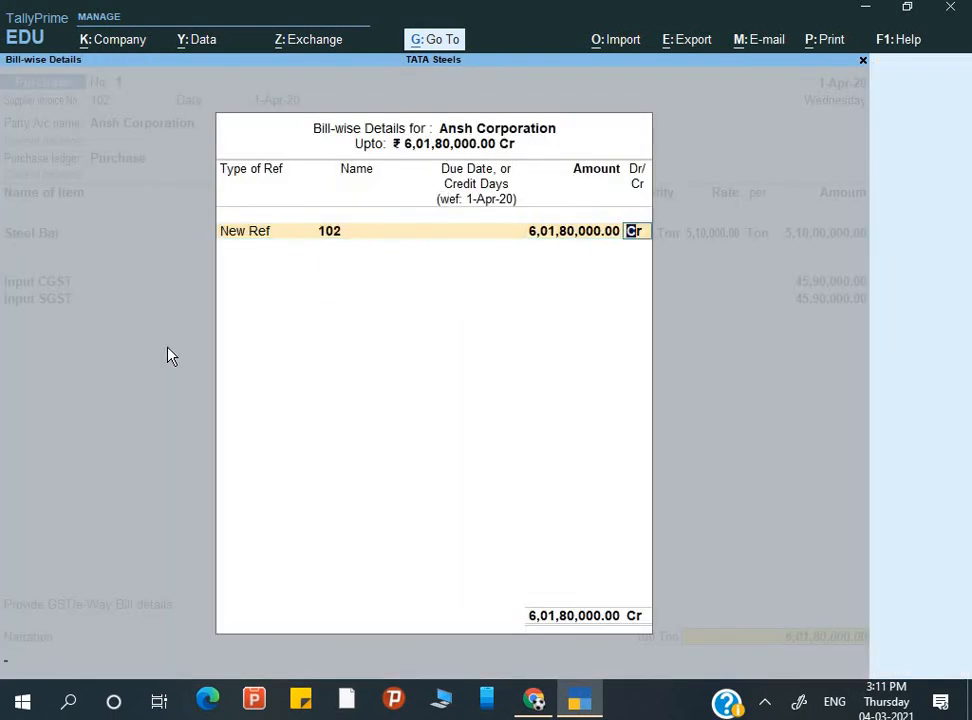
pyautogui.press('Return')
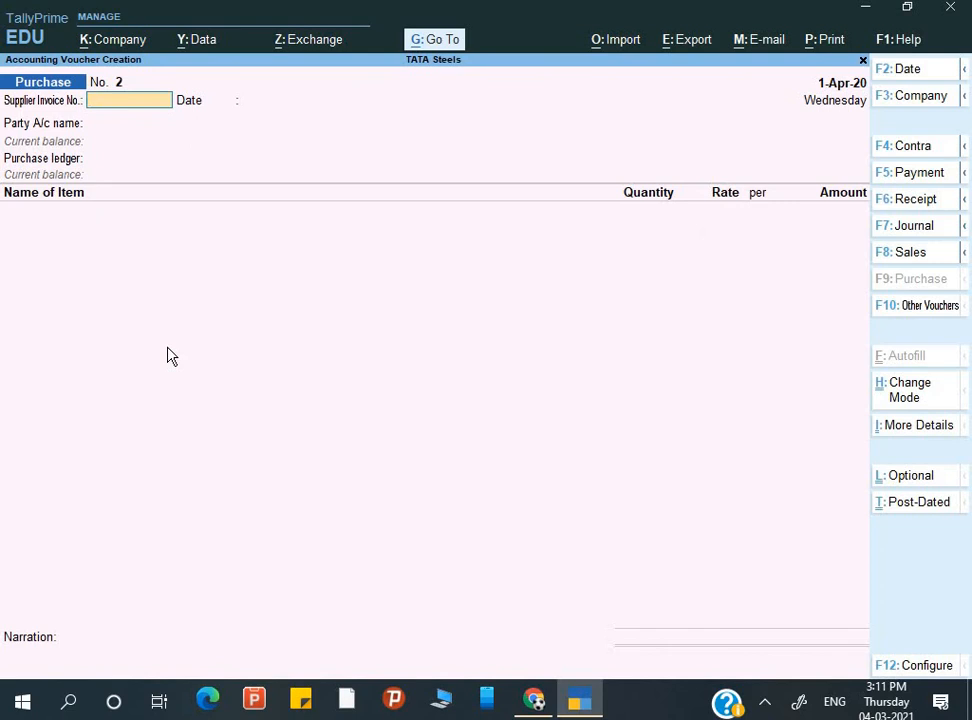
pyautogui.press('F12')
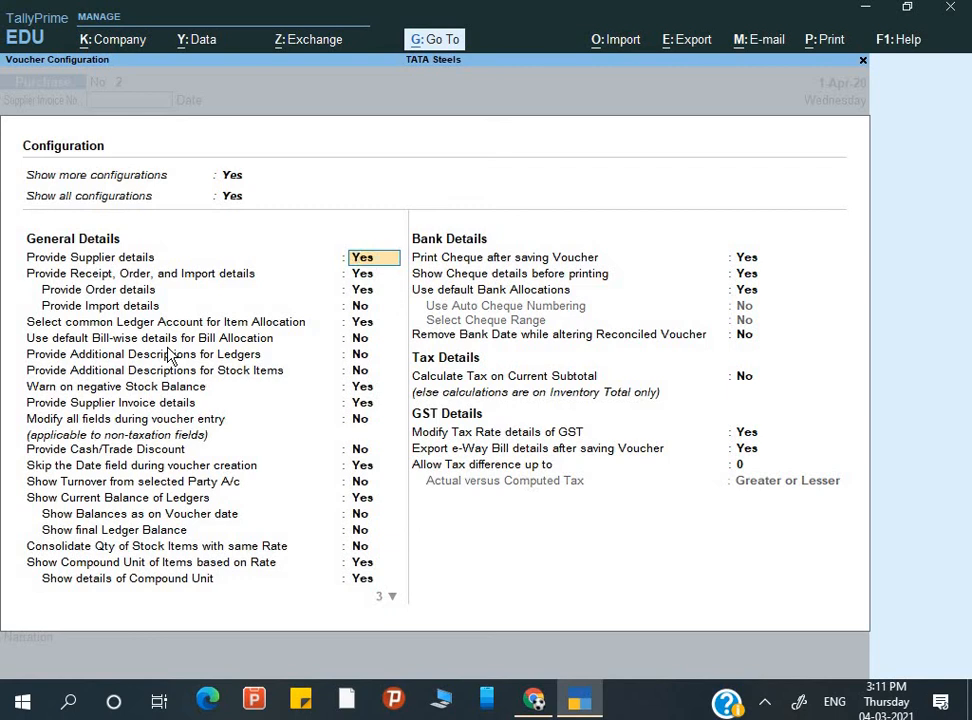
# - Close voucher configuration and open Company GST Details, reviewing Uttar Pradesh and reverse-charge settings
pyautogui.press('Return')
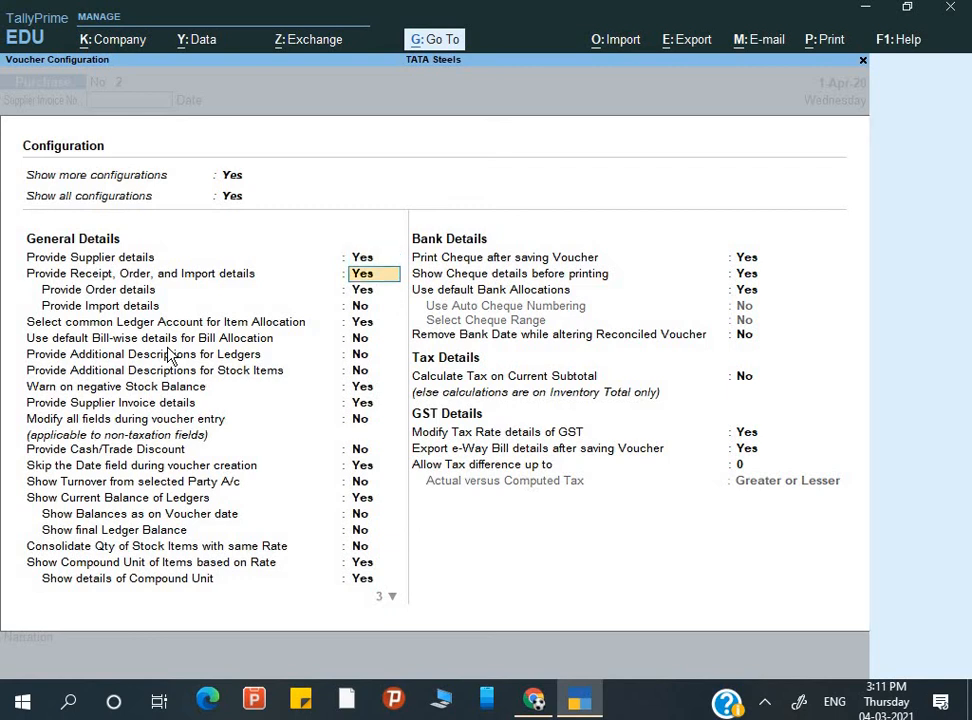
pyautogui.press('Escape')
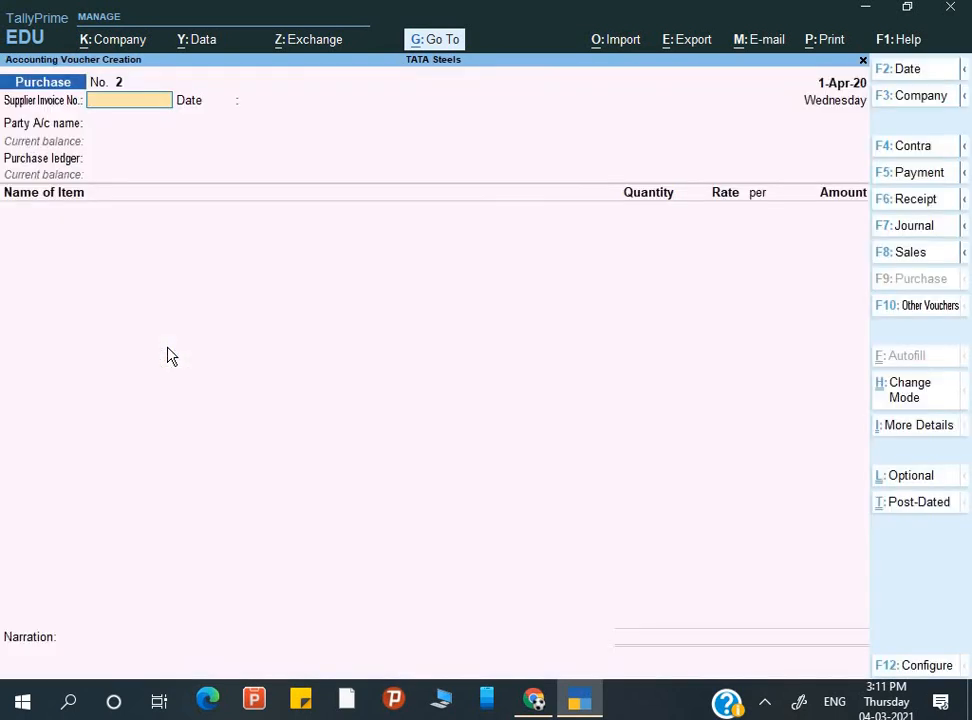
pyautogui.press('F11')
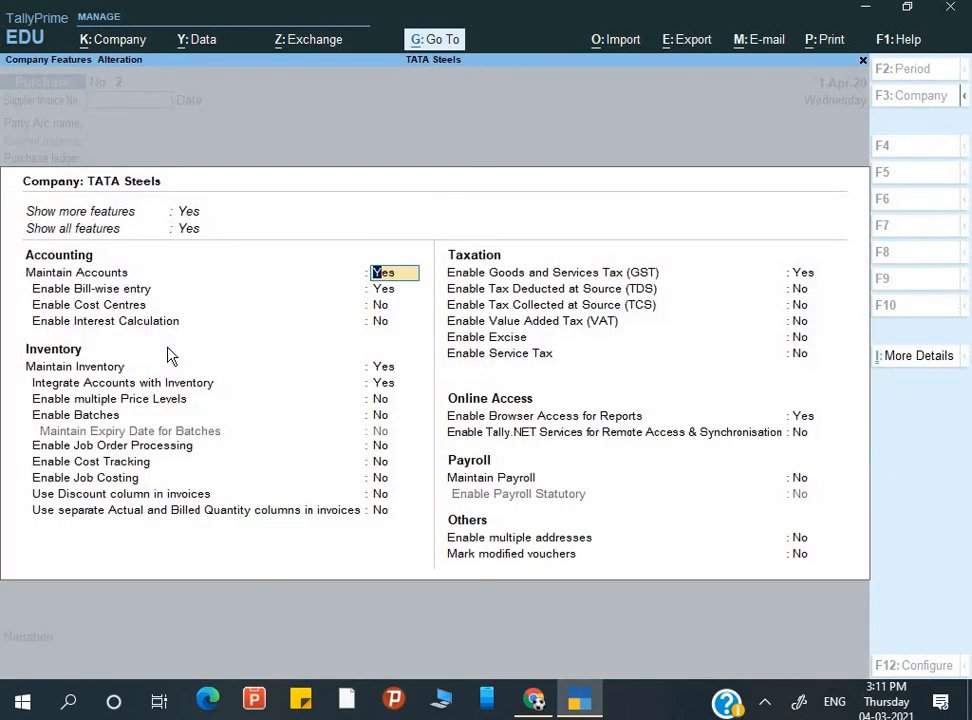
pyautogui.press('Return')
pyautogui.press('Return')
pyautogui.press('Return')
pyautogui.press('Return')
pyautogui.press('Return')
pyautogui.press('Return')
pyautogui.press('Return')
pyautogui.press('Return')
pyautogui.press('Return')
pyautogui.press('Return')
pyautogui.press('Return')
pyautogui.press('Return')
pyautogui.press('Return')
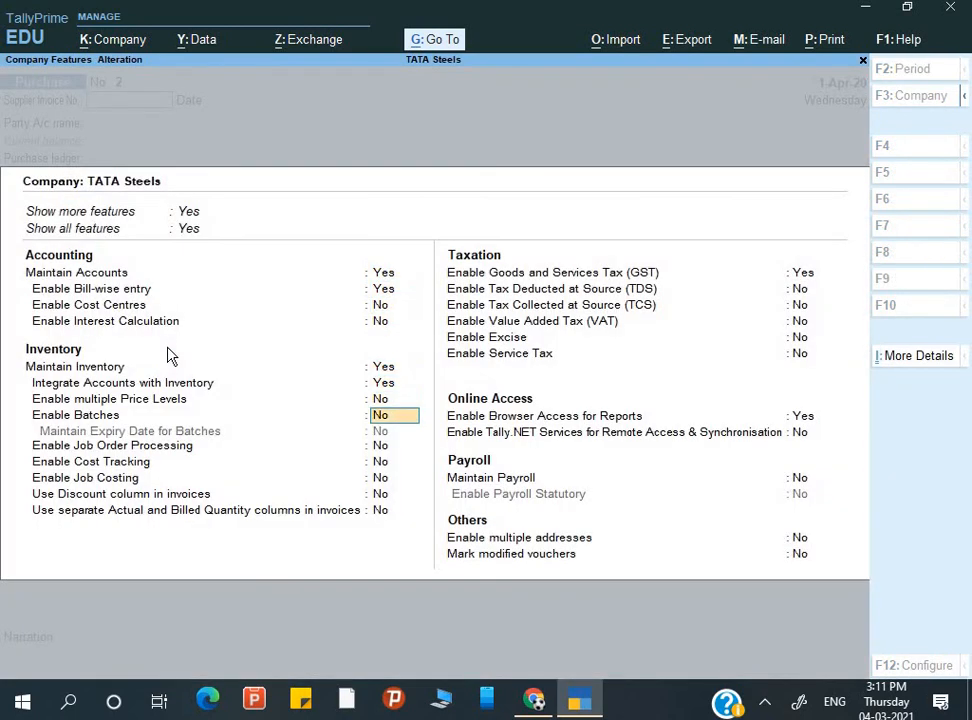
pyautogui.press('Return')
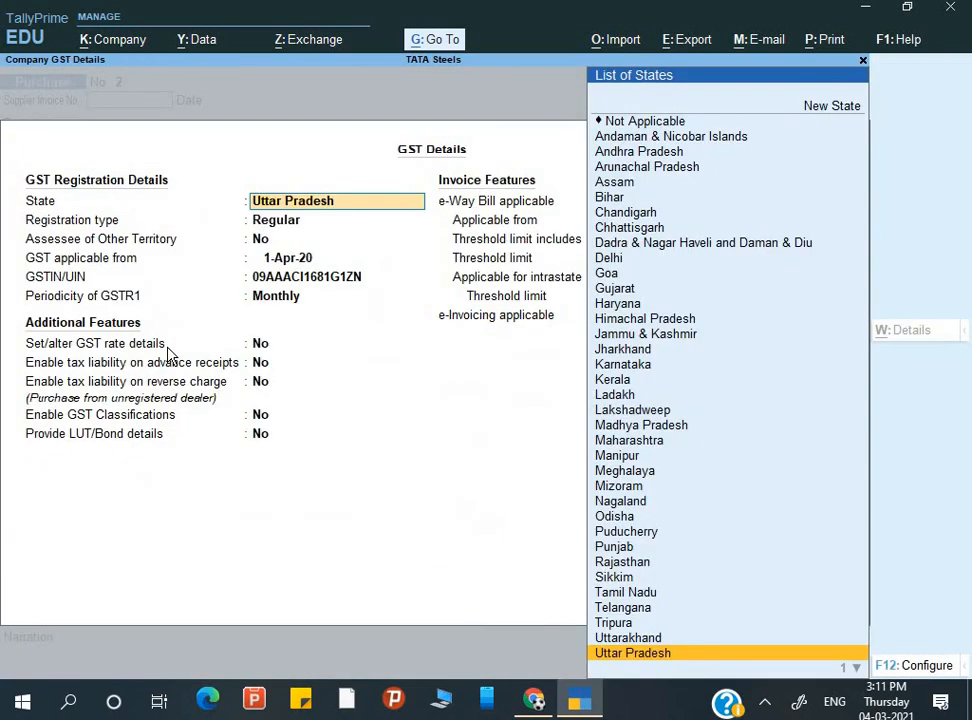
pyautogui.press('Return')
pyautogui.press('Return')
pyautogui.press('Return')
pyautogui.press('Return')
pyautogui.press('Return')
pyautogui.press('Return')
pyautogui.press('Return')
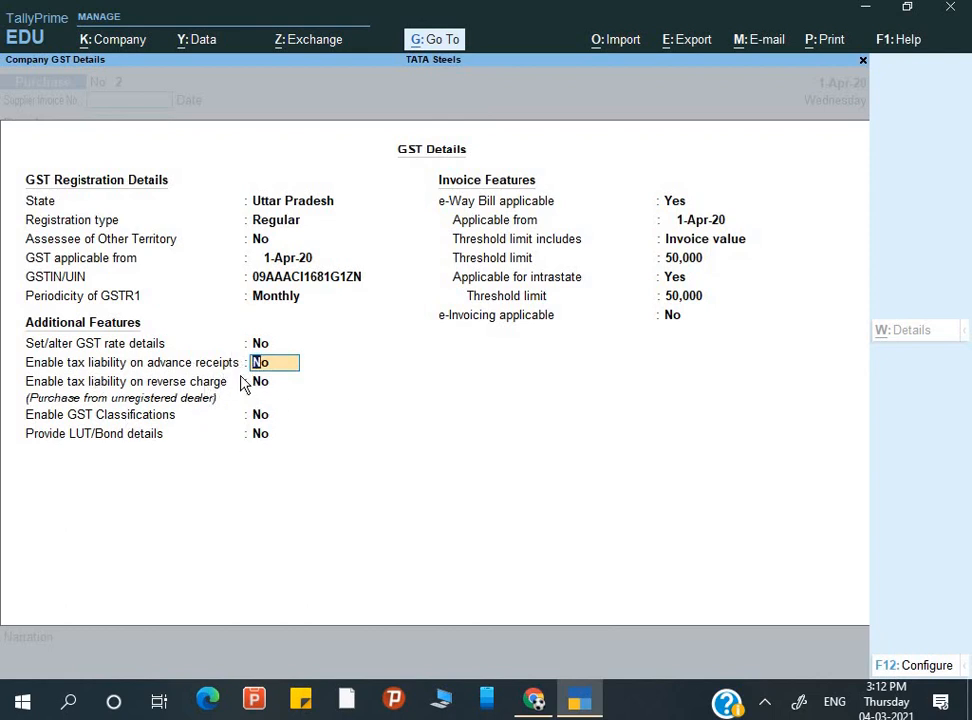
pyautogui.press('Return')
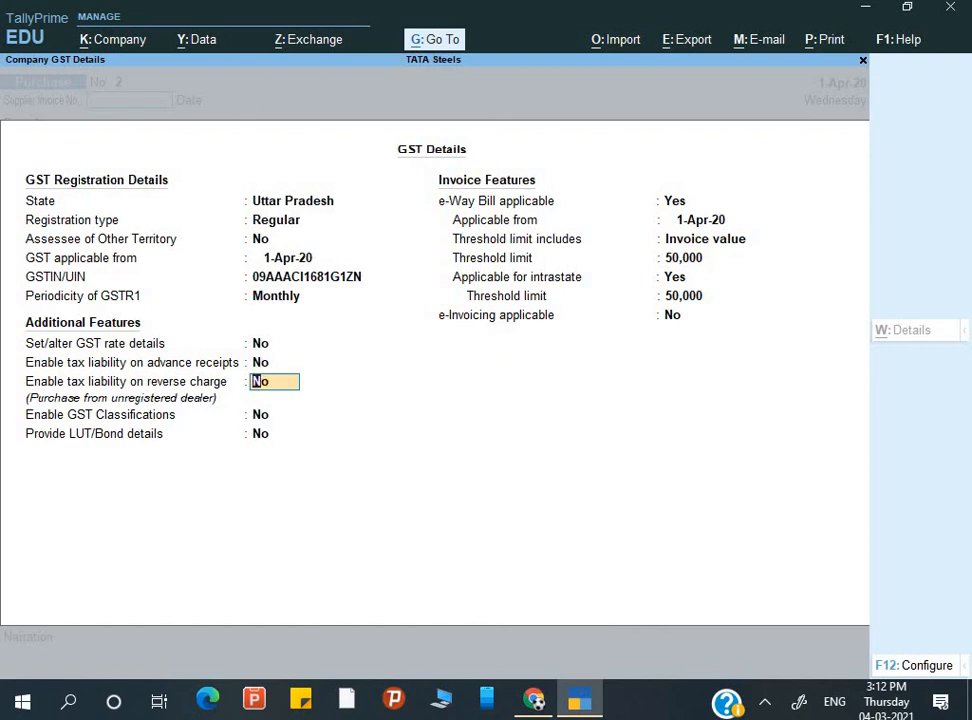
pyautogui.press('ctrl')
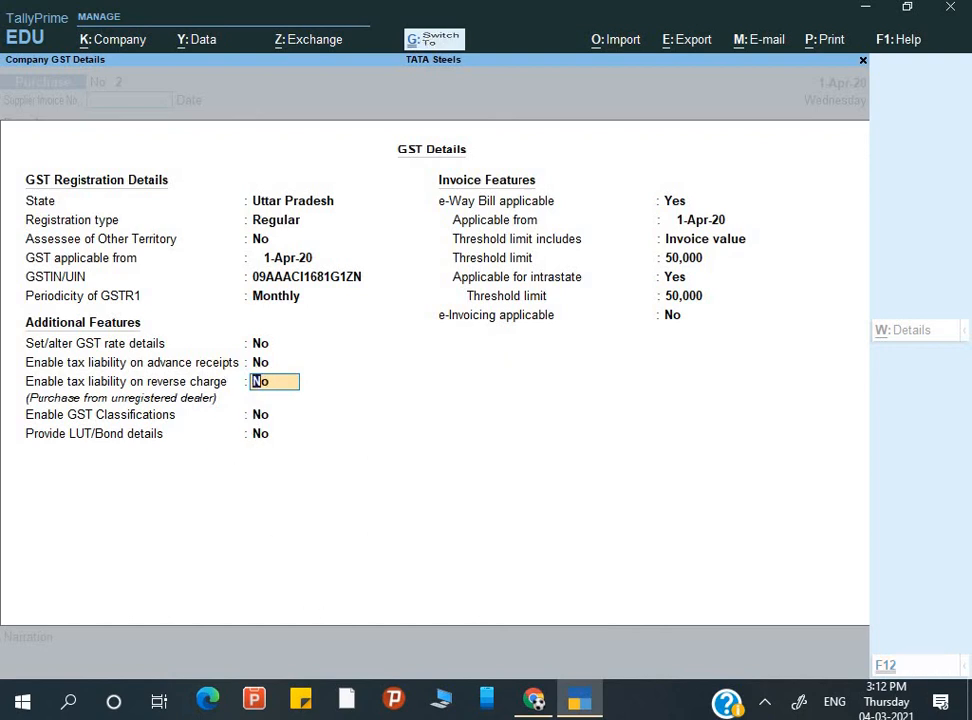